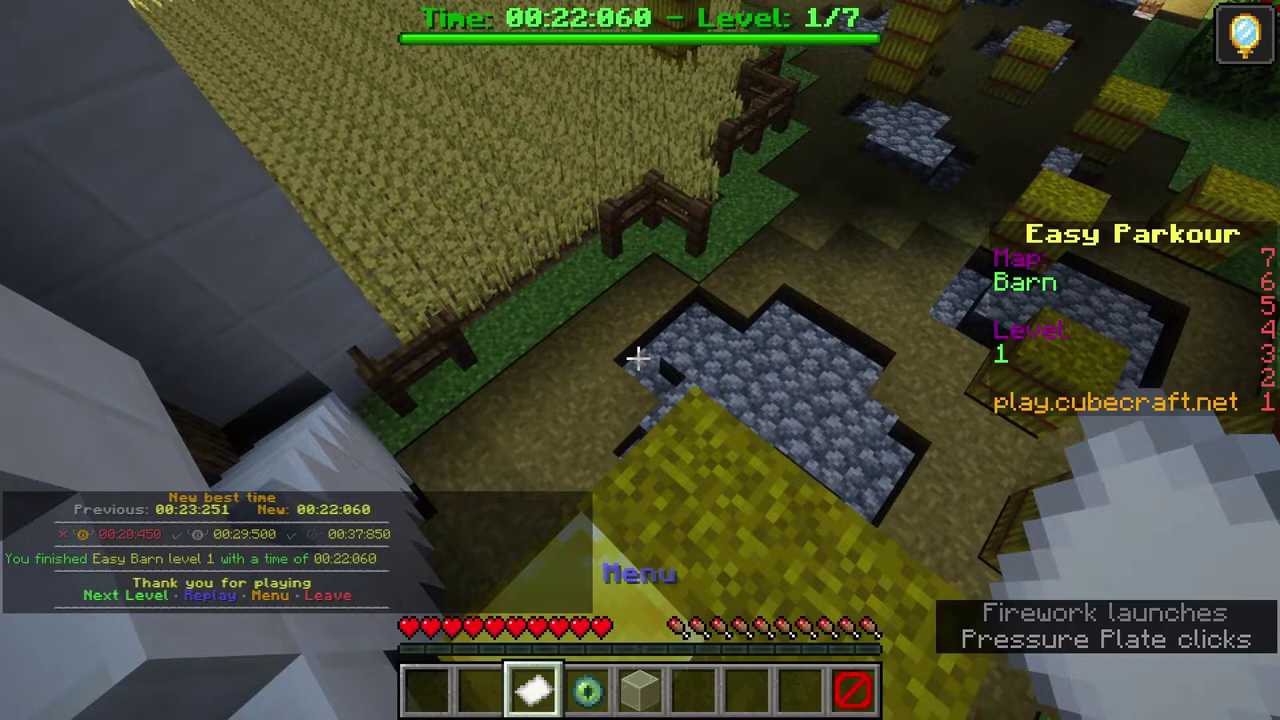
left_click(121, 595)
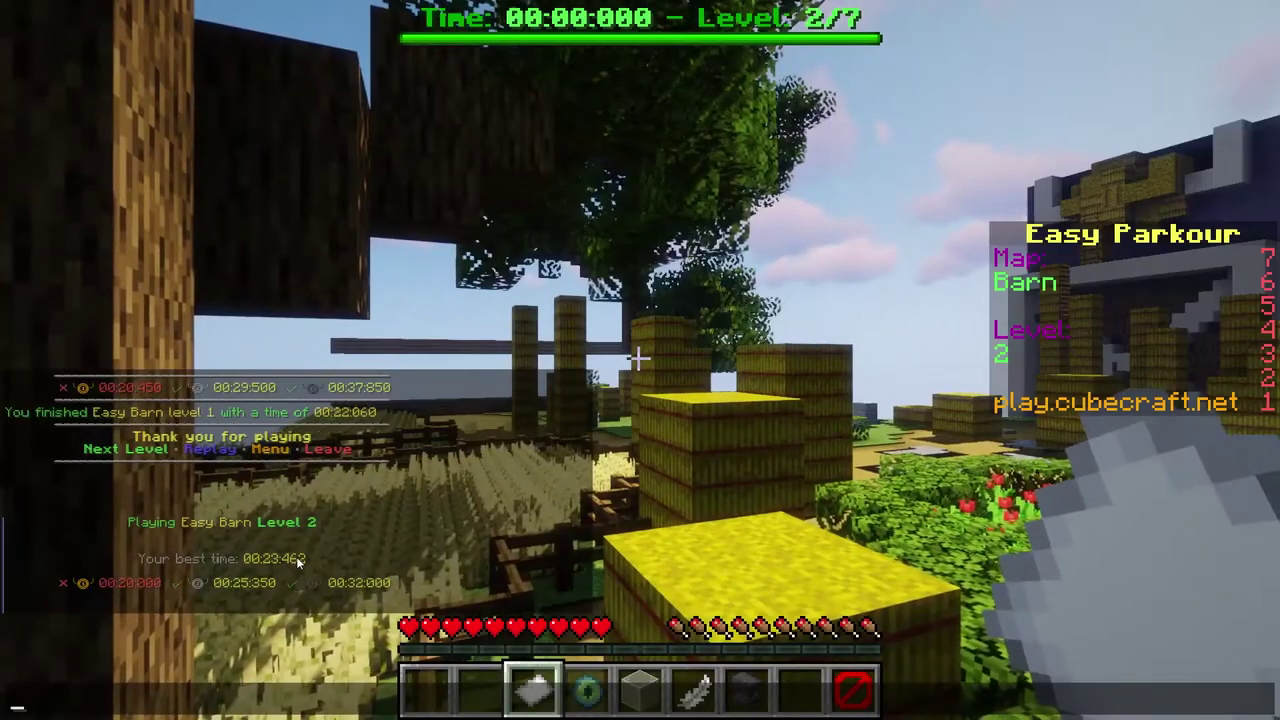
key("Escape")
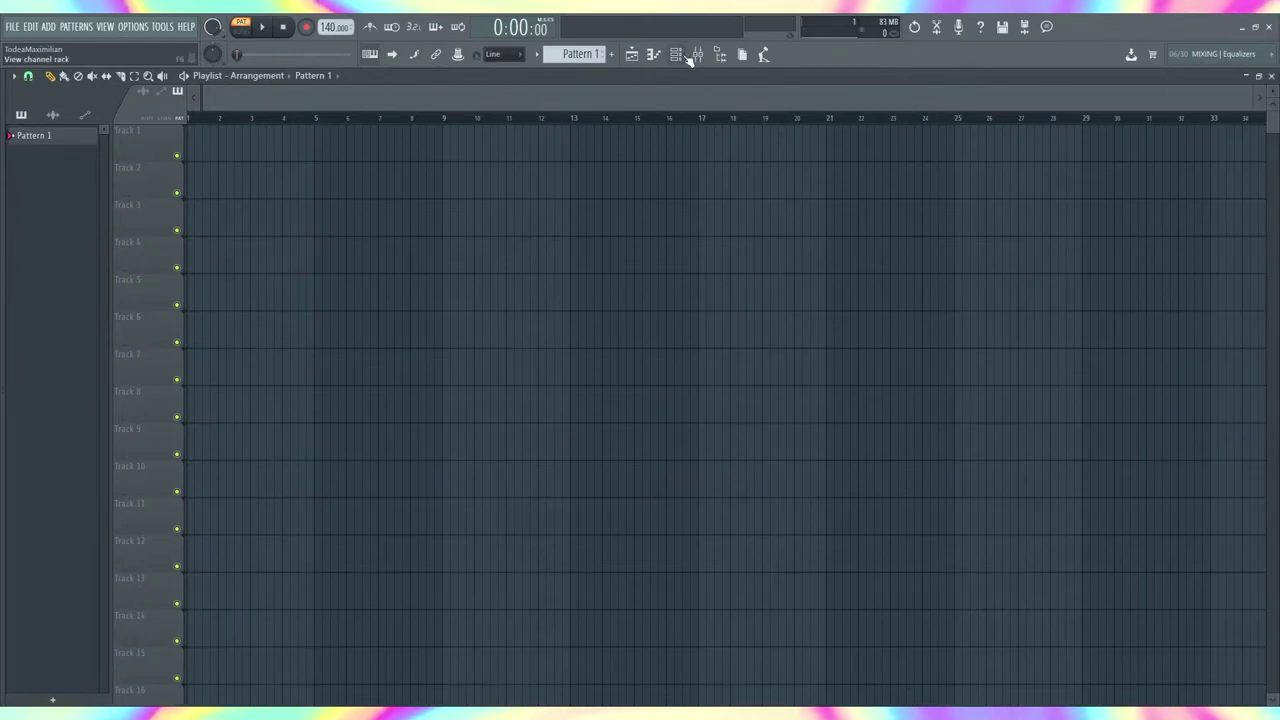
Open the channel rack and add an Analog generator with a sine waveform in Phase Plant.
left_click(686, 57)
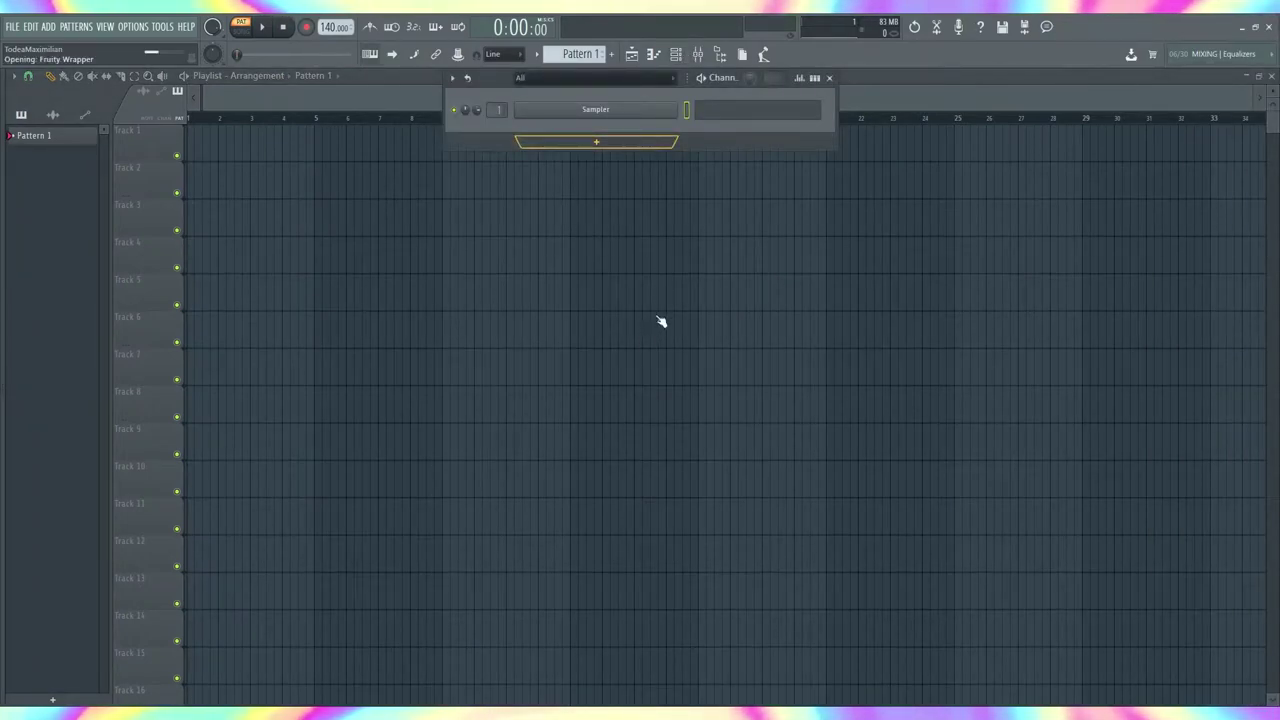
left_click(312, 235)
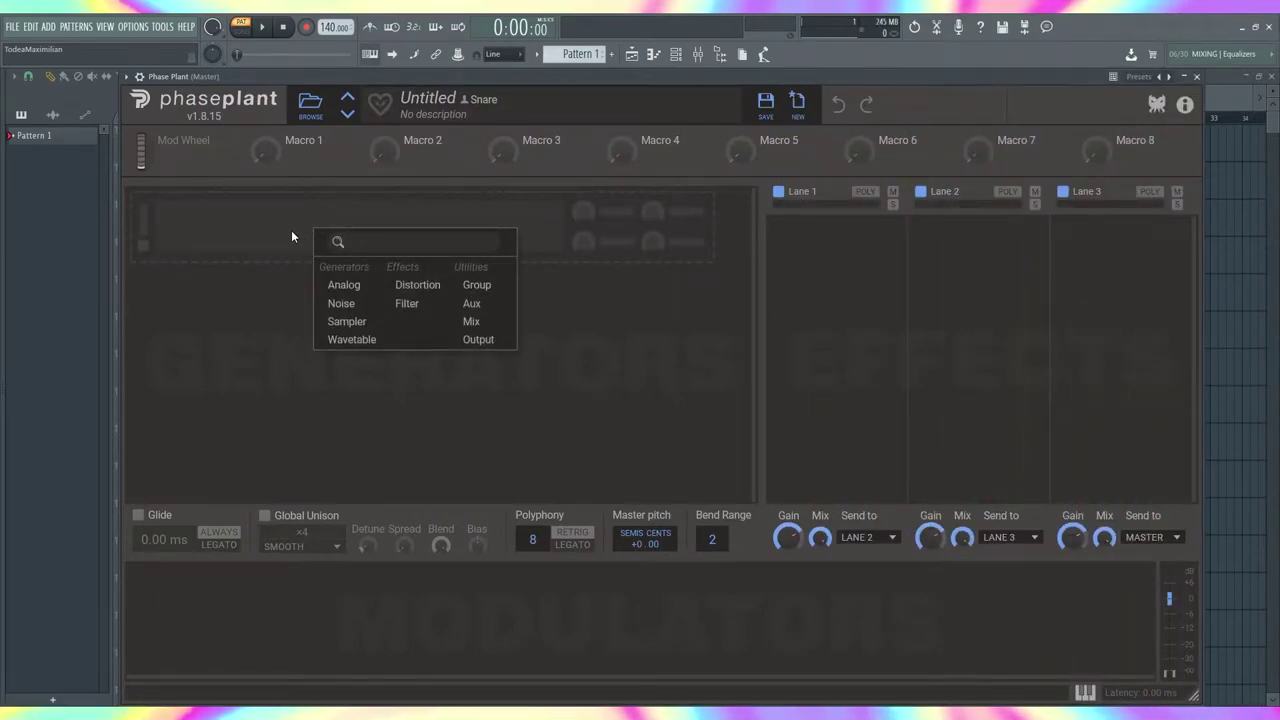
left_click(342, 285)
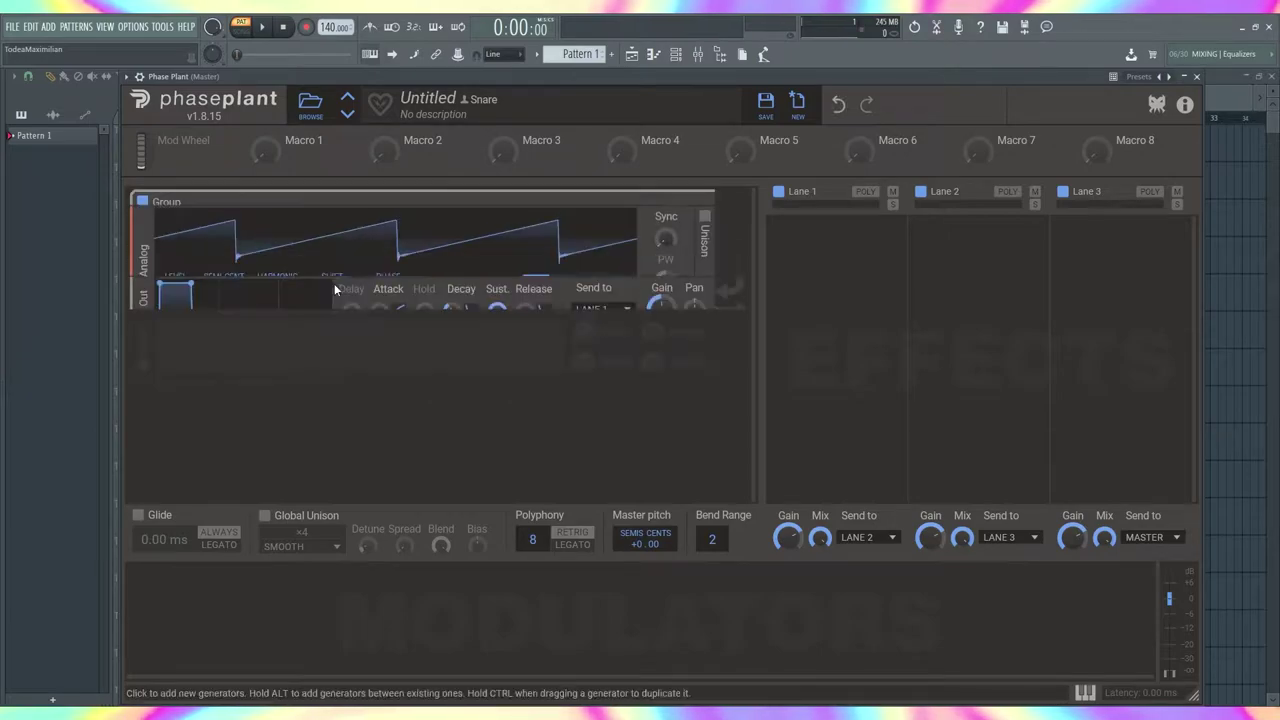
left_click(619, 287)
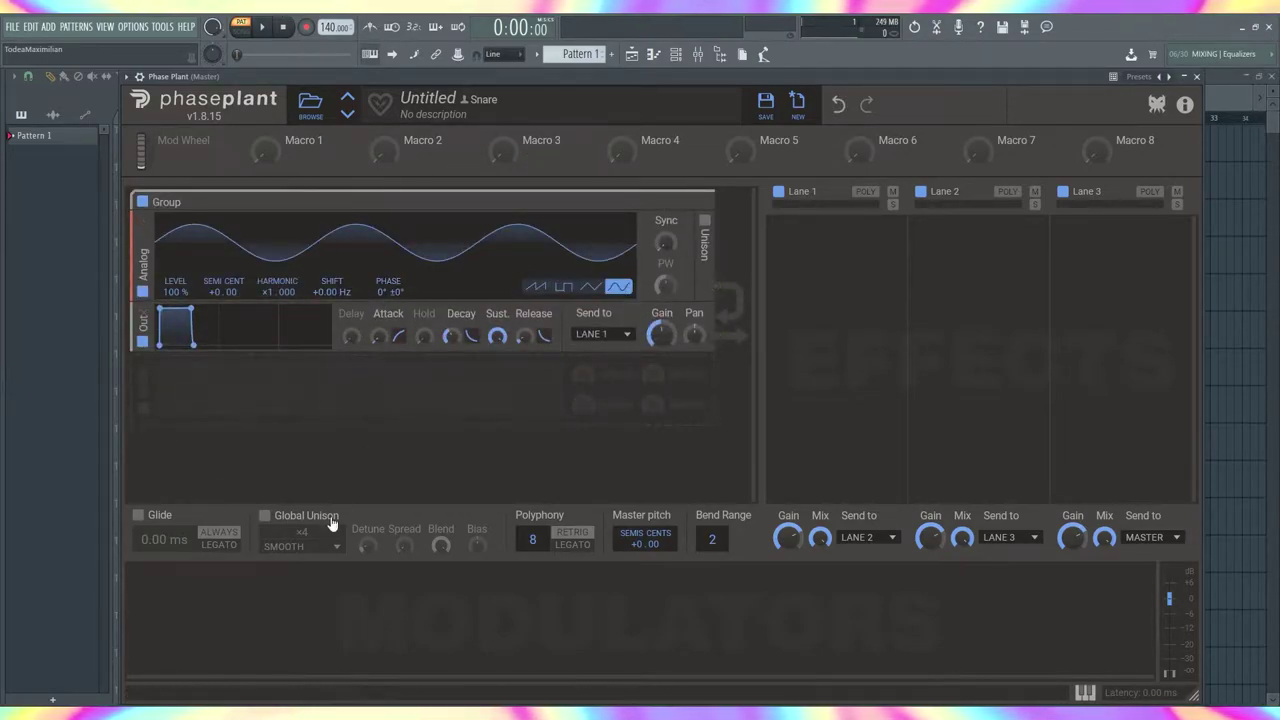
Add a unipolar LFO modulating the Analog generator's semitone tuning, and duplicate that LFO as a second modulator.
left_click(215, 615)
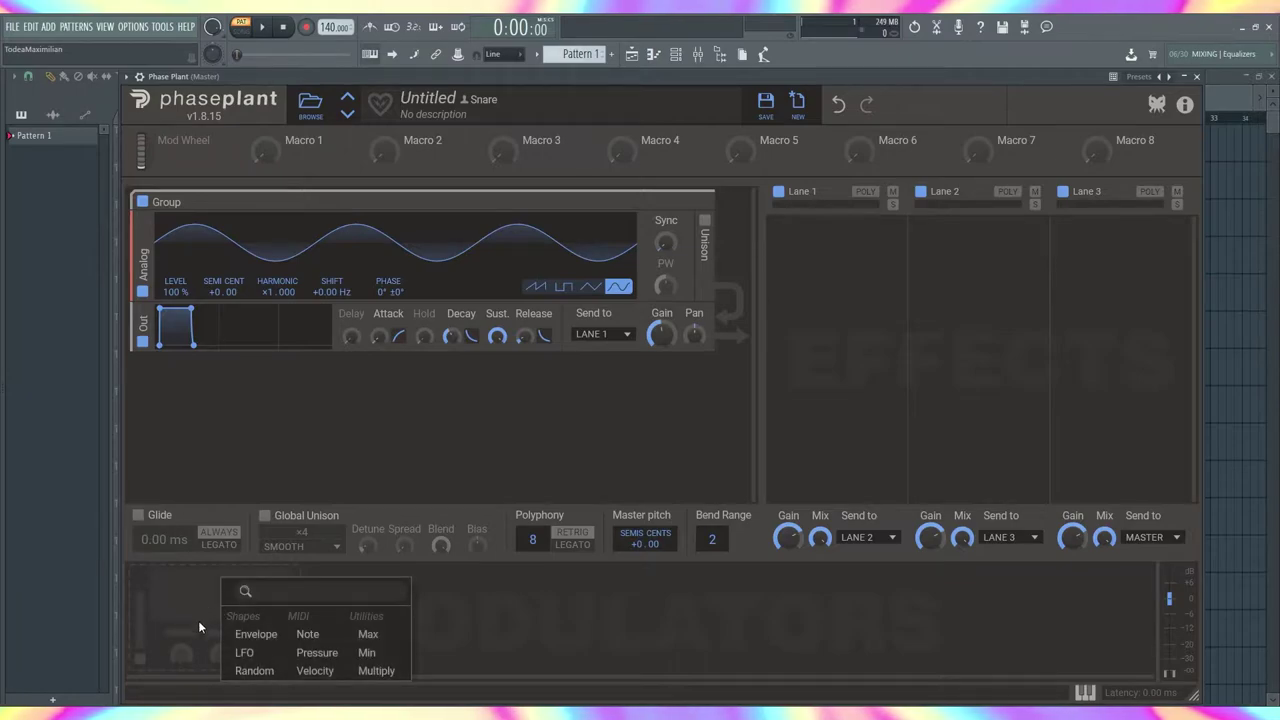
left_click(244, 653)
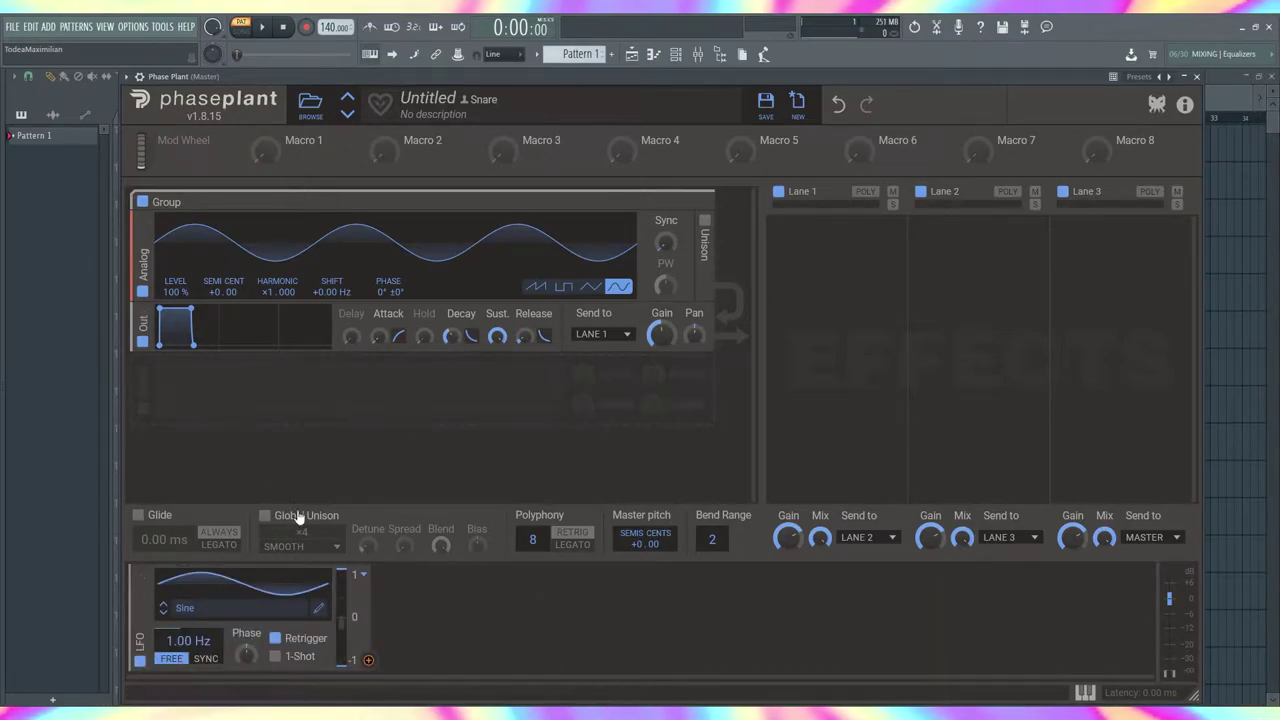
left_click(364, 575)
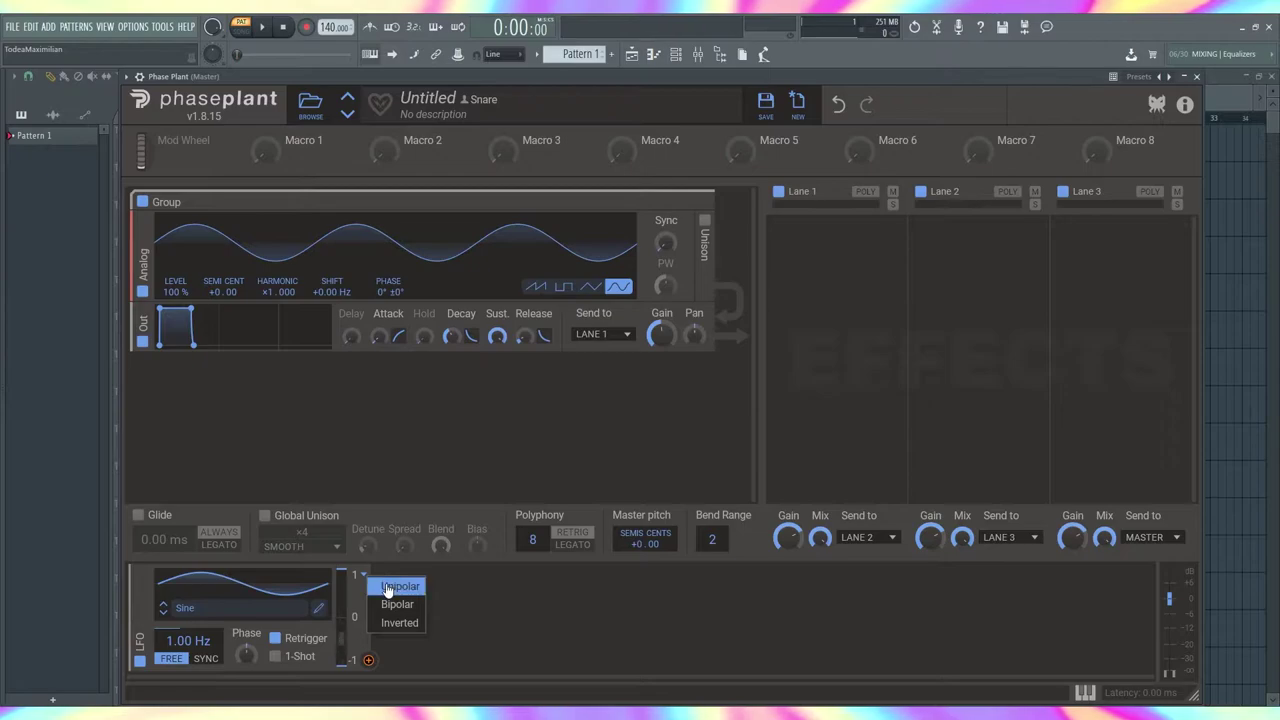
left_click(395, 587)
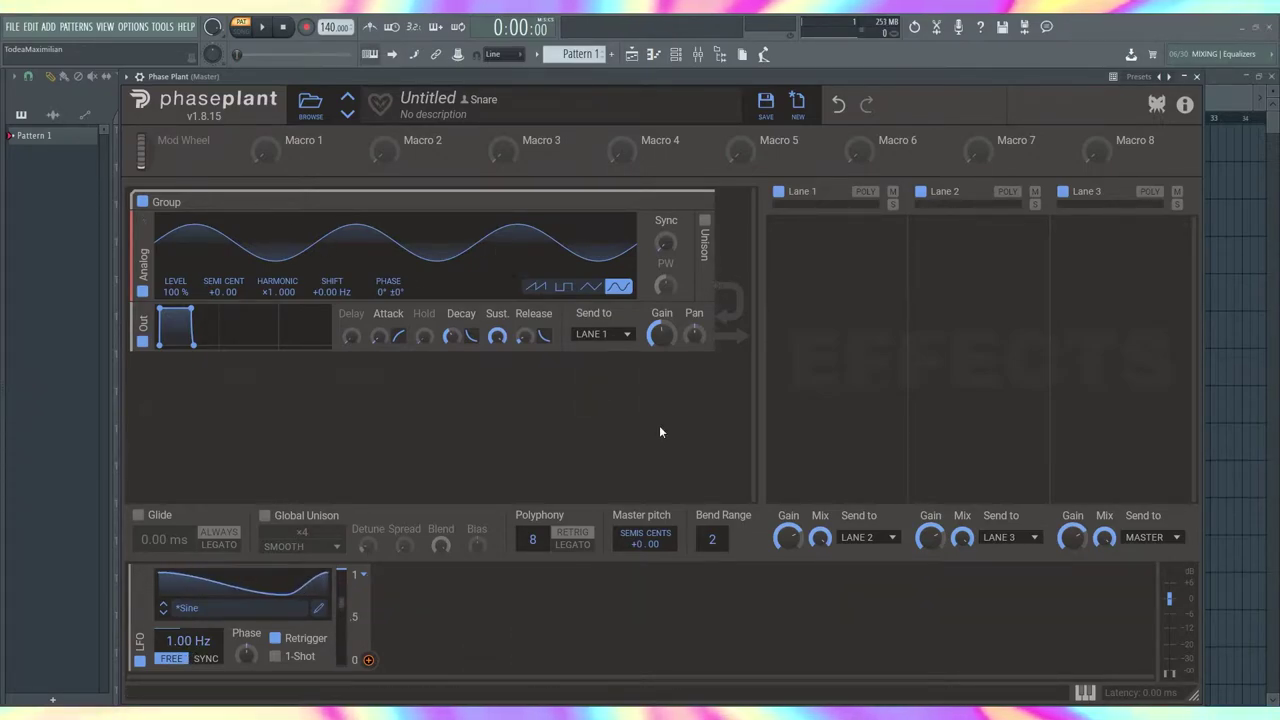
left_click_drag(368, 660, 227, 309)
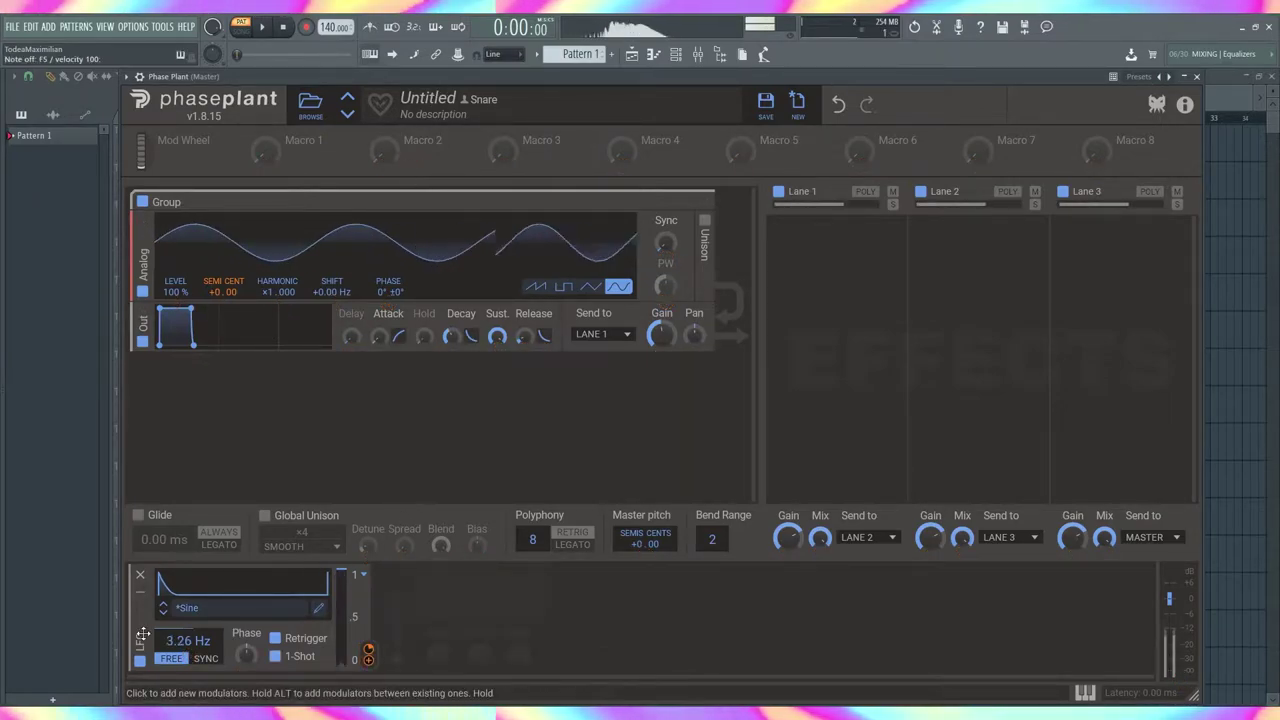
left_click_drag(143, 640, 400, 645)
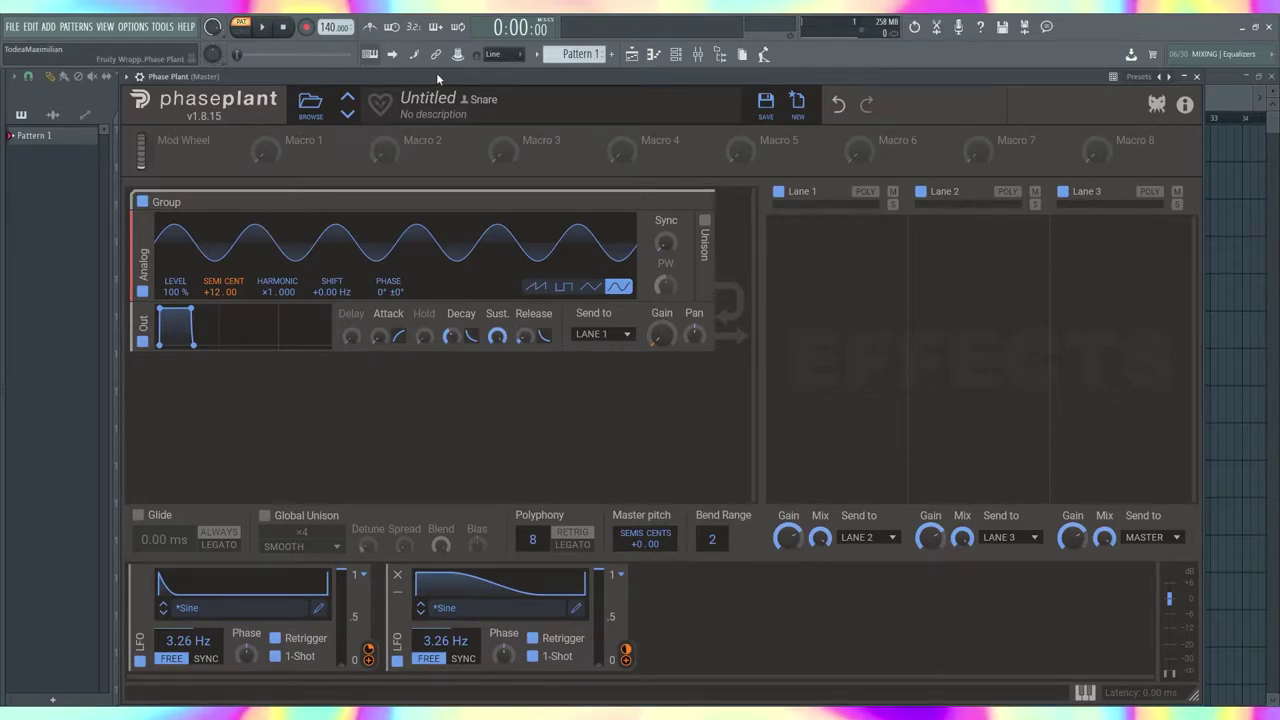
Add a Noise generator in its own group and give it a filter set to high-pass.
left_click(348, 404)
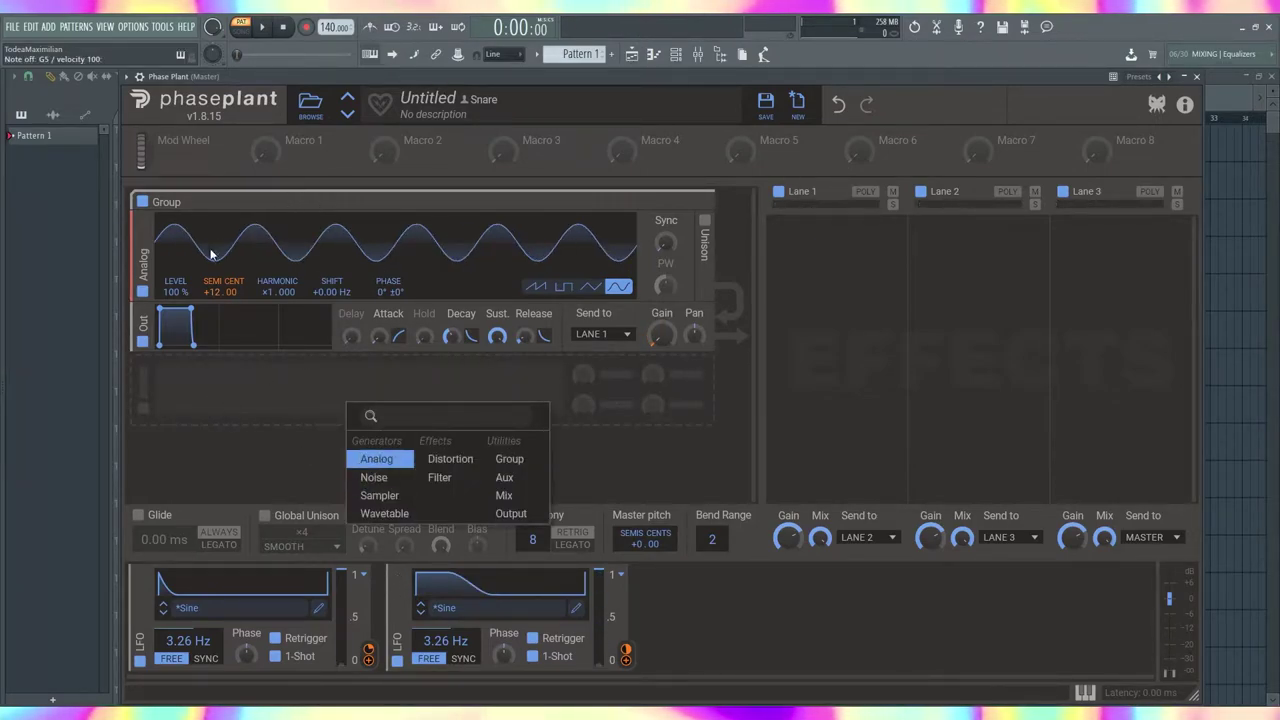
left_click(373, 477)
left_click(285, 467)
left_click(445, 520)
left_click(456, 461)
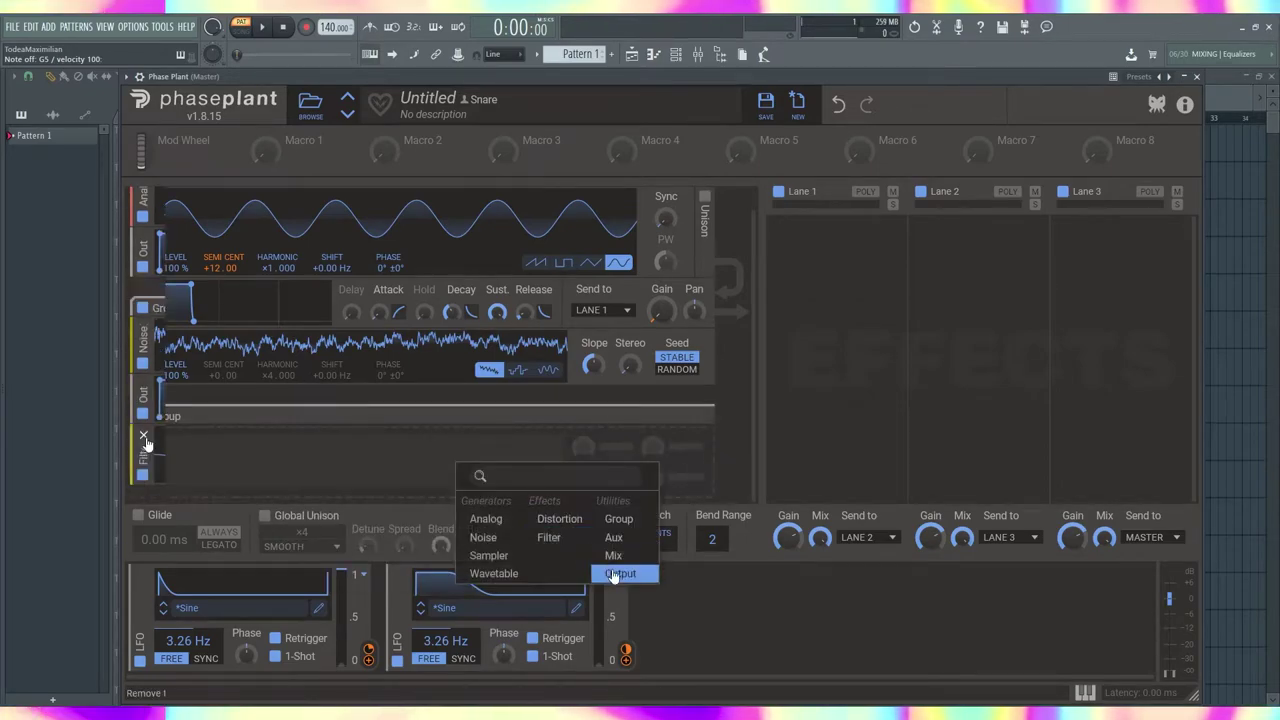
left_click(555, 541)
left_click(456, 420)
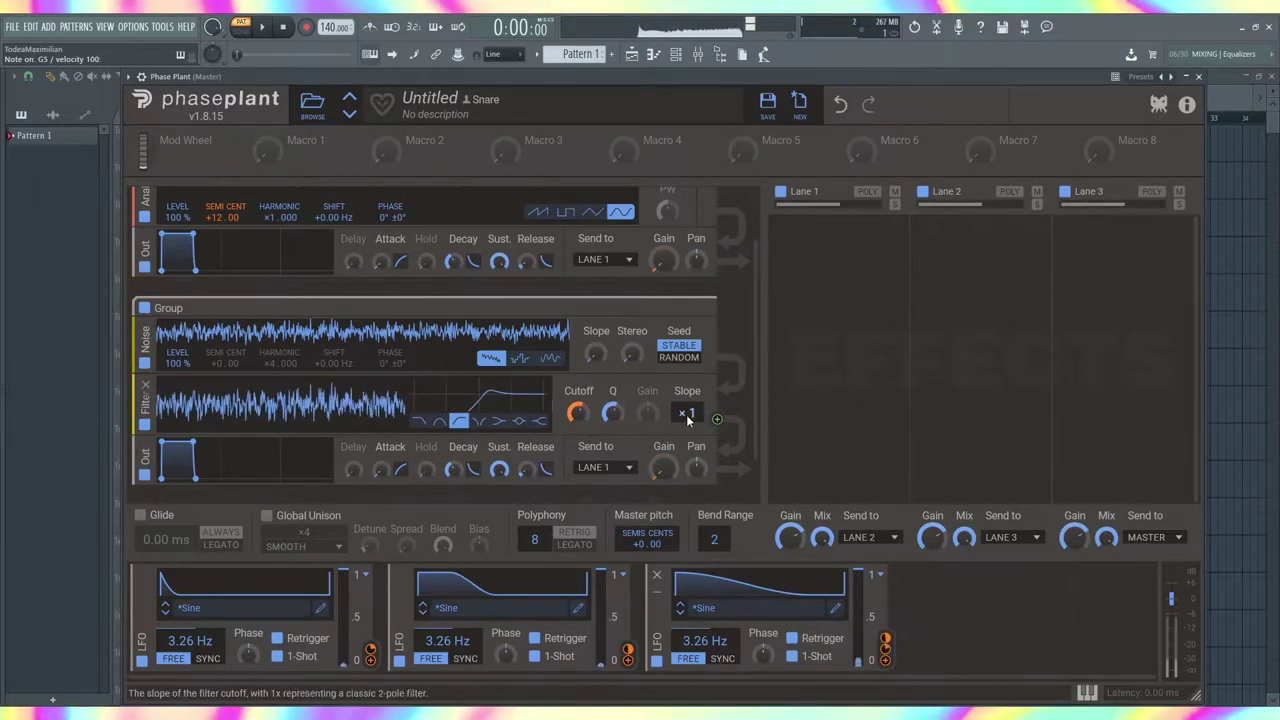
Set the Analog generator's semitone tuning to +0.00.
scroll(590, 390, "up", 2)
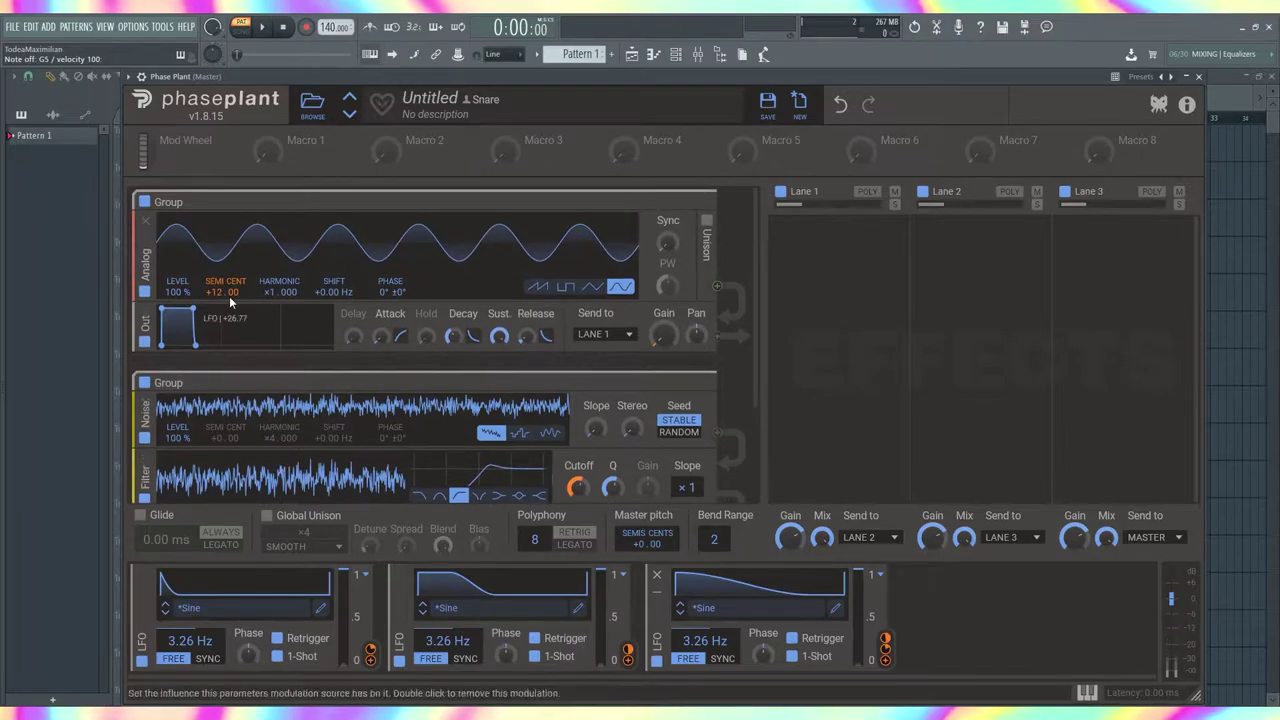
left_click_drag(217, 291, 217, 345)
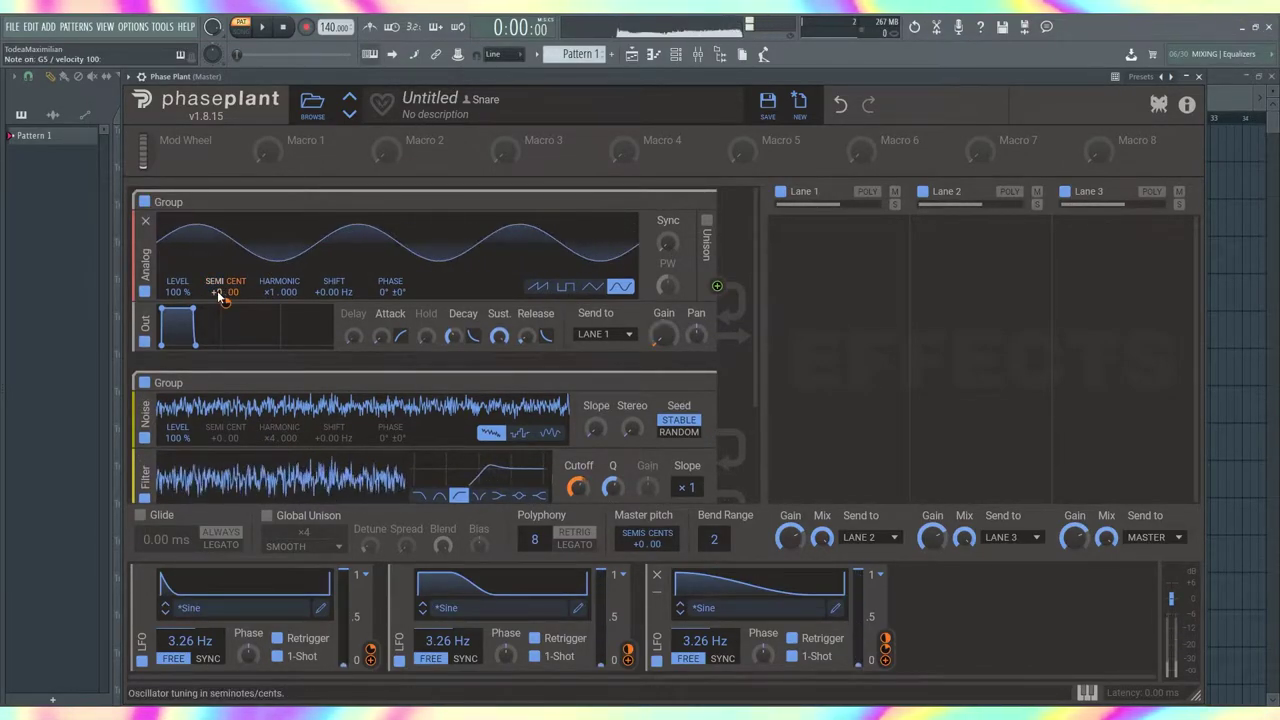
Add a new group below the noise group, containing an Output and a Wavetable generator.
scroll(250, 400, "down", 2)
left_click(278, 477)
left_click(456, 542)
scroll(445, 480, "down", 1)
left_click(446, 470)
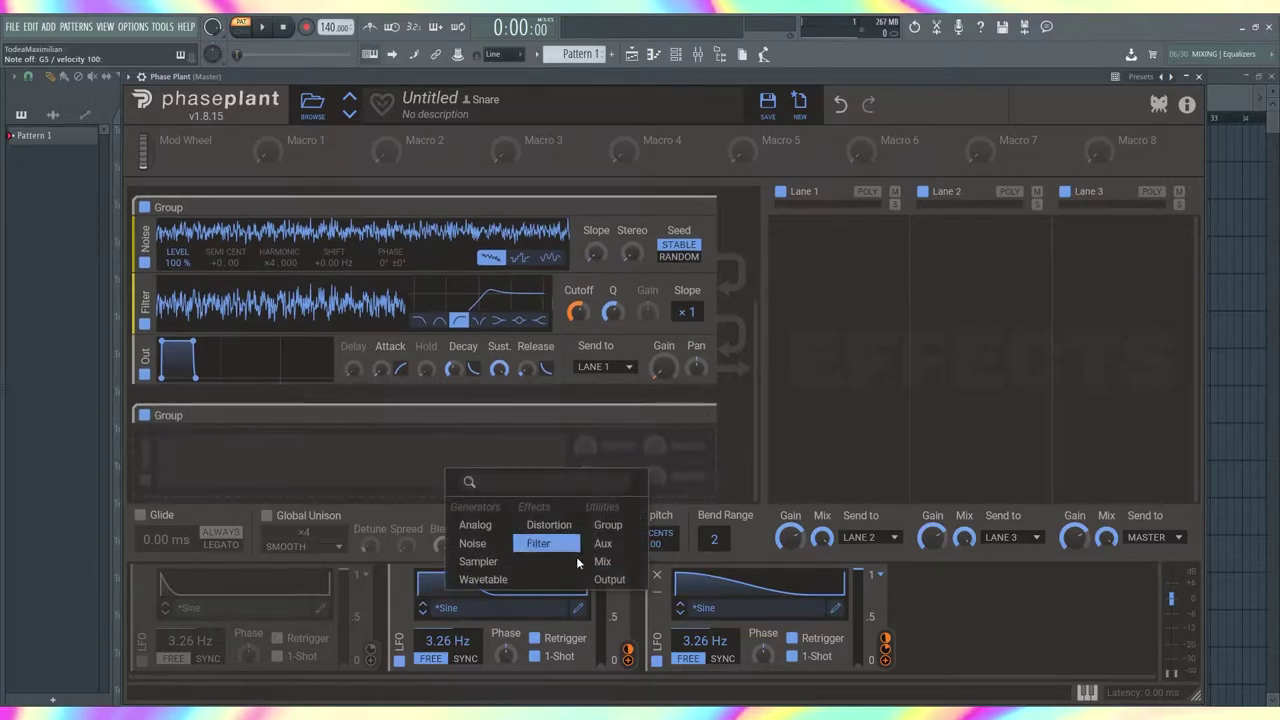
left_click(609, 579)
left_click(451, 486)
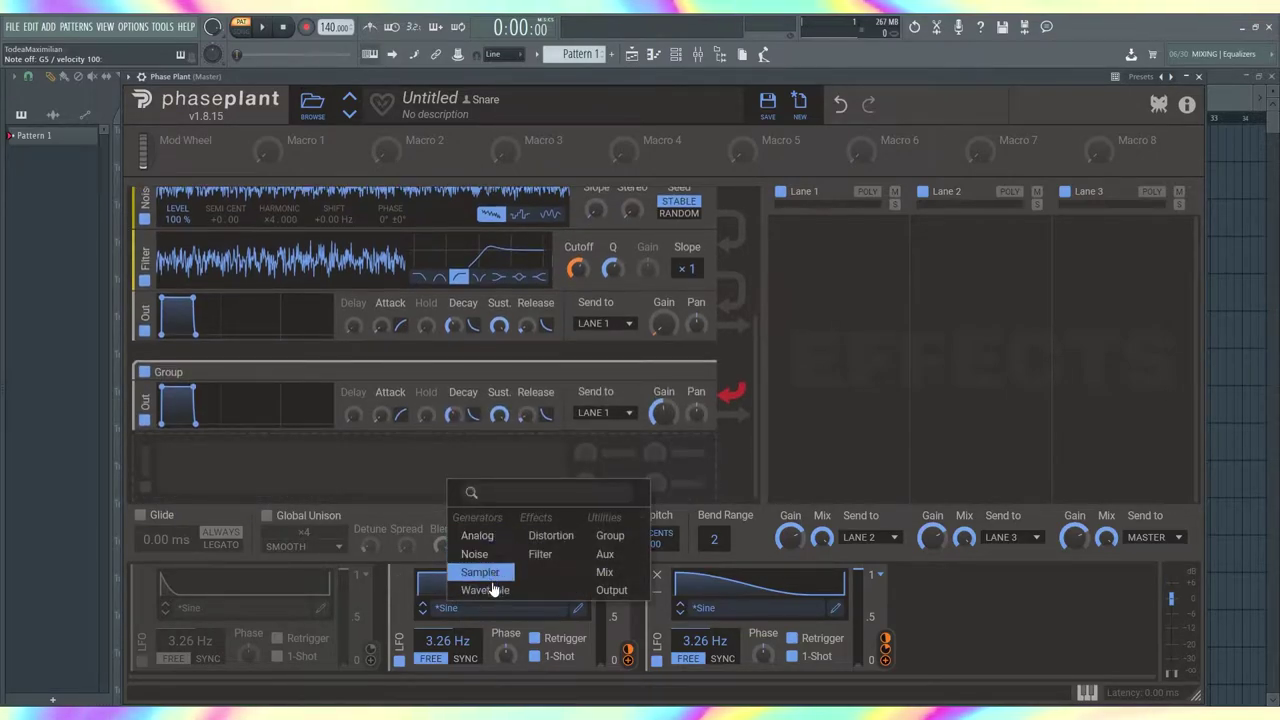
left_click(486, 590)
scroll(520, 457, "down", 1)
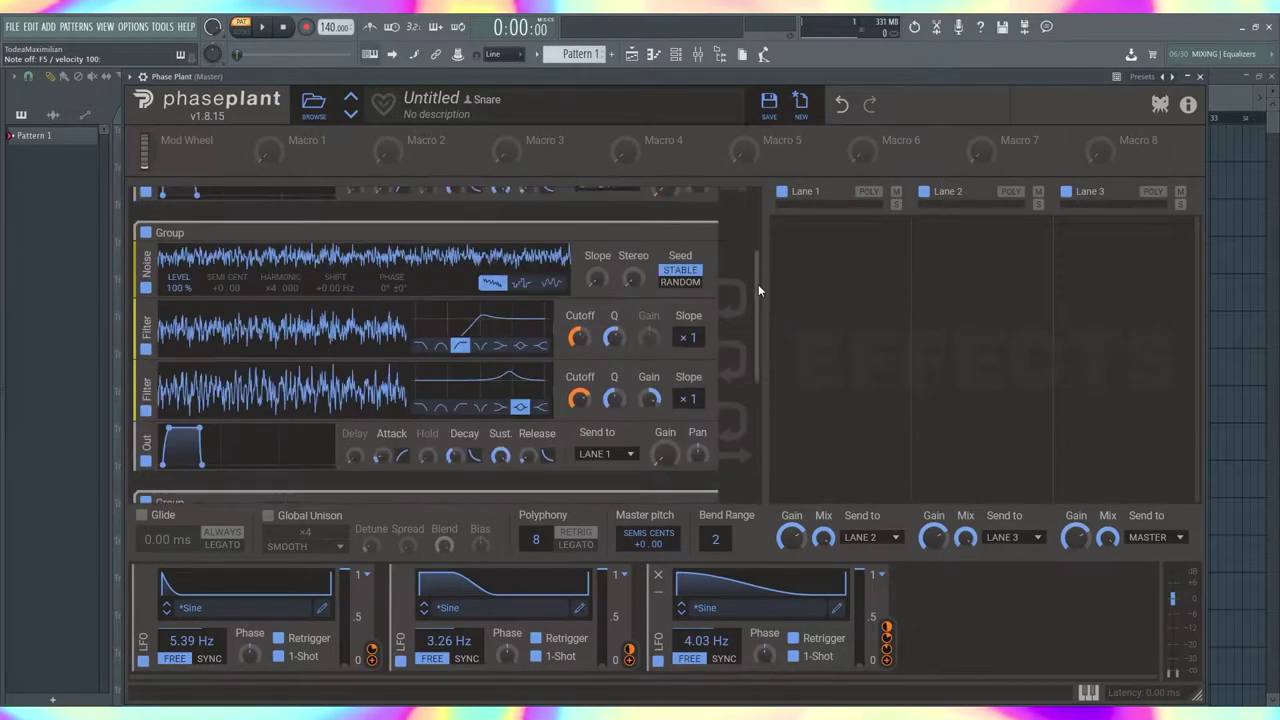
Add a Multipass effect to Lane 1 and close the Phase Plant window.
left_click(778, 281)
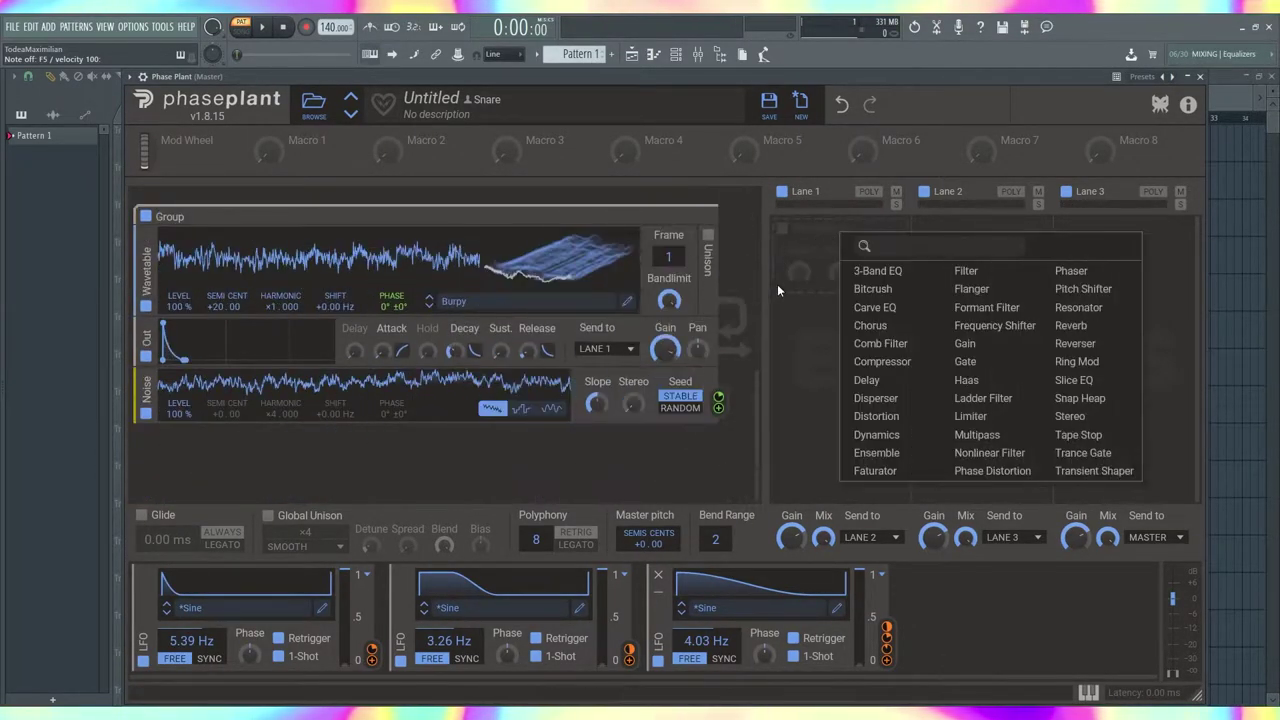
left_click(977, 434)
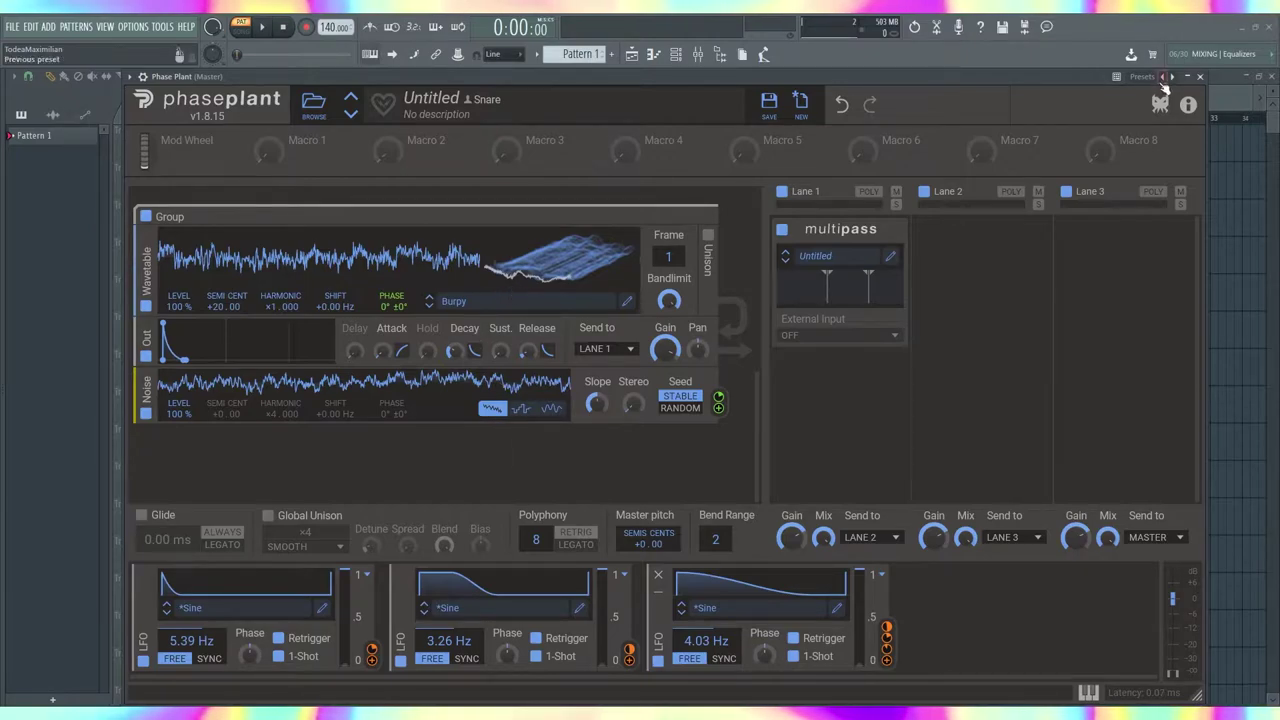
key("z")
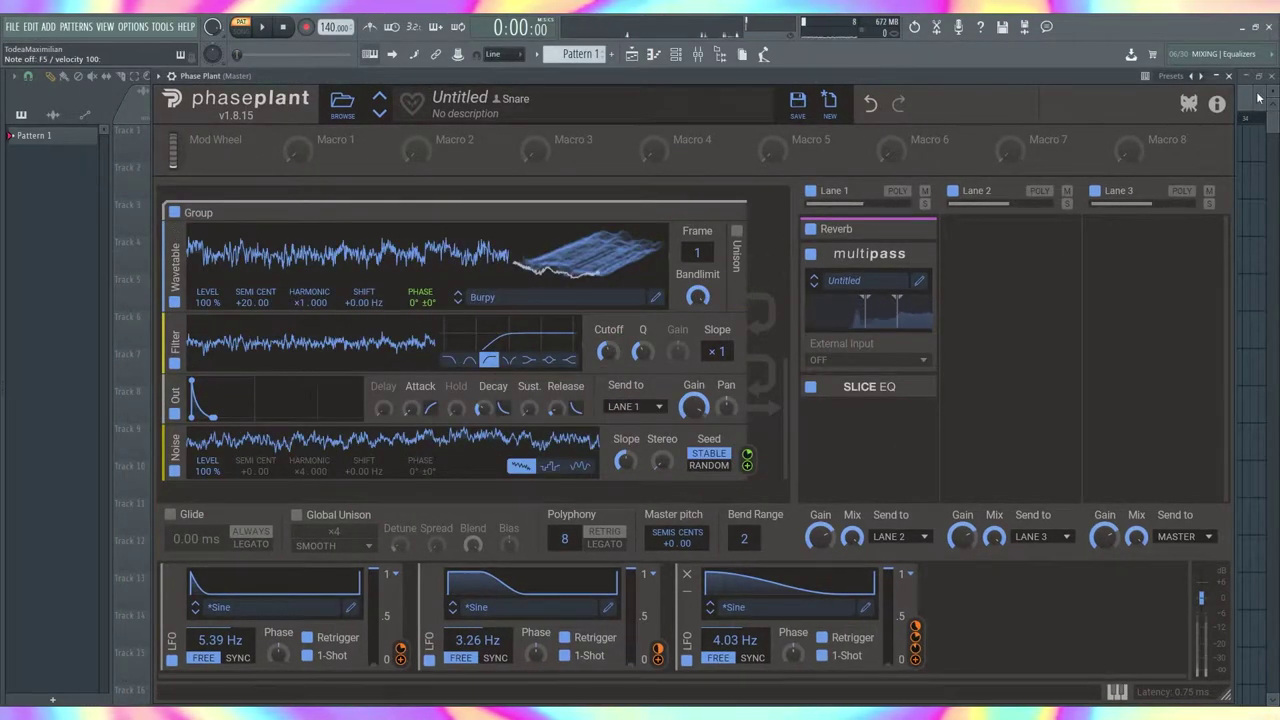
left_click(1230, 77)
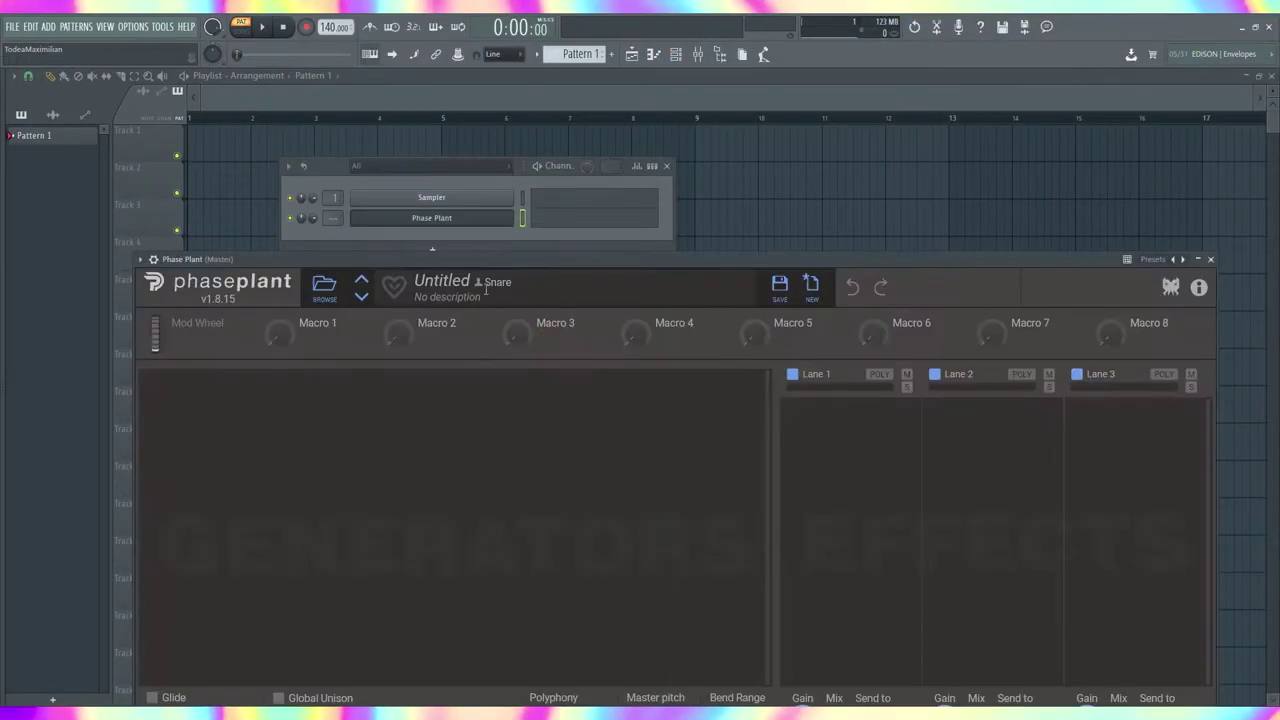
Examine the frames of the Default Wavetable and the factory Morphs wavetables available for the Wavetable generator.
left_click(503, 288)
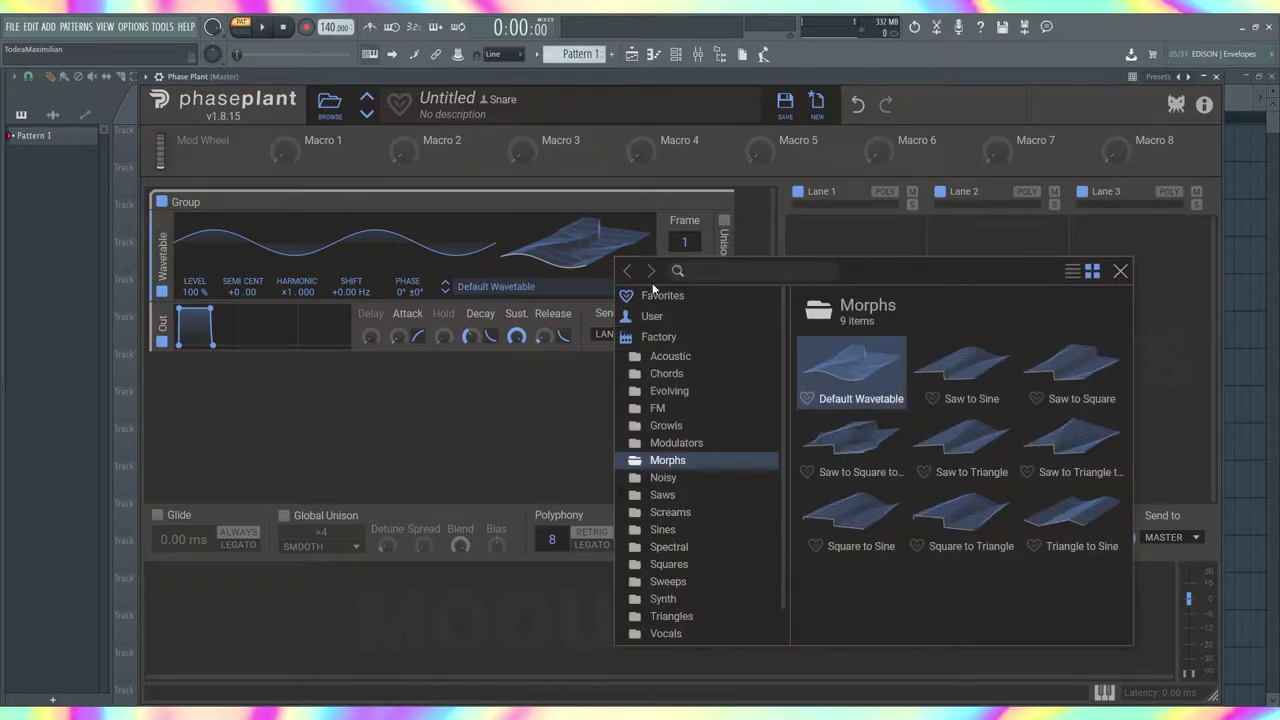
left_click(1119, 272)
left_click_drag(685, 242, 685, 190)
left_click_drag(685, 242, 685, 330)
left_click(547, 286)
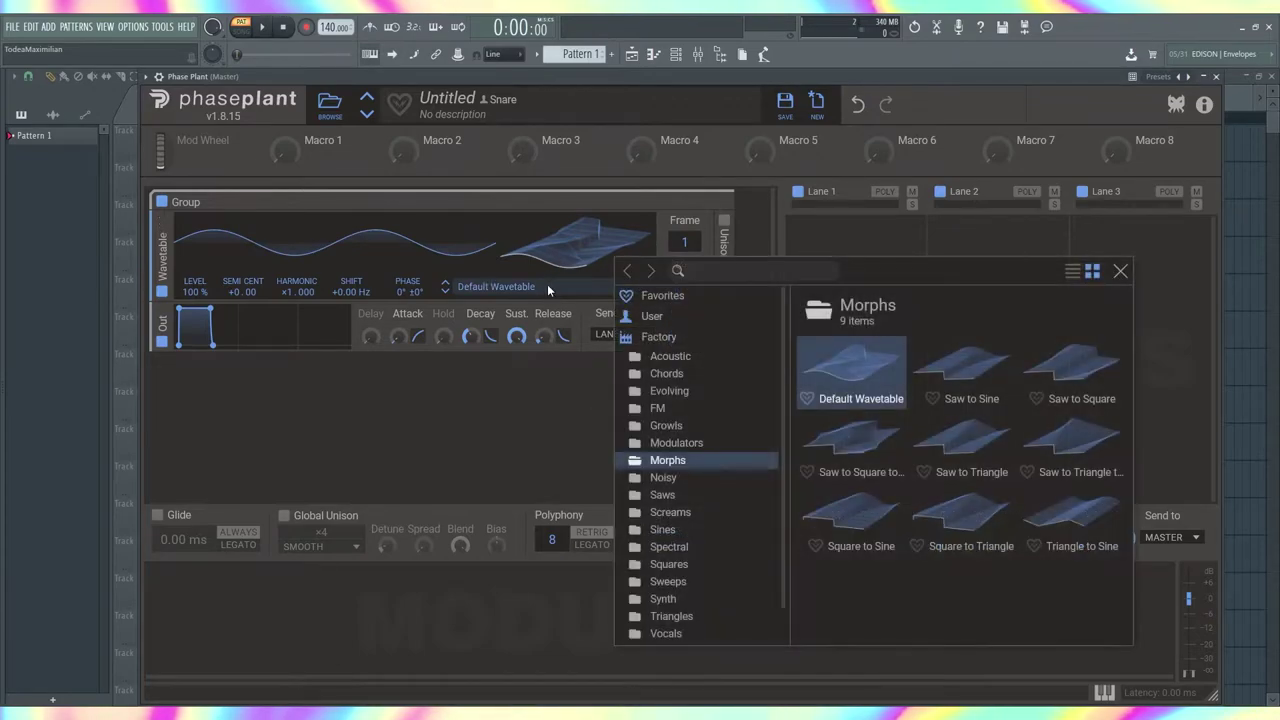
left_click(676, 443)
left_click(672, 460)
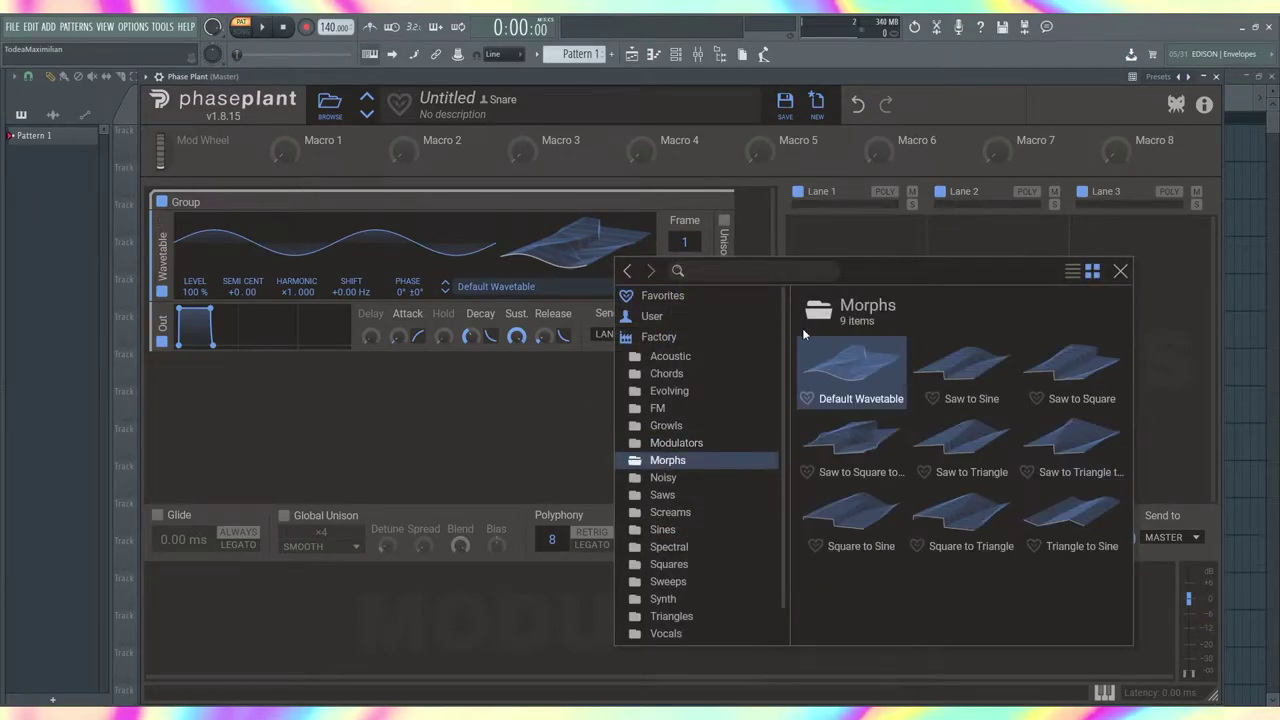
left_click(1120, 270)
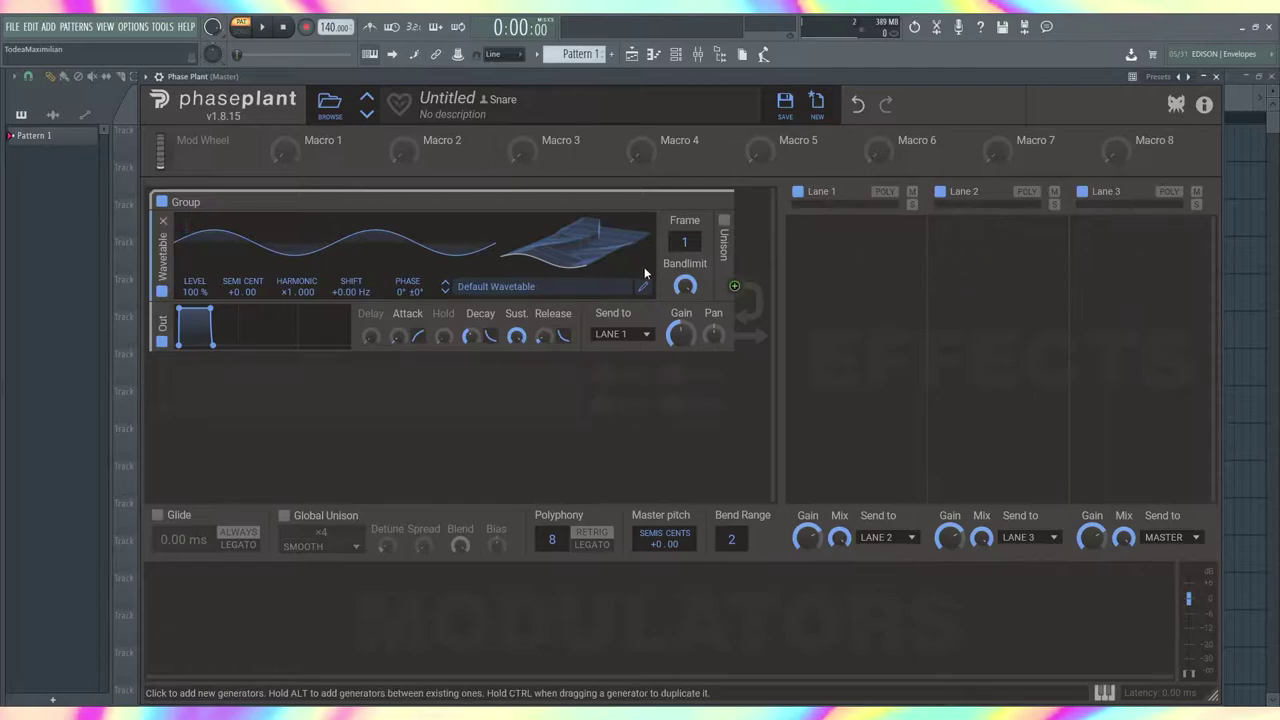
left_click_drag(685, 242, 685, 350)
left_click(415, 403)
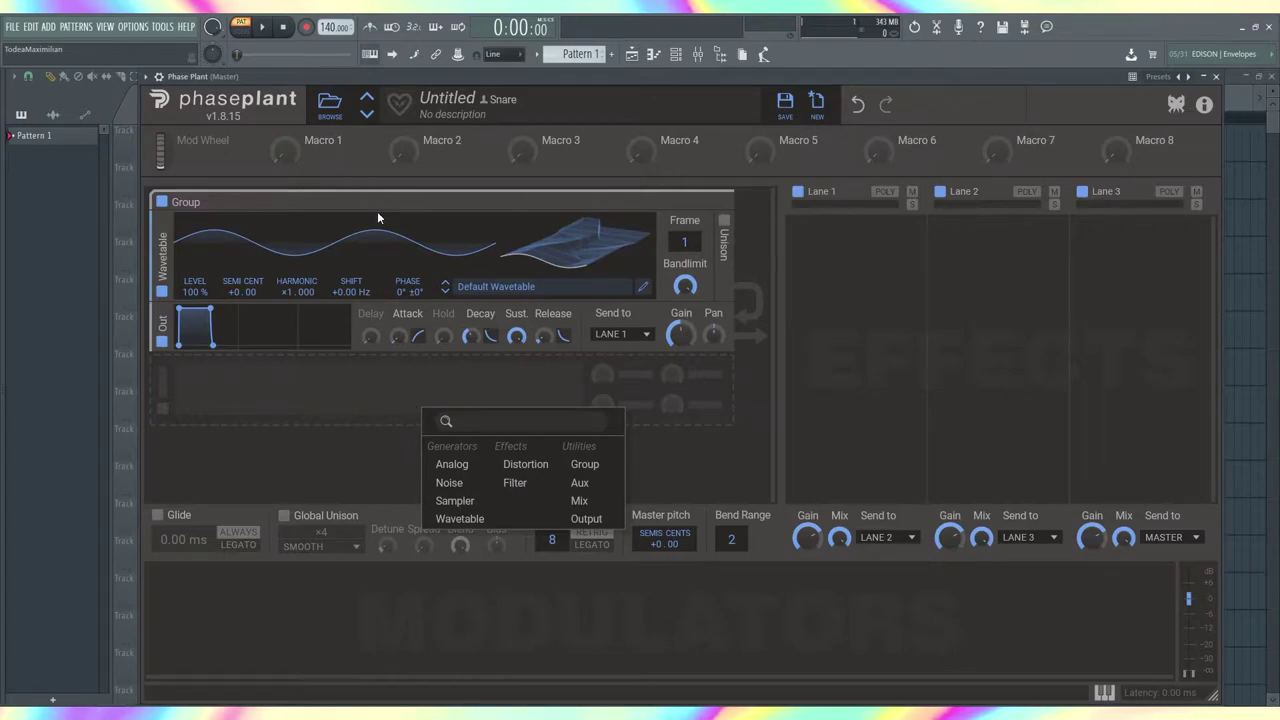
left_click(278, 470)
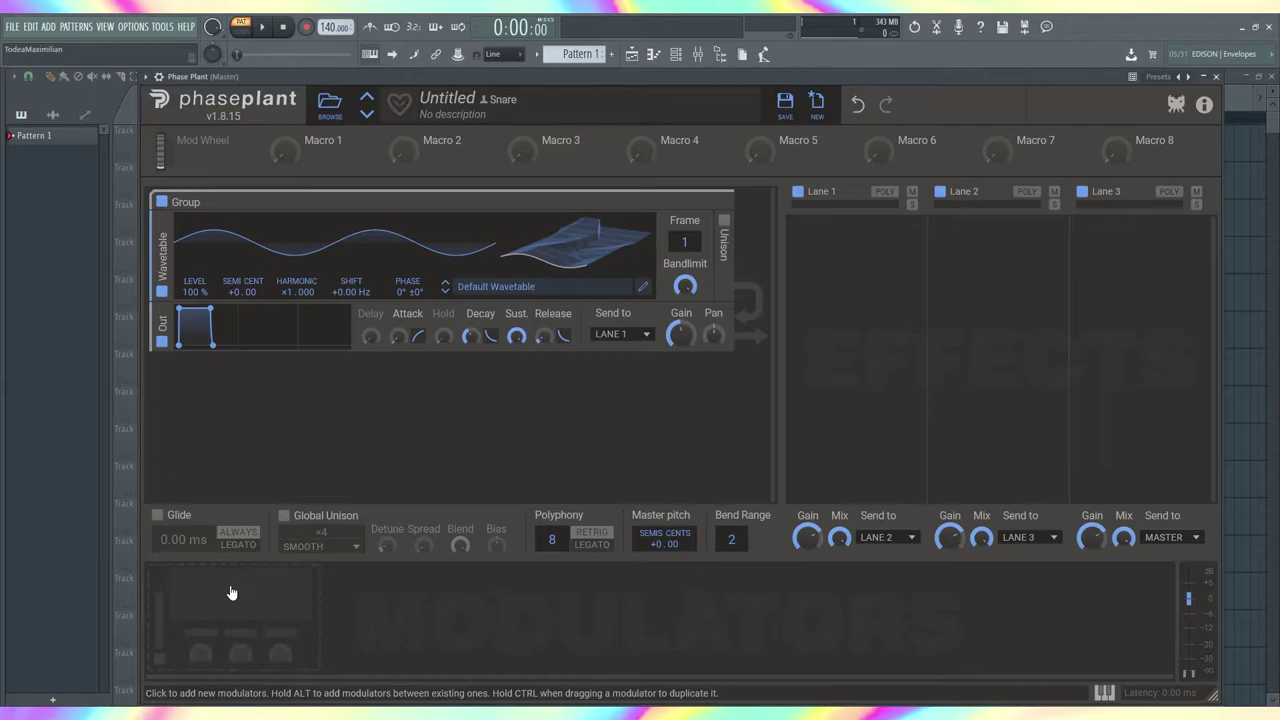
Add a unipolar LFO and assign it to the Wavetable generator's semitone tuning.
left_click(211, 594)
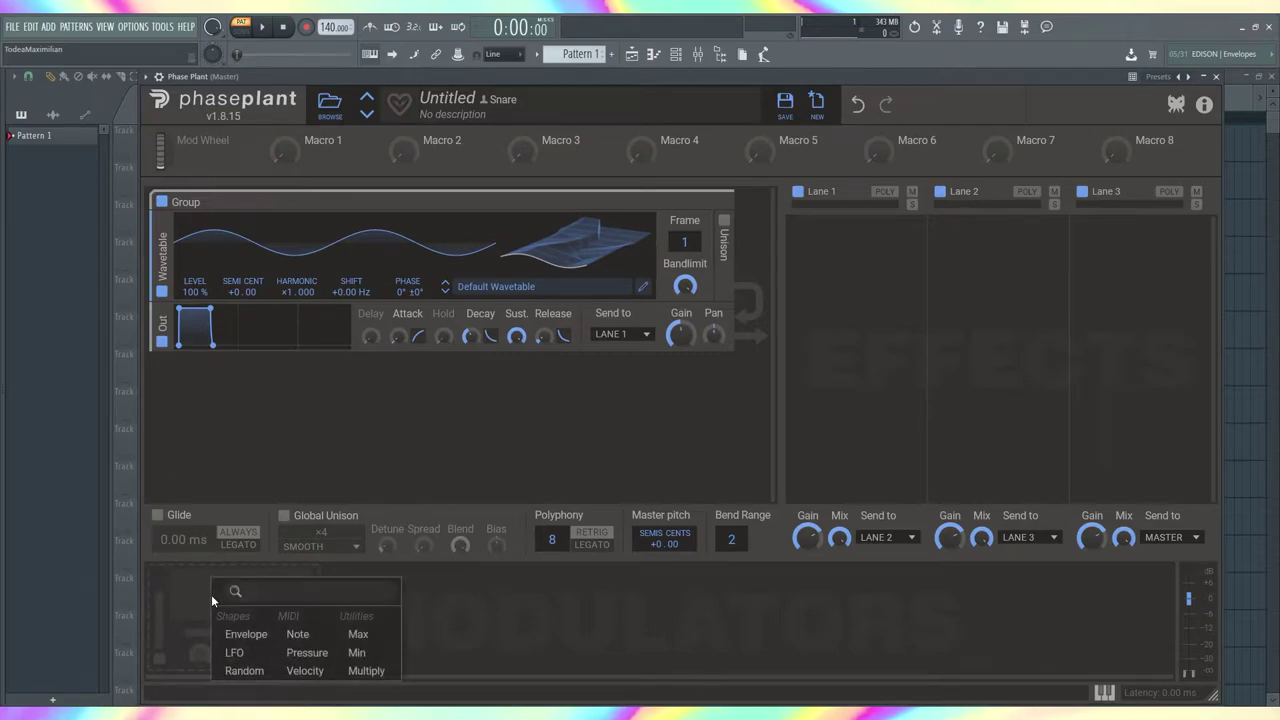
left_click(226, 656)
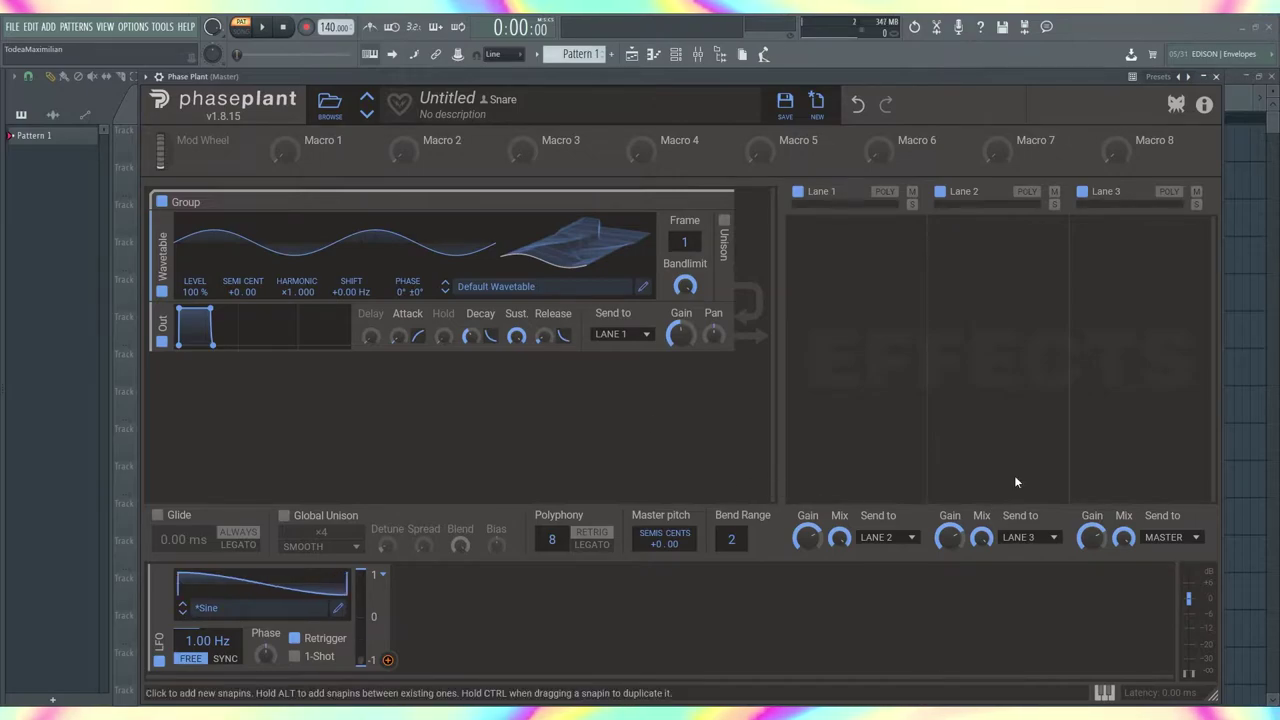
left_click(382, 578)
left_click(403, 592)
left_click_drag(389, 660, 243, 307)
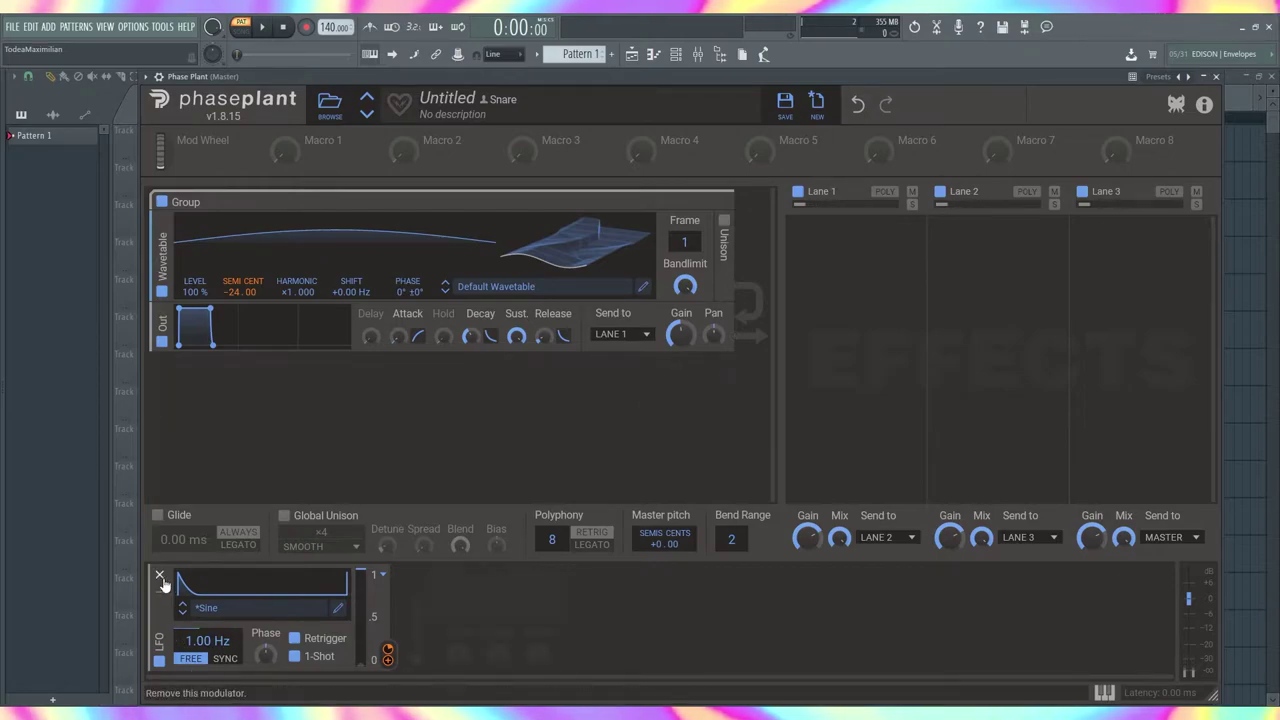
Route a duplicate of the LFO to the Wavetable generator's pitch and scale down the first LFO's output.
left_click_drag(158, 635, 463, 642, "ctrl")
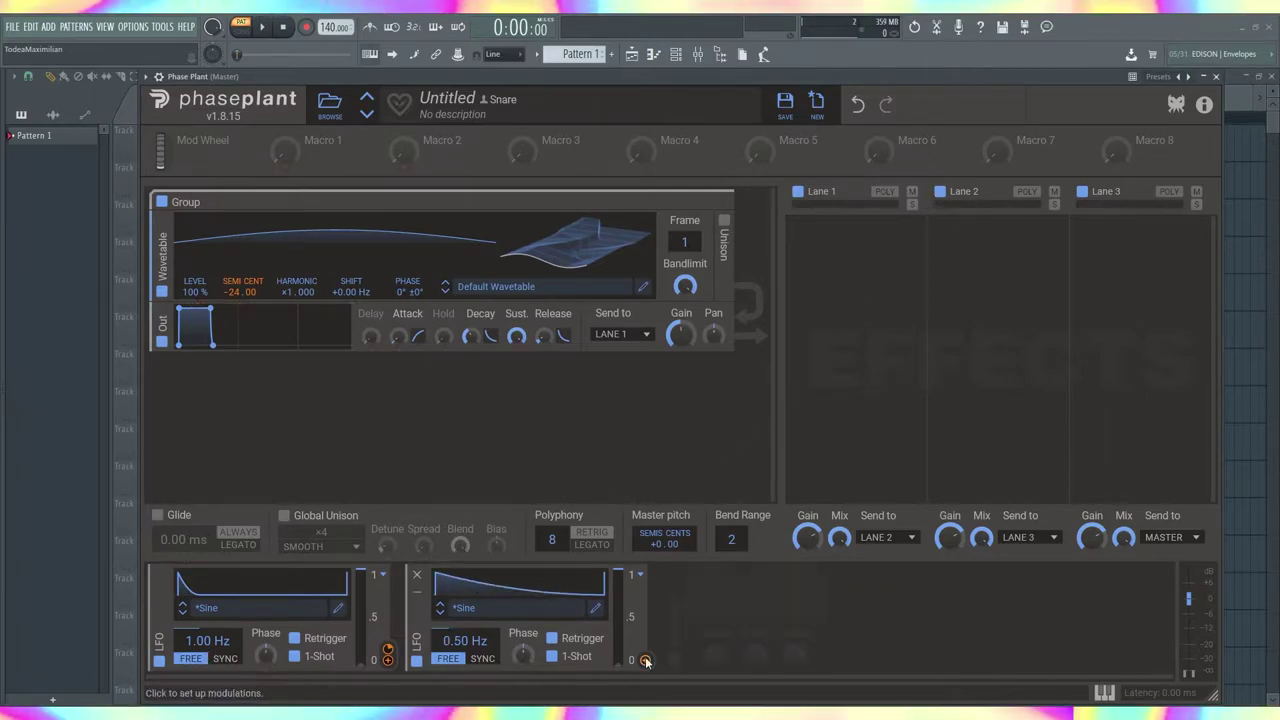
left_click(645, 660)
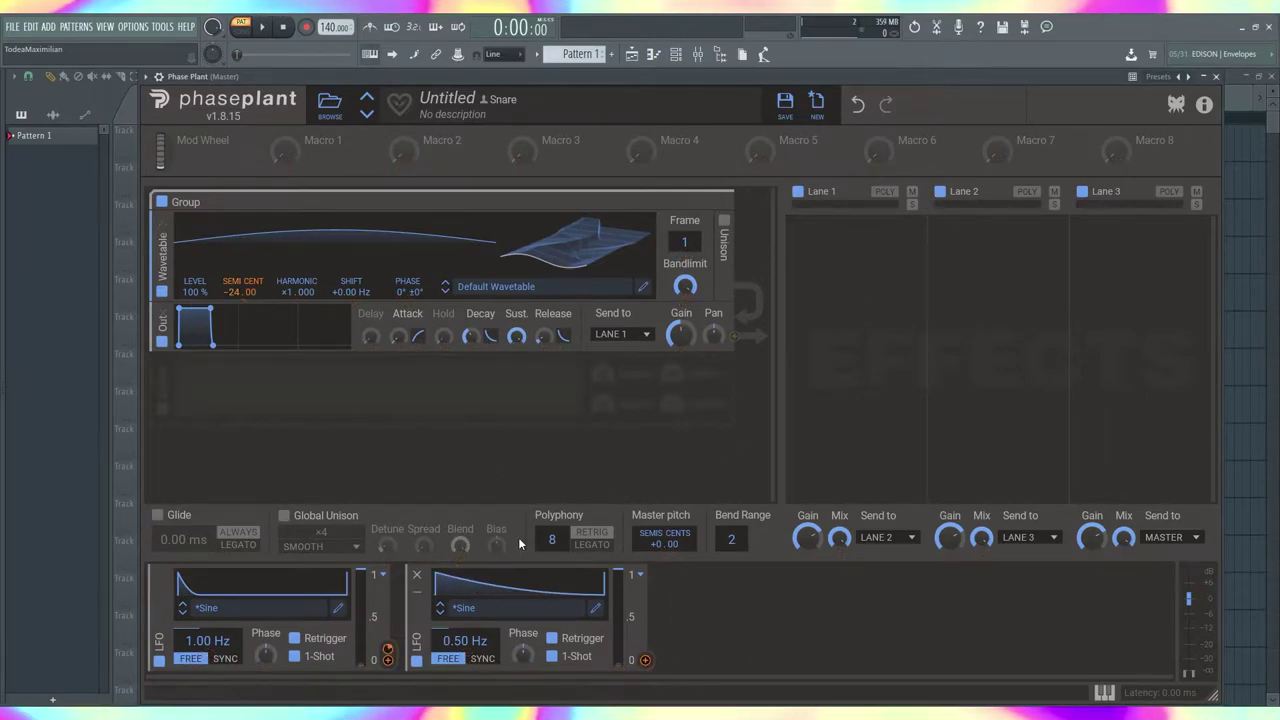
left_click_drag(648, 663, 241, 306)
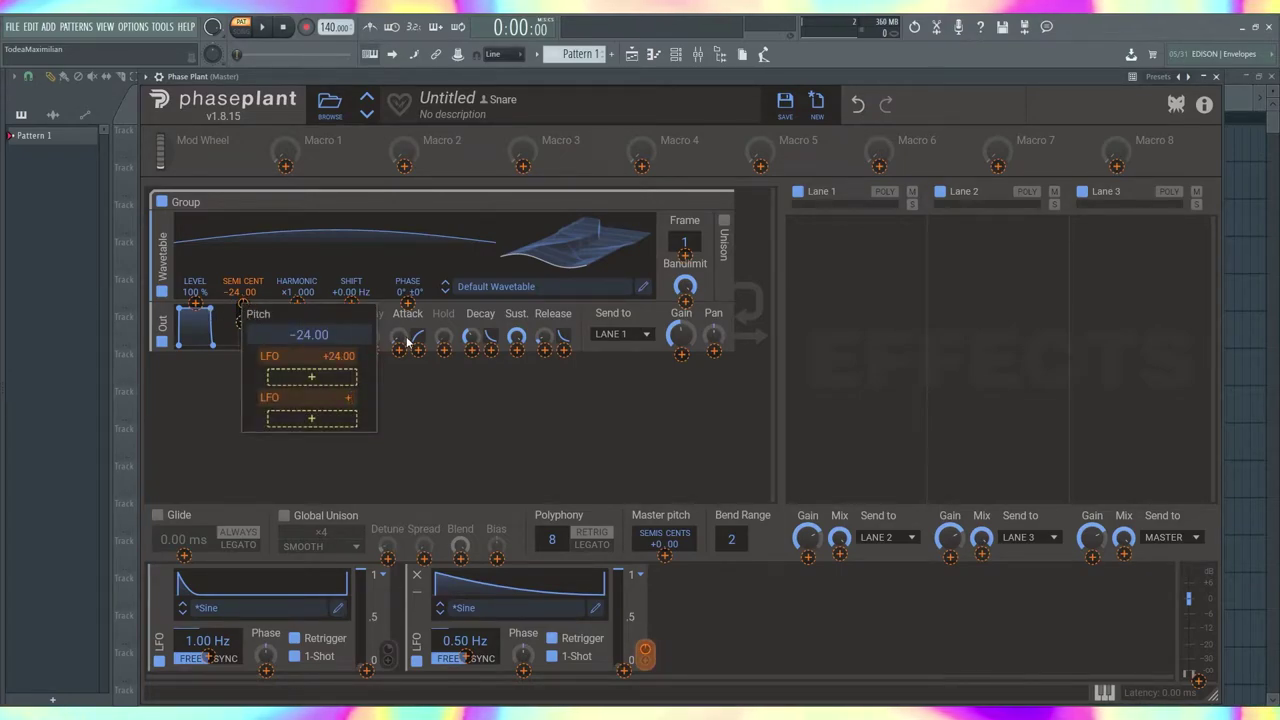
left_click(394, 452)
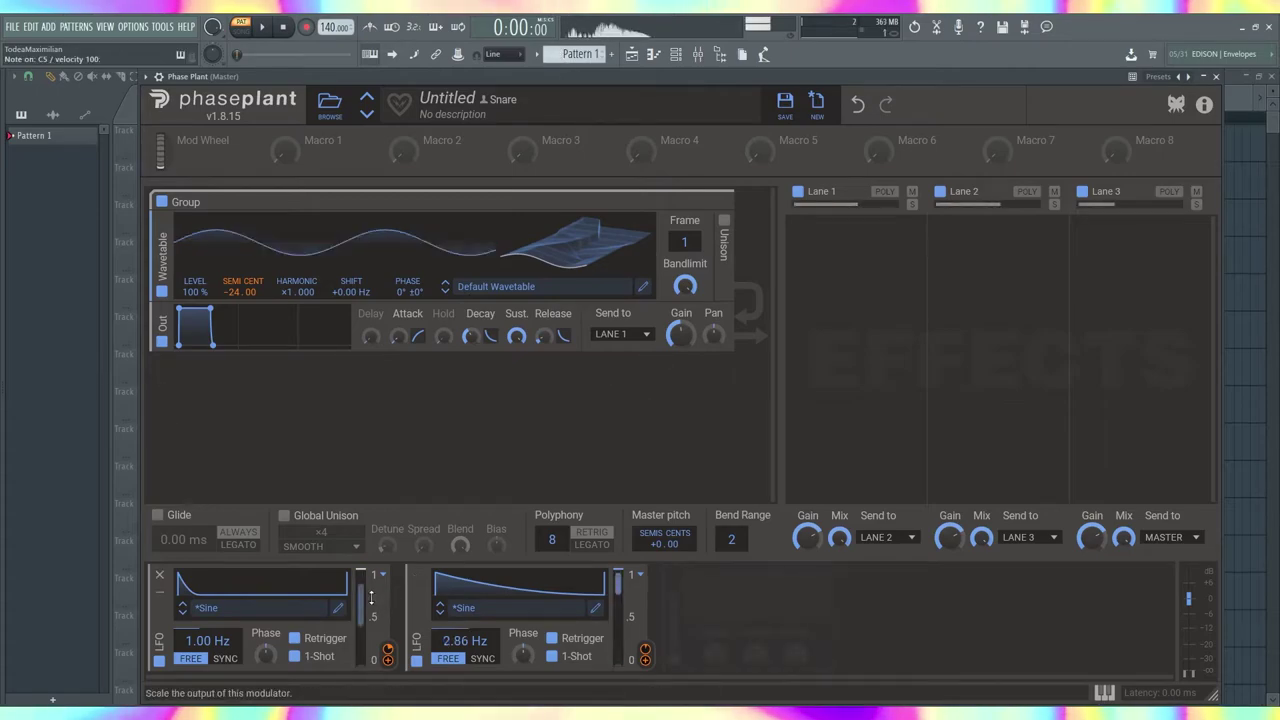
left_click_drag(364, 577, 364, 587)
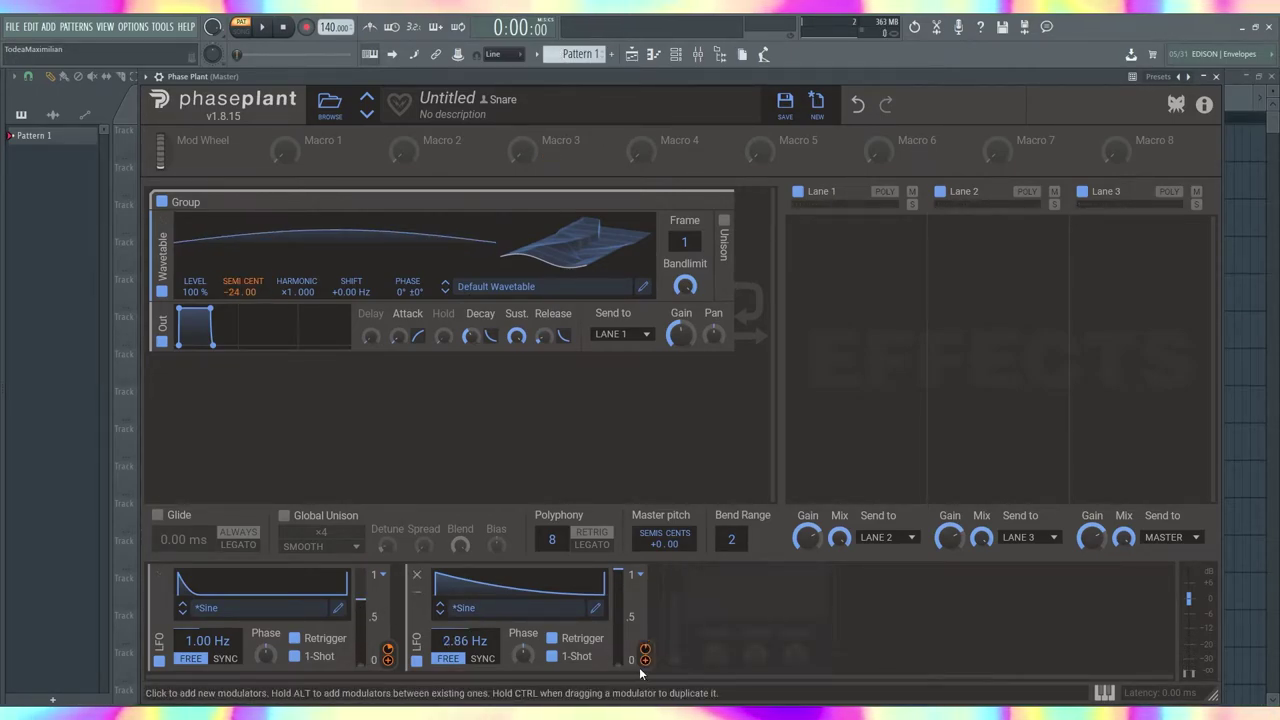
key("z")
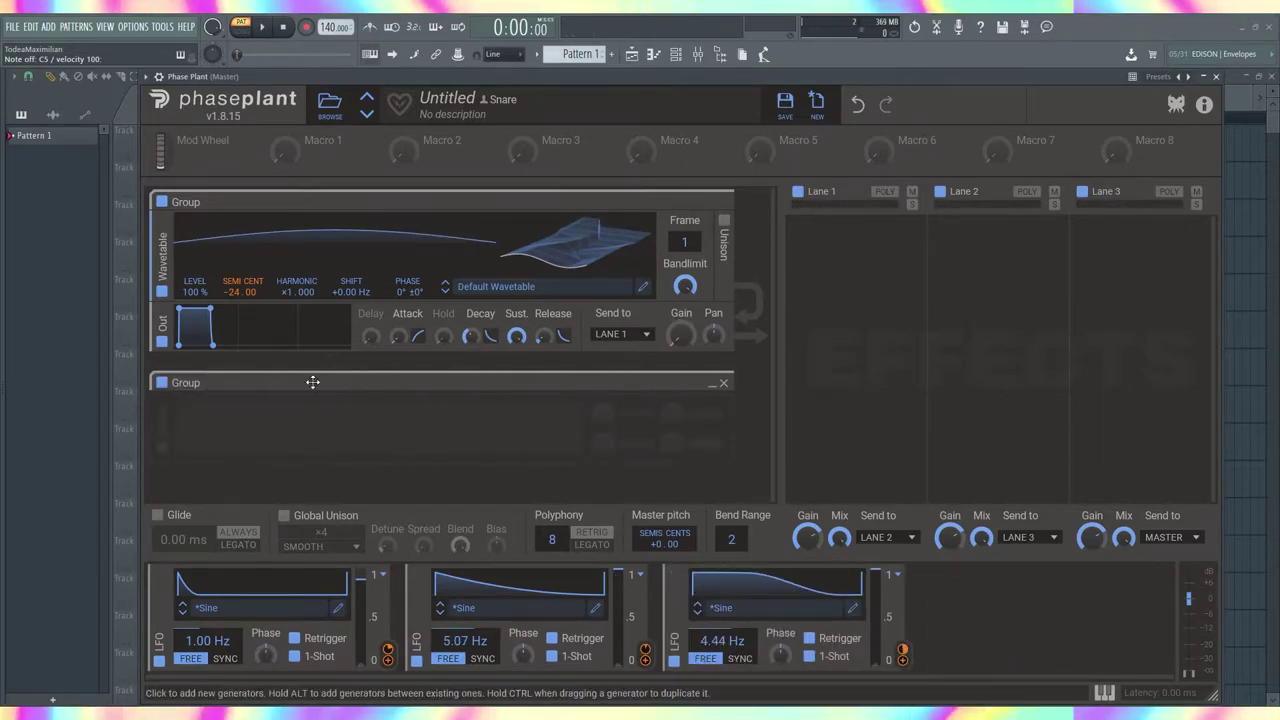
Add a Noise generator to the empty second group and lower its output envelope's sustain to zero.
left_click(295, 449)
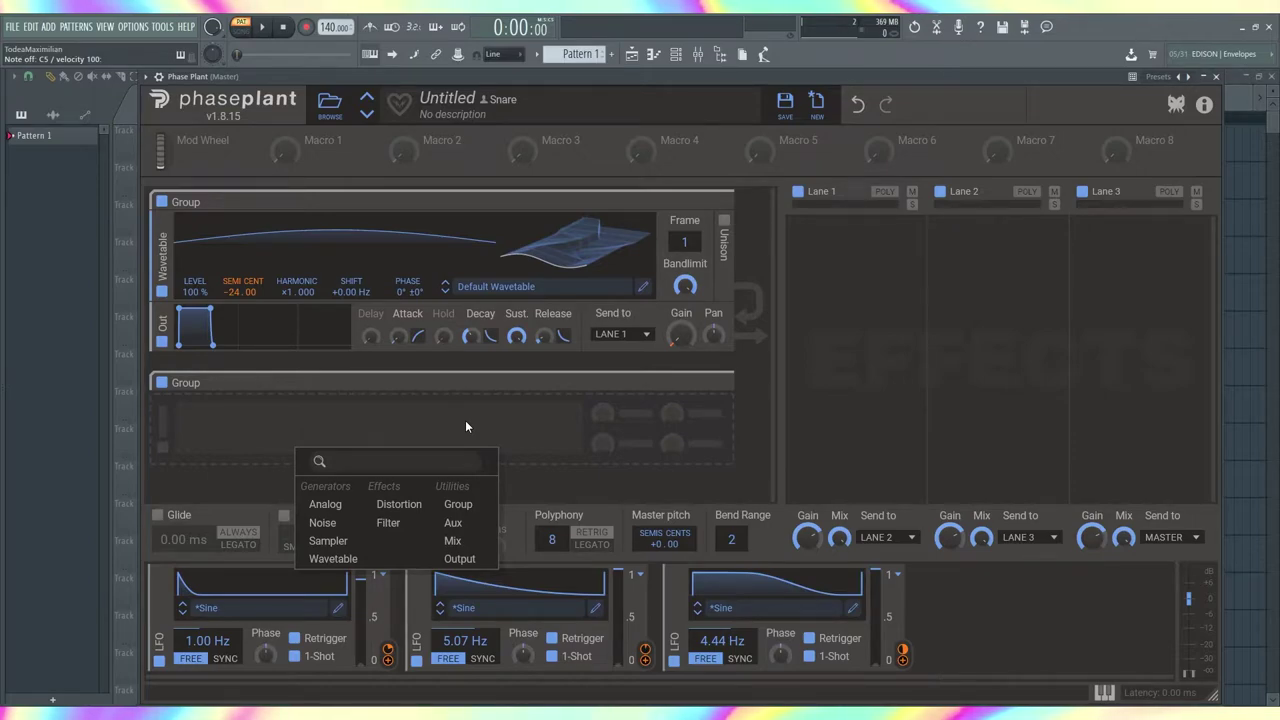
left_click(322, 522)
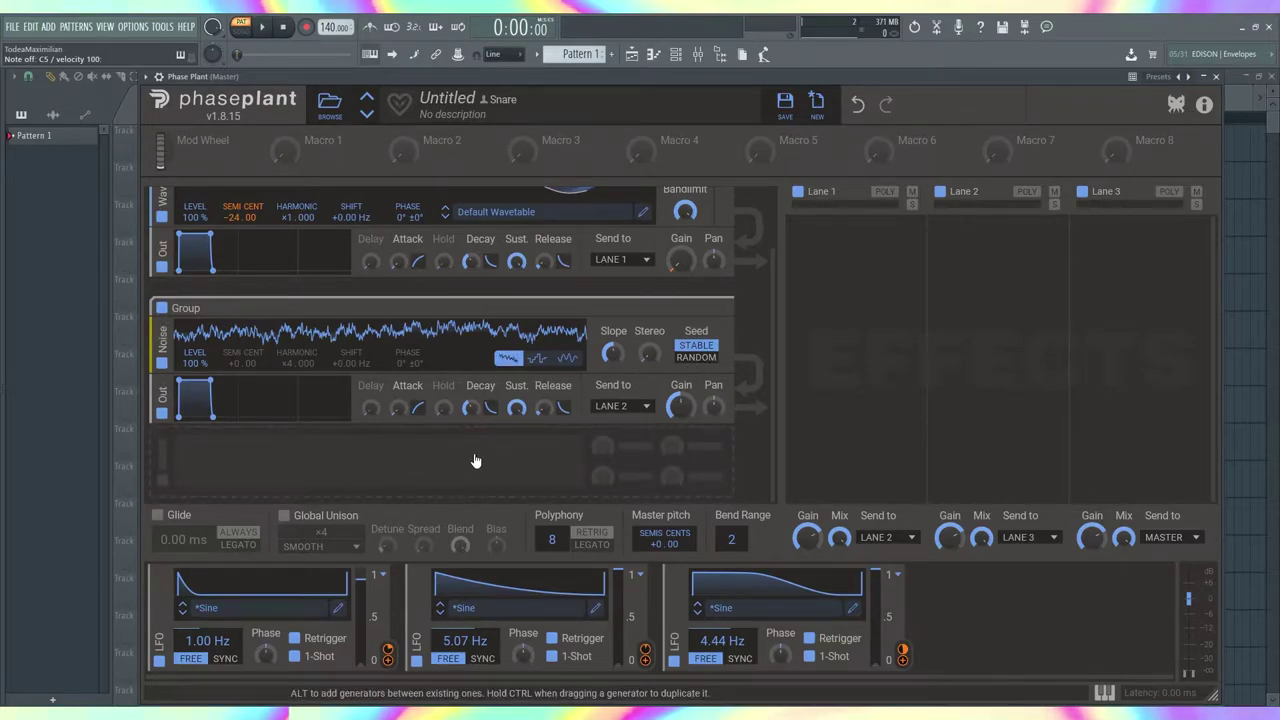
left_click_drag(516, 407, 516, 440)
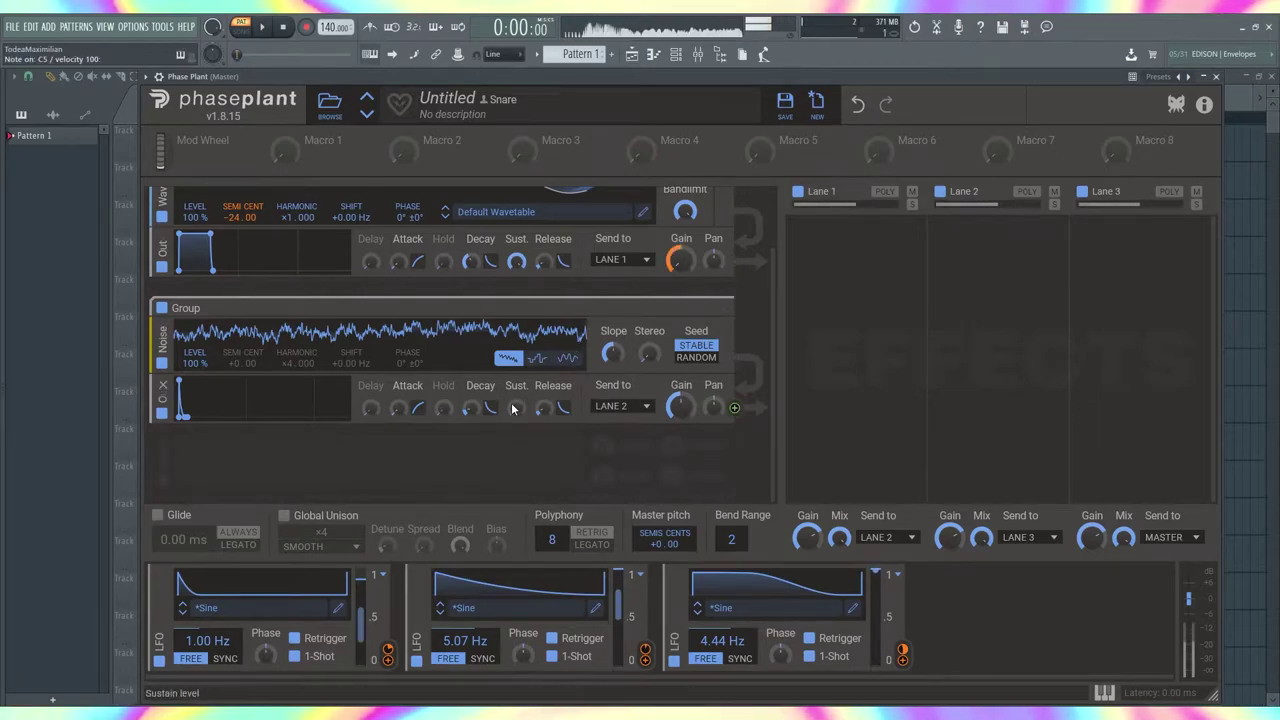
Add an Analog generator and an Overdrive Distortion effect to the noise group.
left_click(395, 455)
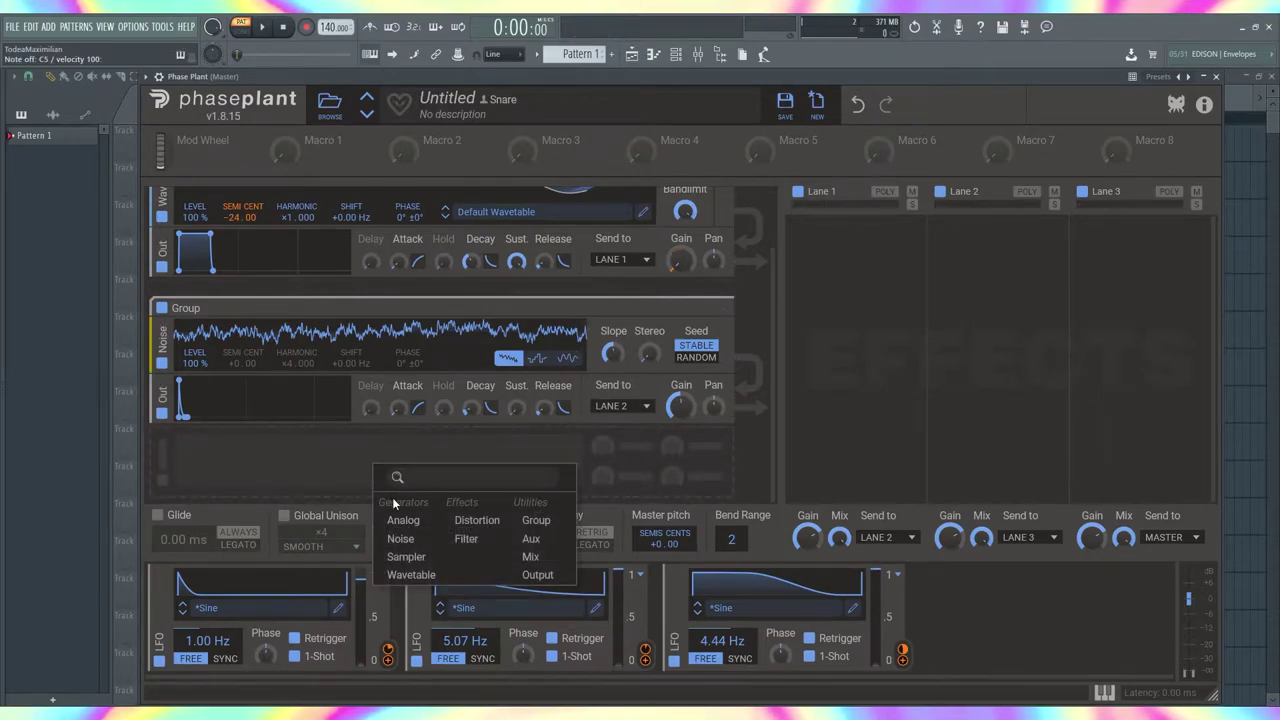
left_click(403, 520)
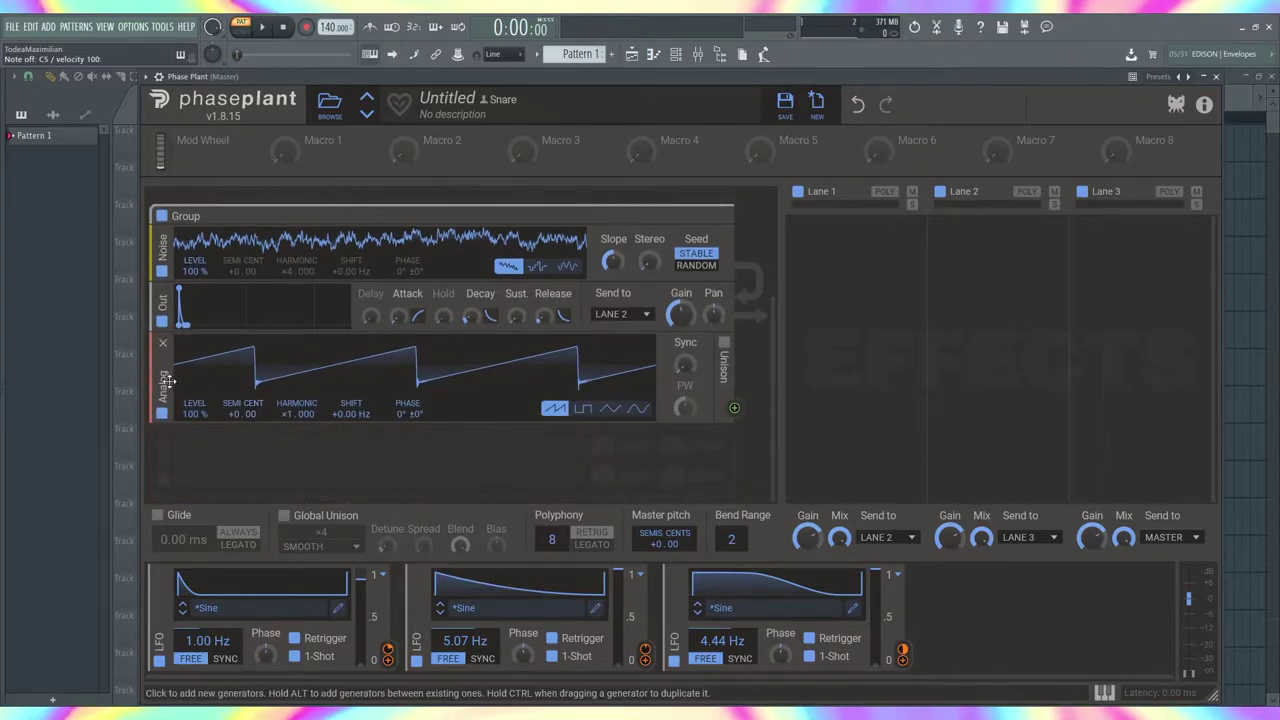
left_click(308, 459)
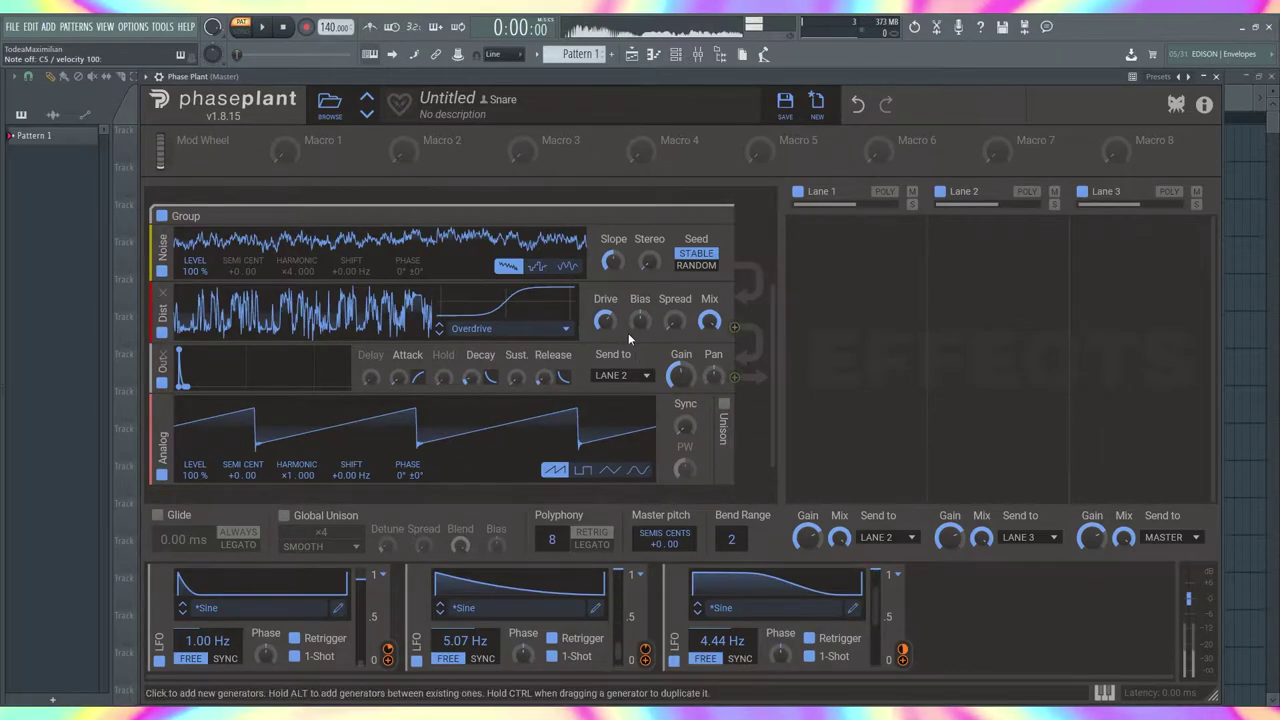
Move the Analog generator above the distortion and modulate its phase by 23% with a second Analog generator placed below the output.
scroll(420, 374, "down", 1)
left_click_drag(165, 380, 229, 443)
left_click(234, 456)
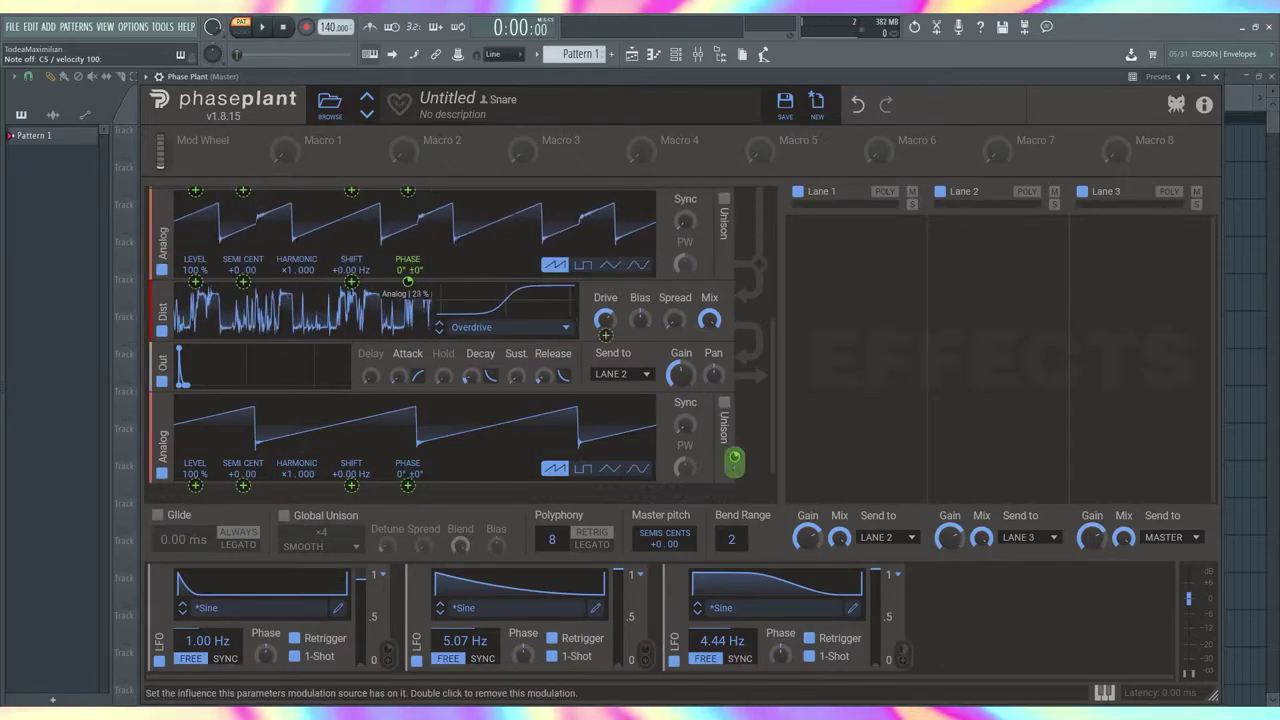
left_click(526, 103)
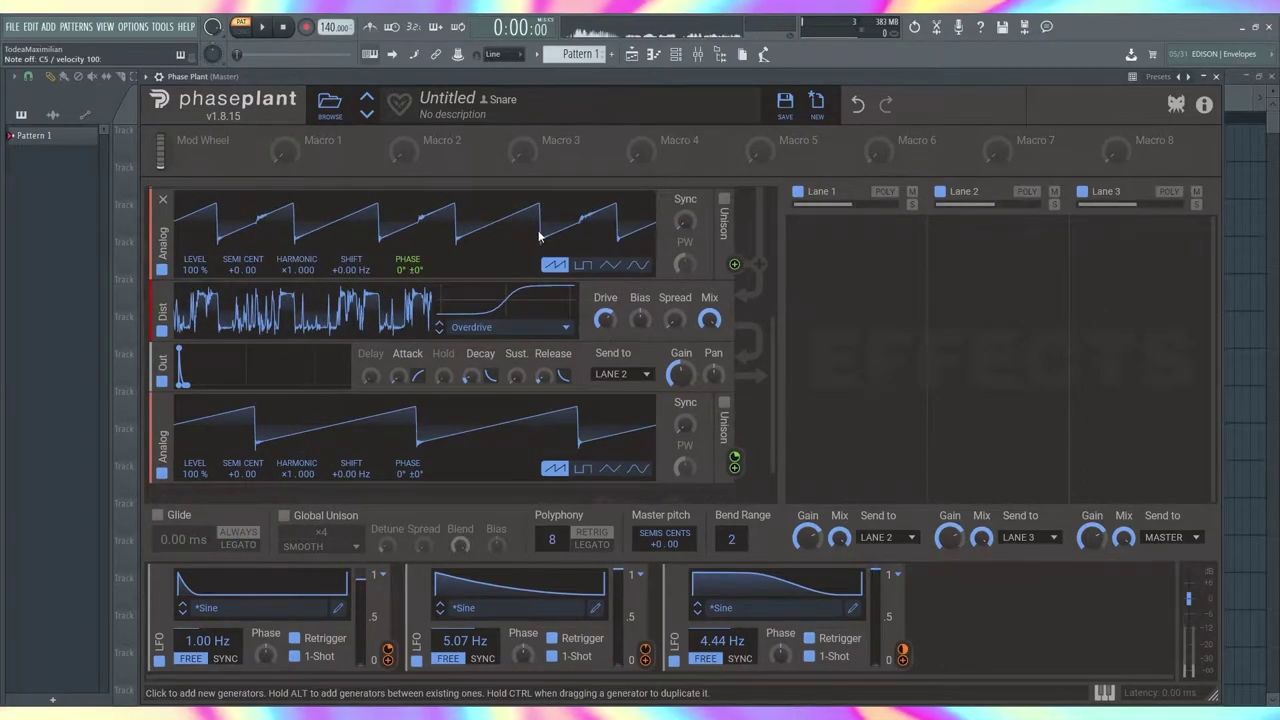
Tune both Analog generators in the noise group to +24 semitones.
left_click(850, 250)
left_click(232, 270)
mouse_move(232, 270)
left_mouse_down()
mouse_move(232, 200)
mouse_move(234, 268)
left_mouse_up()
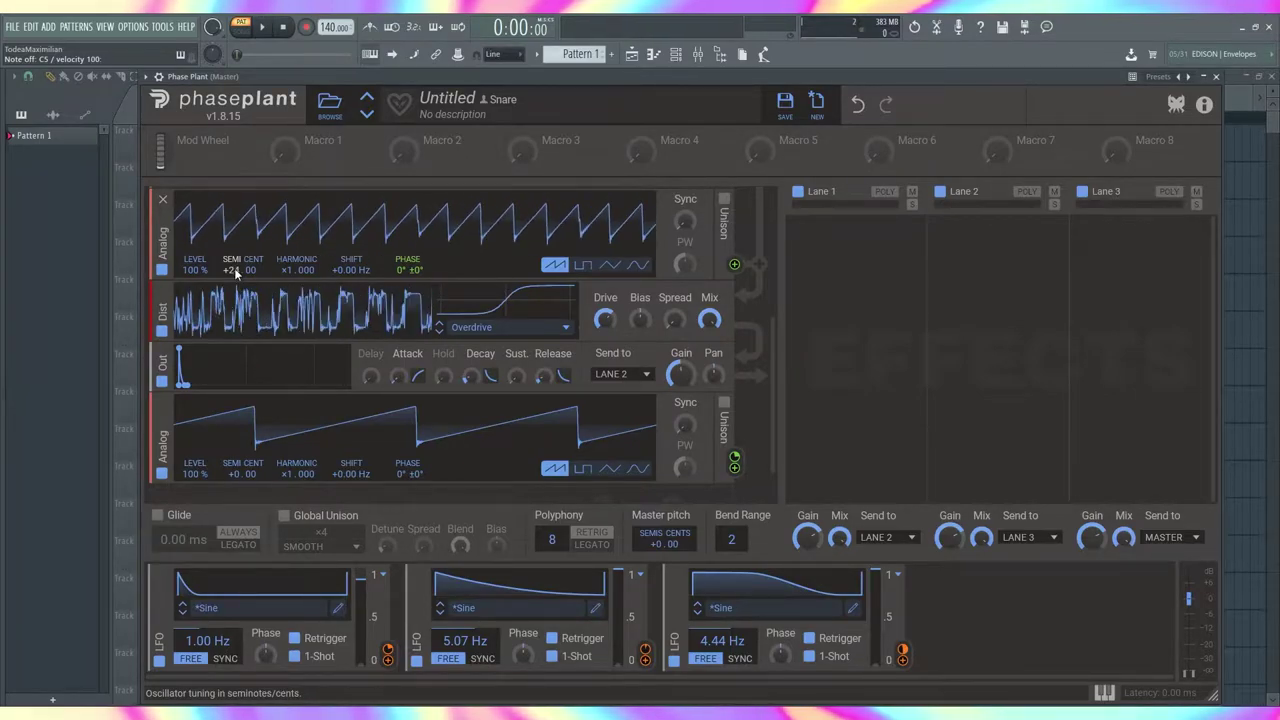
left_click_drag(224, 478, 224, 390)
scroll(350, 452, "up", 5)
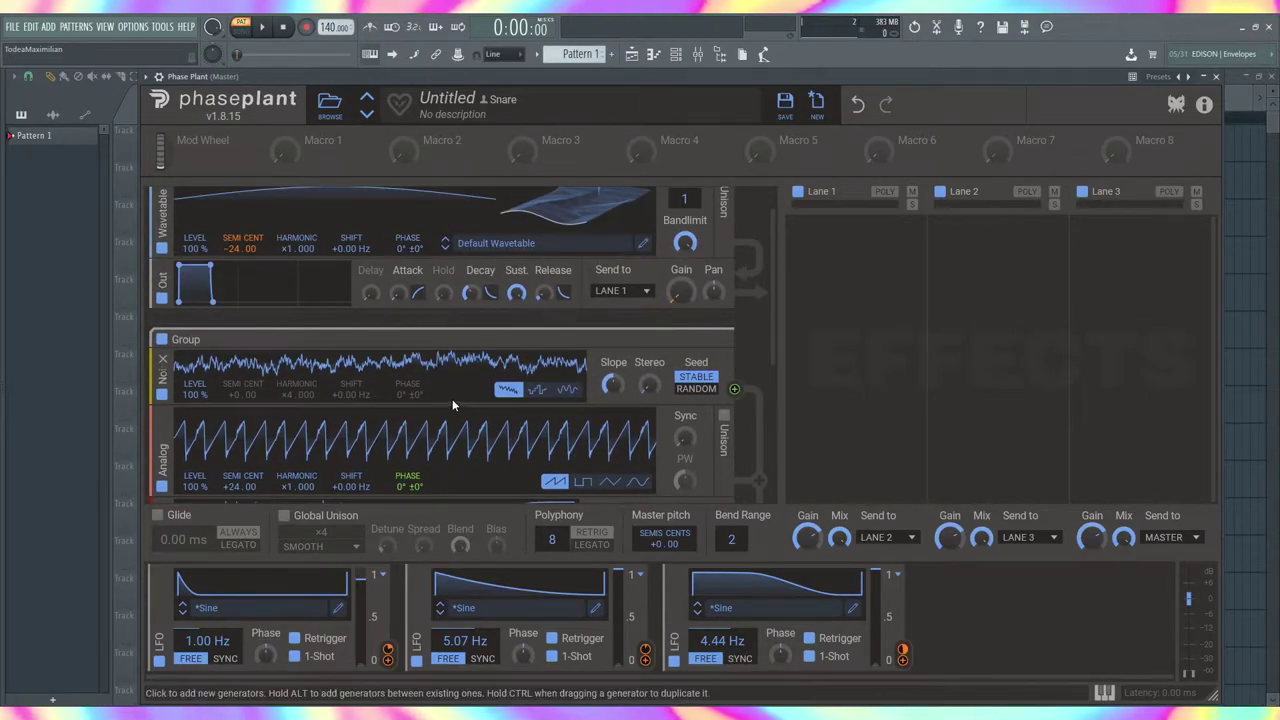
scroll(445, 394, "down", 4)
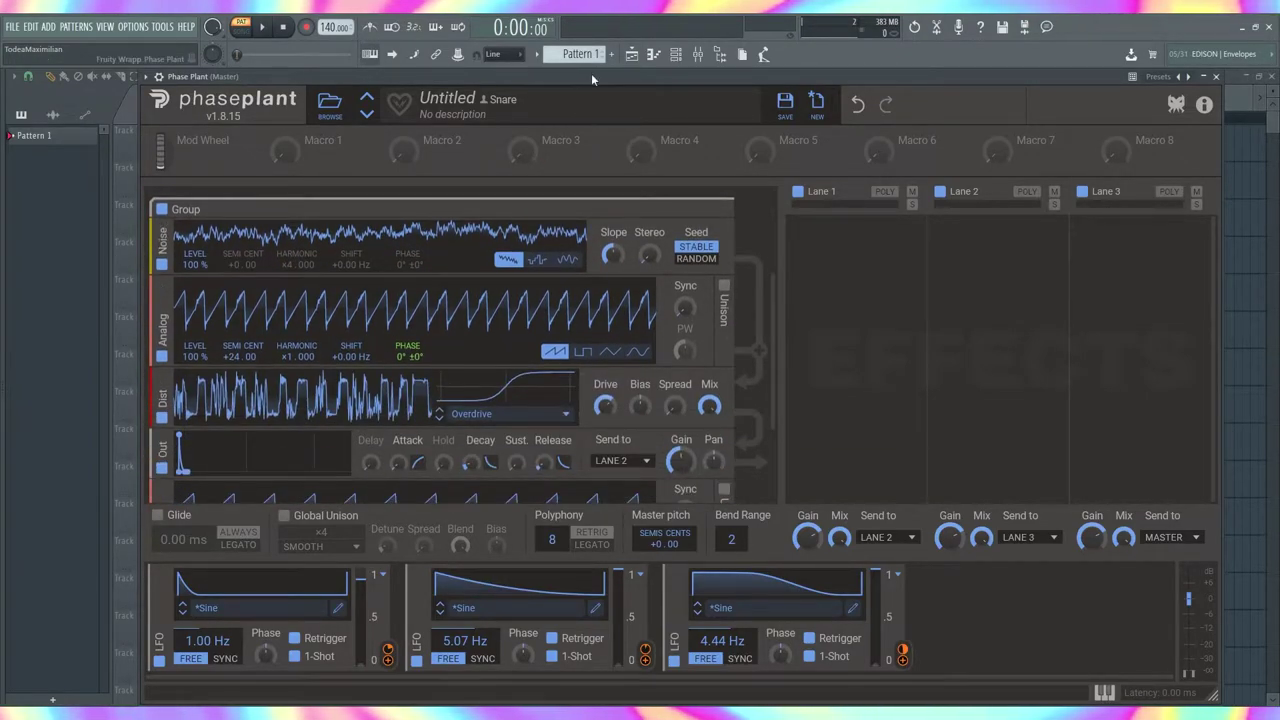
scroll(600, 380, "up", 4)
left_click(600, 365)
left_click(625, 435)
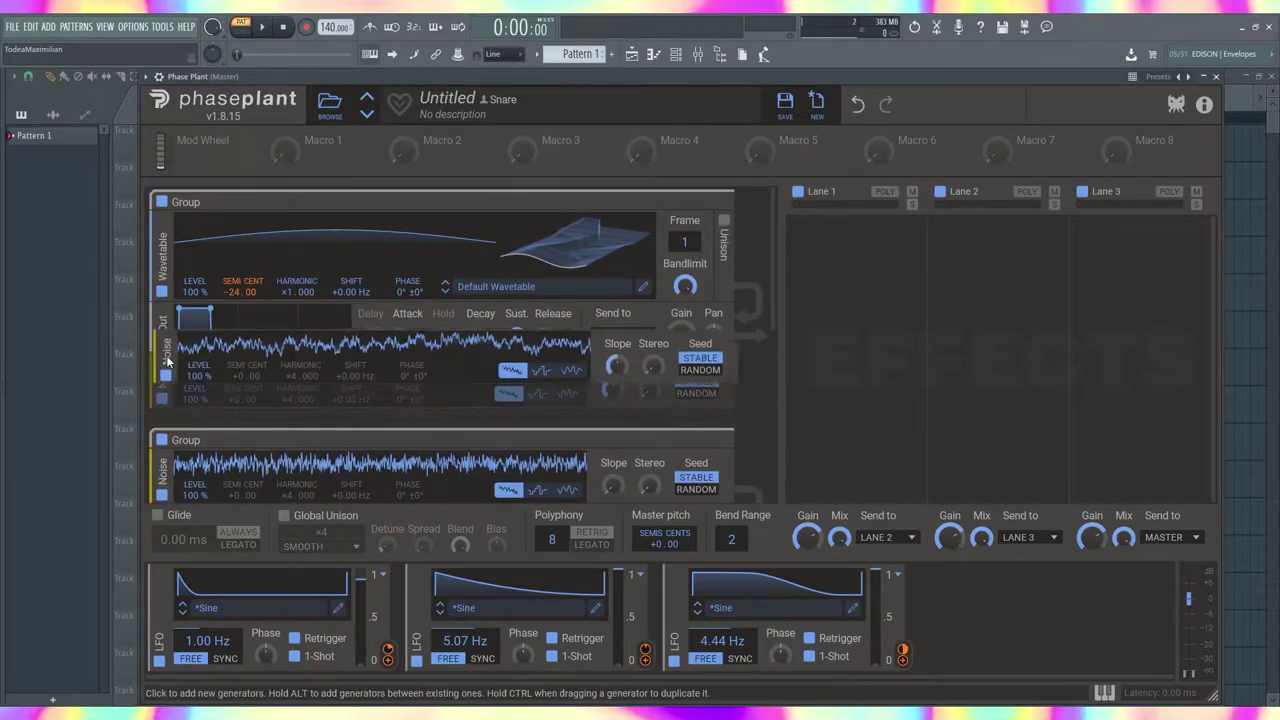
left_click(162, 314)
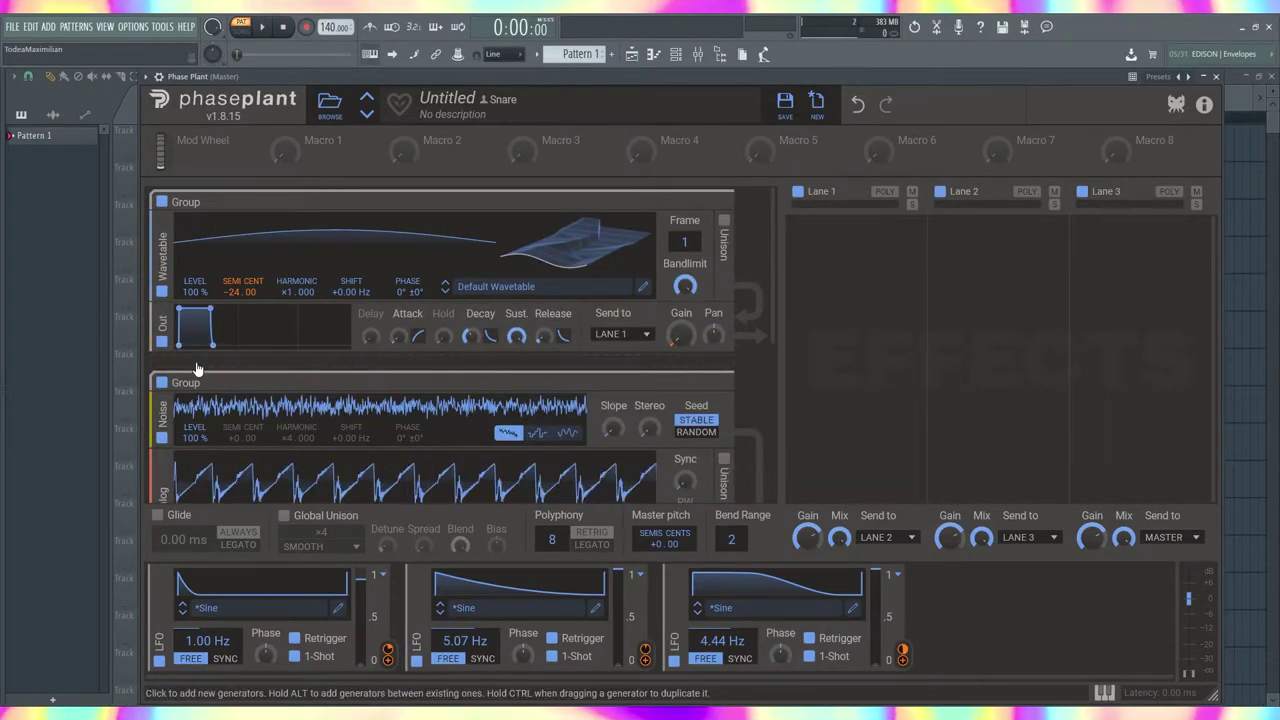
Add a Sampler generator to the Wavetable group and place it above that group's Output.
left_click(200, 362)
left_click(248, 464)
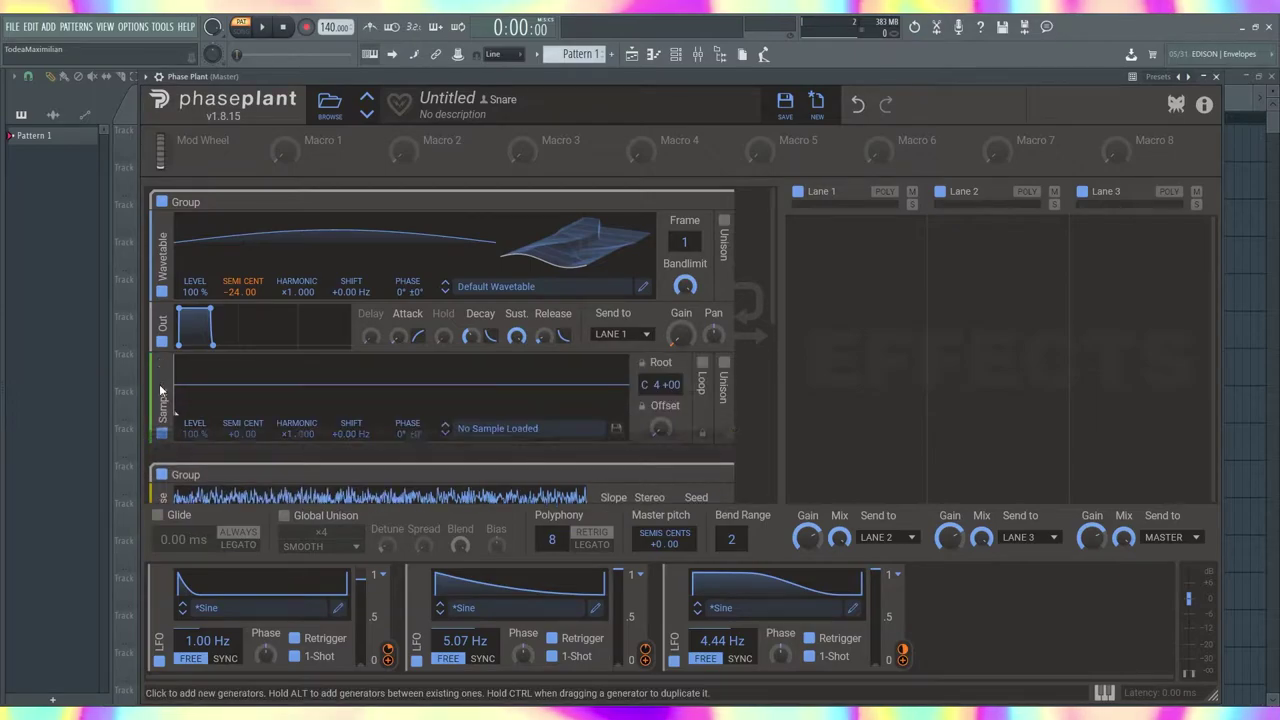
left_click_drag(160, 388, 158, 318)
Load the sample Snare 23 - F# - Squirm from the SDR - Snares folder into the Sampler of the third group.
key("alt+F8")
scroll(110, 365, "up", 3)
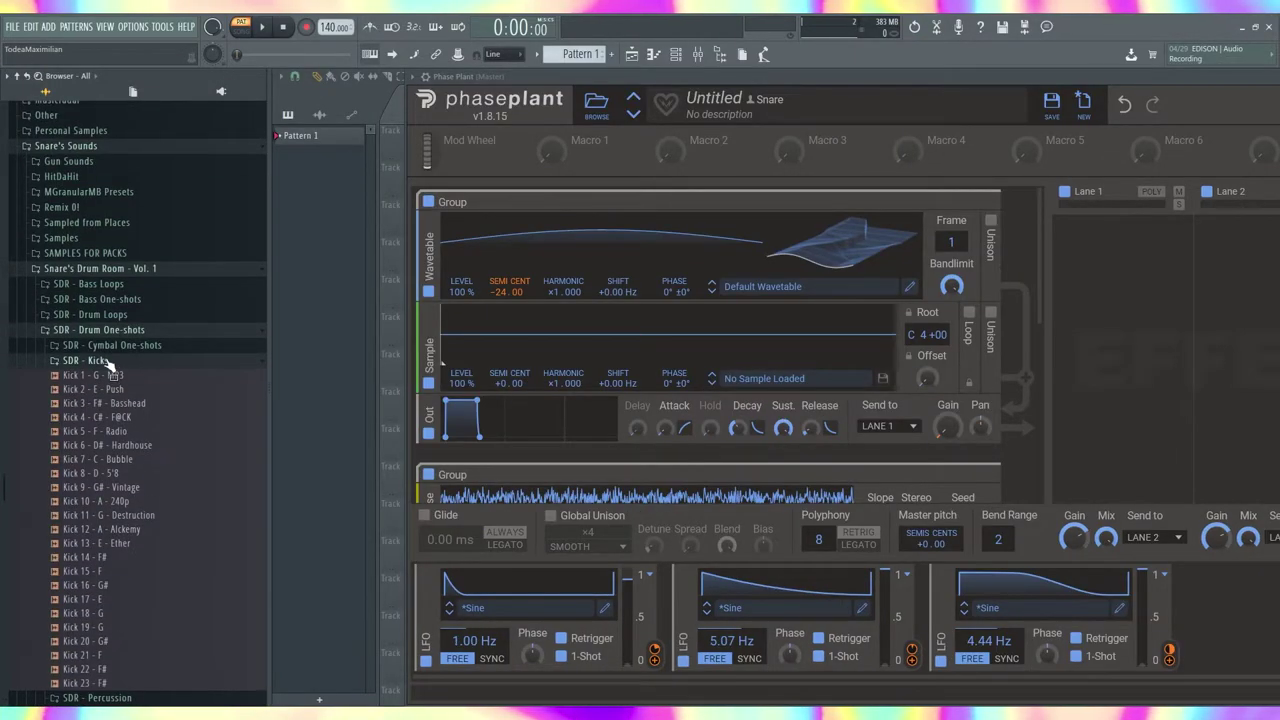
left_click(108, 364)
key("alt+F8")
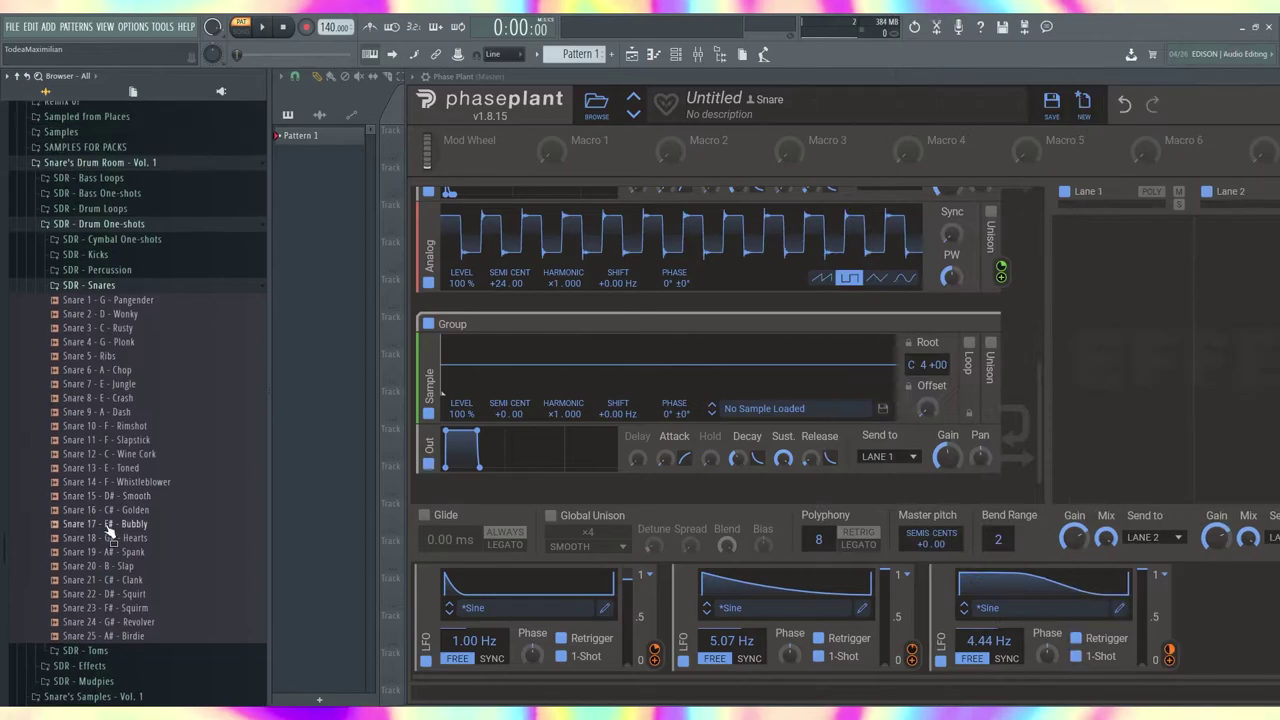
key("alt+F8")
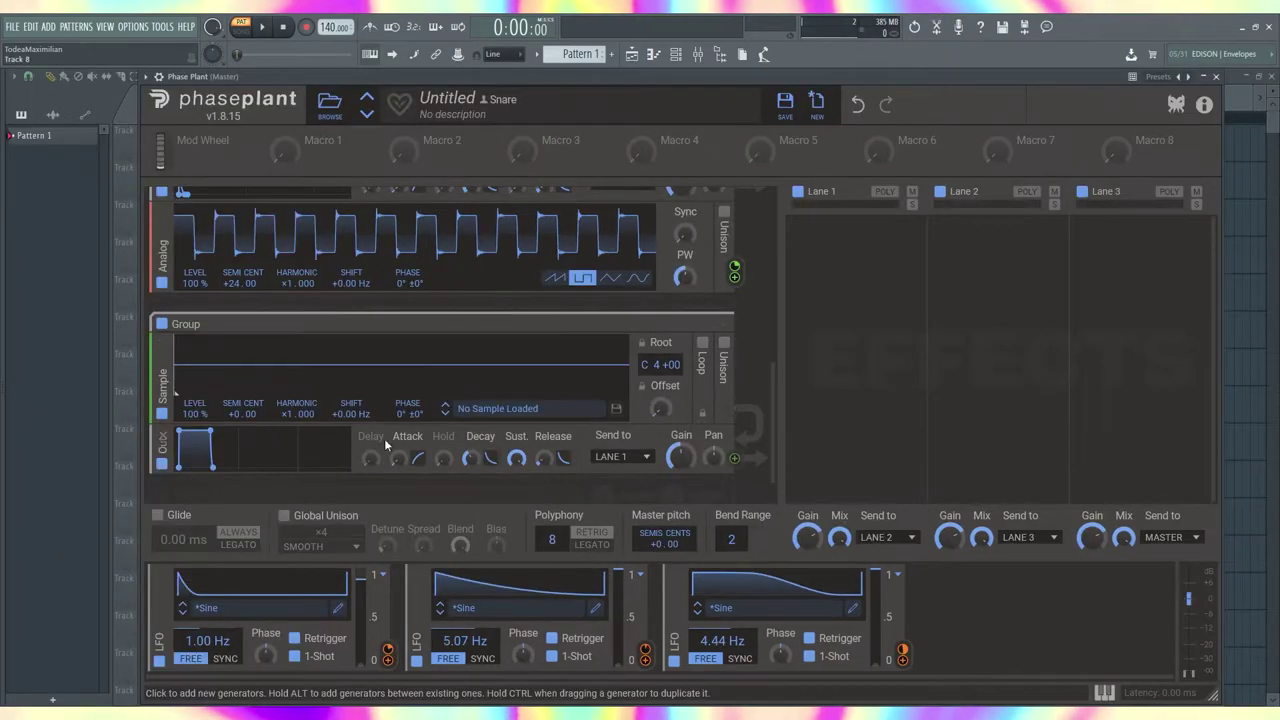
key("alt+F8")
scroll(117, 530, "down", 2)
left_click(134, 524)
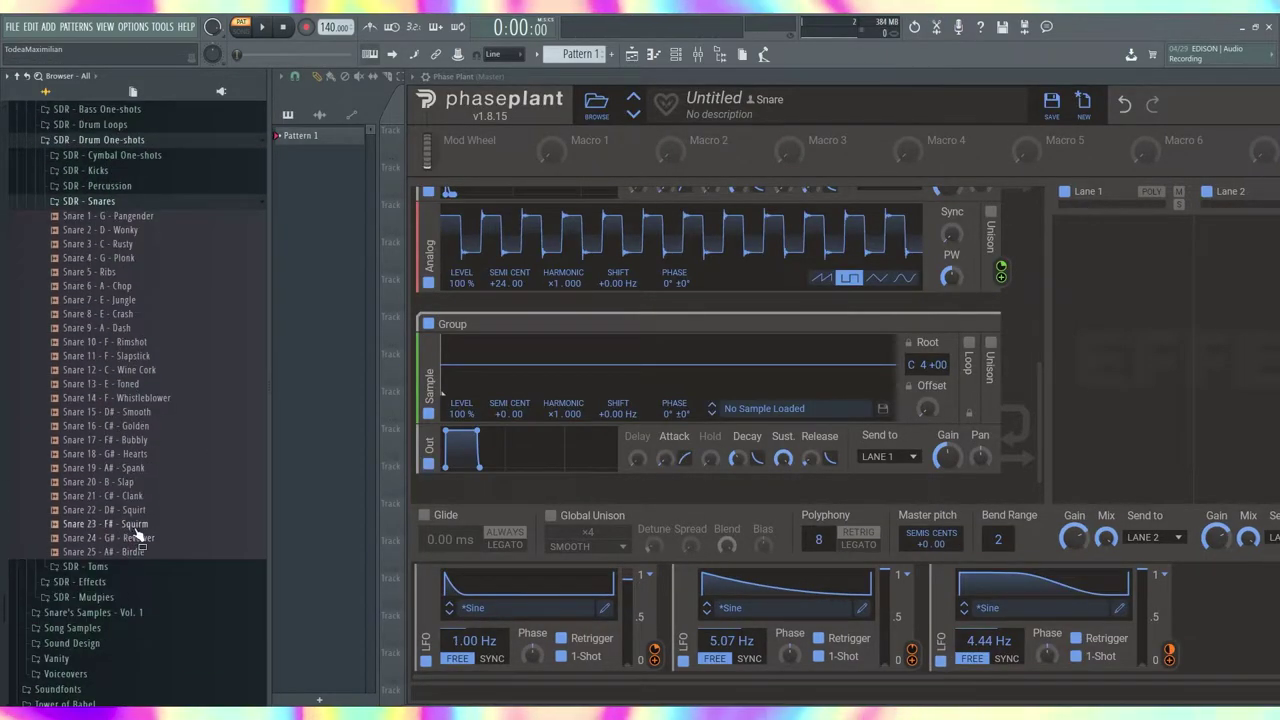
left_click_drag(137, 530, 434, 378)
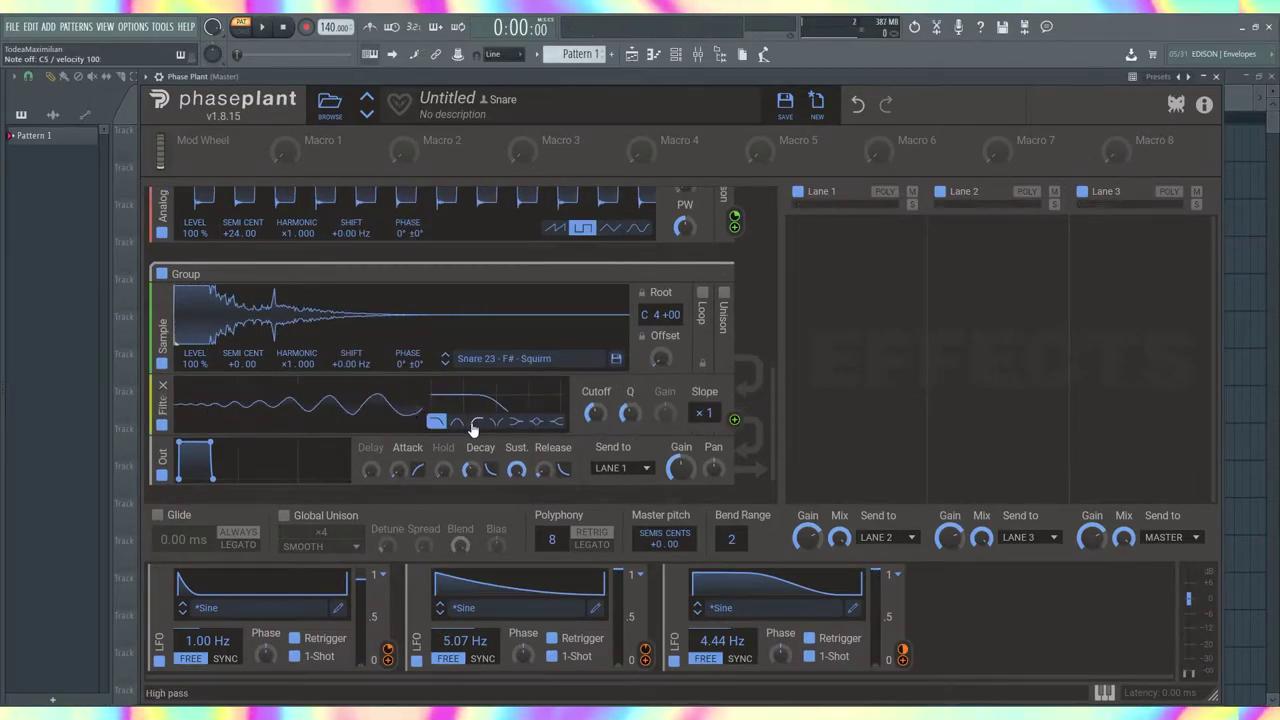
Switch the sample group's filter to high pass and lower its output envelope's sustain to zero.
left_click(476, 422)
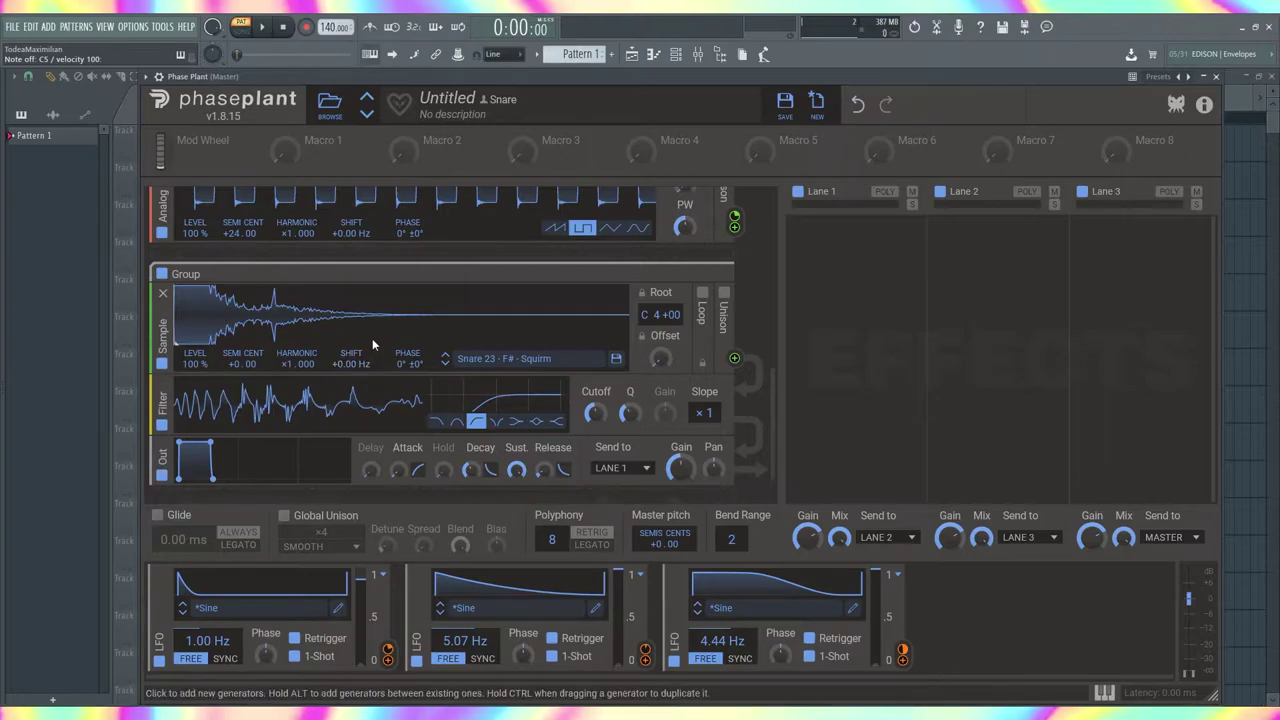
scroll(370, 334, "down", 1)
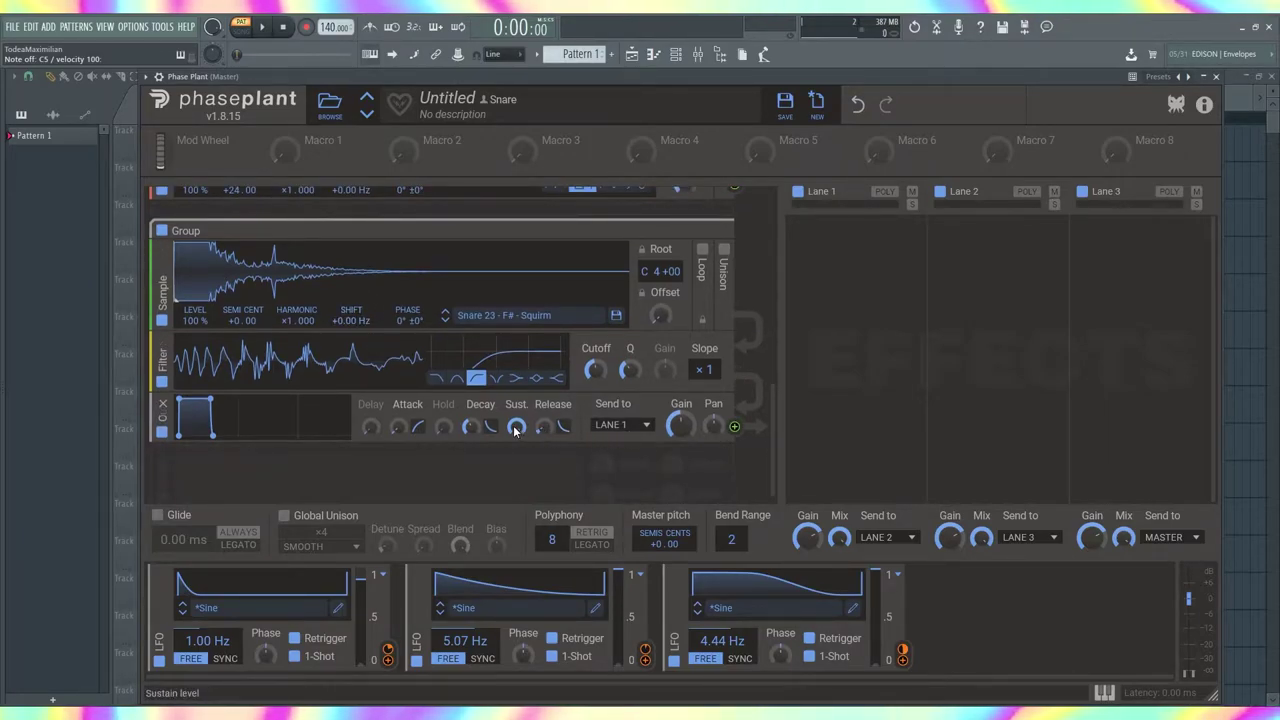
left_click_drag(516, 427, 516, 470)
Modulate the cutoff of the sample group's high-pass filter by 9% with the second LFO.
left_click_drag(645, 650, 600, 480)
left_click_drag(645, 651, 598, 390)
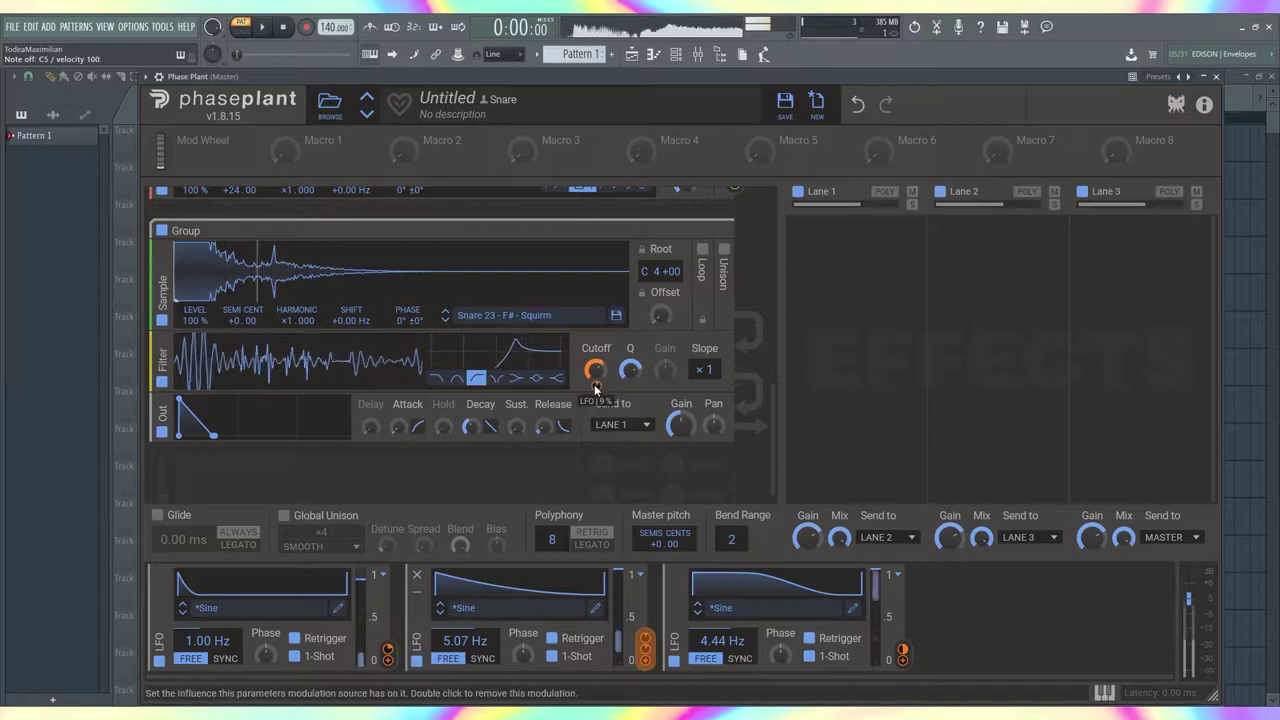
scroll(766, 262, "up", 5)
scroll(766, 262, "down", 5)
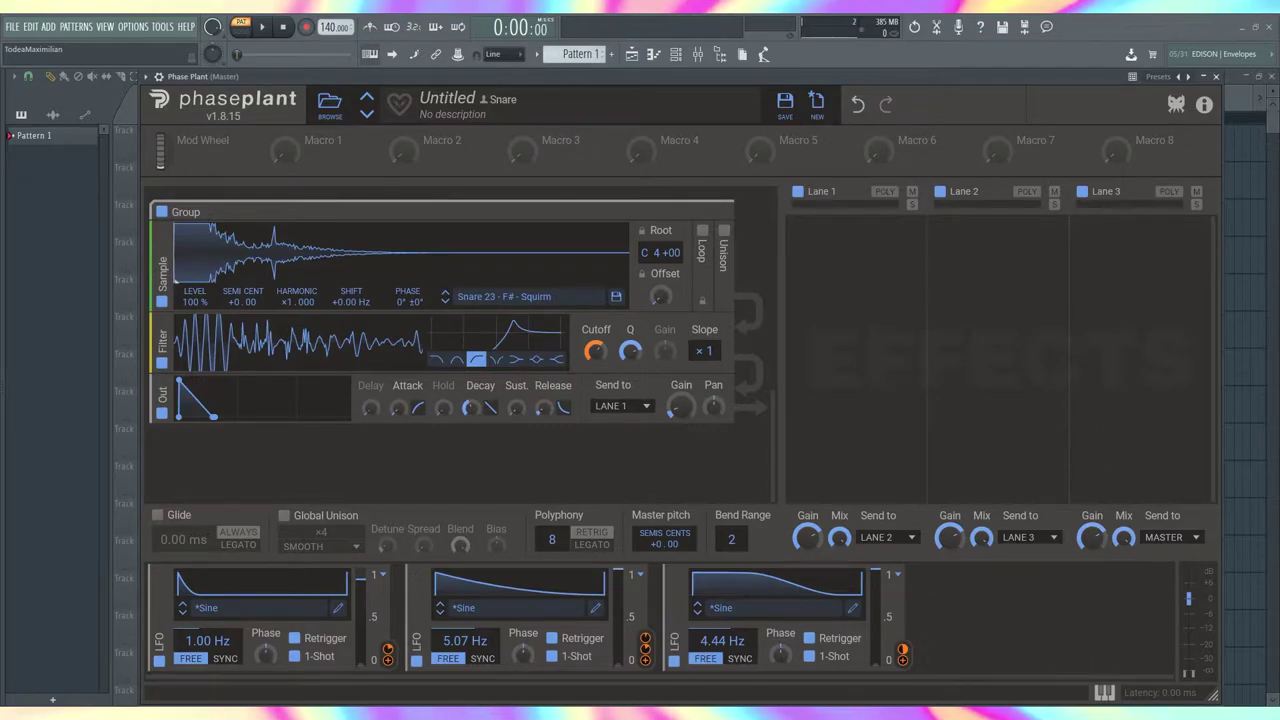
left_click(841, 247)
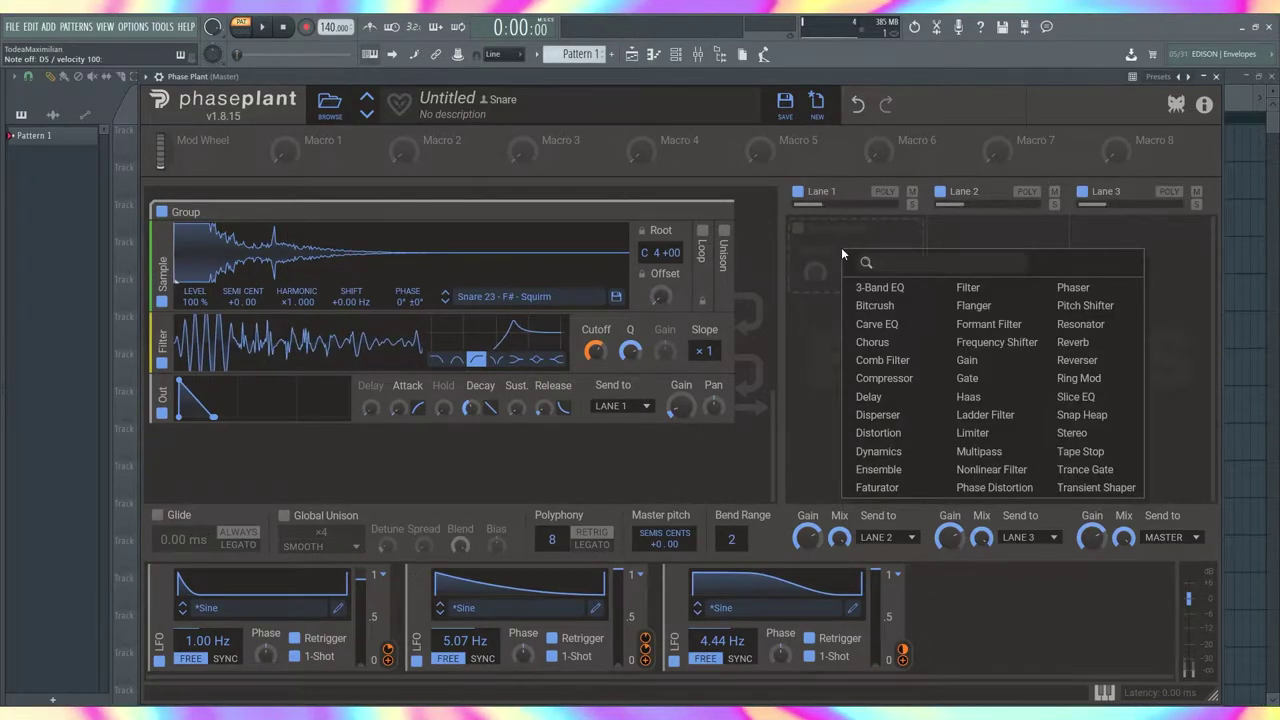
left_click(842, 238)
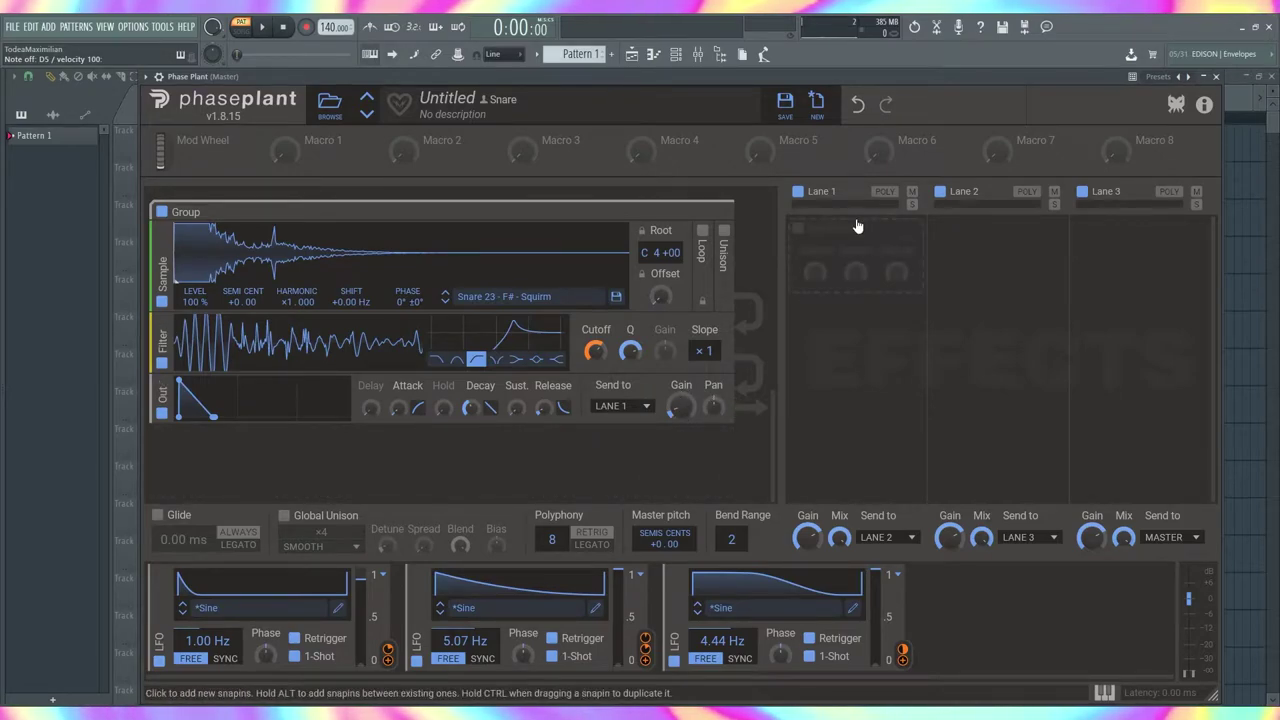
left_click(856, 220)
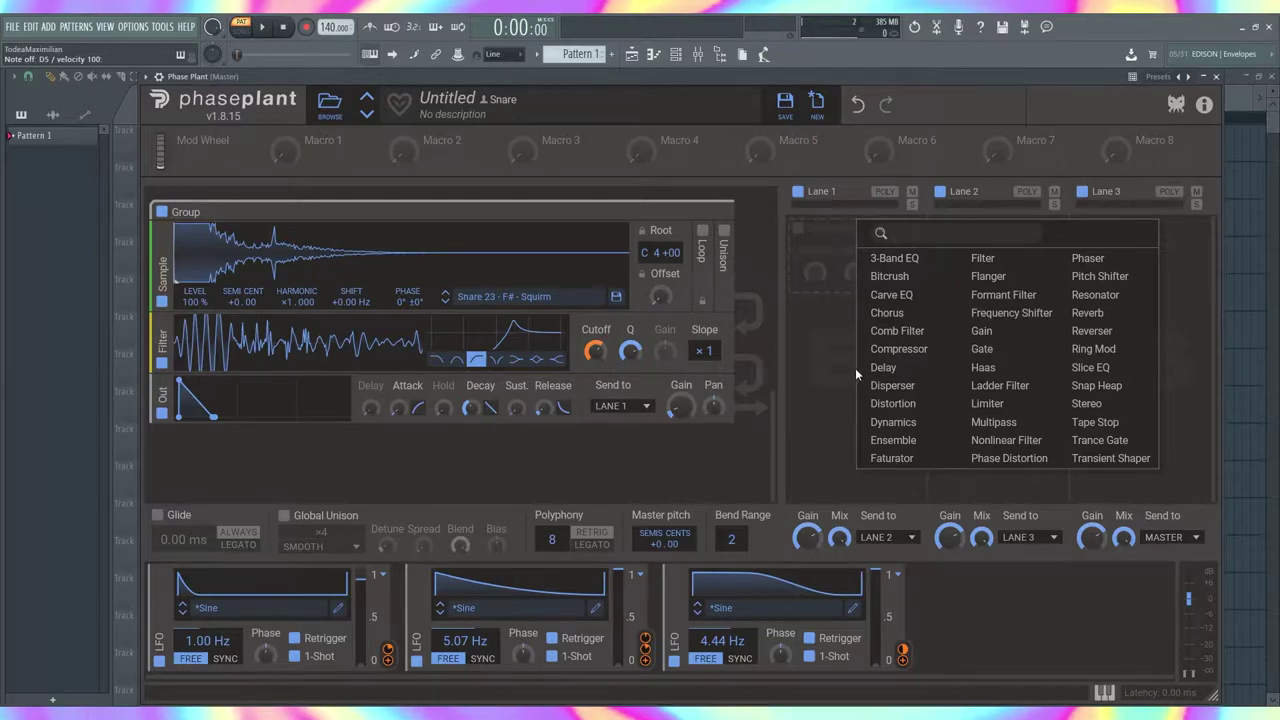
left_click(828, 272)
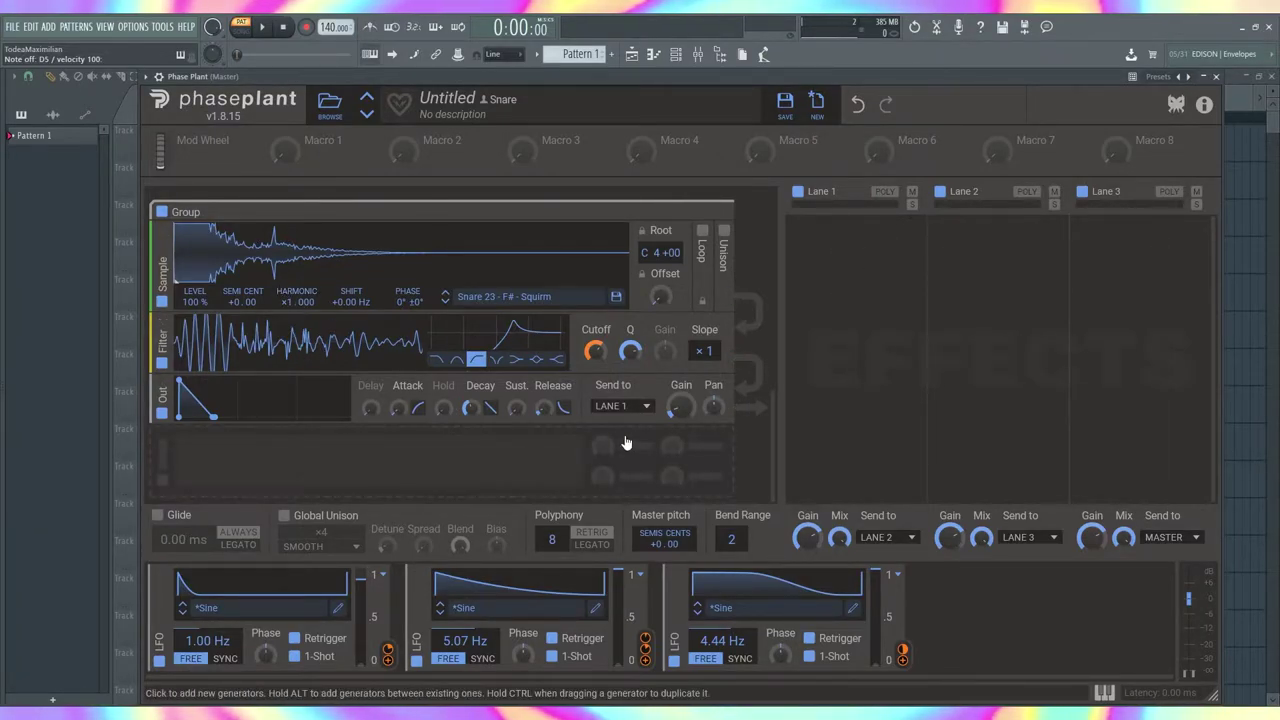
Add a Distortion effect to the empty Lane 1.
left_click(819, 262)
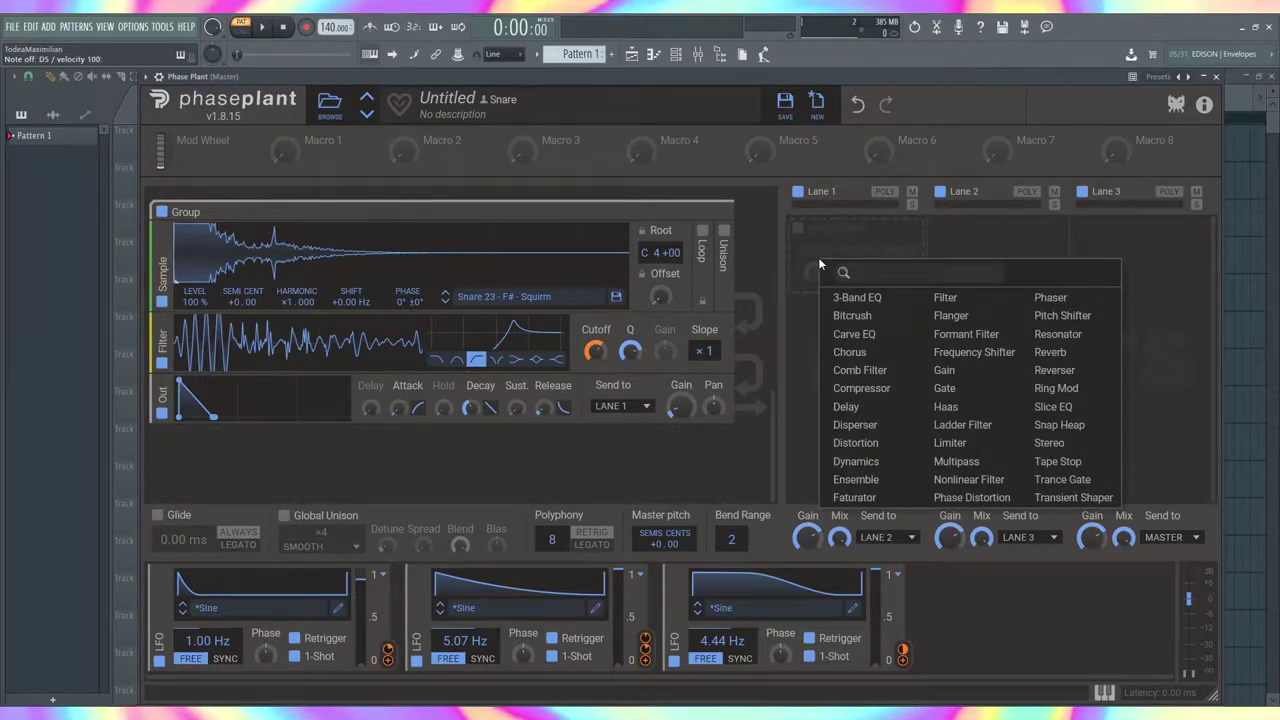
left_click(850, 443)
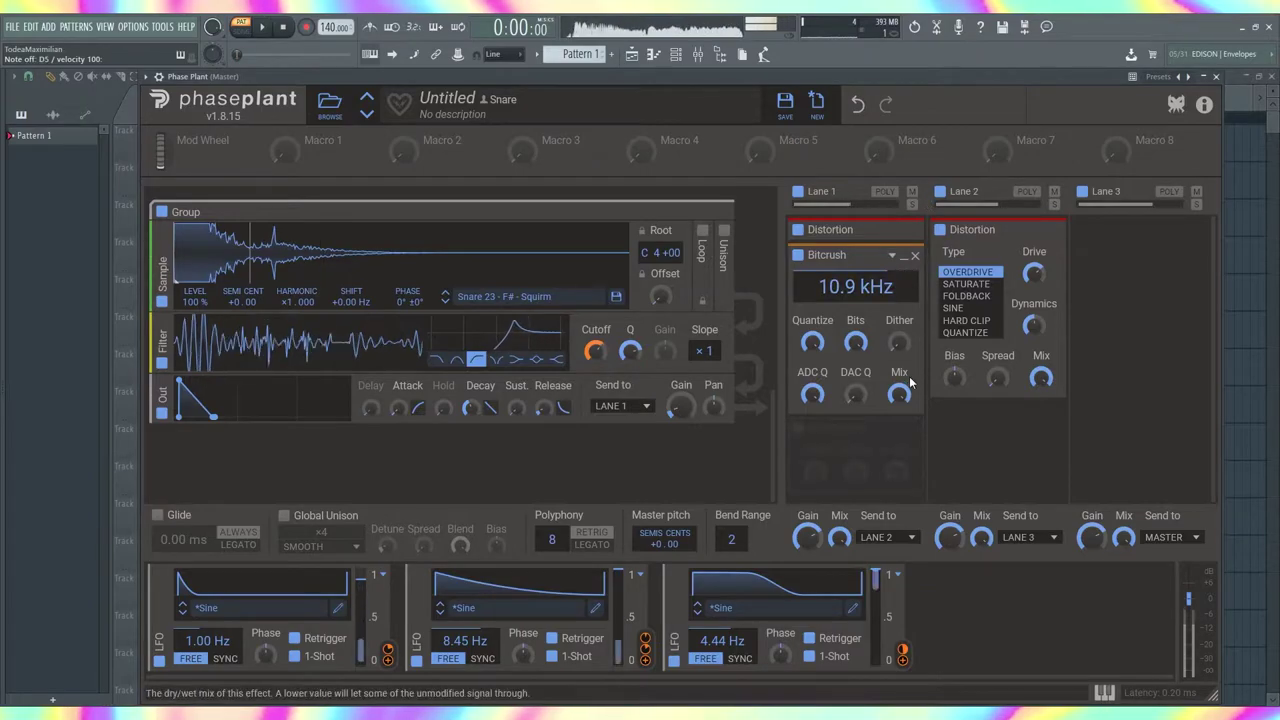
Lower the mix of the Bitcrush effect in Lane 1 while auditioning the sound.
key("x")
key("x")
key("x")
left_click_drag(895, 401, 897, 388)
key("x")
key("x")
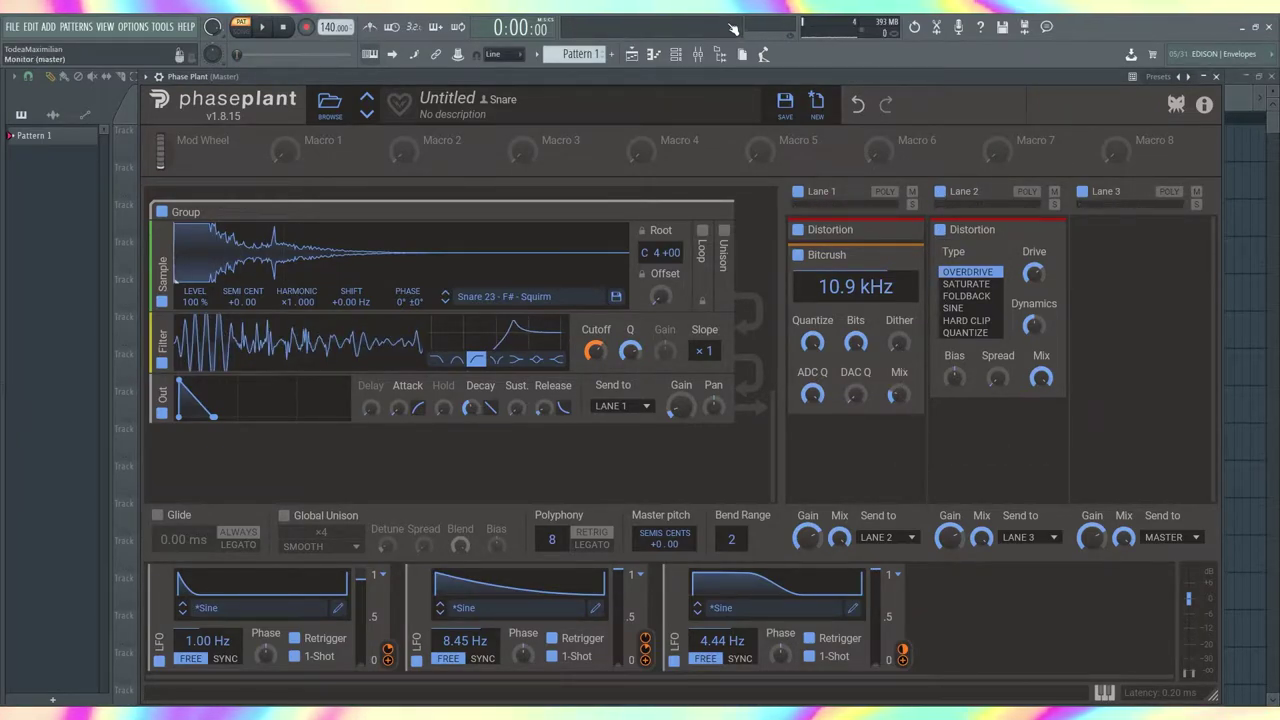
key("x")
Add a Multipass effect with the N.O.T.T. preset below the Distortion in Lane 2 and audition it.
left_click(836, 305)
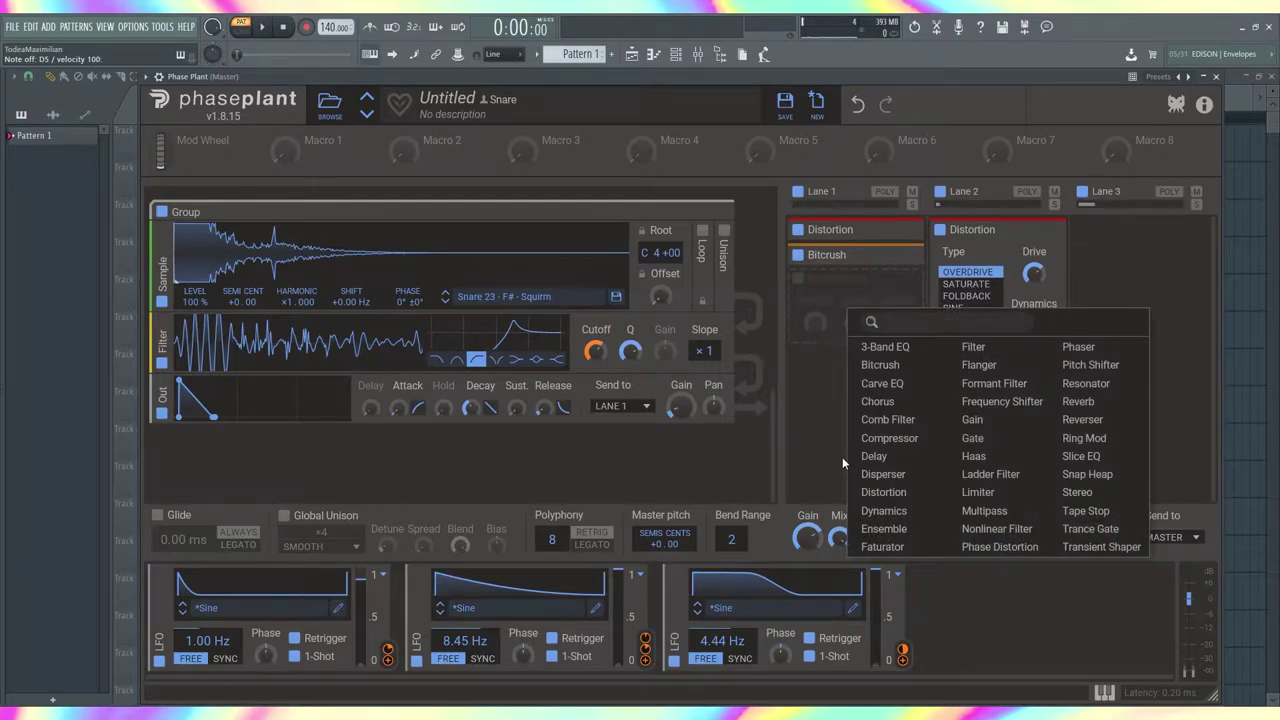
left_click(1050, 478)
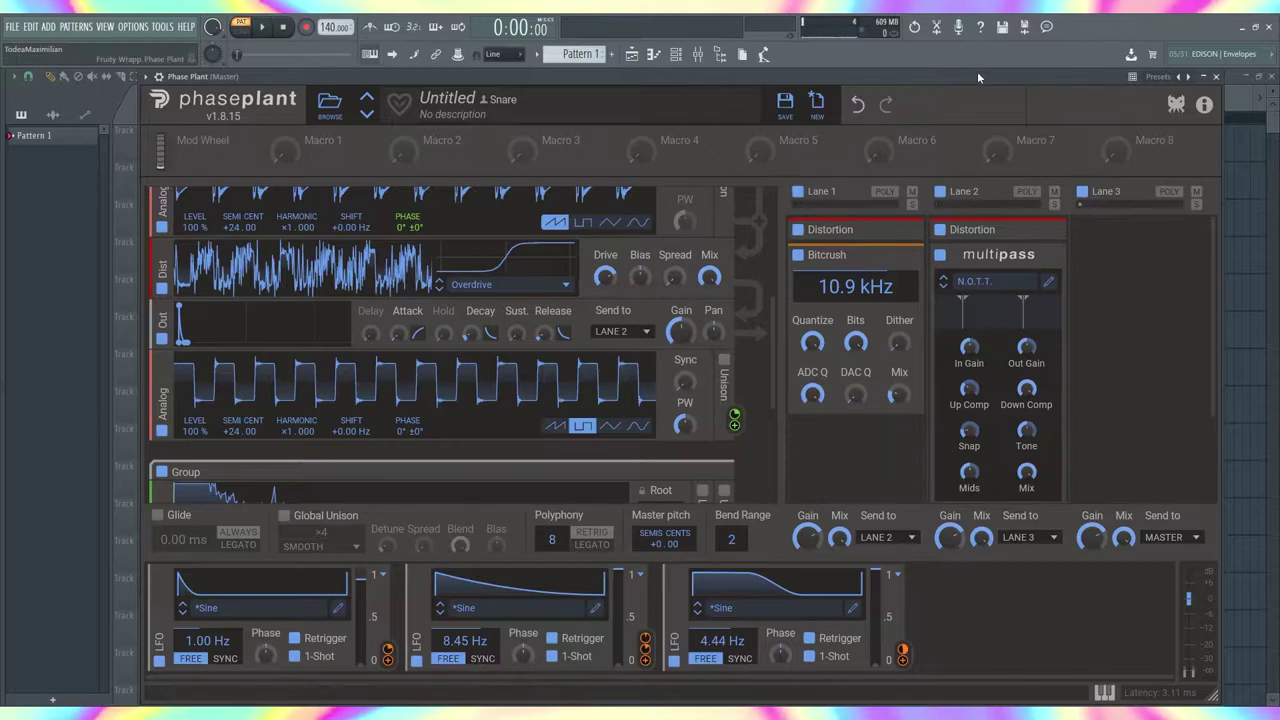
key("x")
key("x")
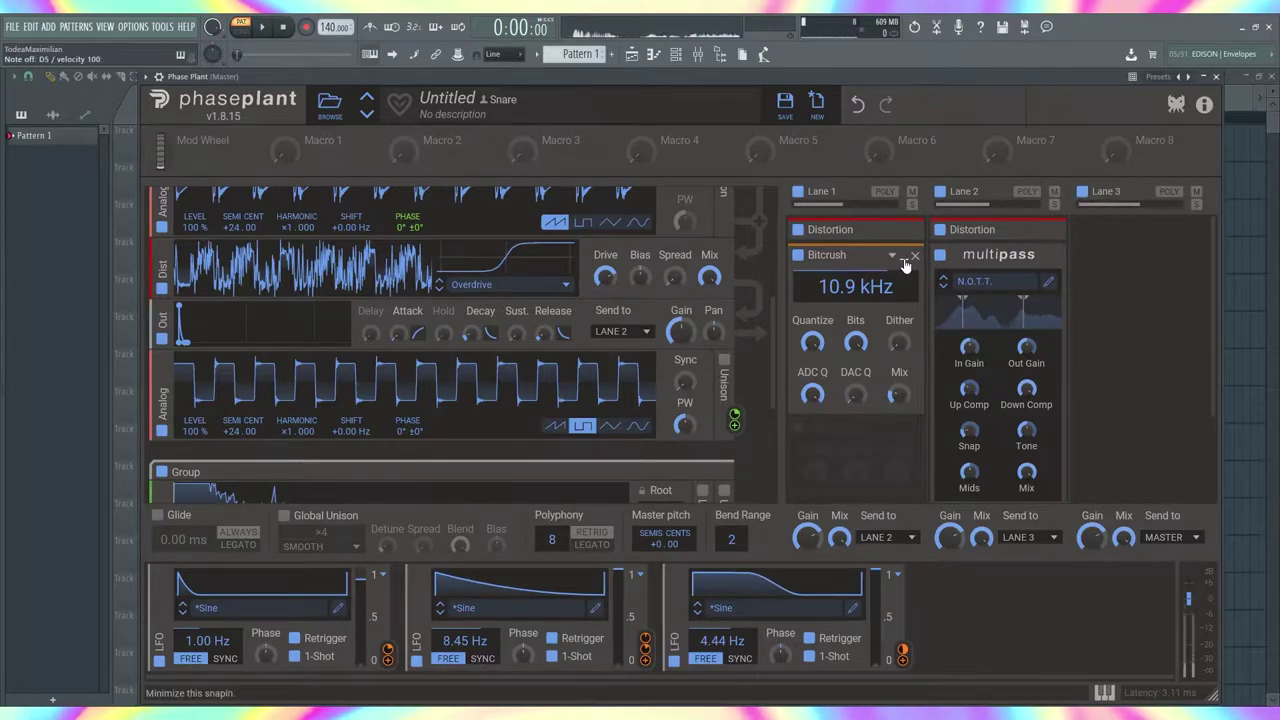
Collapse the Bitcrush and Multipass effects and close the Phase Plant window.
left_click(904, 258)
key("x")
scroll(710, 340, "up", 6)
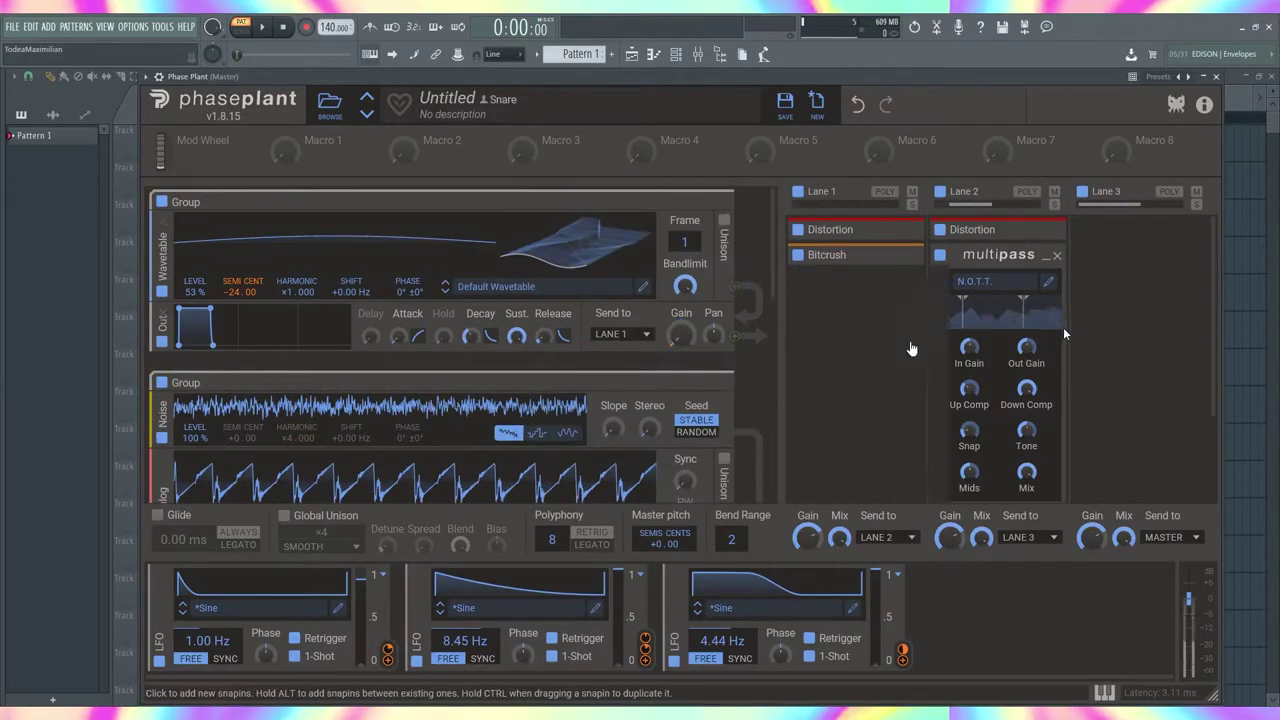
left_click(1046, 256)
left_click(1216, 78)
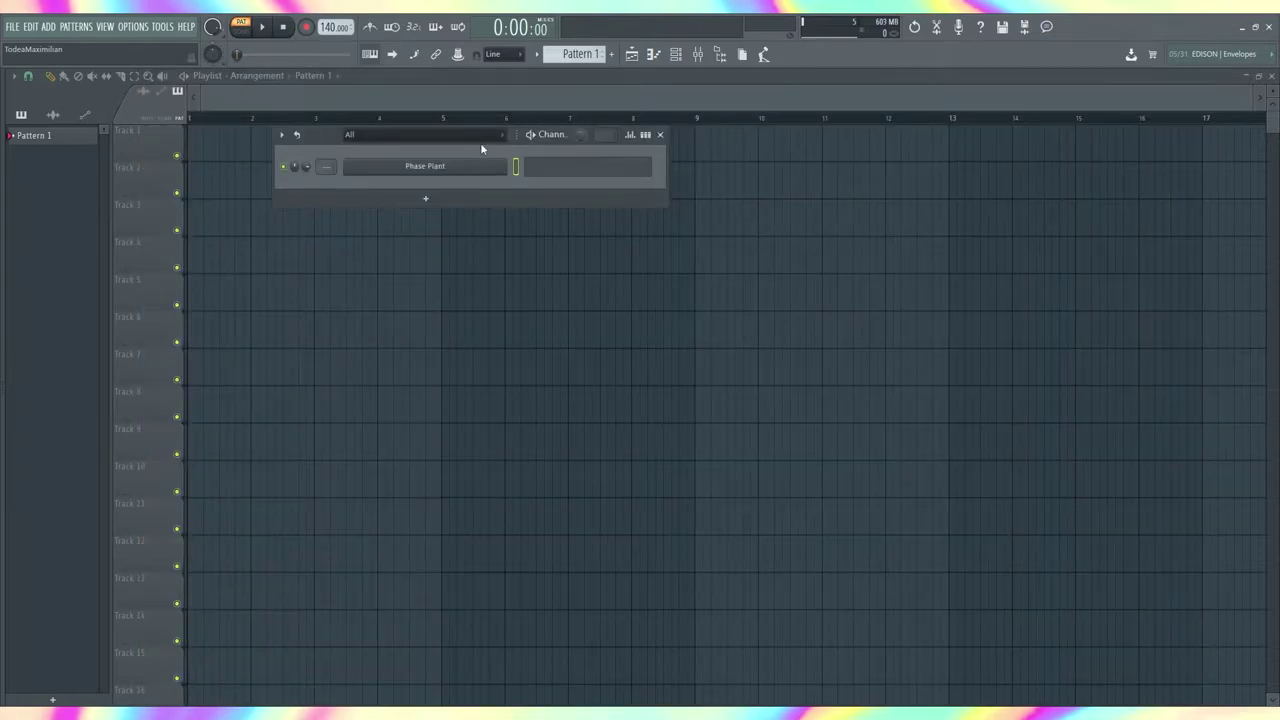
Add Maximus and Fruity WaveShaper to mixer Insert 1, expand the WaveShaper's controls and leave its curve linear.
left_click(698, 56)
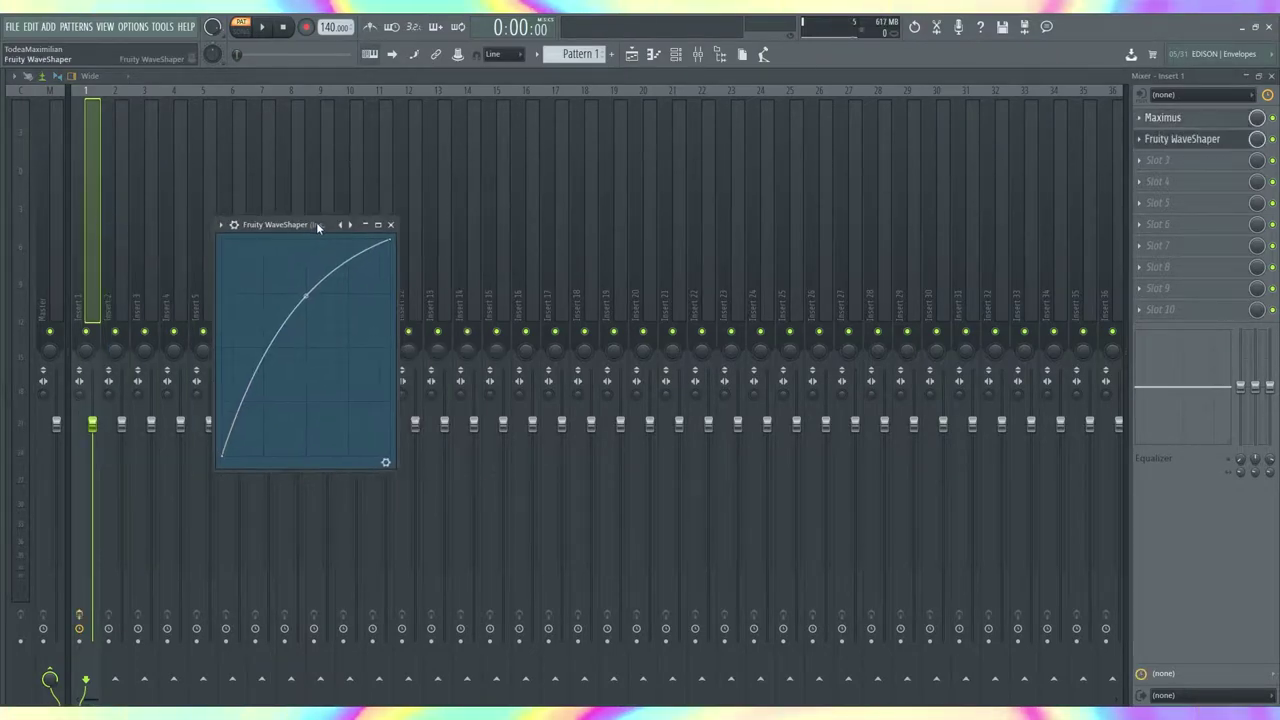
left_click_drag(316, 222, 350, 220)
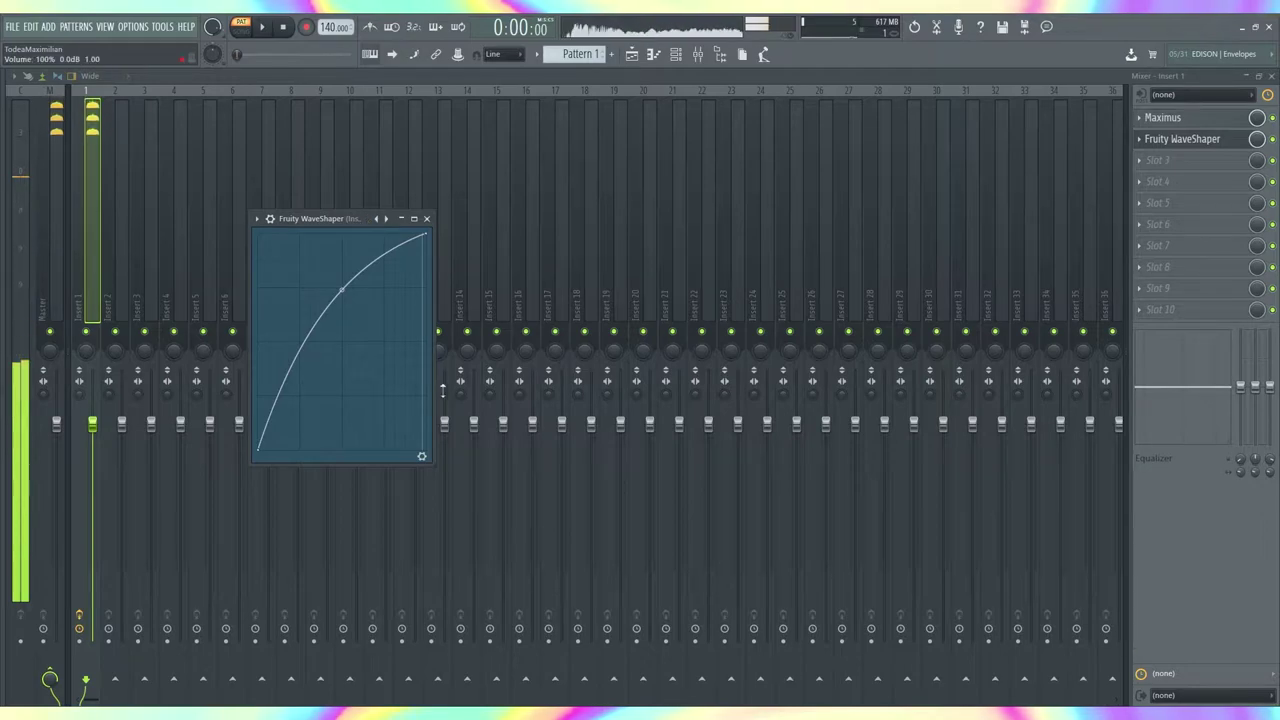
left_click(421, 456)
left_click_drag(369, 416, 369, 400)
left_click_drag(354, 218, 466, 218)
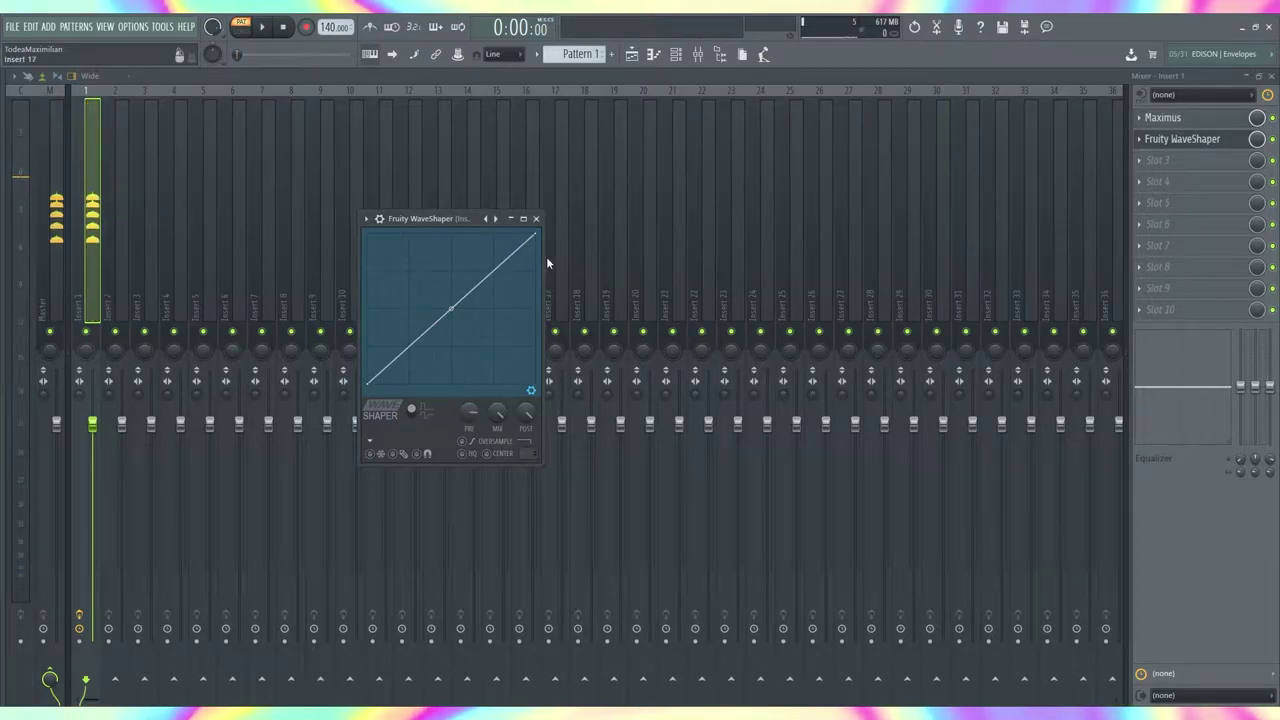
left_click_drag(451, 307, 451, 280)
right_click(451, 278)
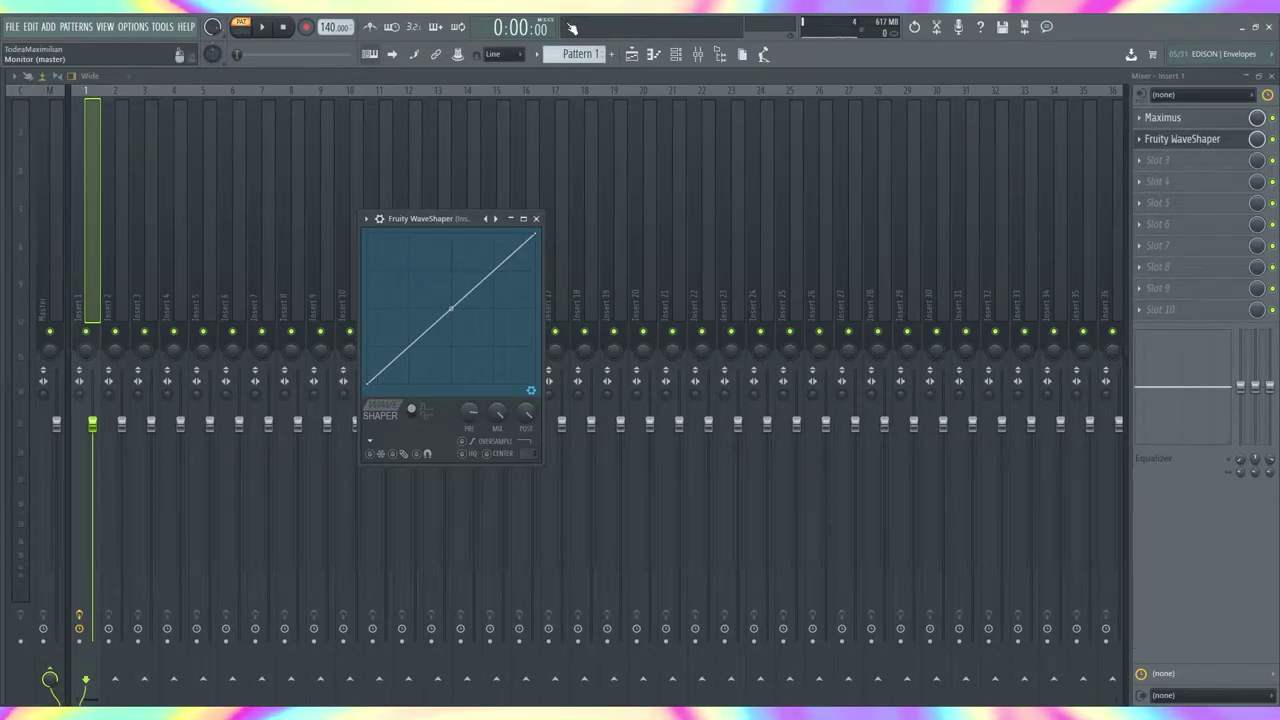
left_click(537, 220)
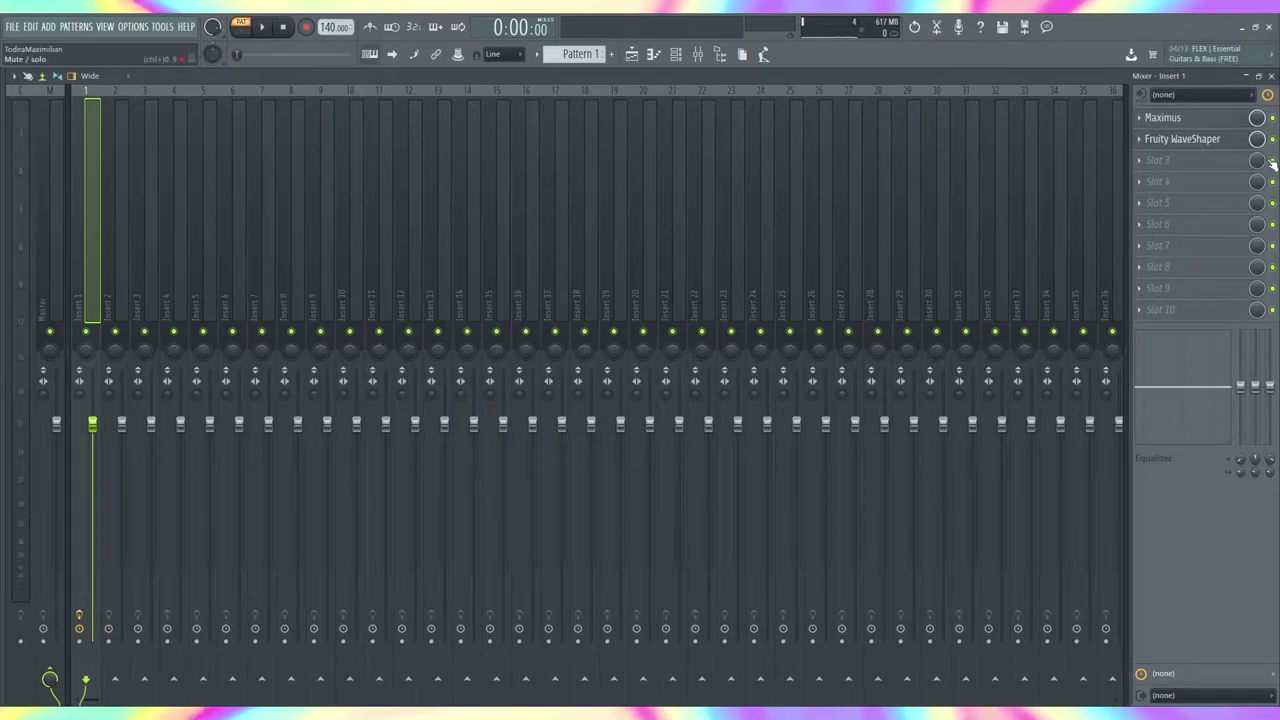
Audition the sound with the Fruity WaveShaper on Insert 1 bypassed and with it re-enabled.
key("q")
key("q")
key("q")
key("q")
key("q")
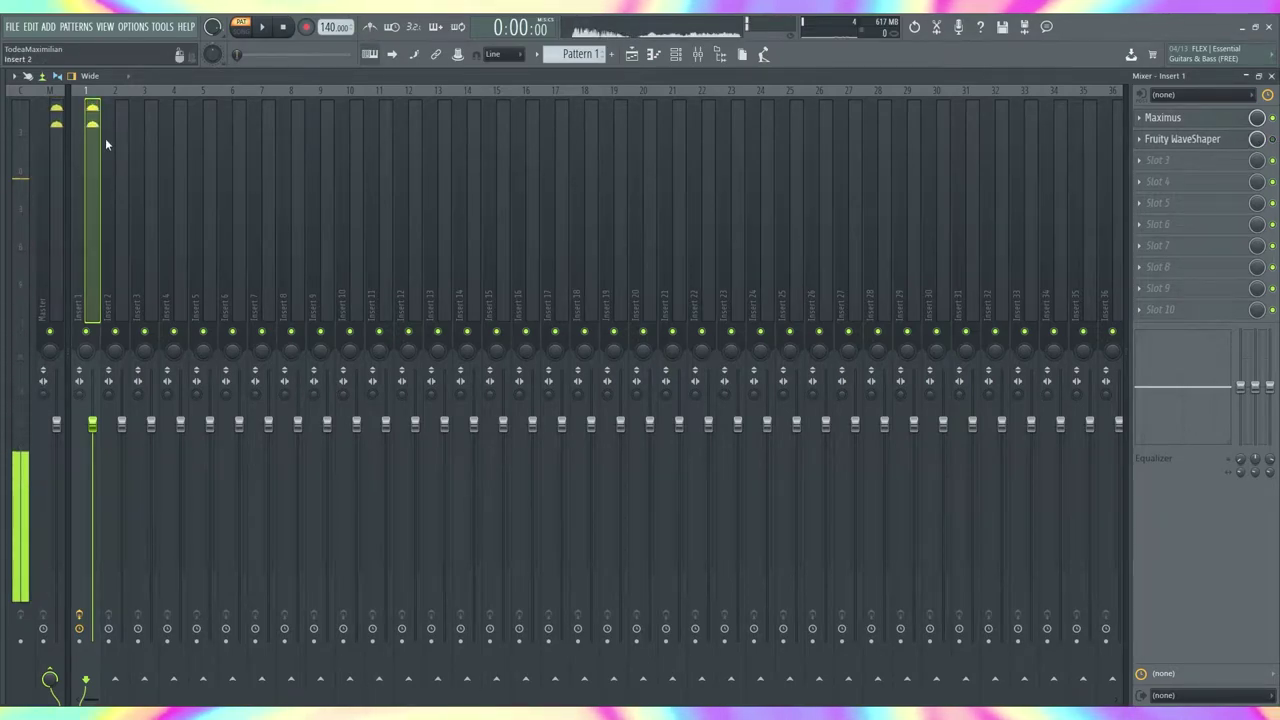
key("q")
key("q")
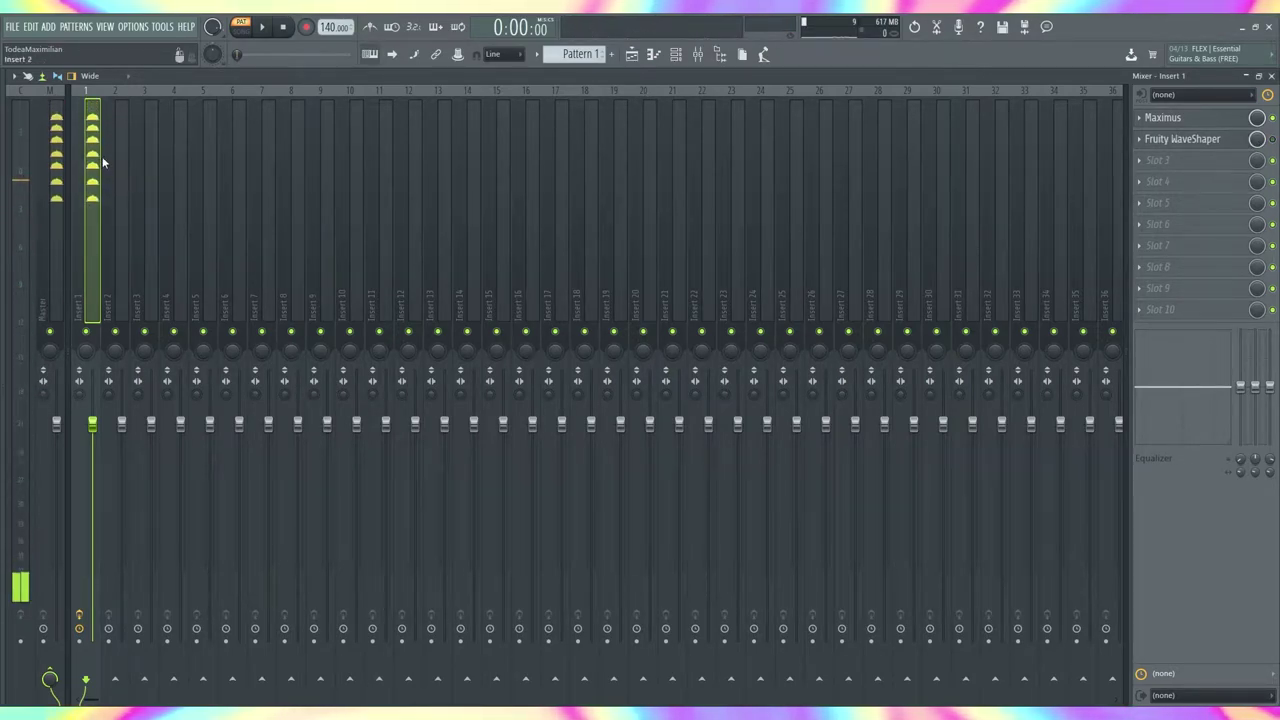
left_click(1272, 139)
key("w")
key("w")
key("w")
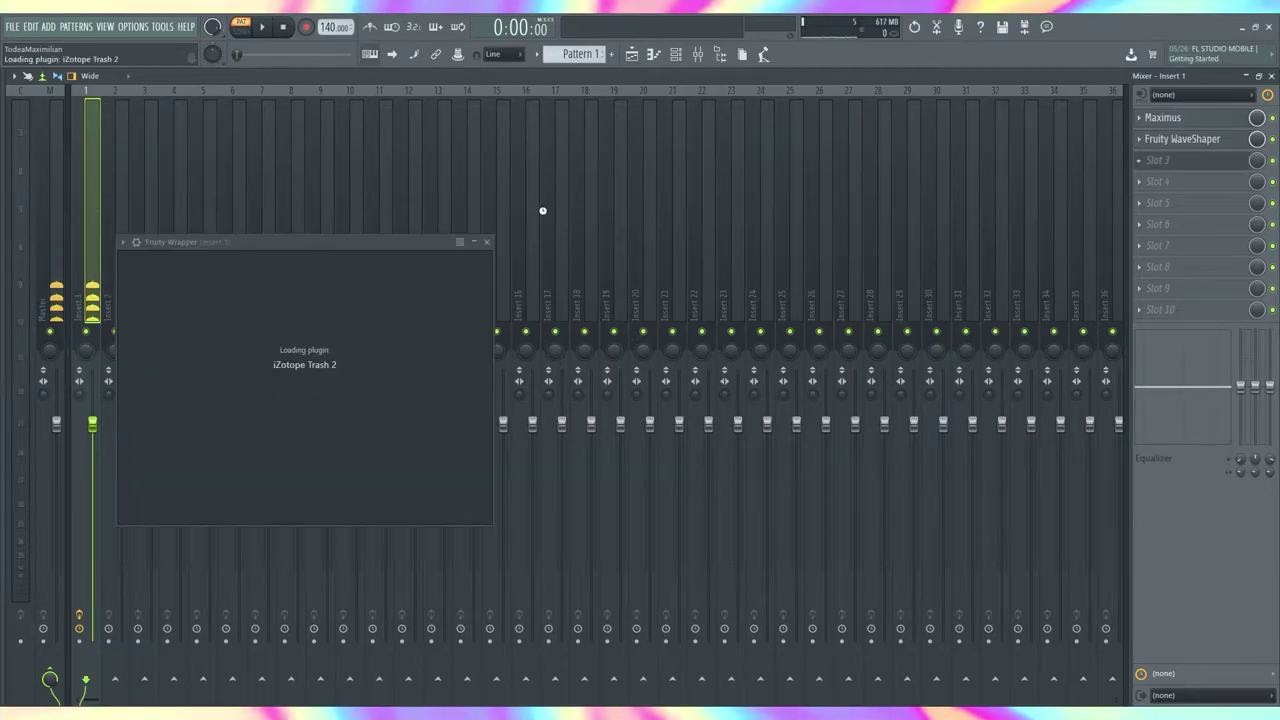
Load iZotope Trash 2 on Insert 1 and set its Stage 2 distortion to Garage with a mix of 26.1.
left_click_drag(244, 242, 383, 179)
left_click(330, 391)
left_click(333, 355)
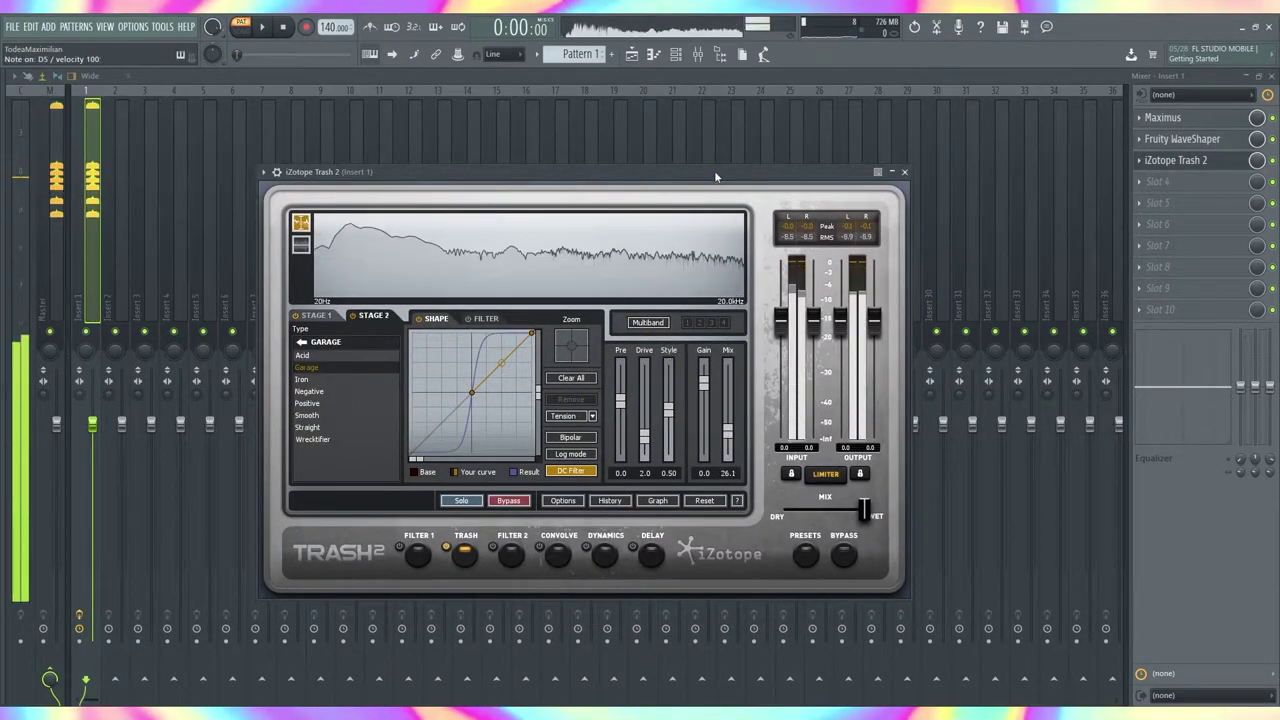
Enable Trash 2's Convolve module with the Amps impulse response Allston 2x12 and lower its mix.
left_click(557, 560)
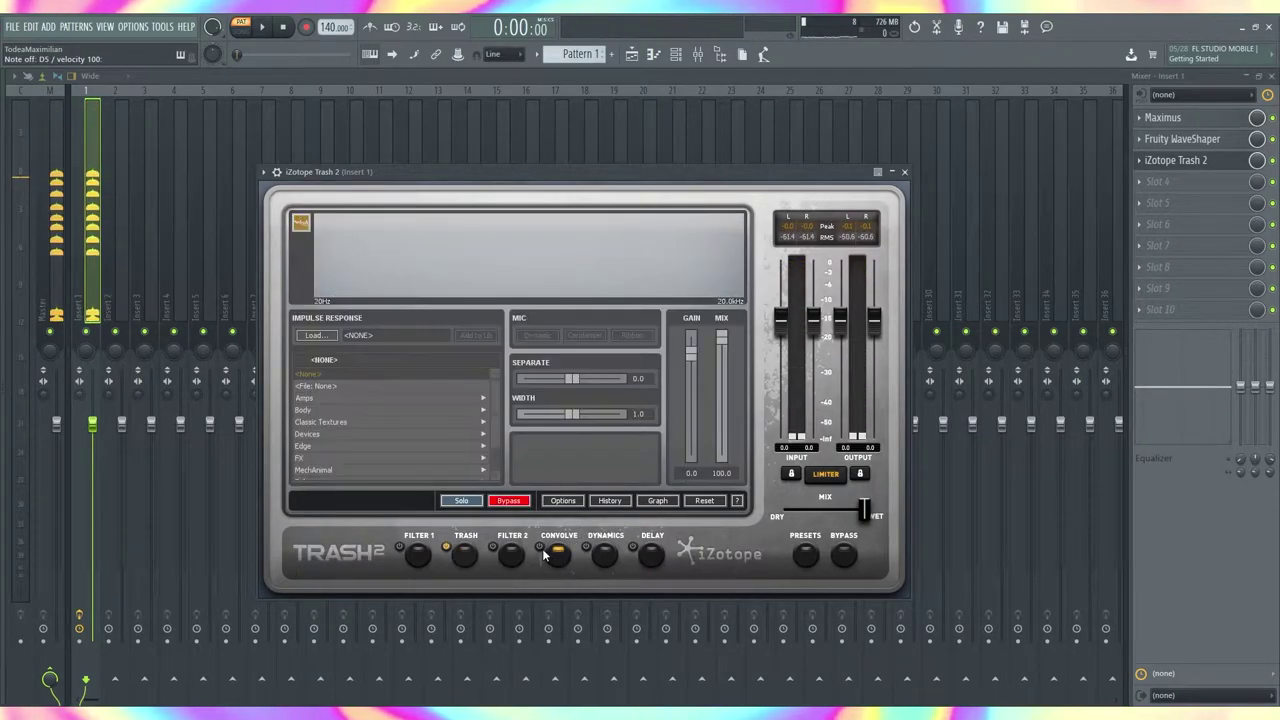
left_click(342, 385)
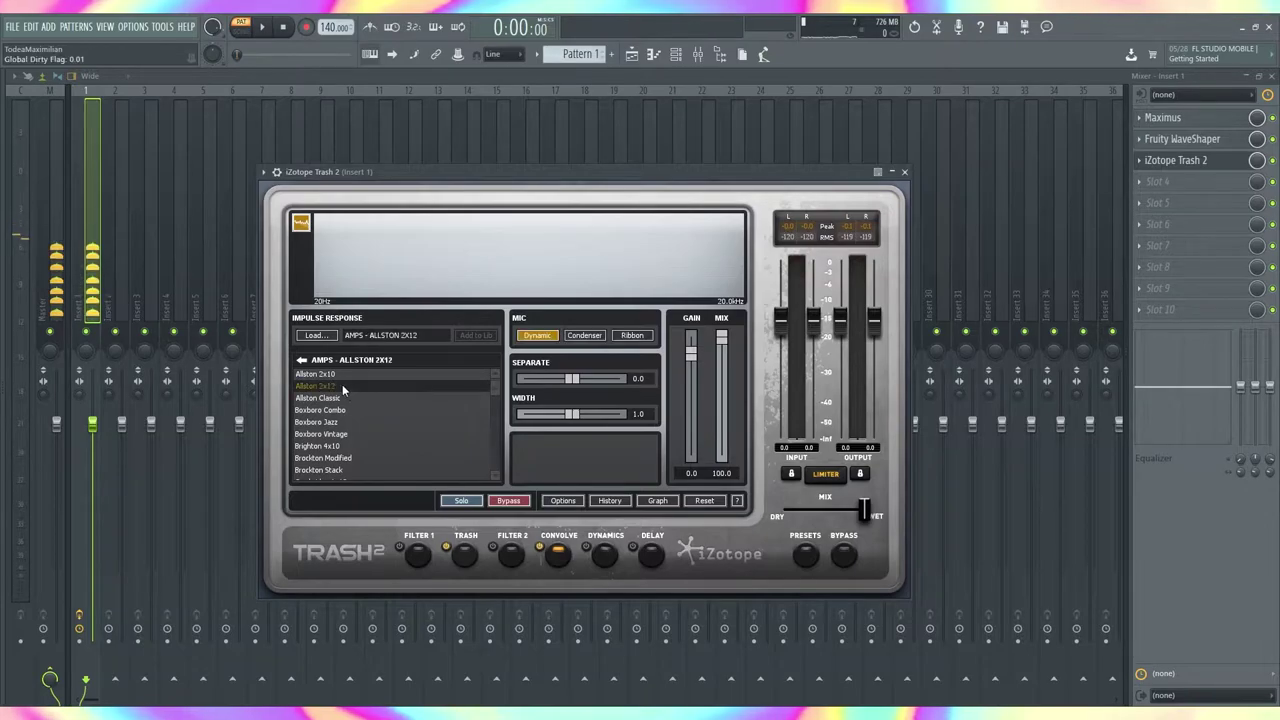
mouse_move(465, 172)
left_mouse_down()
mouse_move(430, 180)
mouse_move(467, 161)
left_mouse_up()
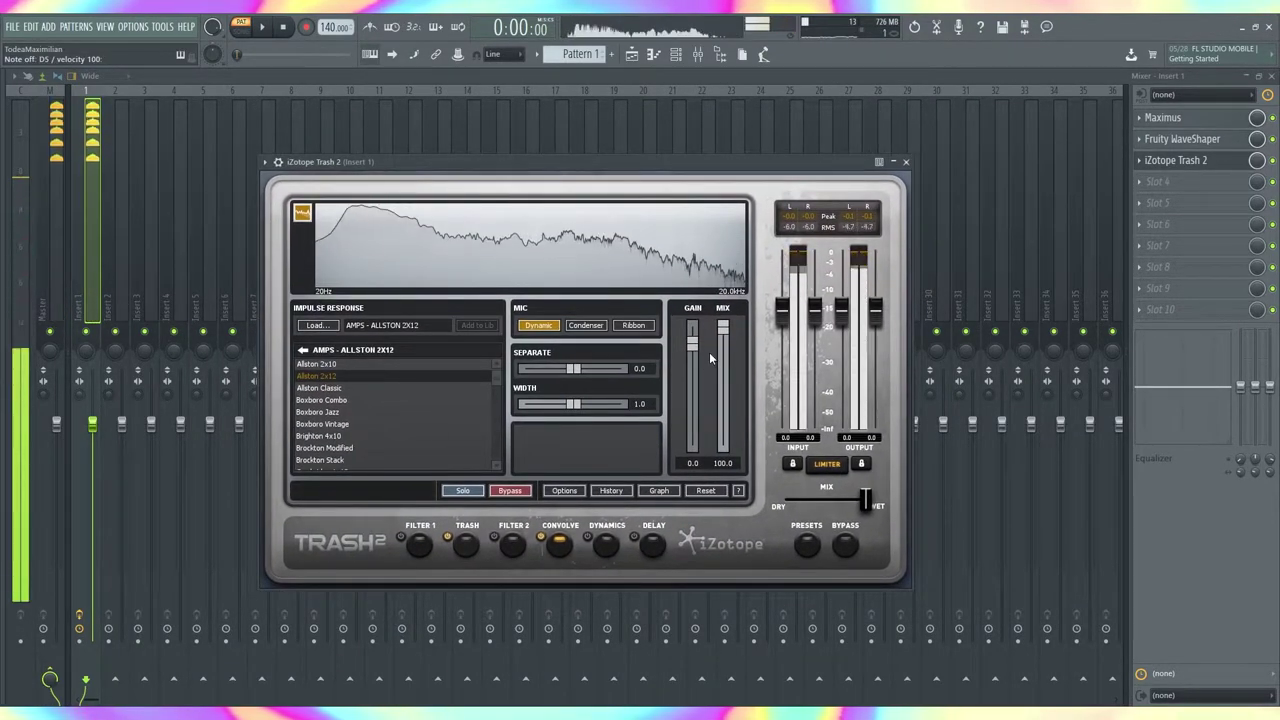
left_click_drag(722, 327, 722, 426)
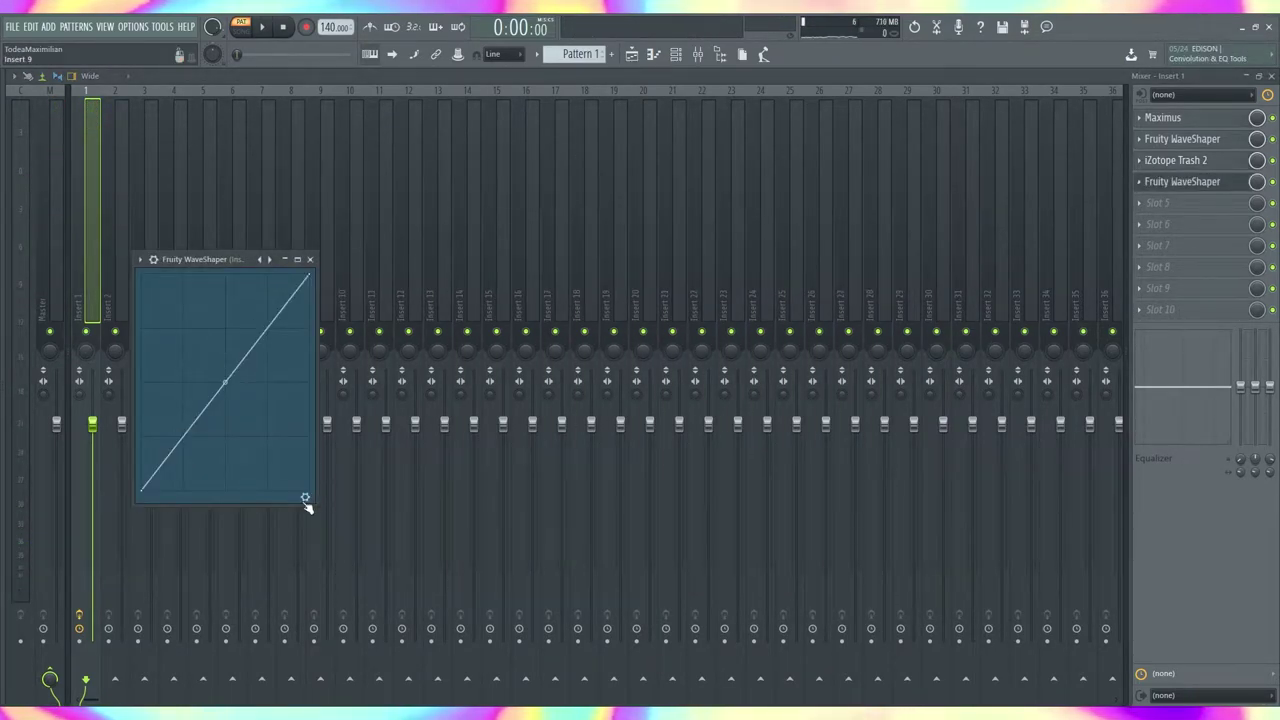
Add a second Fruity WaveShaper after Trash 2 on Insert 1 and expand its controls.
left_click(305, 498)
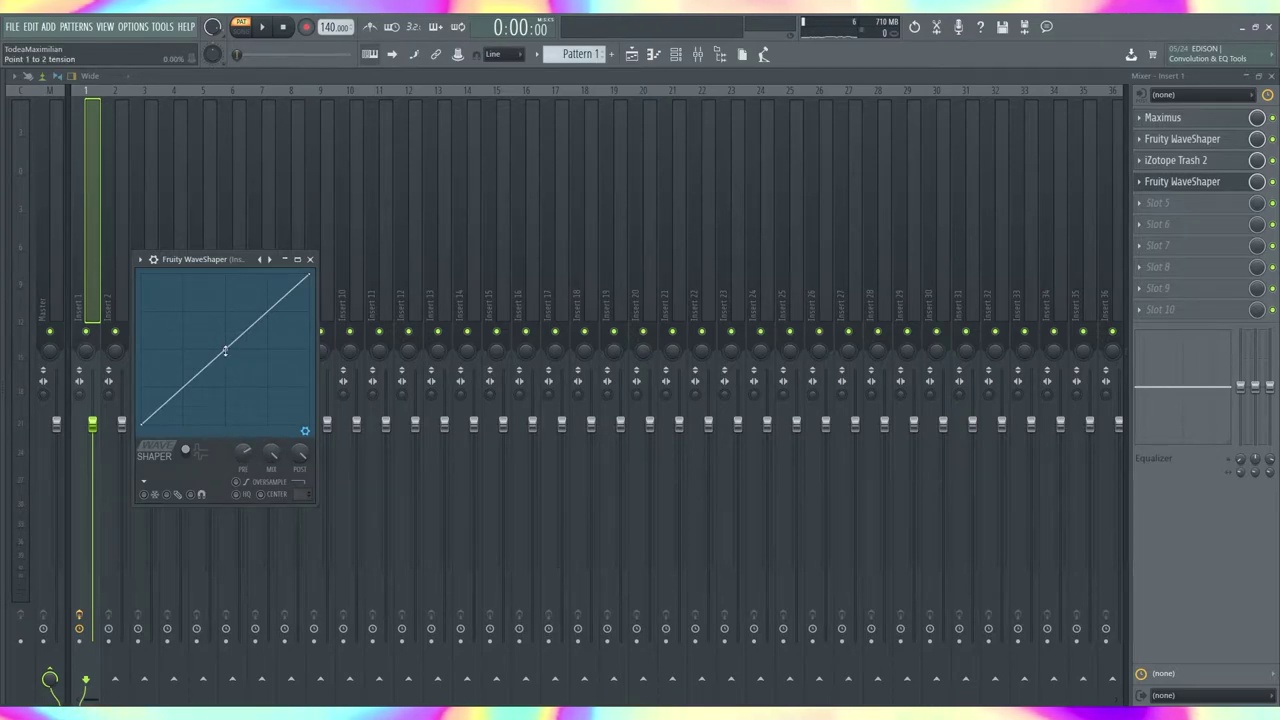
left_click(316, 260)
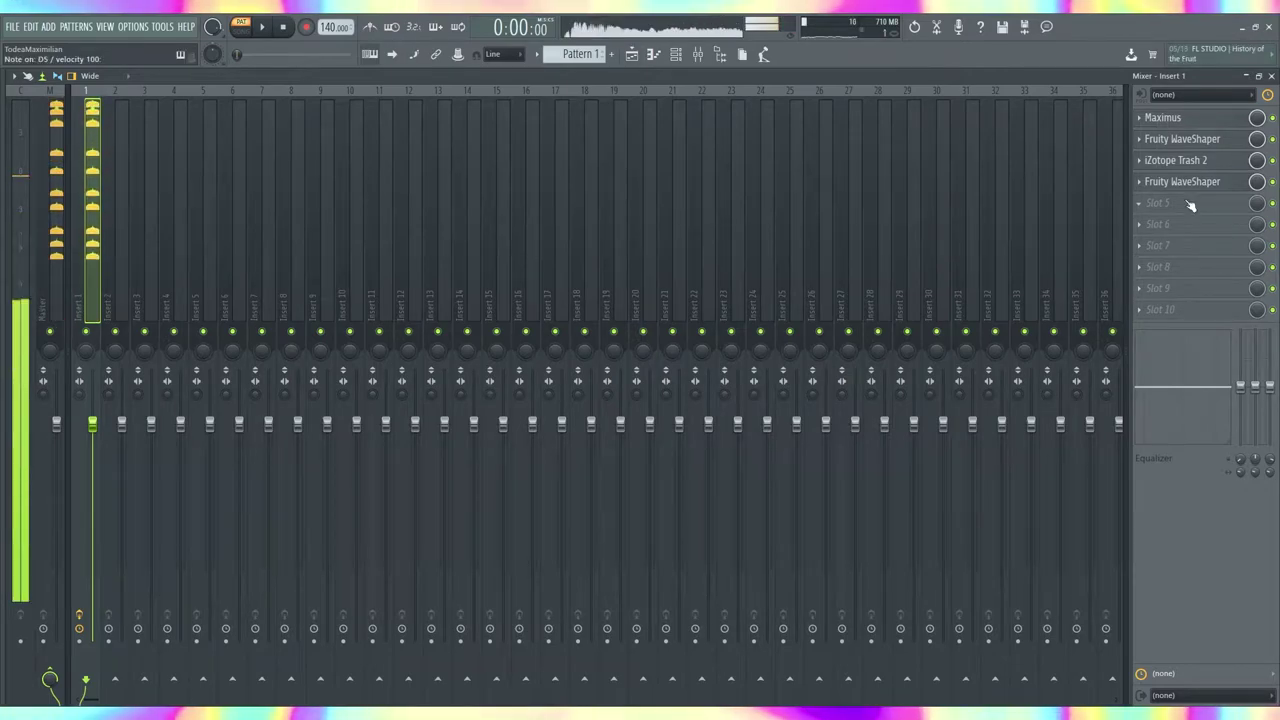
Reopen Phase Plant and try a different wavetable frame in the first group while playing notes.
left_click(680, 57)
left_click(486, 169)
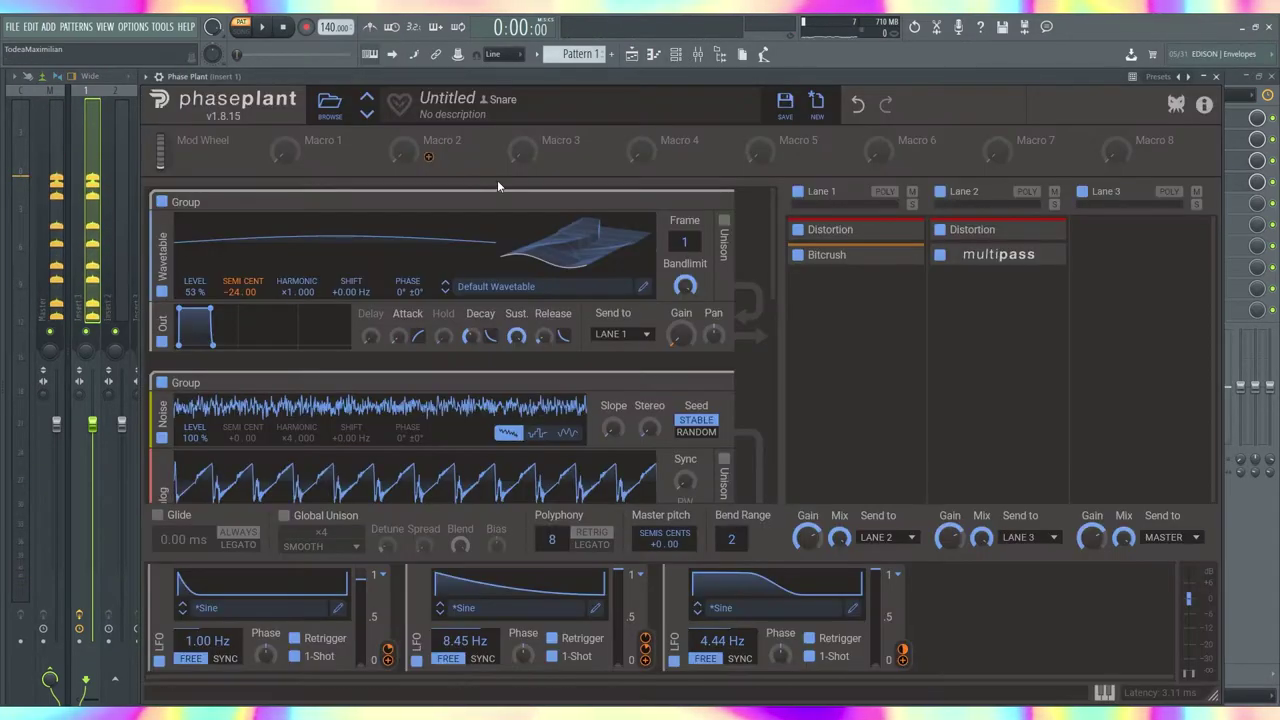
left_click_drag(685, 241, 687, 195)
key("x")
key("x")
key("x")
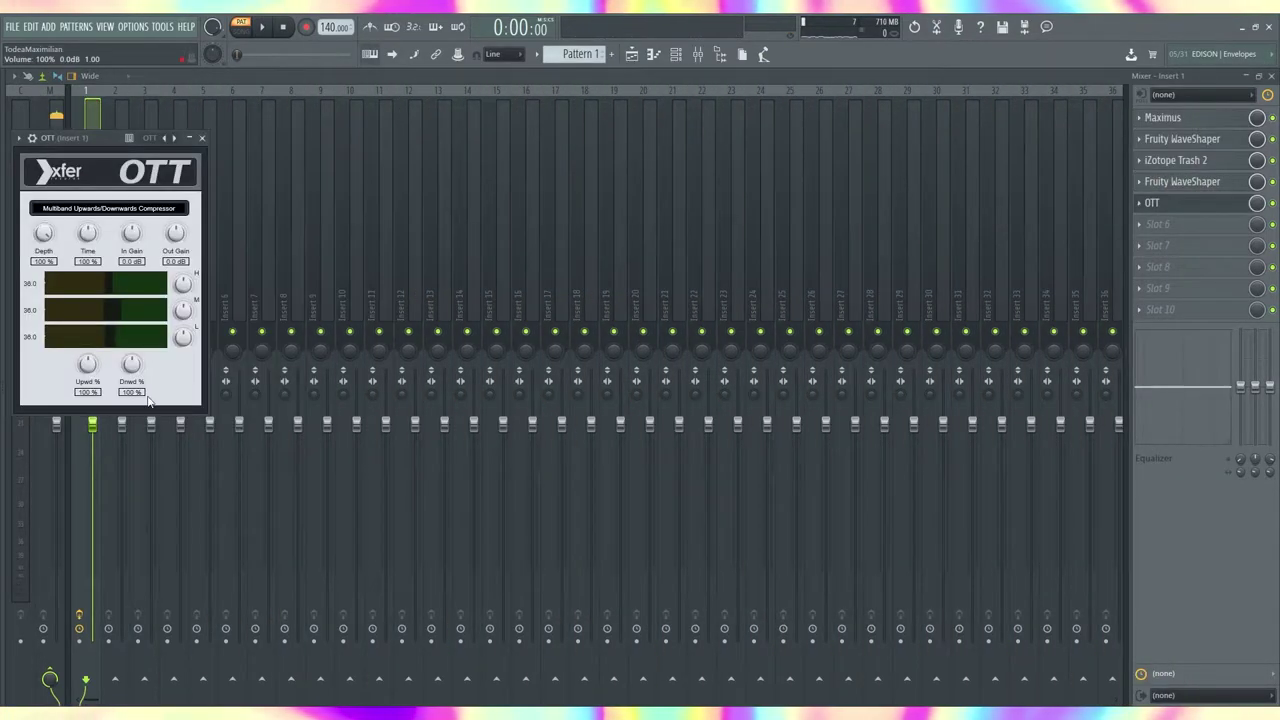
Add OTT to Insert 1 with 41% upward and 78% downward strength, placed before the last Fruity WaveShaper.
left_click_drag(92, 369, 92, 392)
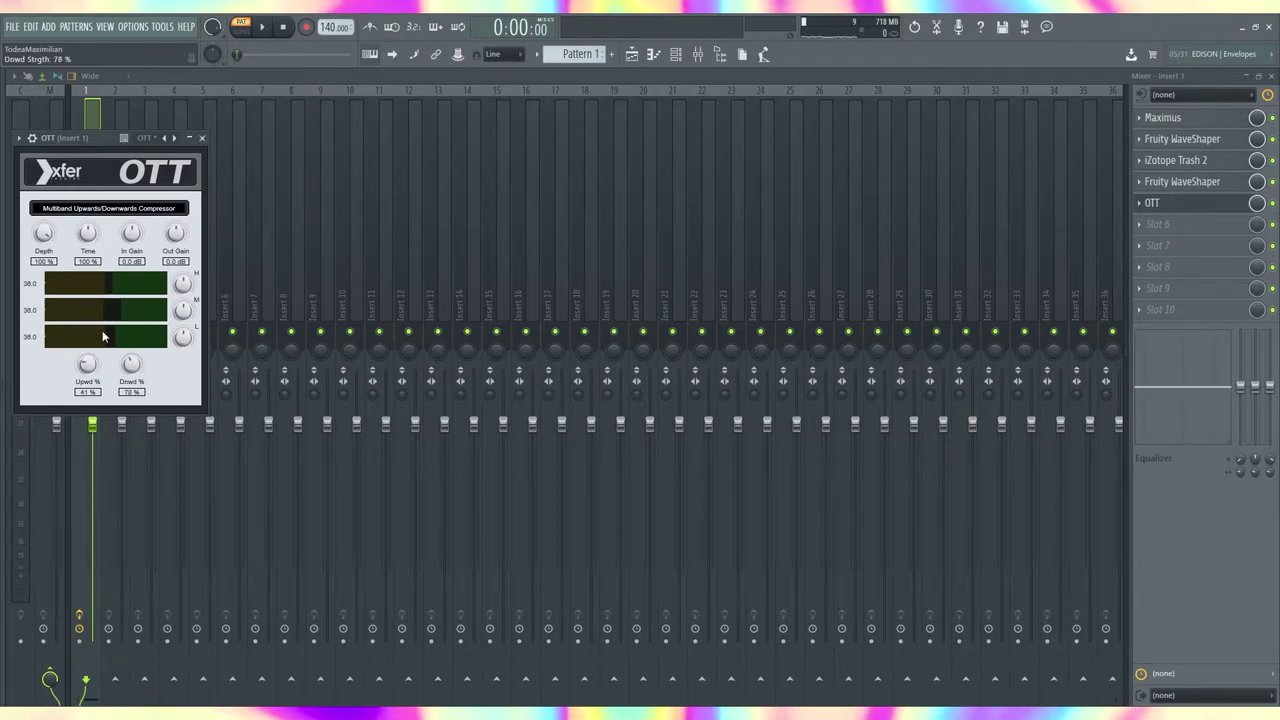
left_click_drag(89, 140, 376, 182)
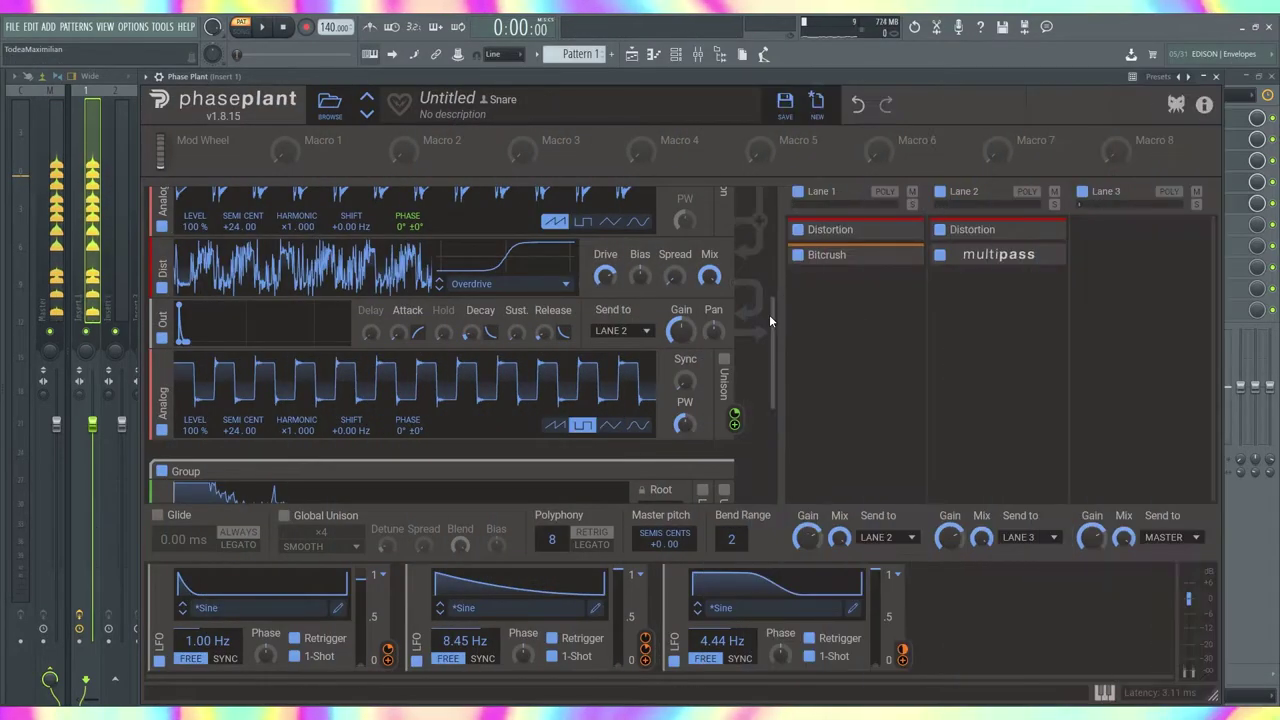
Lower the first group's wavetable generator pitch to -36 semitones and audition the result.
left_click_drag(769, 314, 772, 106)
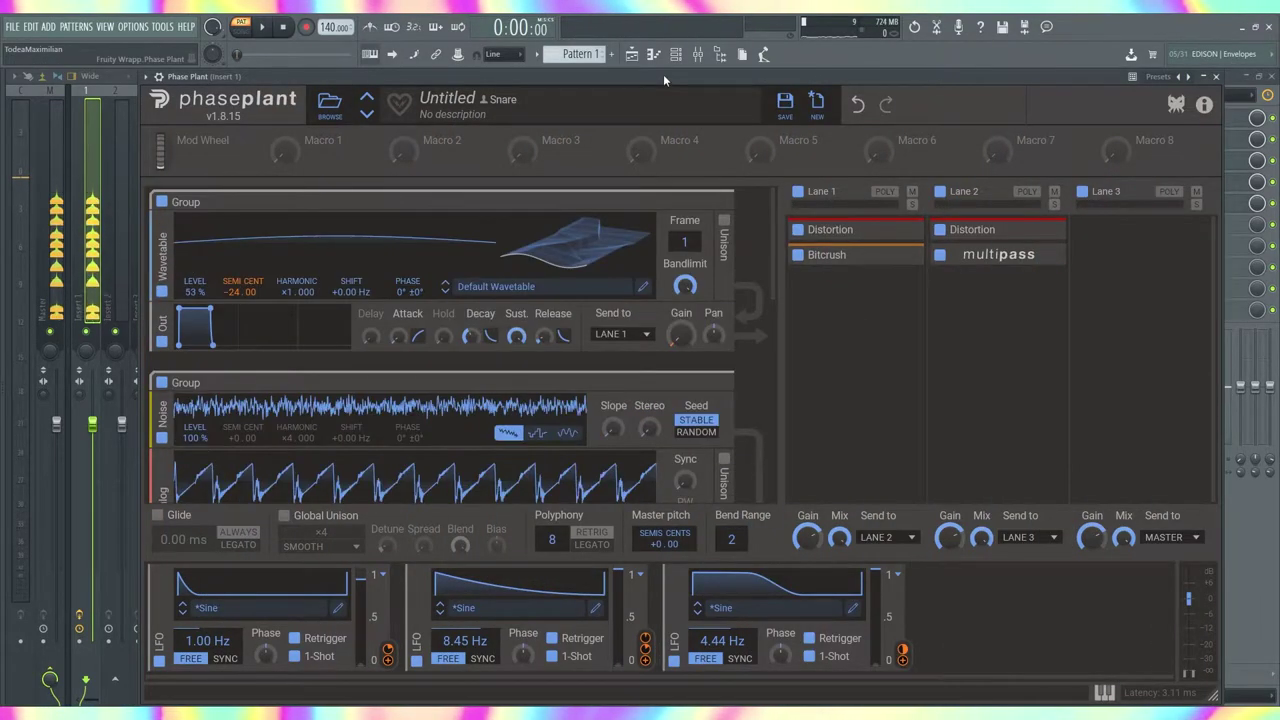
left_click_drag(235, 293, 235, 346)
key("w")
key("w")
key("w")
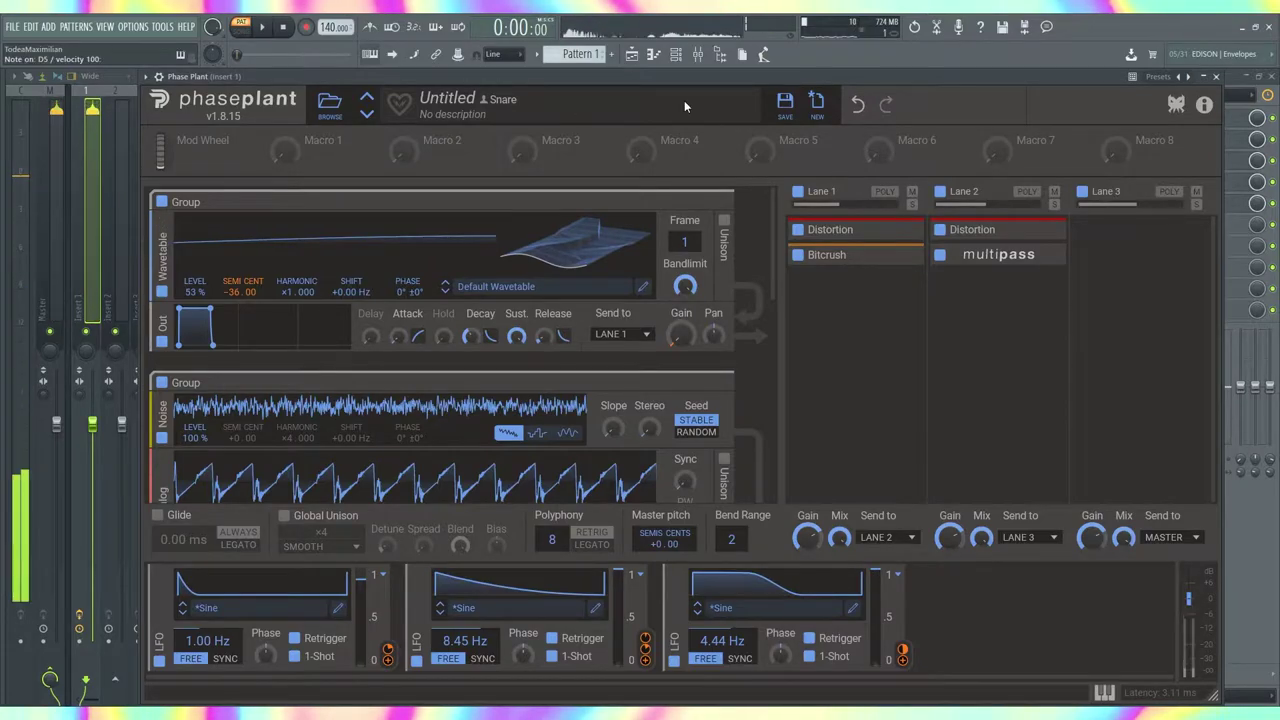
left_click(1216, 77)
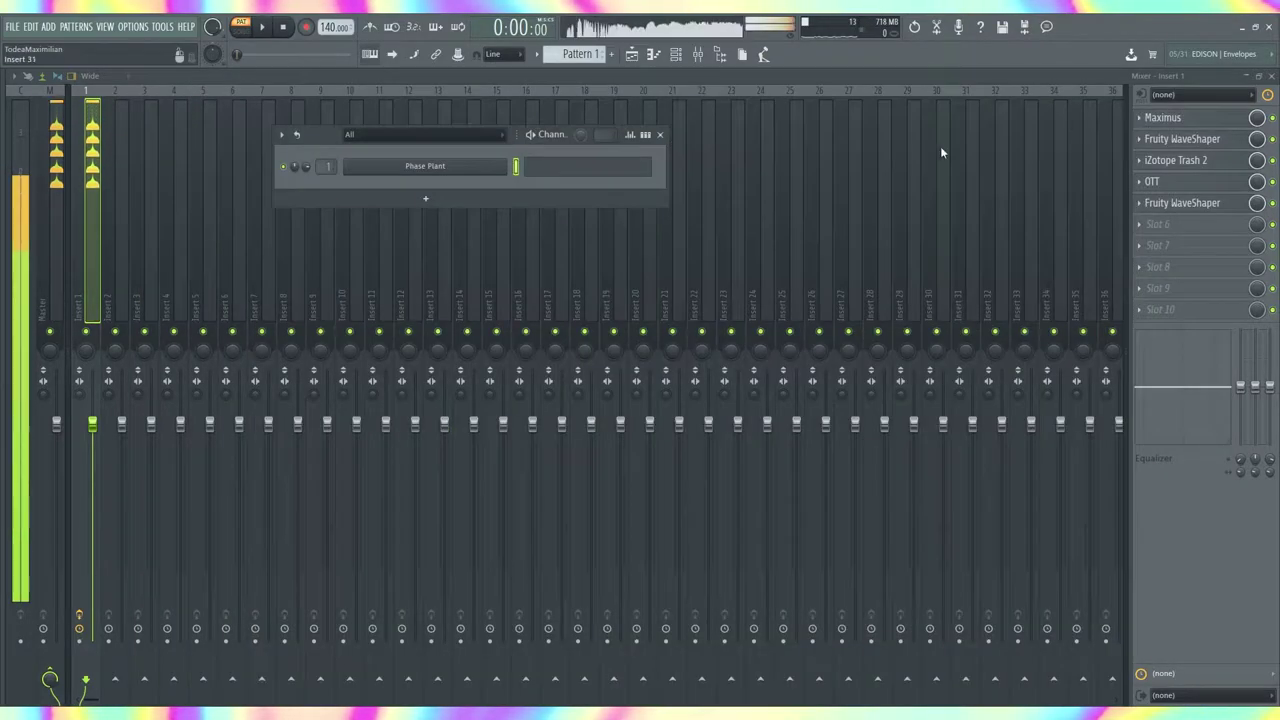
key("w")
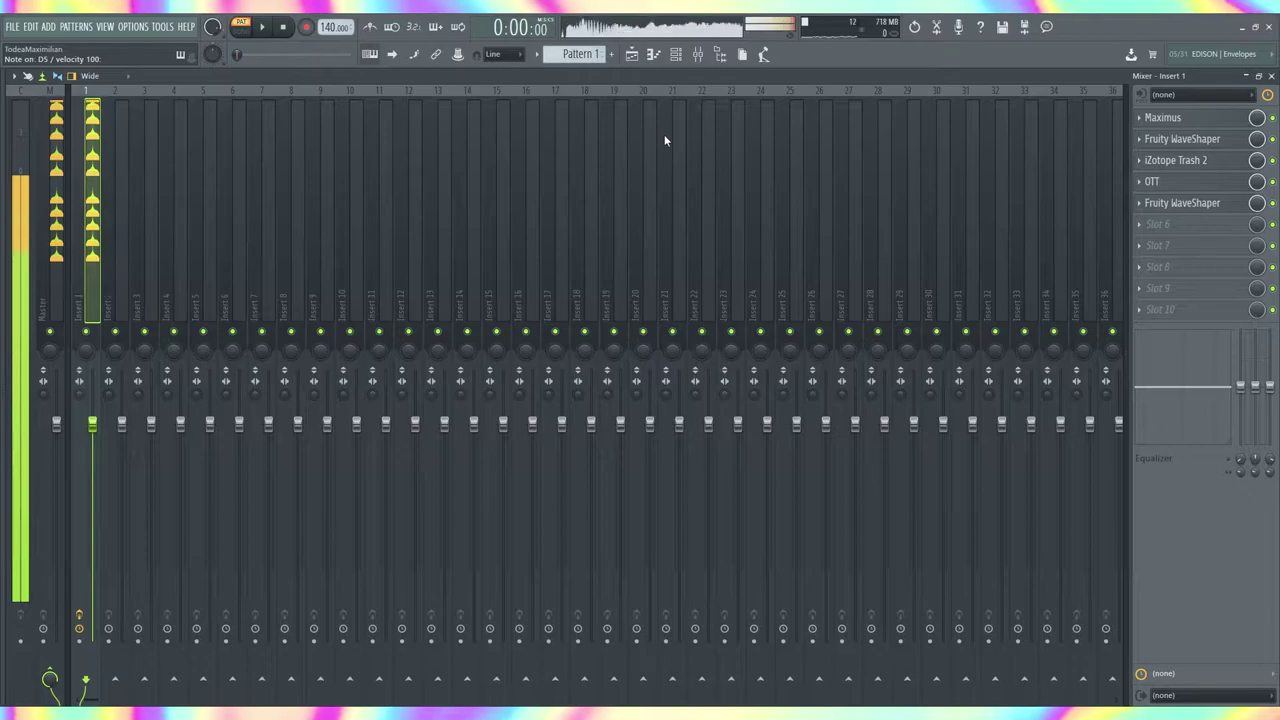
Look through the kick samples in the SDR - Kicks folder of the sample browser.
left_click(676, 54)
left_click(481, 166)
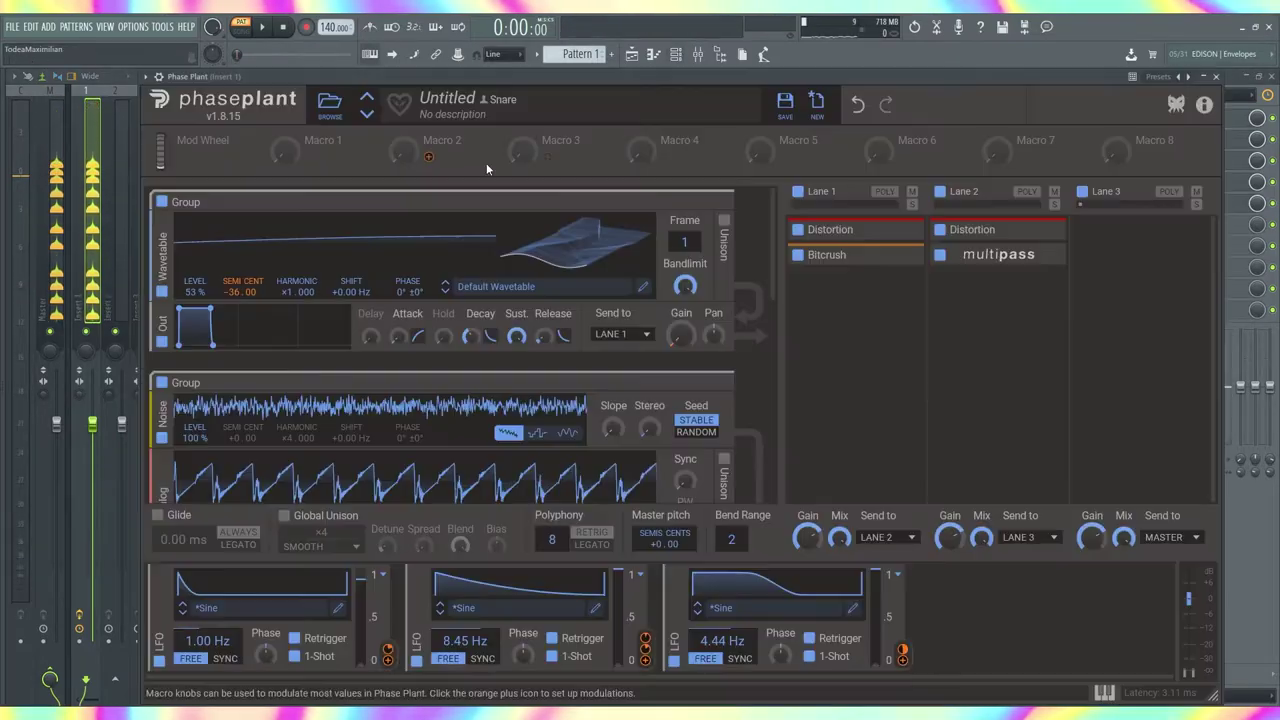
scroll(770, 300, "down", 3)
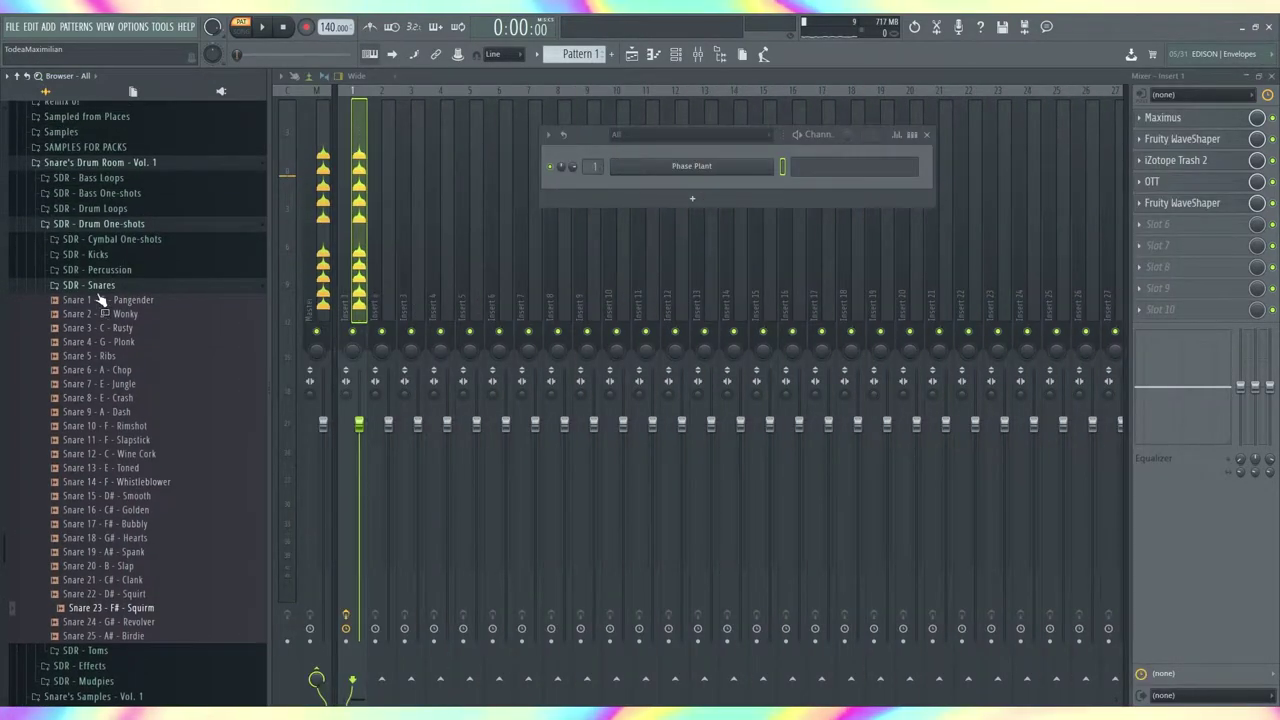
left_click(88, 251)
left_click(111, 436)
scroll(111, 436, "down", 2)
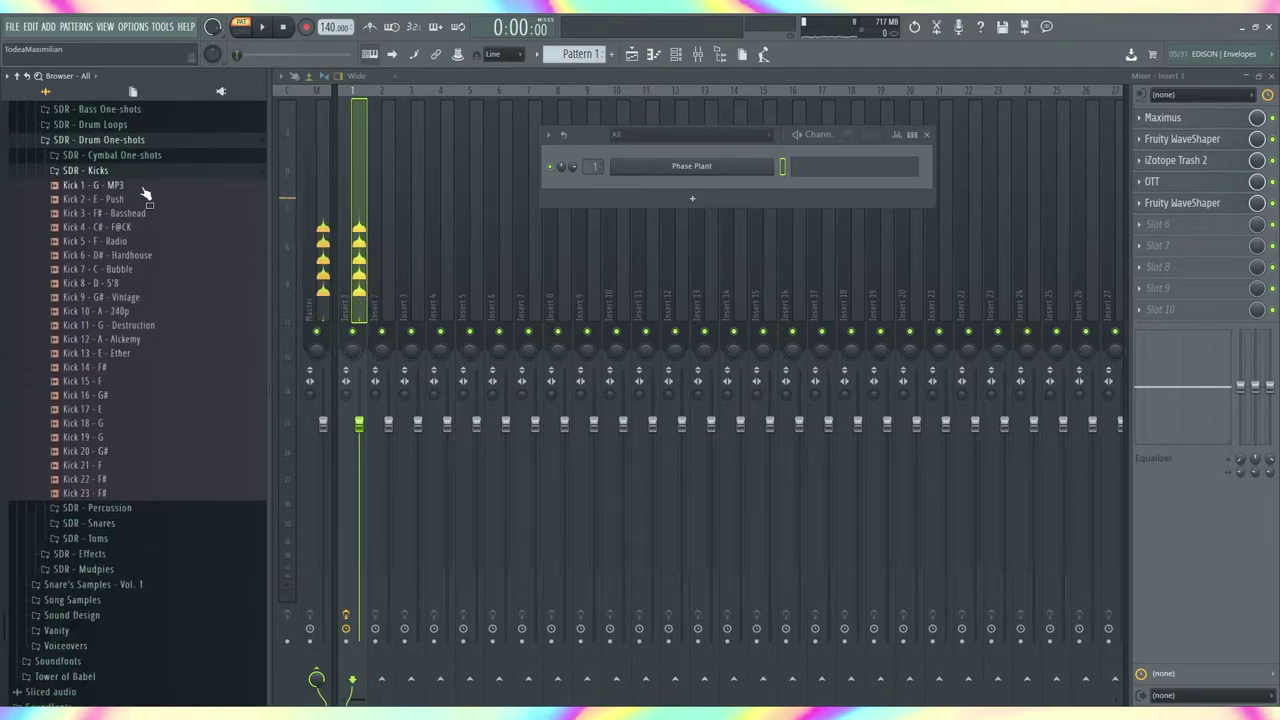
left_click_drag(99, 493, 99, 424)
Load Edison in the last effect slot of Insert 1 and record the played sound.
key("ctrl+e")
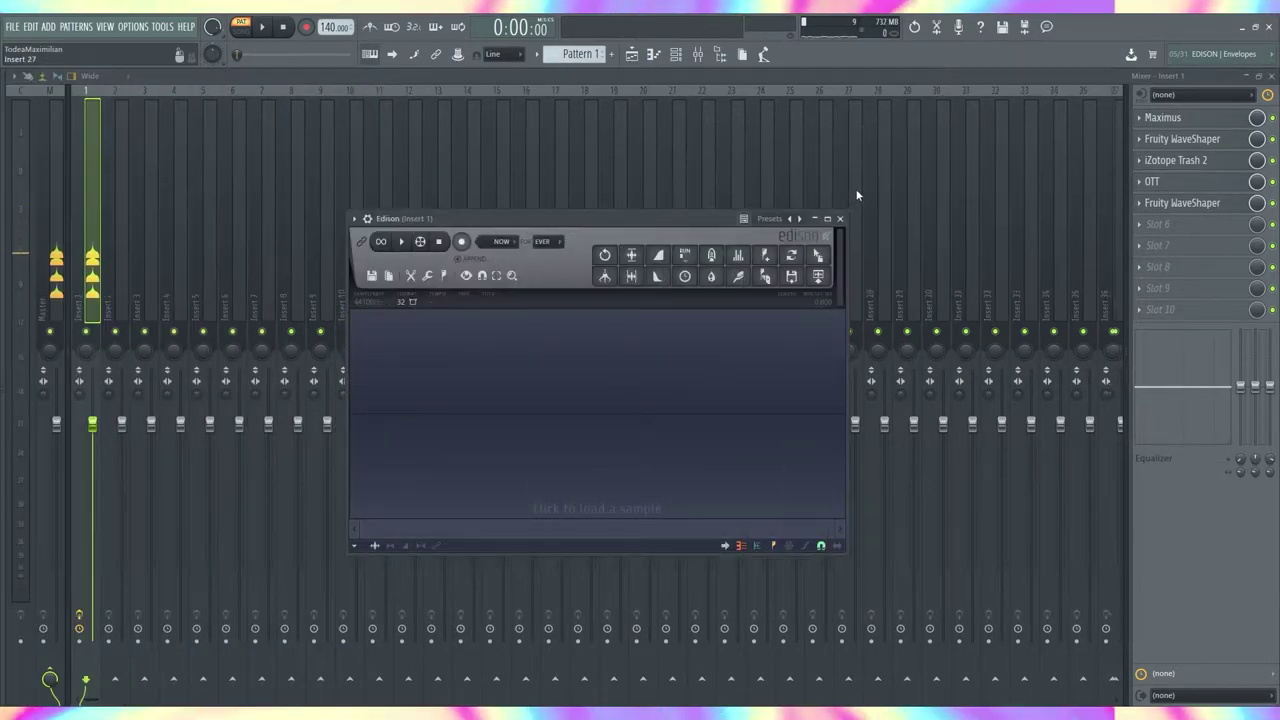
left_click_drag(531, 218, 591, 199)
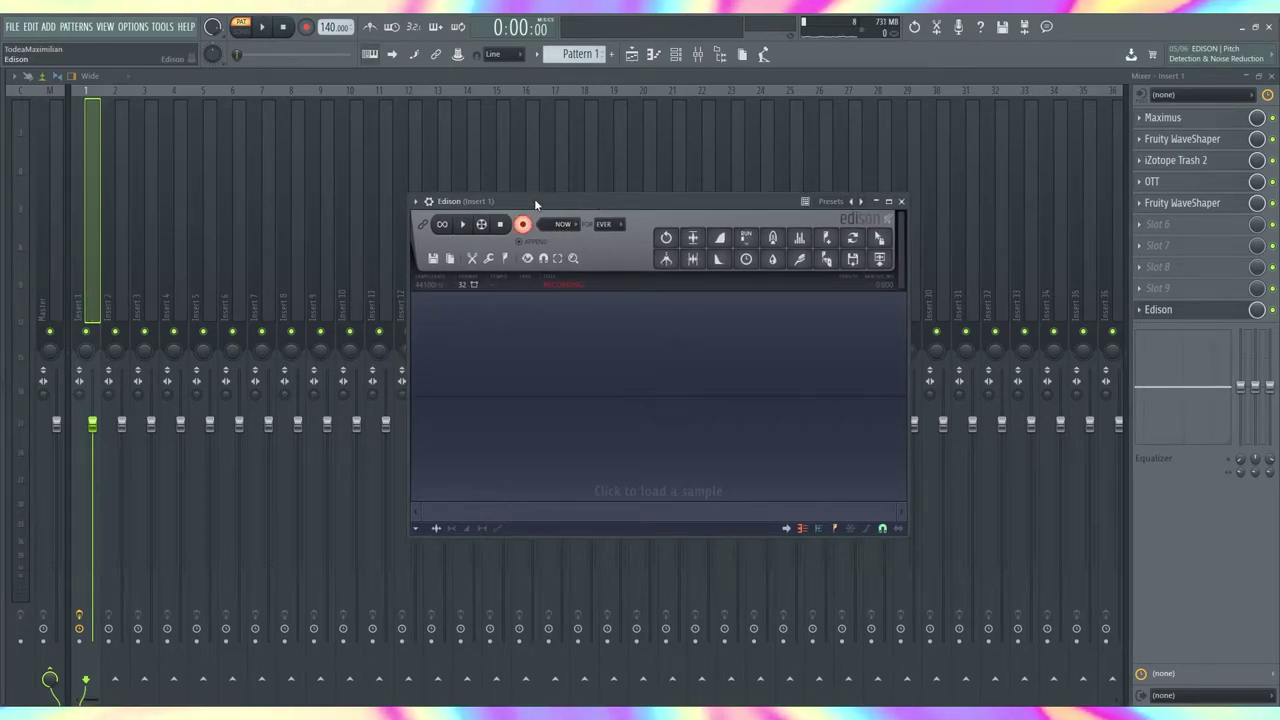
left_click_drag(535, 205, 408, 164)
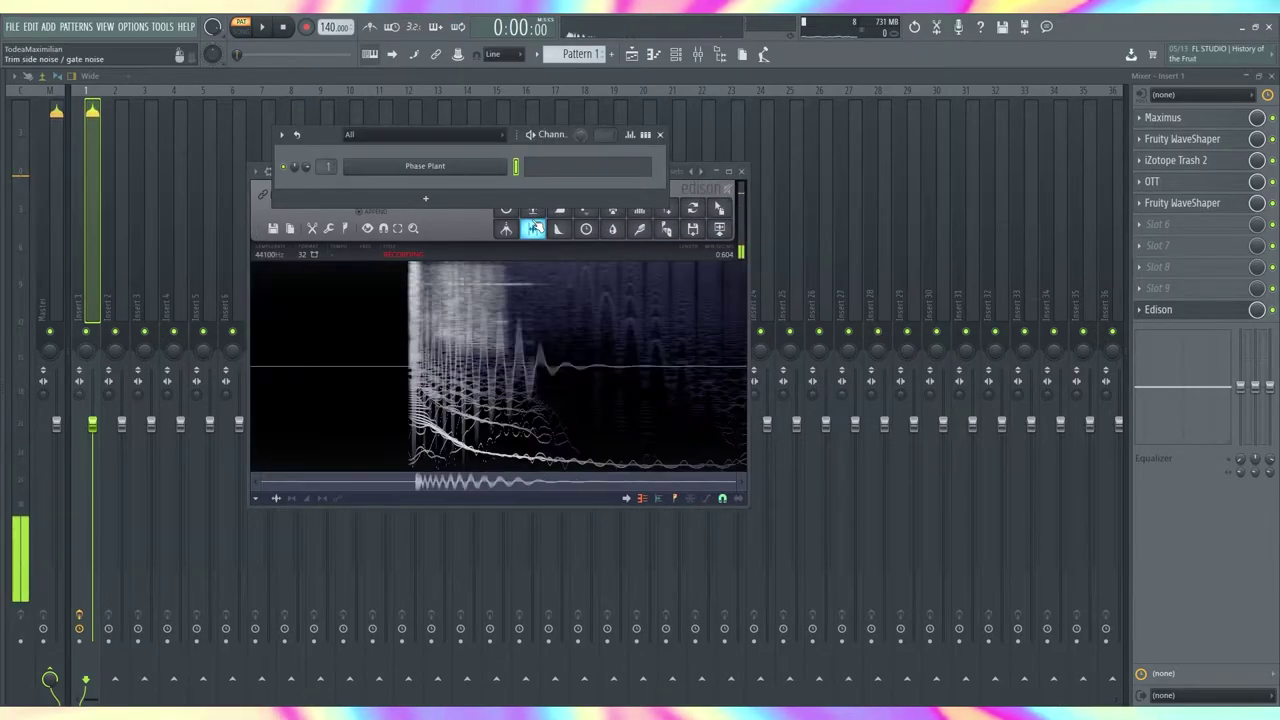
Record further played notes in Edison and examine the start of the recorded hit's waveform up close.
key("w")
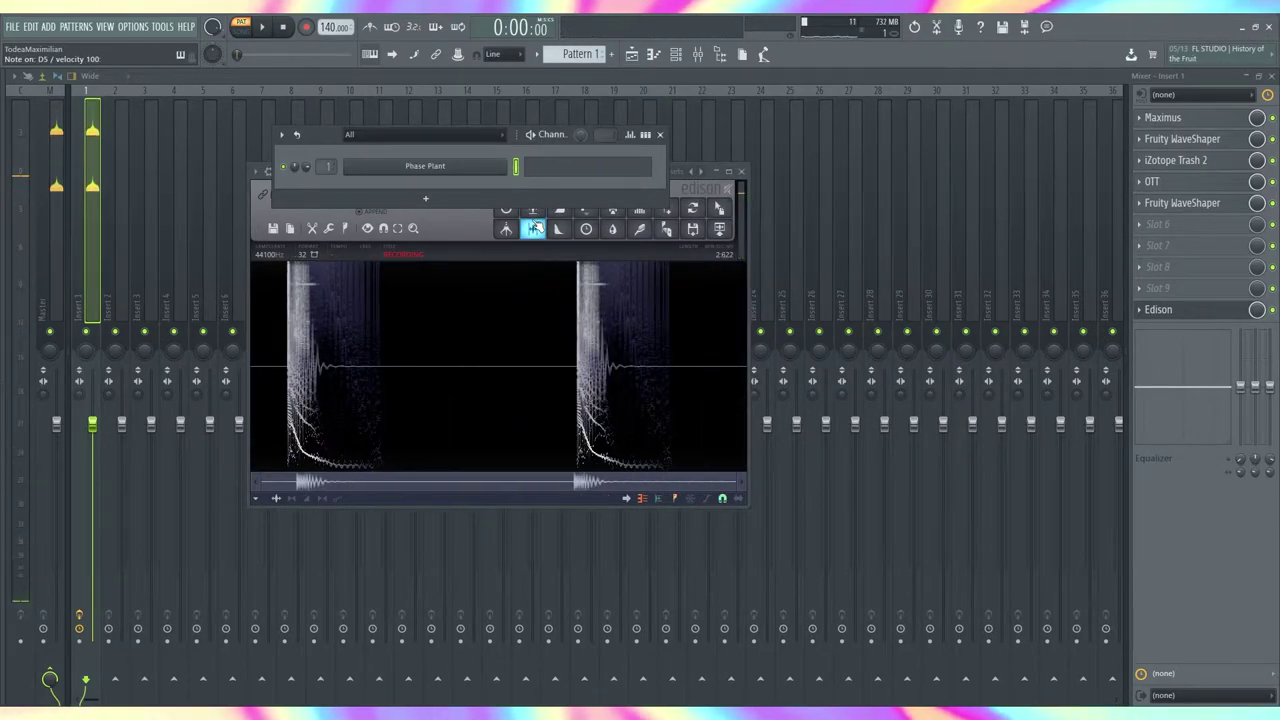
key("w")
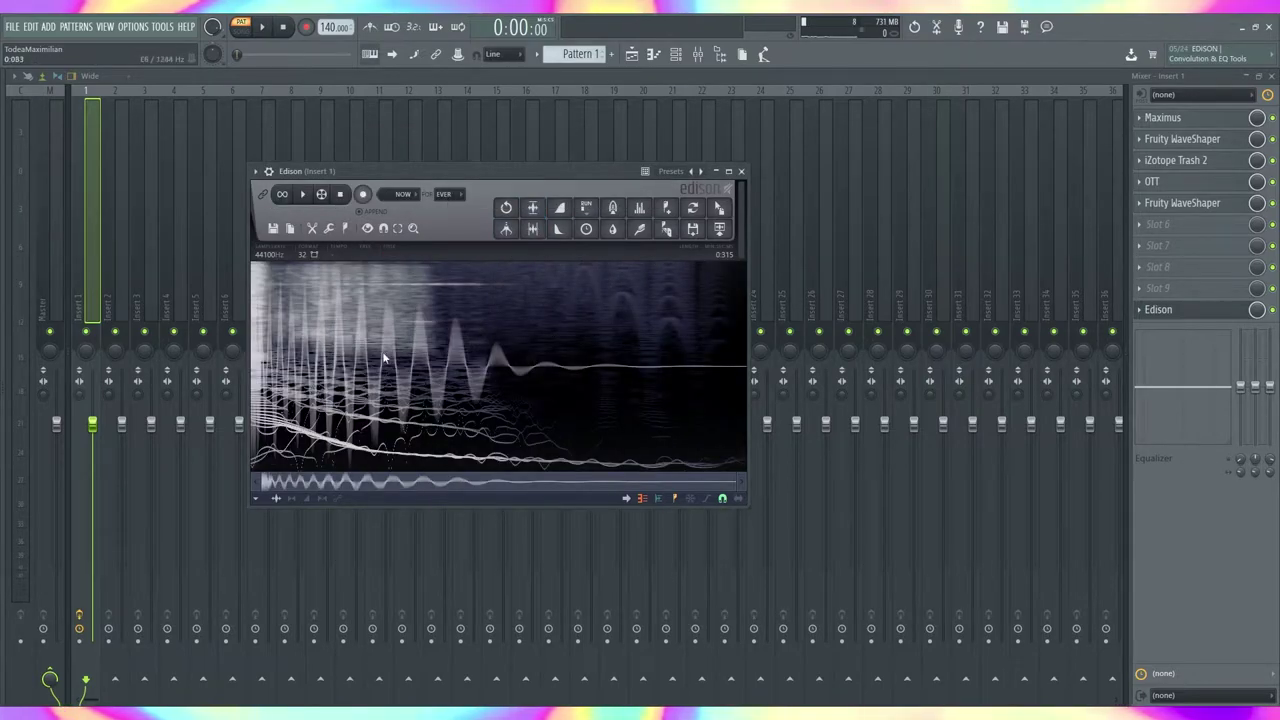
scroll(282, 384, "up", 8)
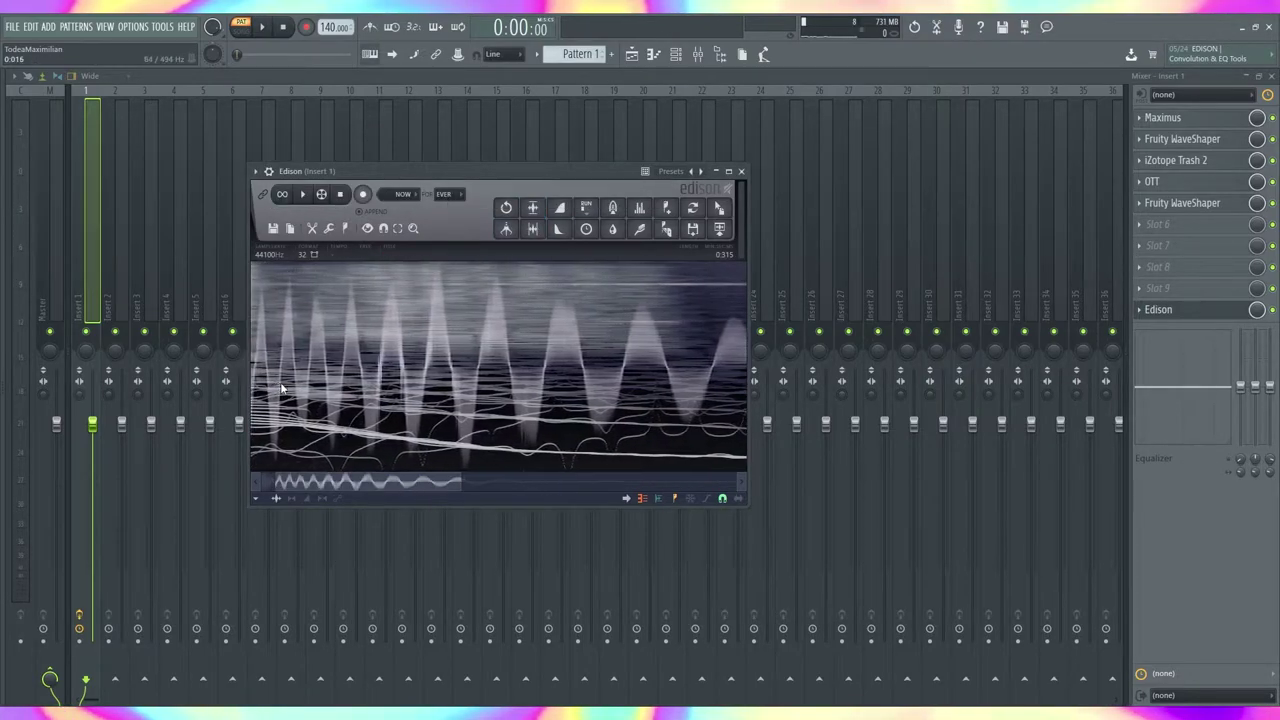
scroll(314, 483, "up", 3)
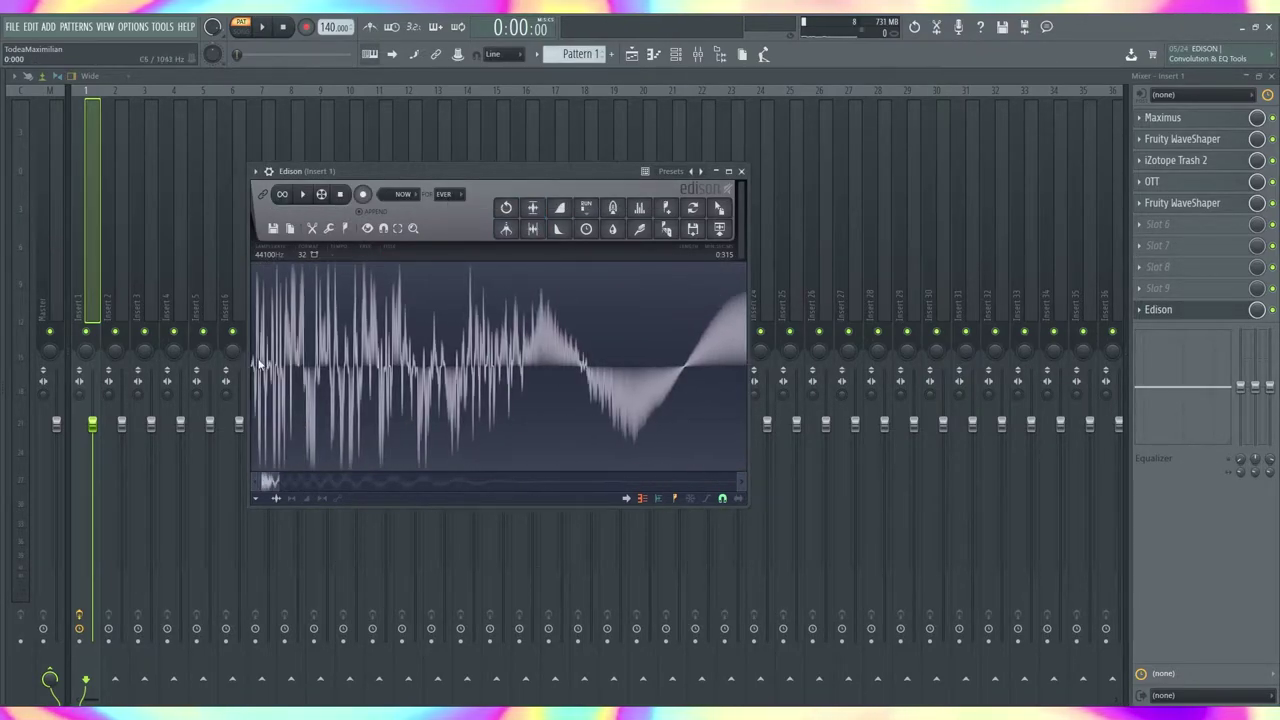
scroll(350, 421, "down", 8)
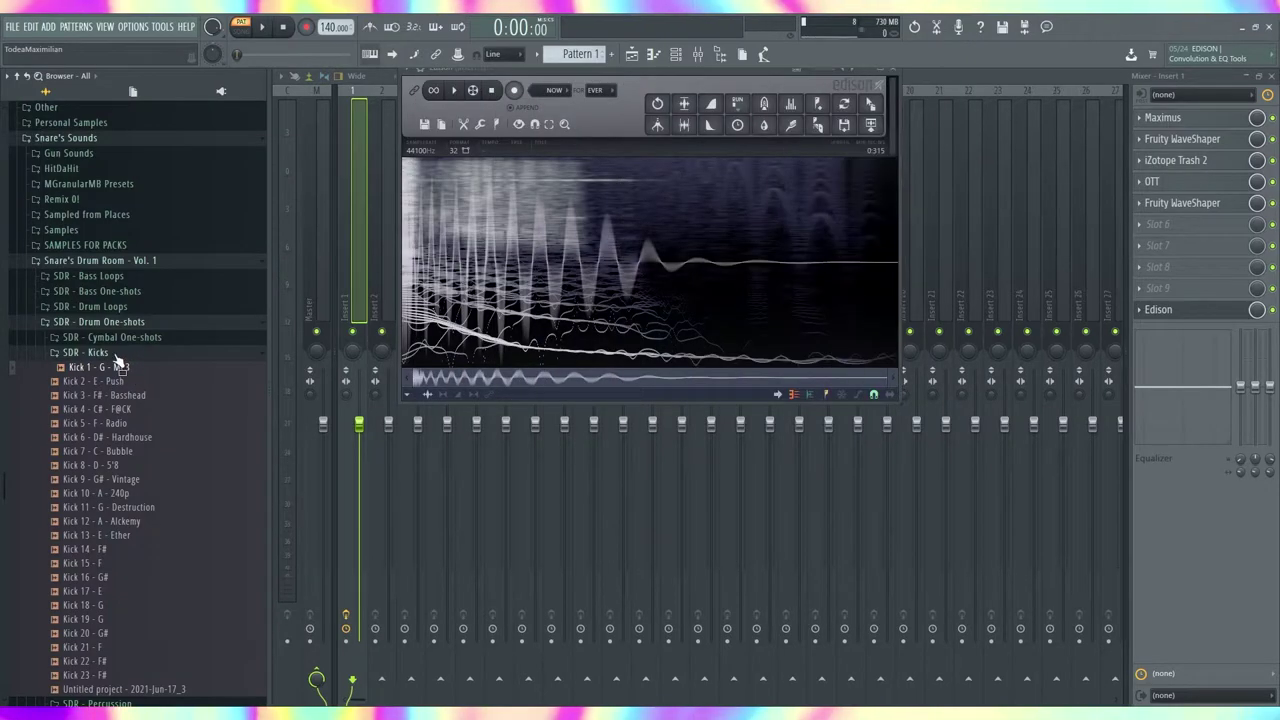
Reload the SDR - Kicks folder in the sample browser and audition the Kick 24 - D sample.
left_click(117, 355)
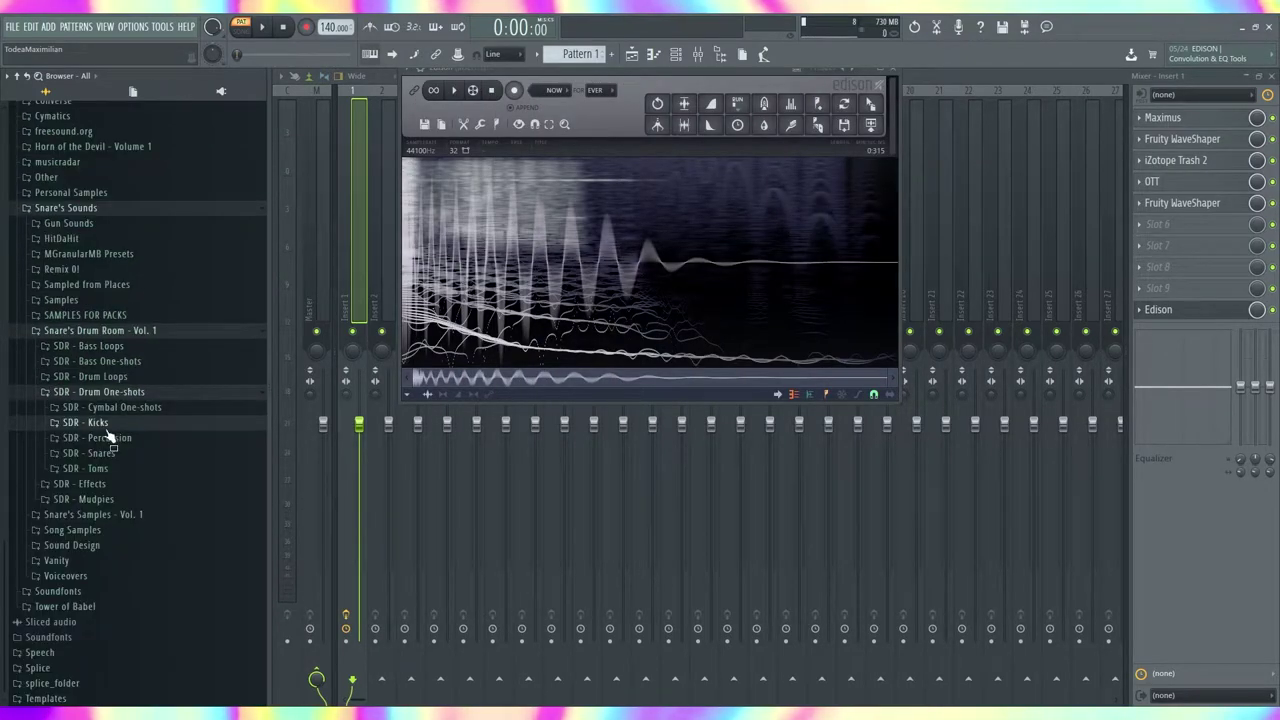
left_click(100, 423)
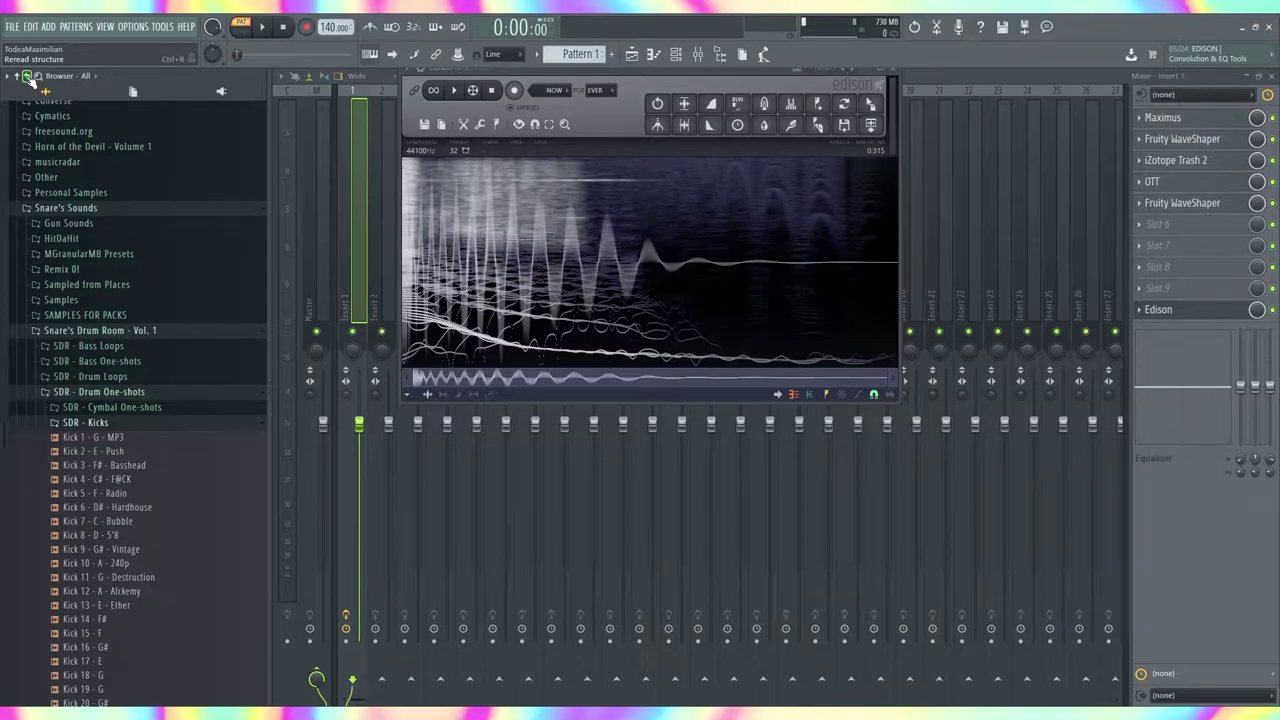
scroll(124, 400, "down", 7)
left_click(108, 431)
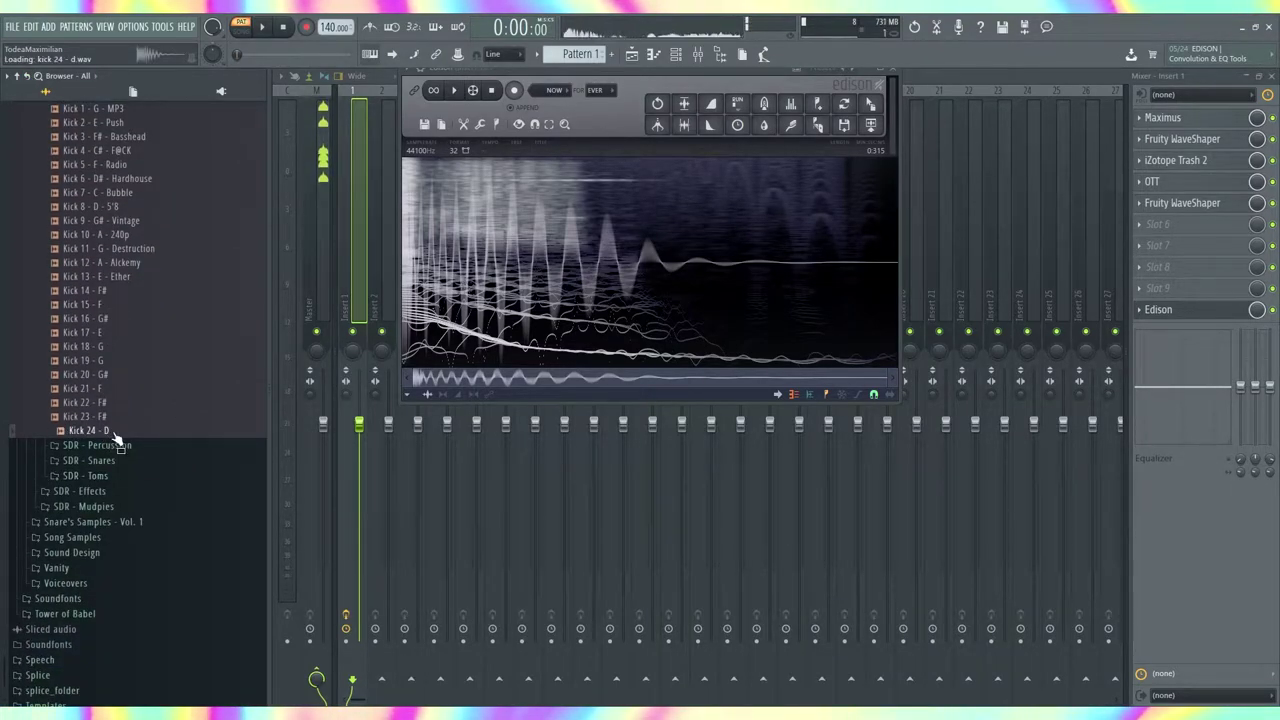
Hide the sample browser and close Edison and the mixer to return to the Phase Plant synth.
key("alt+F8")
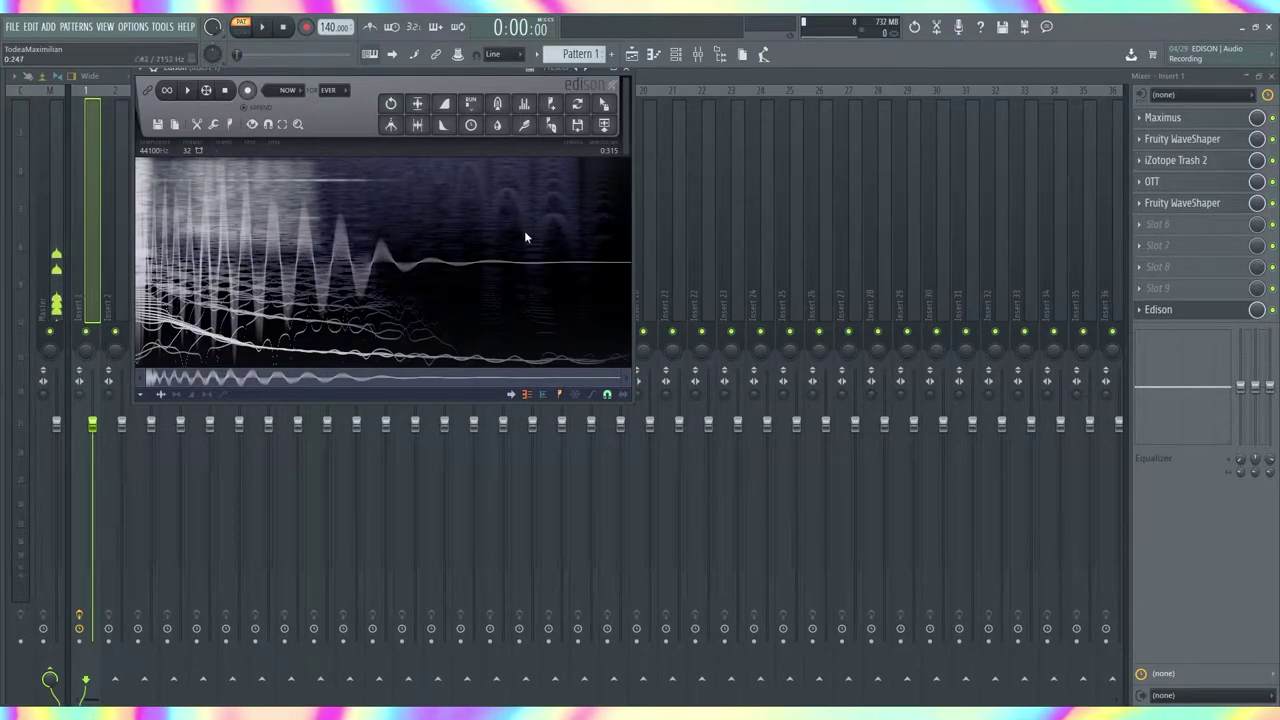
left_click(630, 74)
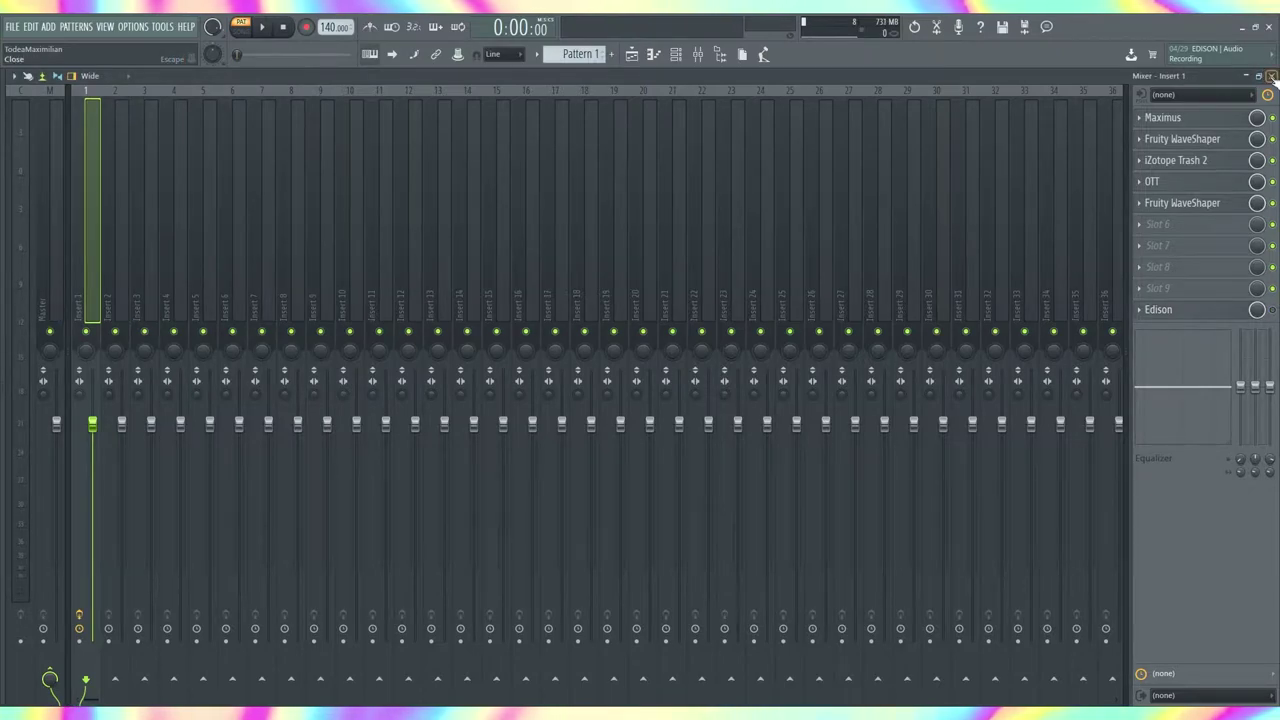
left_click(1272, 77)
left_click(676, 54)
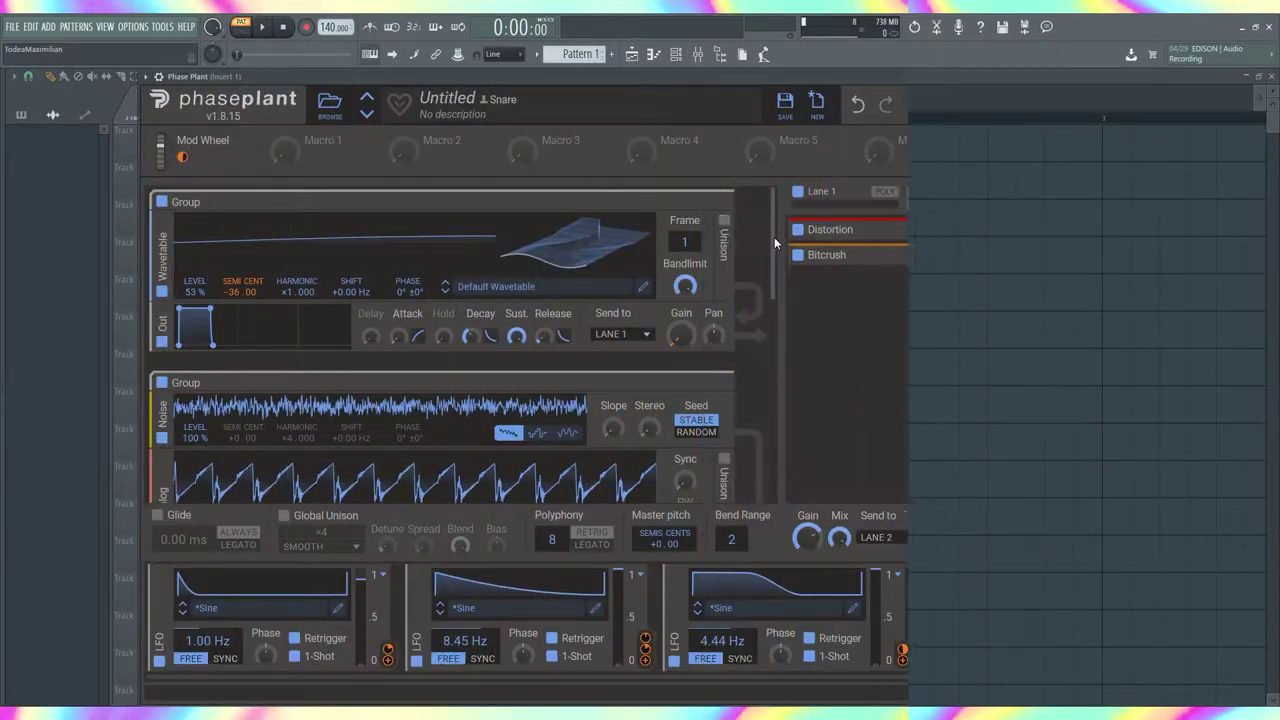
left_click_drag(774, 237, 778, 205)
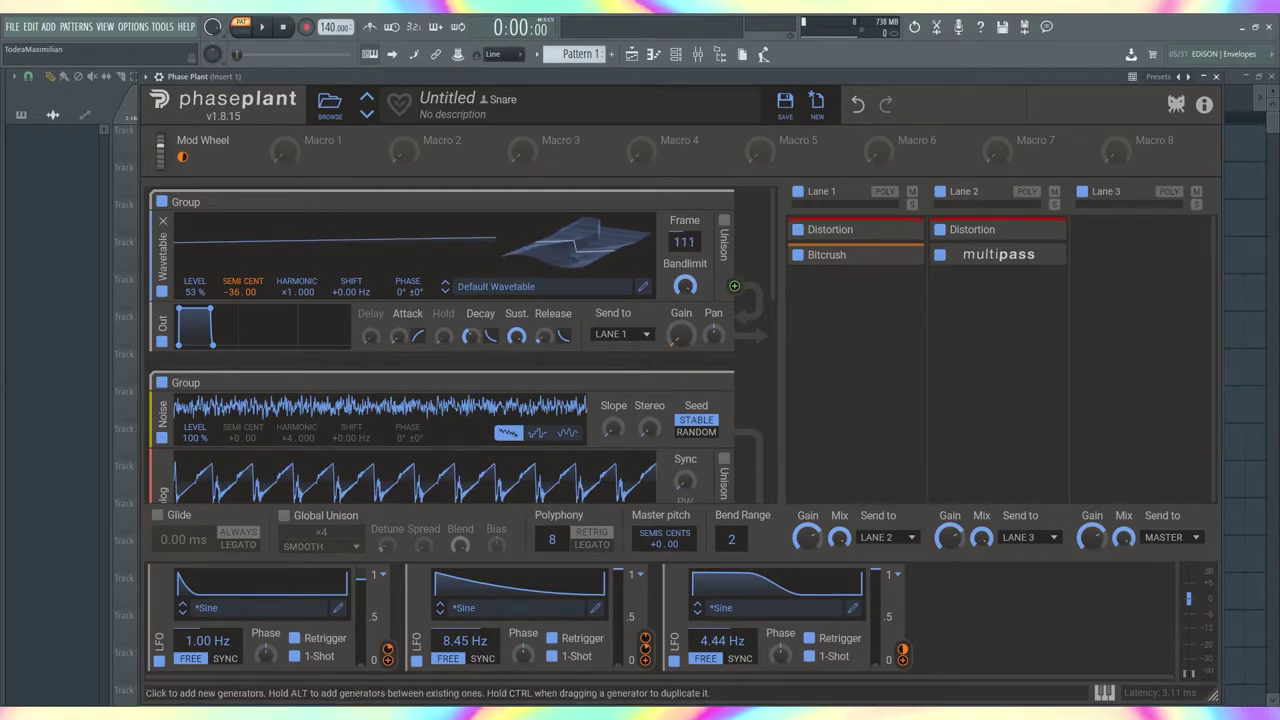
scroll(772, 247, "down", 1)
left_click_drag(773, 248, 757, 200)
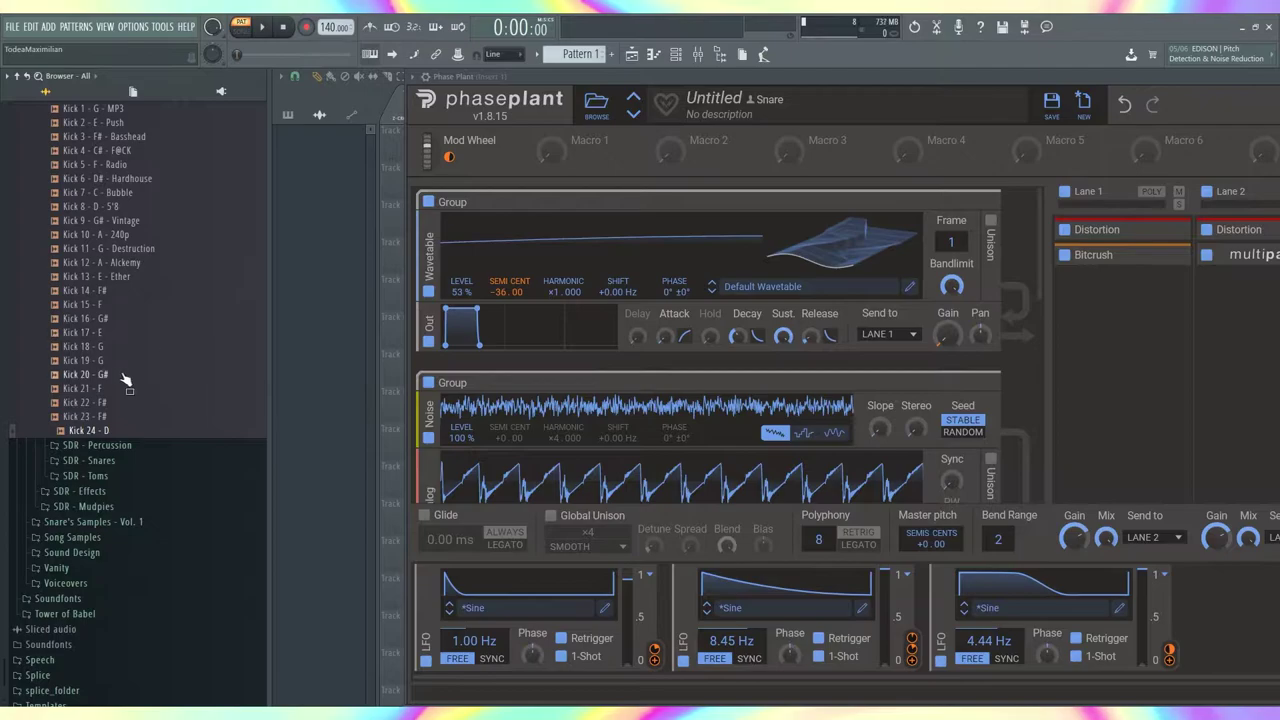
scroll(125, 380, "up", 6)
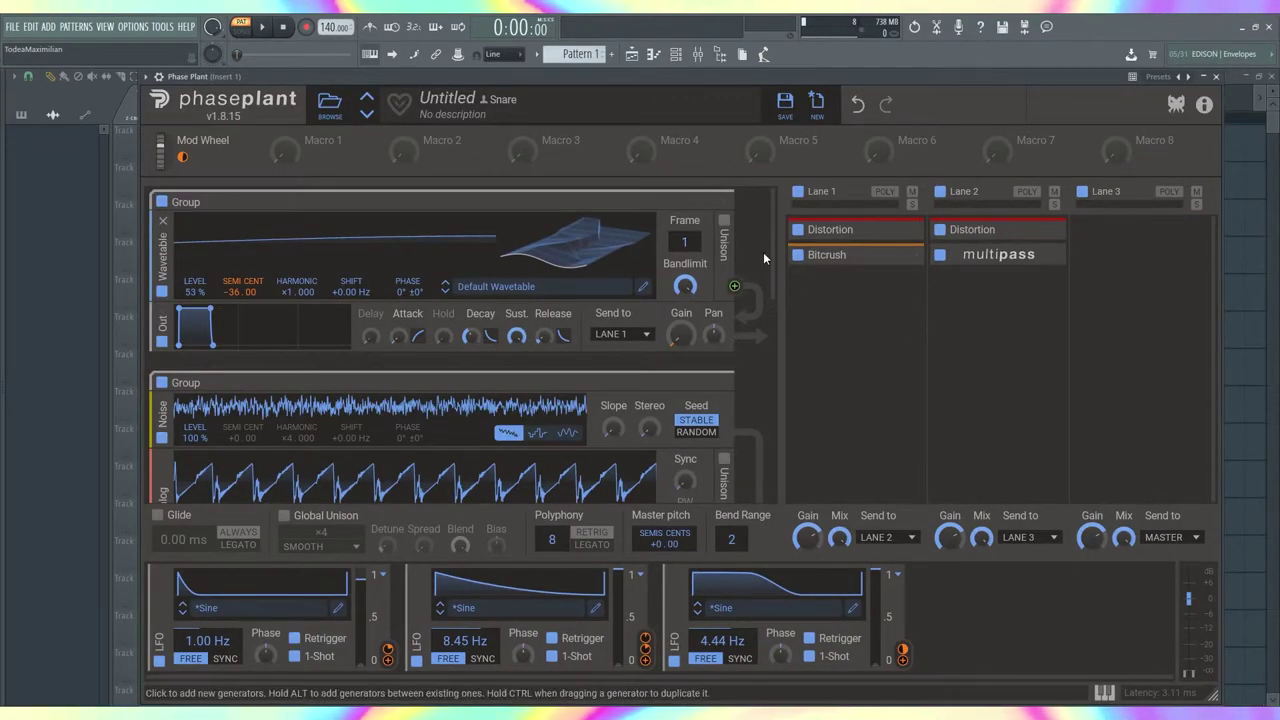
mouse_move(181, 156)
left_click_drag(161, 153, 161, 160)
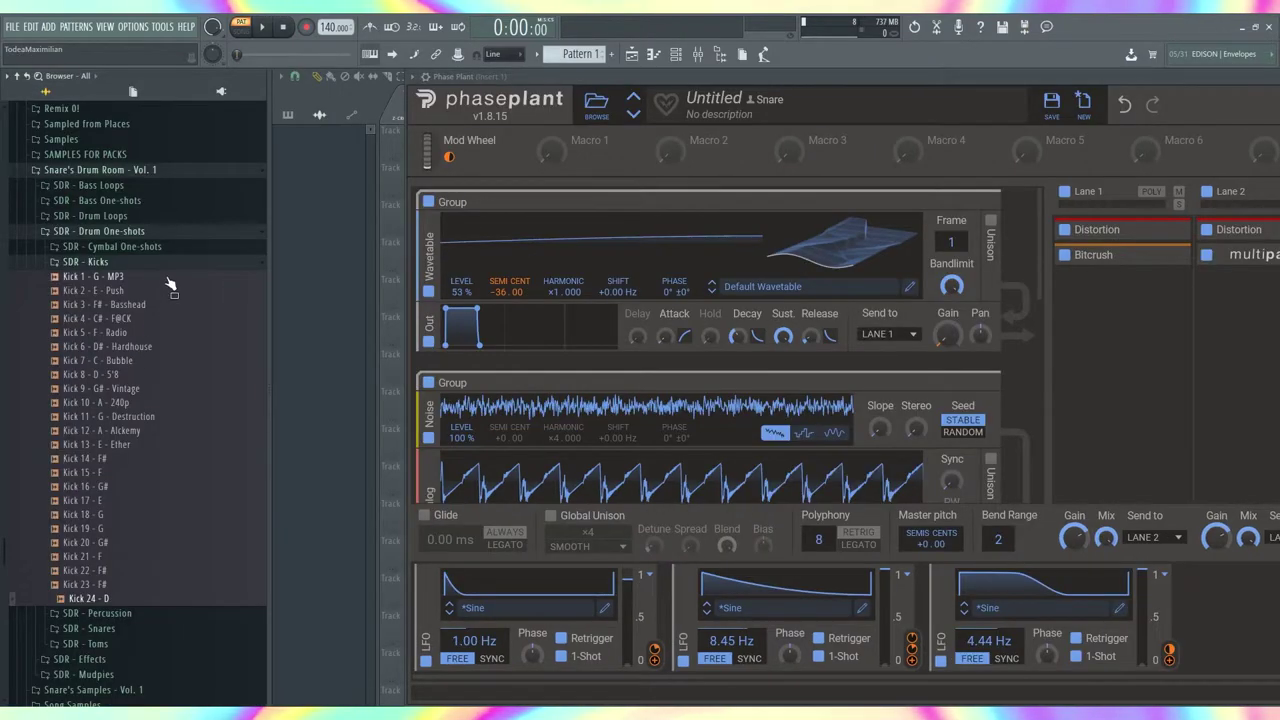
left_click(157, 264)
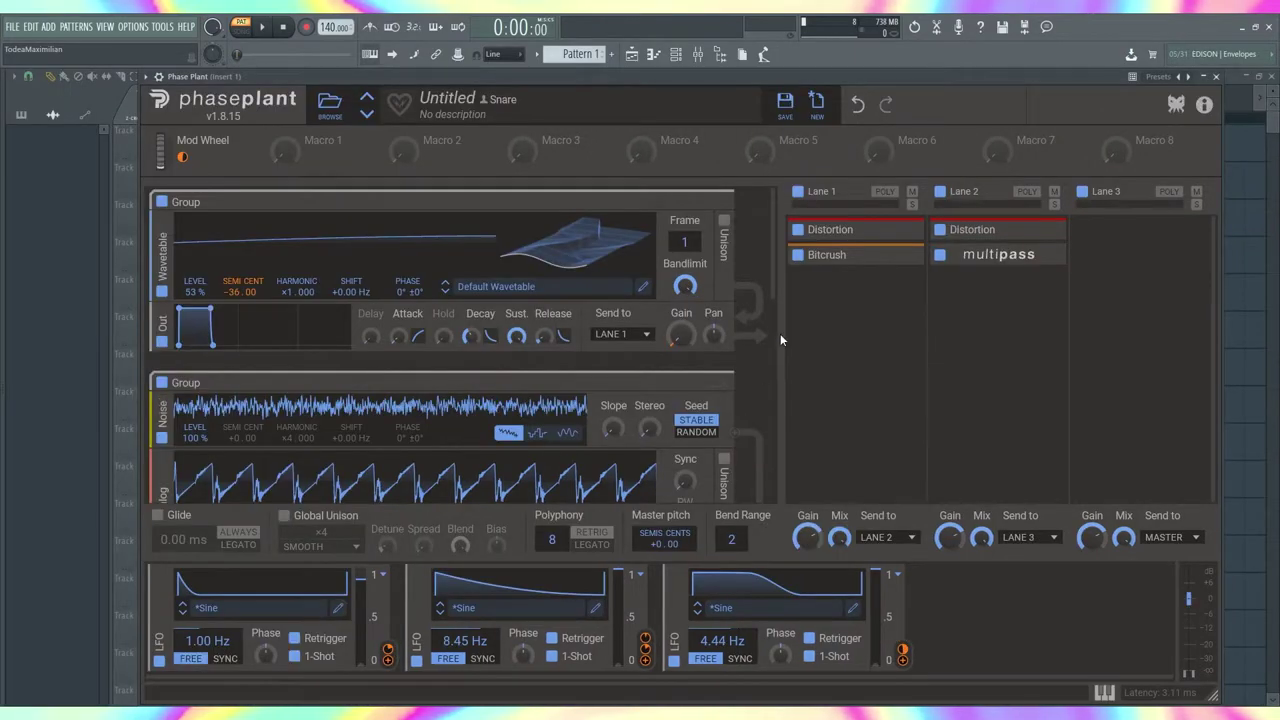
left_click_drag(775, 271, 773, 198)
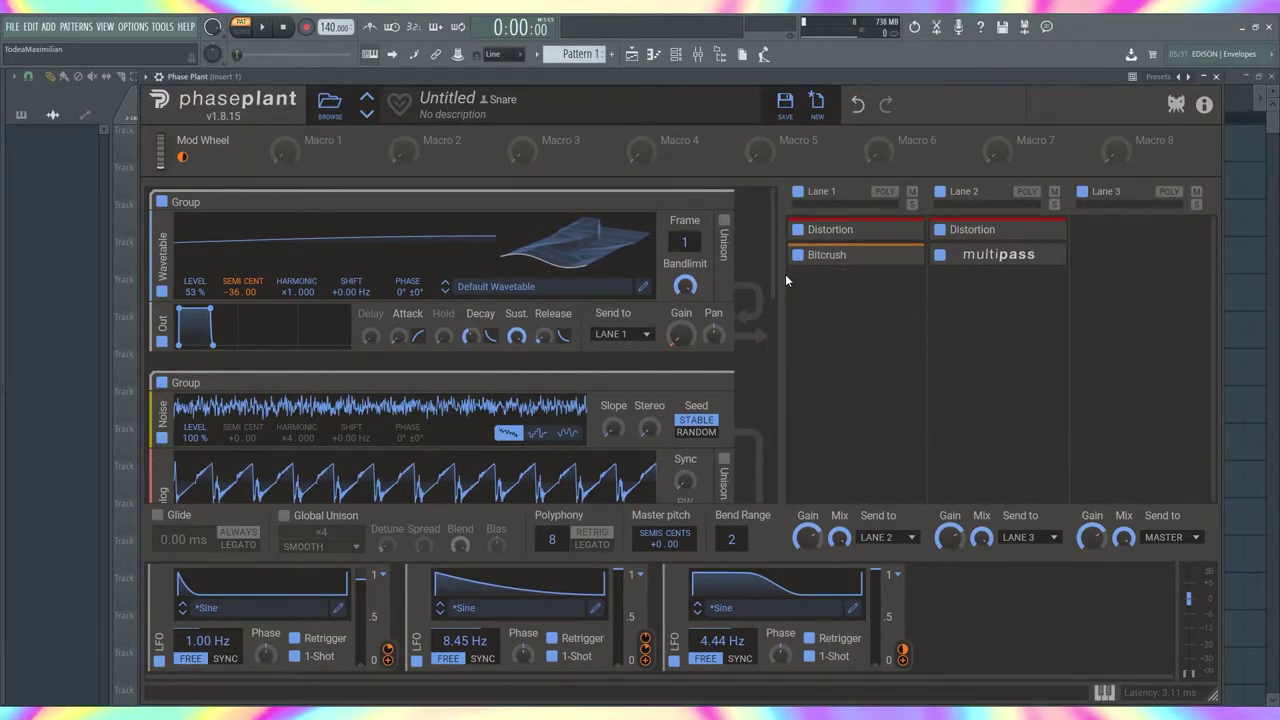
left_click(903, 259)
left_click(904, 258)
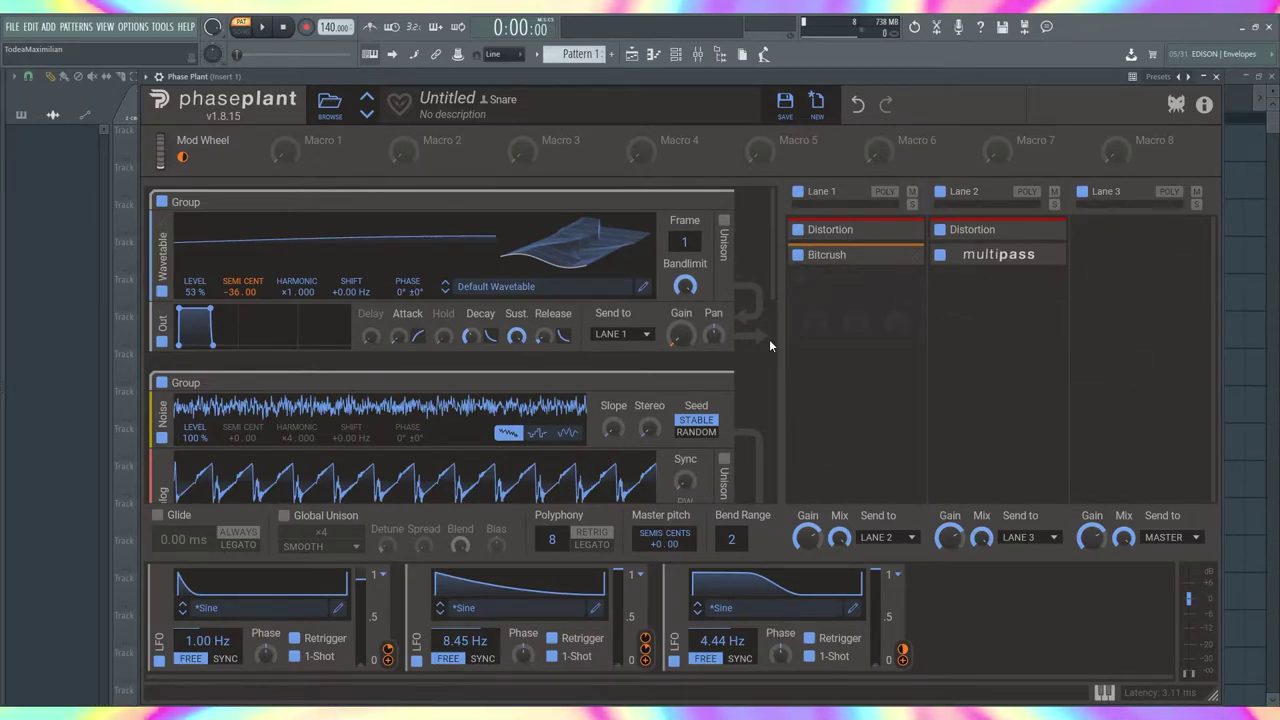
left_click_drag(772, 273, 840, 211)
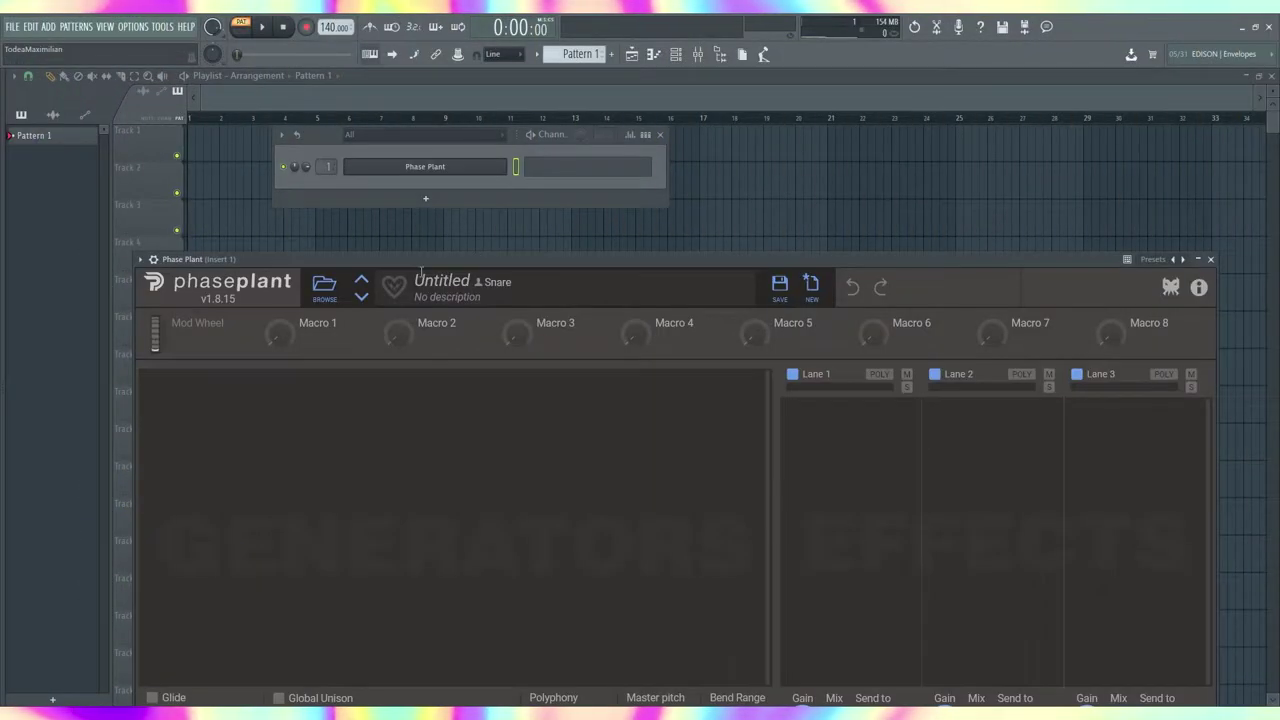
Move the blank Phase Plant window up and collapse the Snare's Drum Room - Vol. 1 folder in the sample browser.
left_click_drag(421, 256, 445, 85)
key("alt+F8")
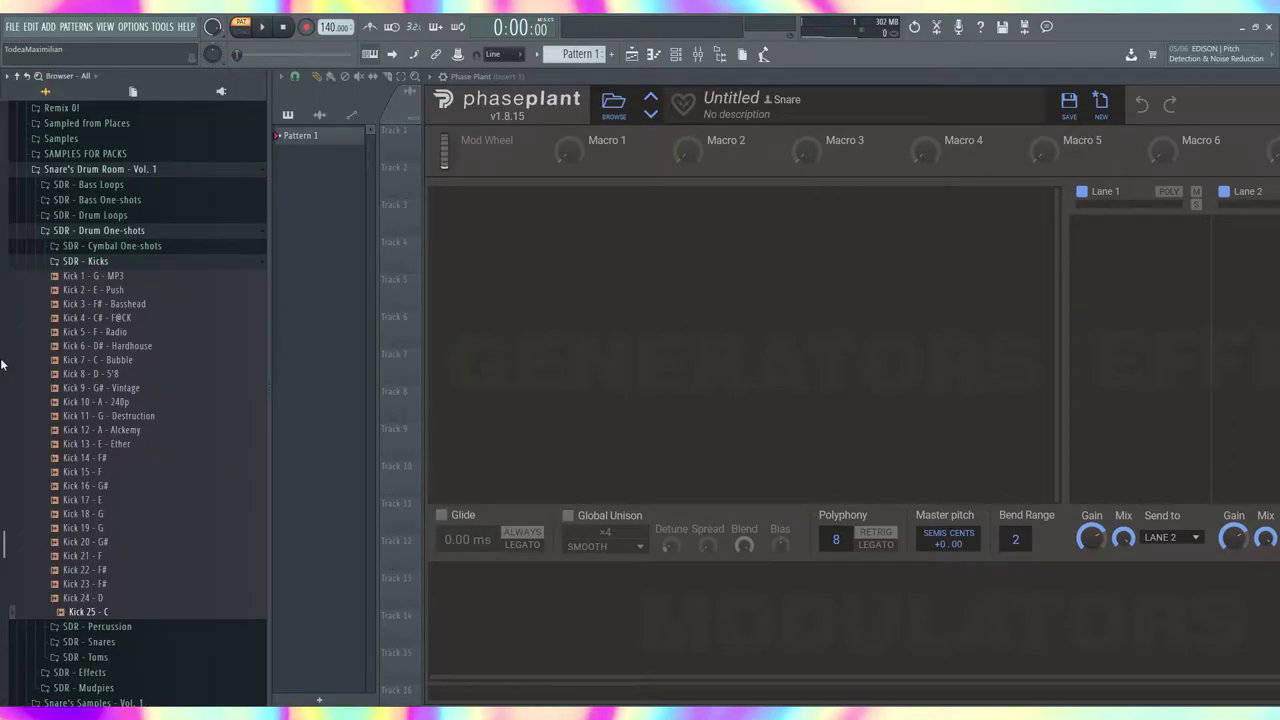
scroll(74, 396, "up", 2)
left_click(109, 397)
left_click(106, 406)
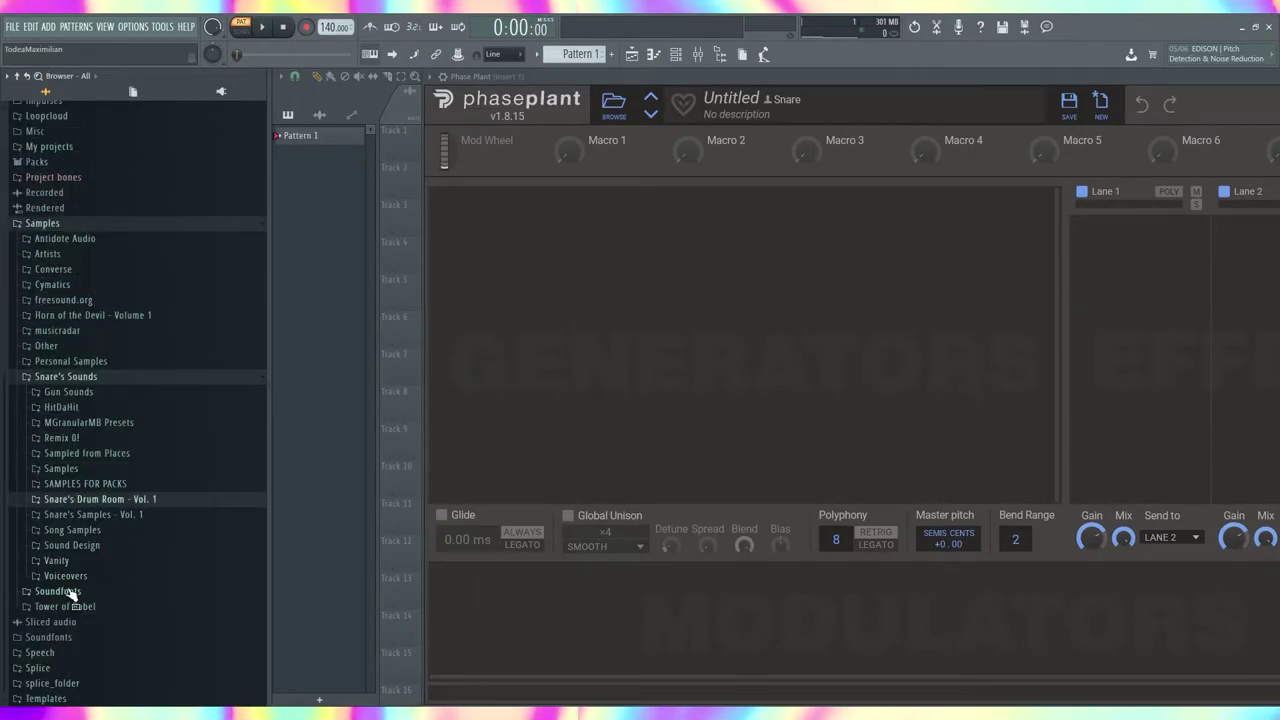
Look through the Tower of Babel - Tearout Vol. 1 drum one-shots and audition the TB - Tom Fill - 1 sample.
left_click(66, 606)
left_click(90, 593)
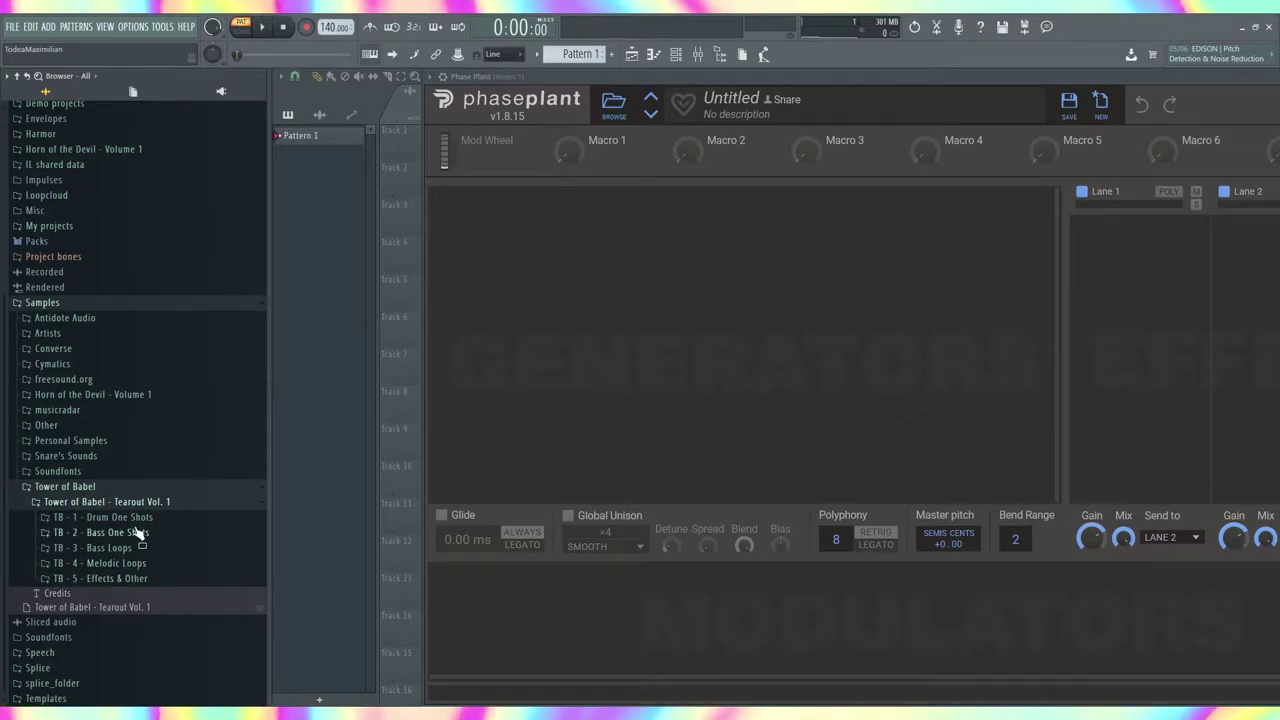
left_click(105, 519)
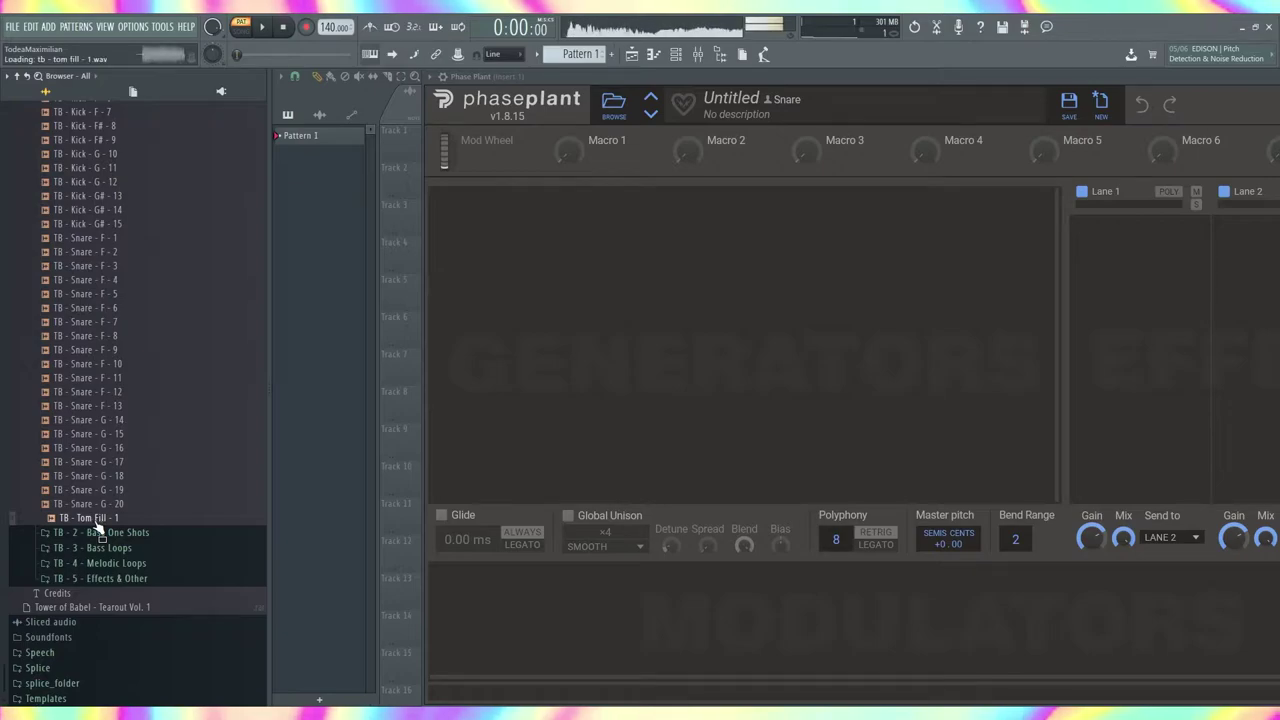
scroll(31, 446, "up", 8)
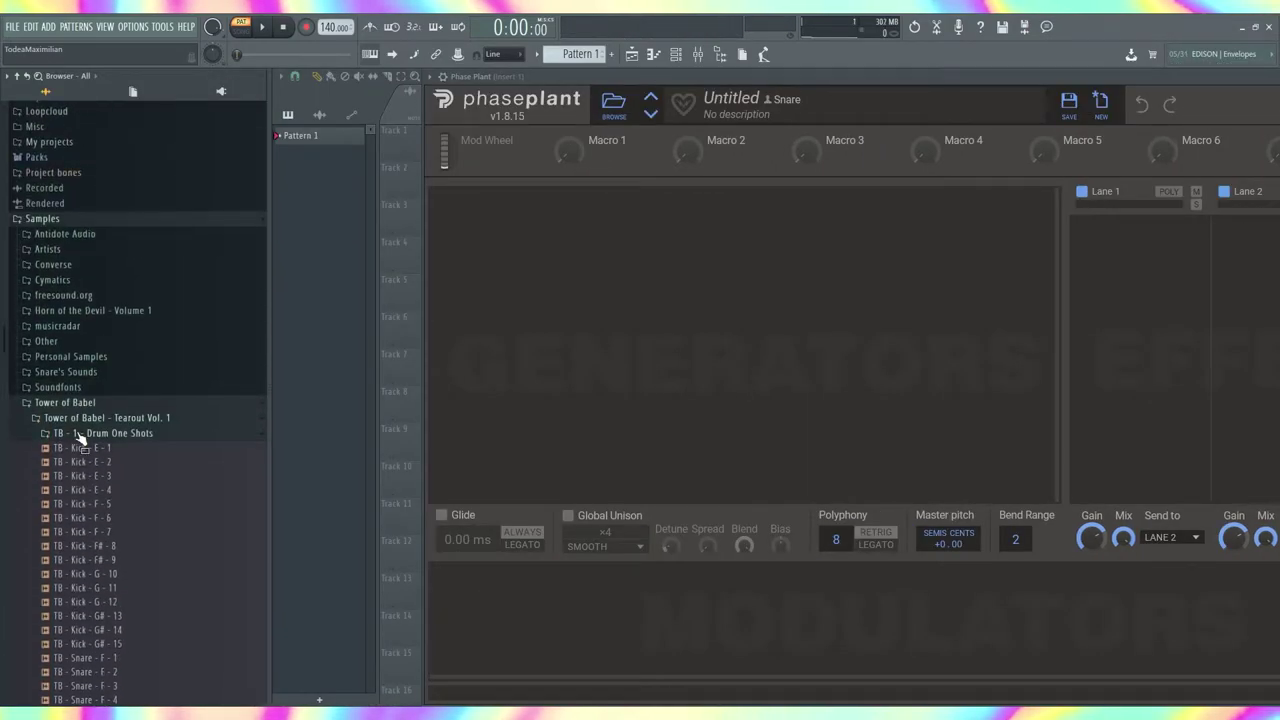
left_click(81, 436)
left_click(97, 502)
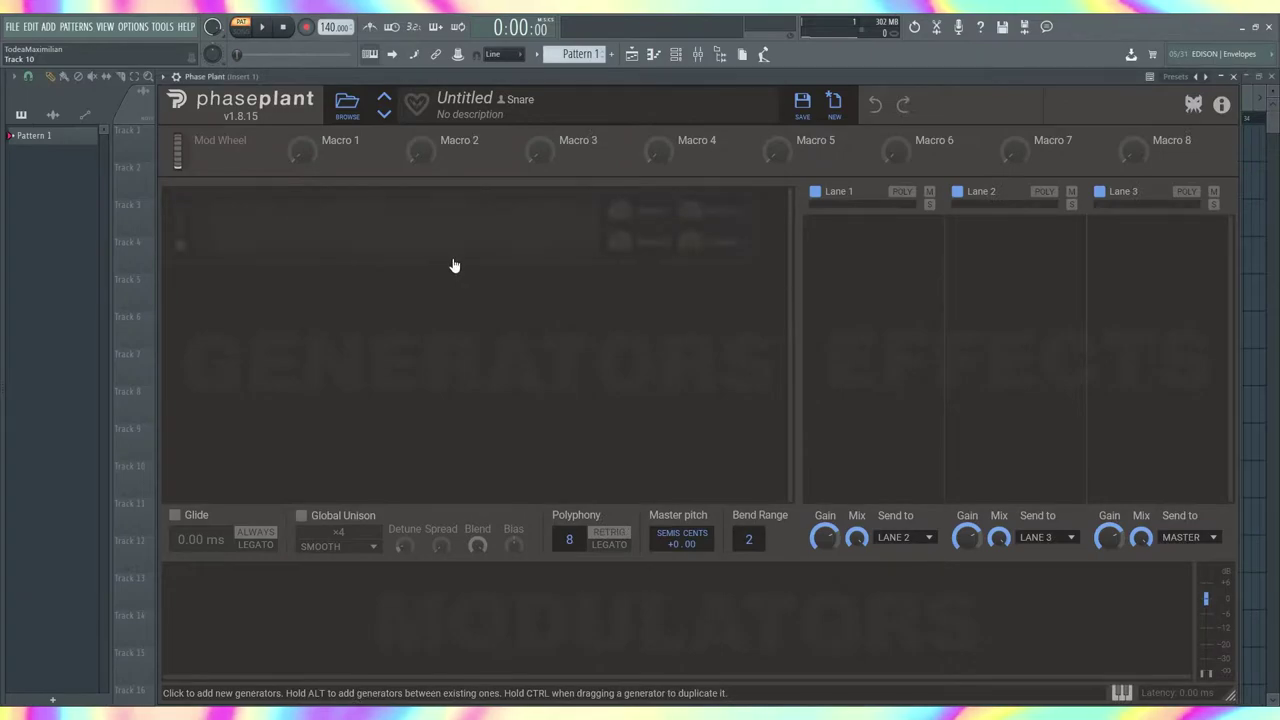
Add a wavetable generator and a decaying LFO to the blank patch, with the wavetable pitch lowered to -24 semitones.
left_click(454, 265)
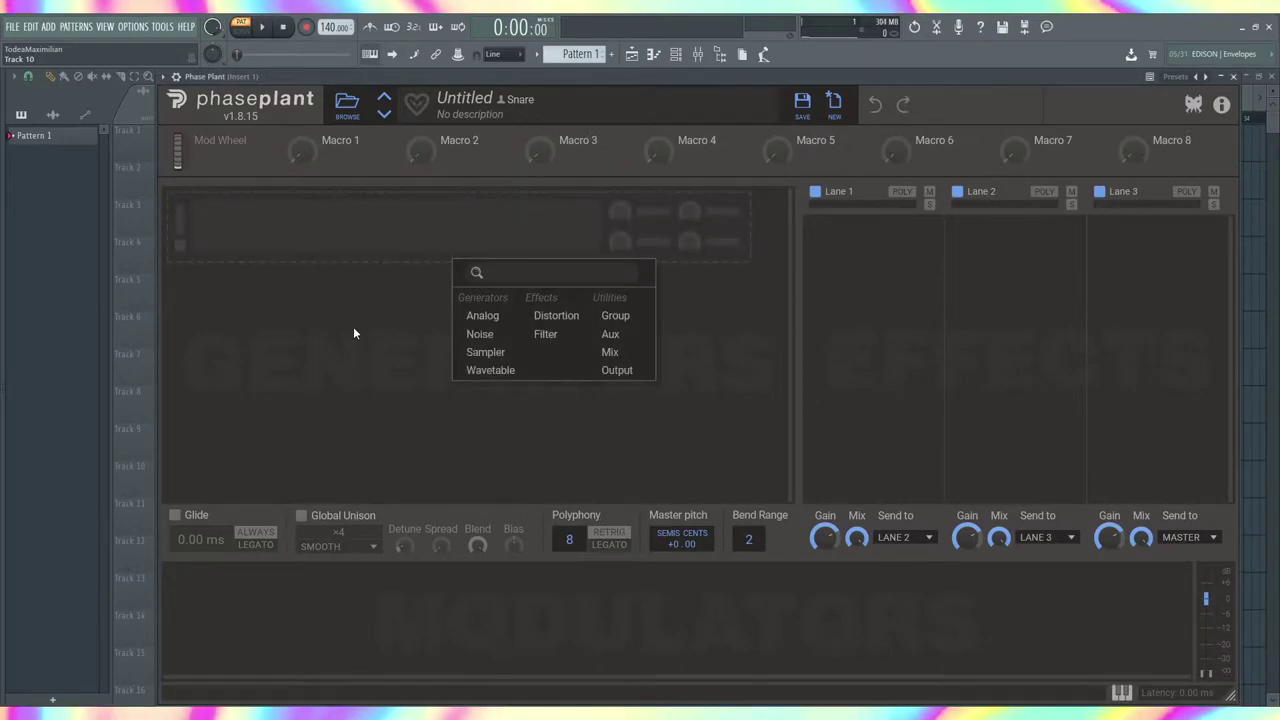
left_click(488, 370)
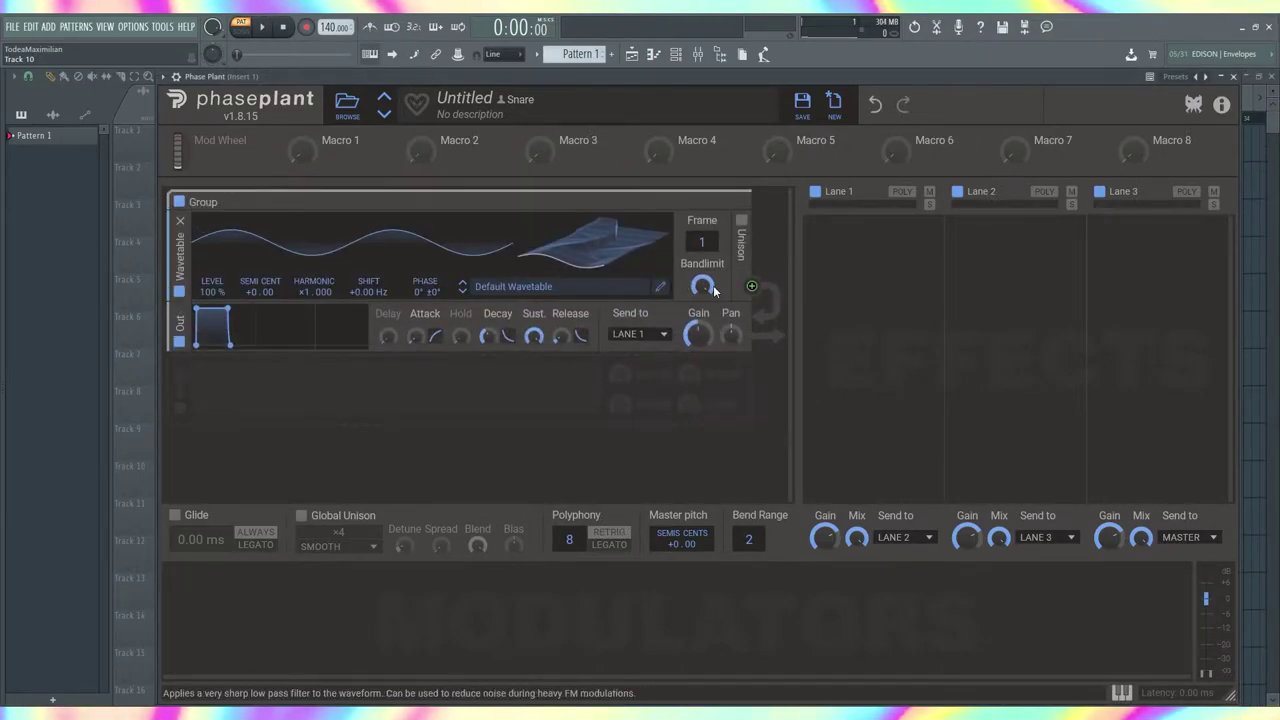
left_click(235, 600)
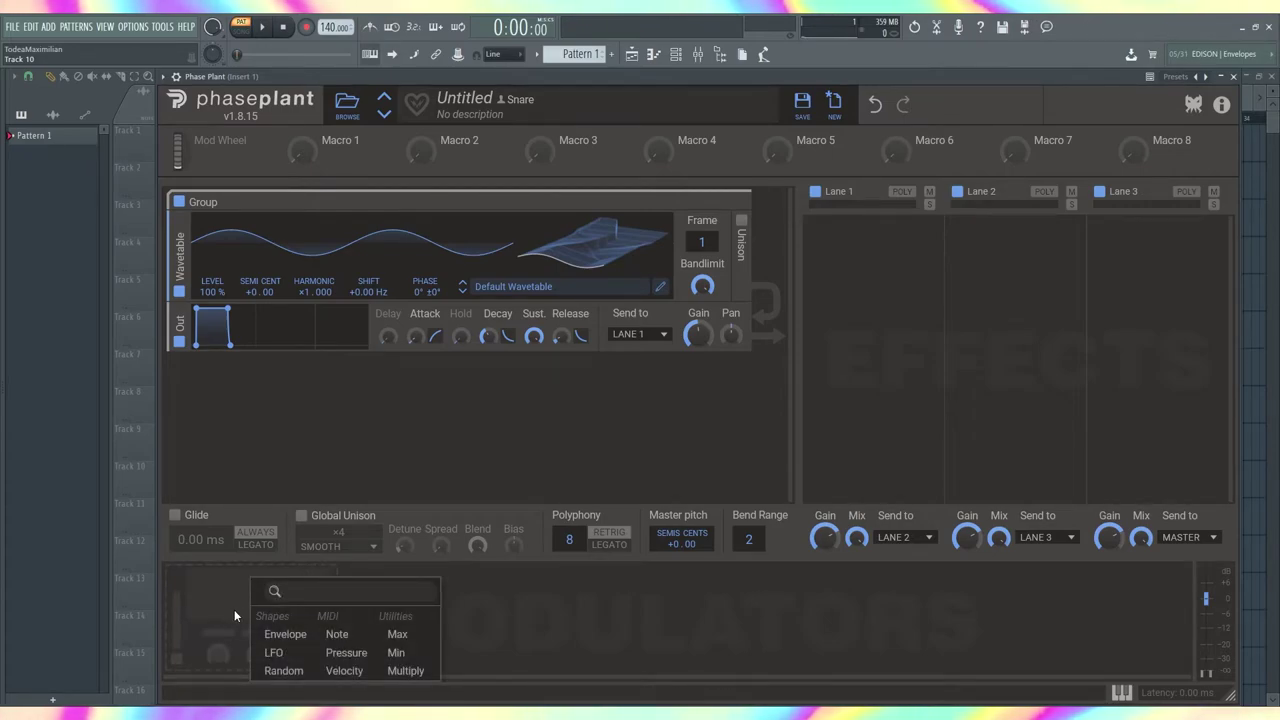
left_click(271, 652)
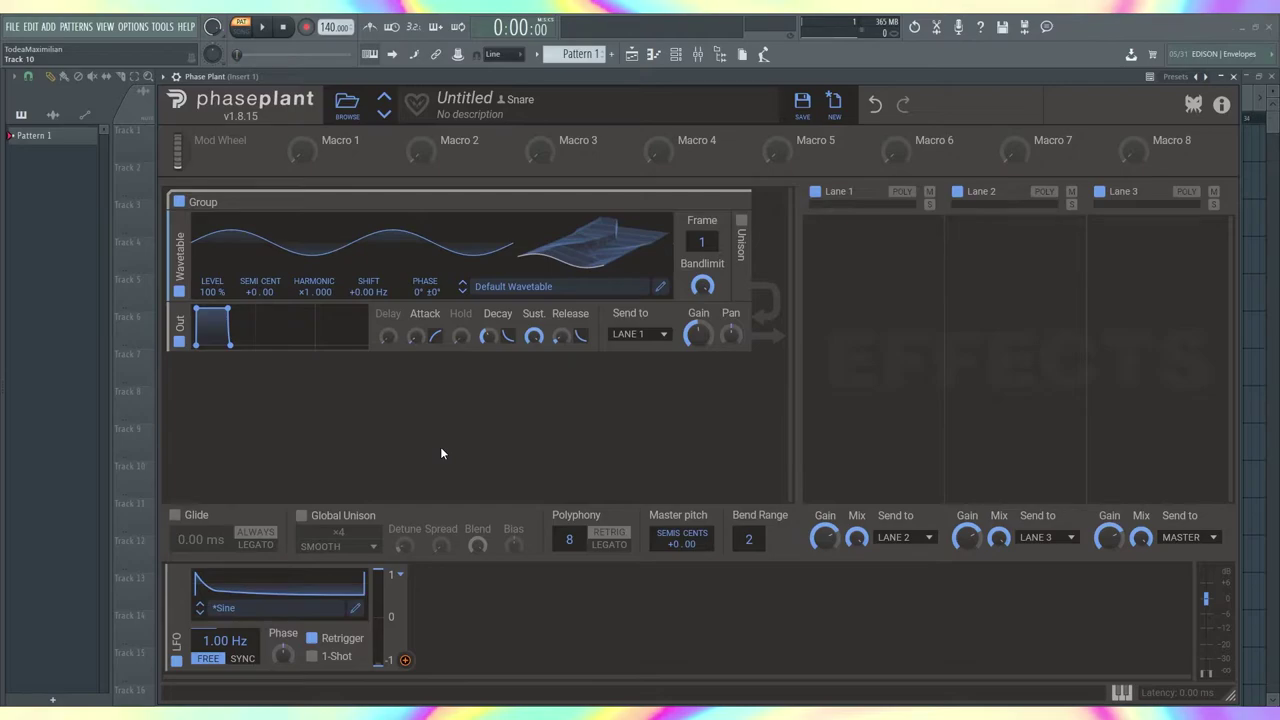
left_click_drag(252, 290, 252, 386)
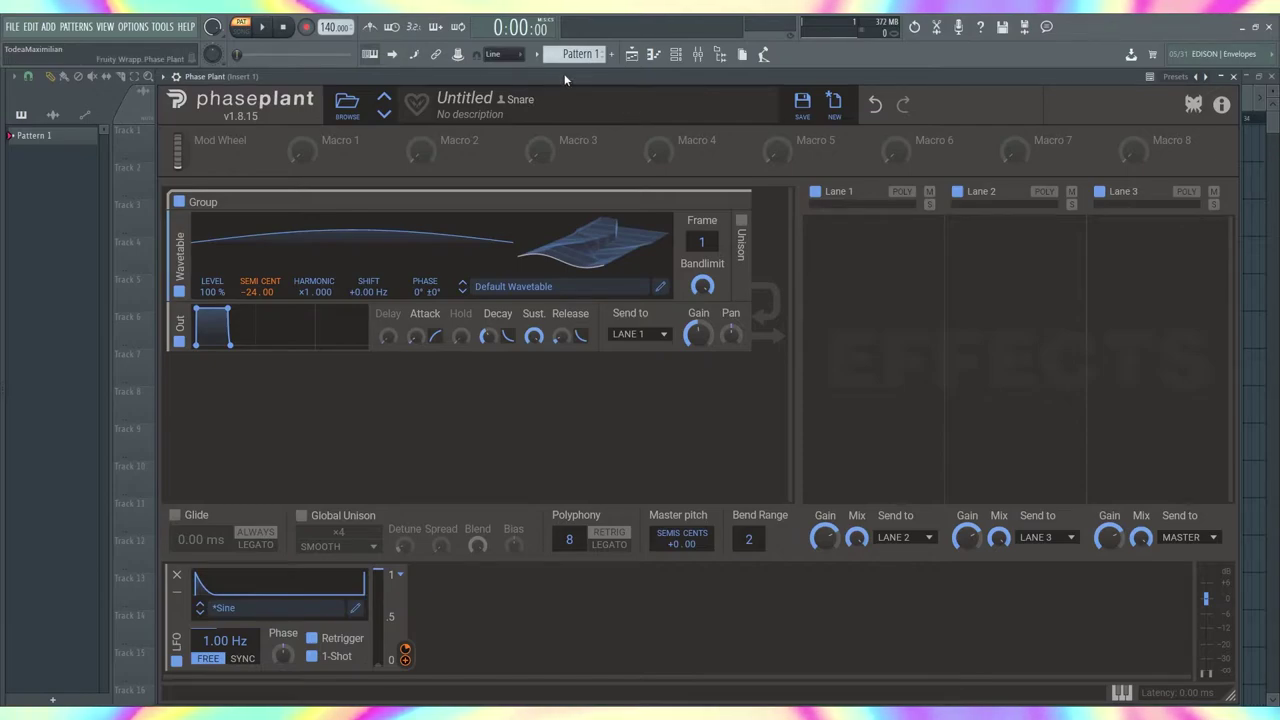
Duplicate the LFO as a second modulator at 3.18 Hz and shape the group's output envelope into a short decay.
left_click(374, 625)
left_click_drag(374, 627, 445, 627)
left_click_drag(178, 624, 435, 614)
left_click_drag(180, 388, 207, 395)
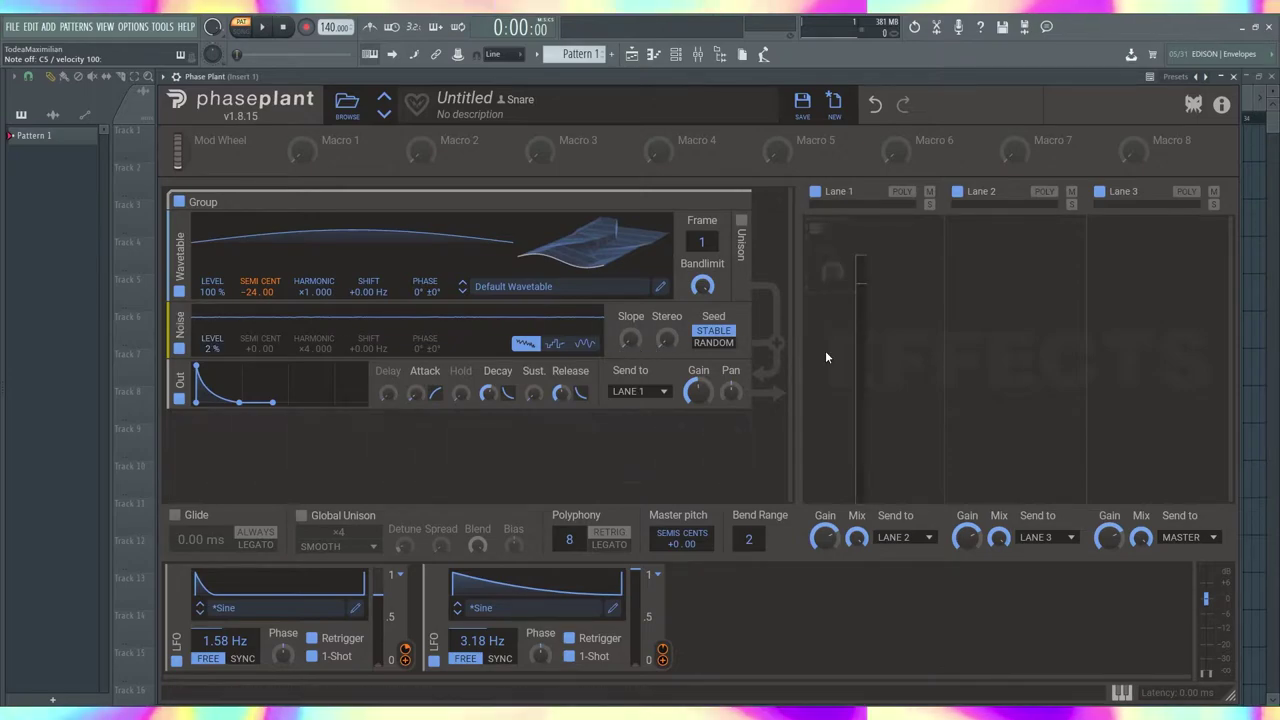
Add Disperser, Bitcrush and Distortion effects in that order to the empty Lane 1.
left_click(825, 350)
left_click(871, 425)
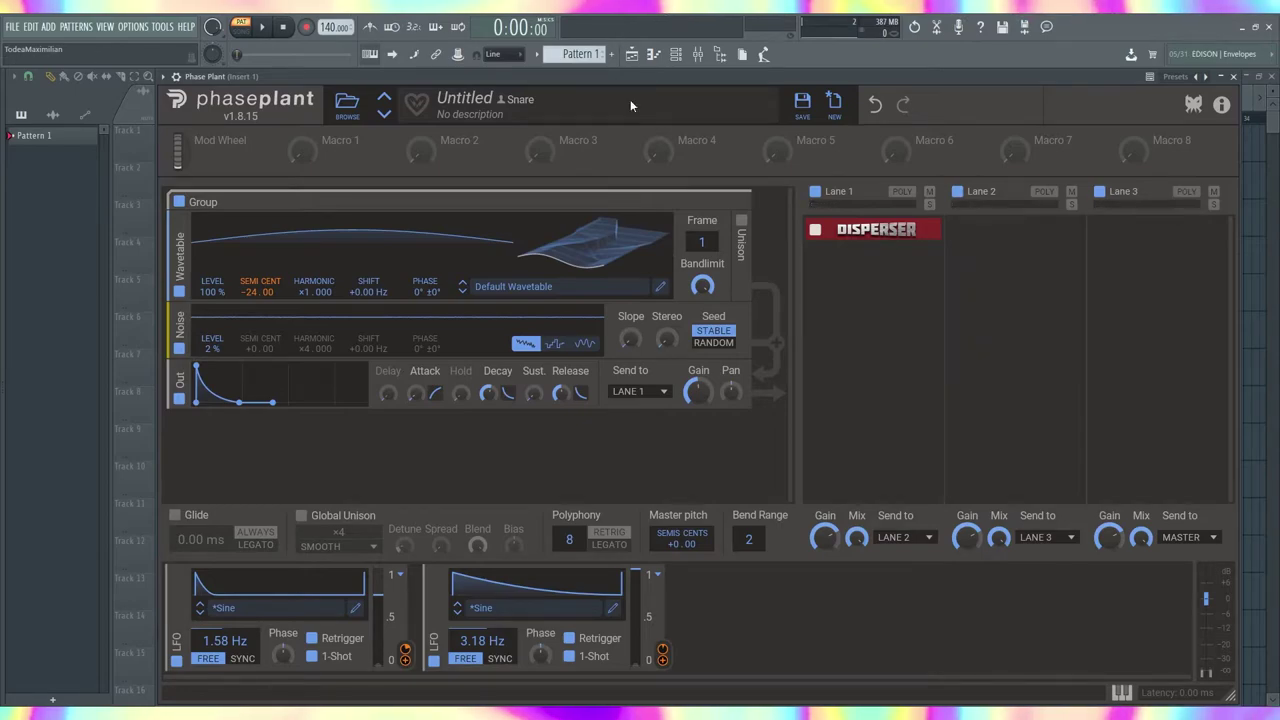
left_click(852, 271)
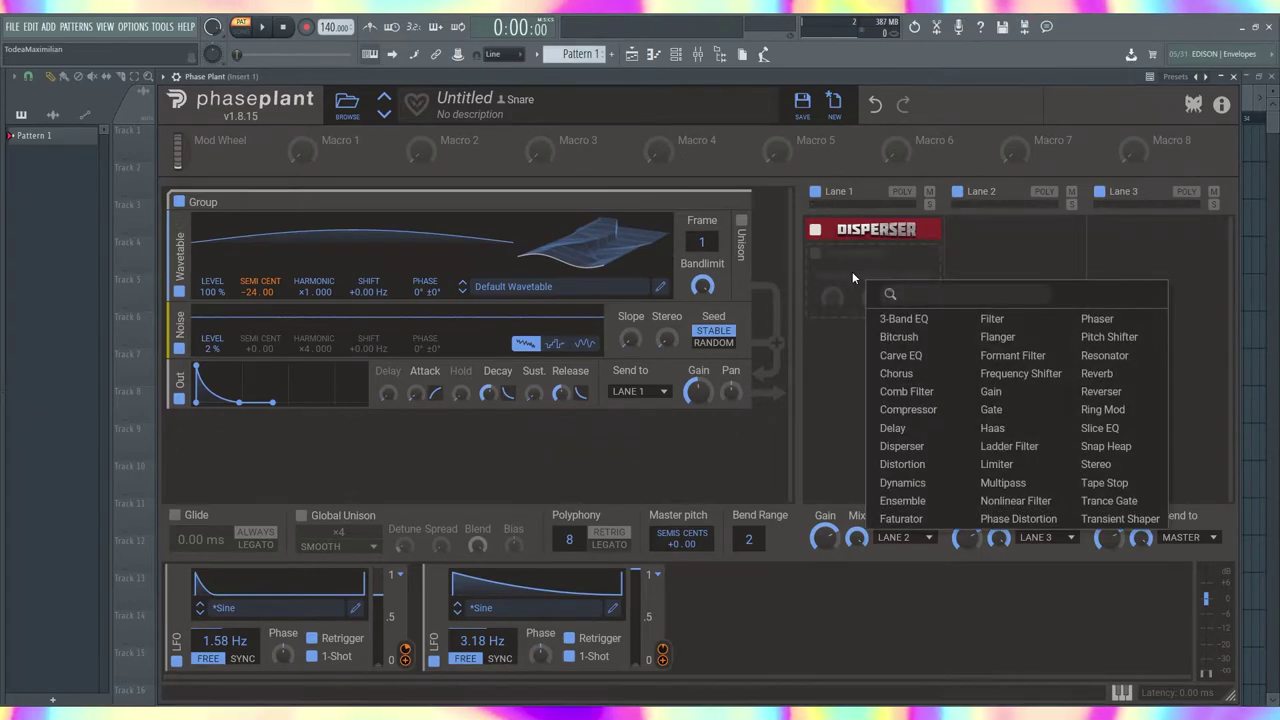
left_click(902, 464)
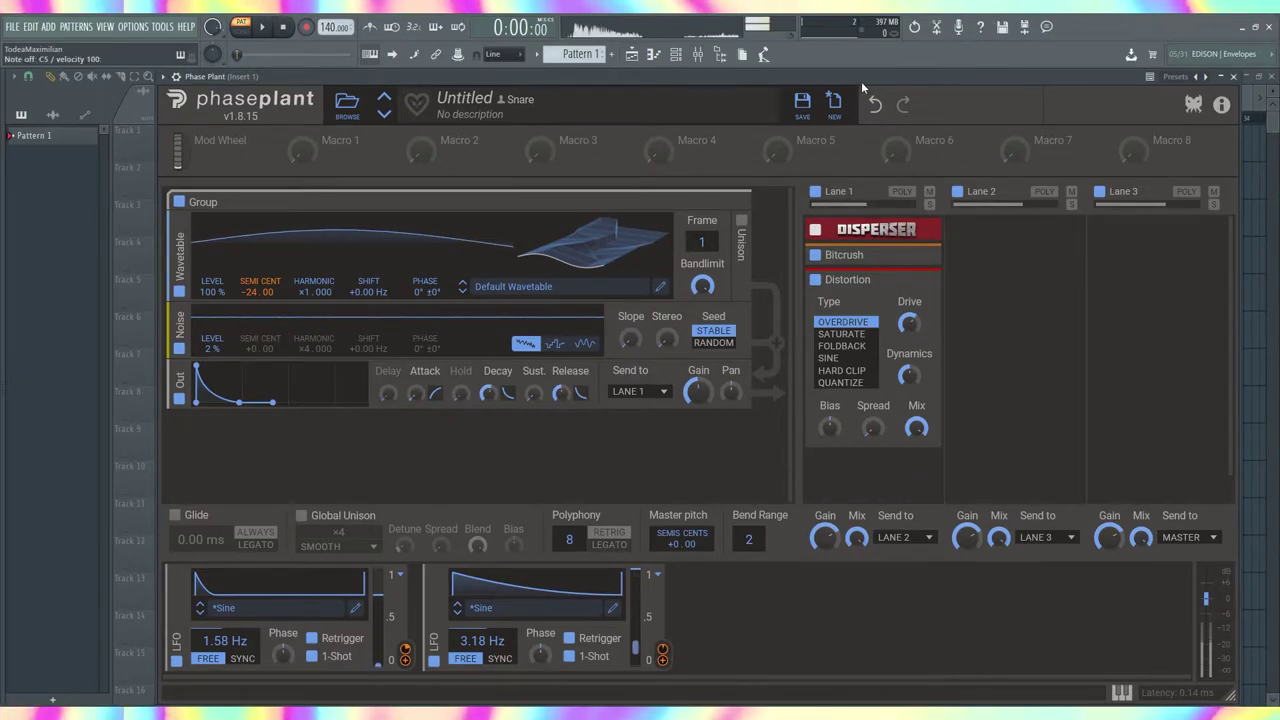
Add another Disperser after the Distortion in Lane 1, tune it to about 130 Hz, and duplicate it directly below.
left_click(881, 307)
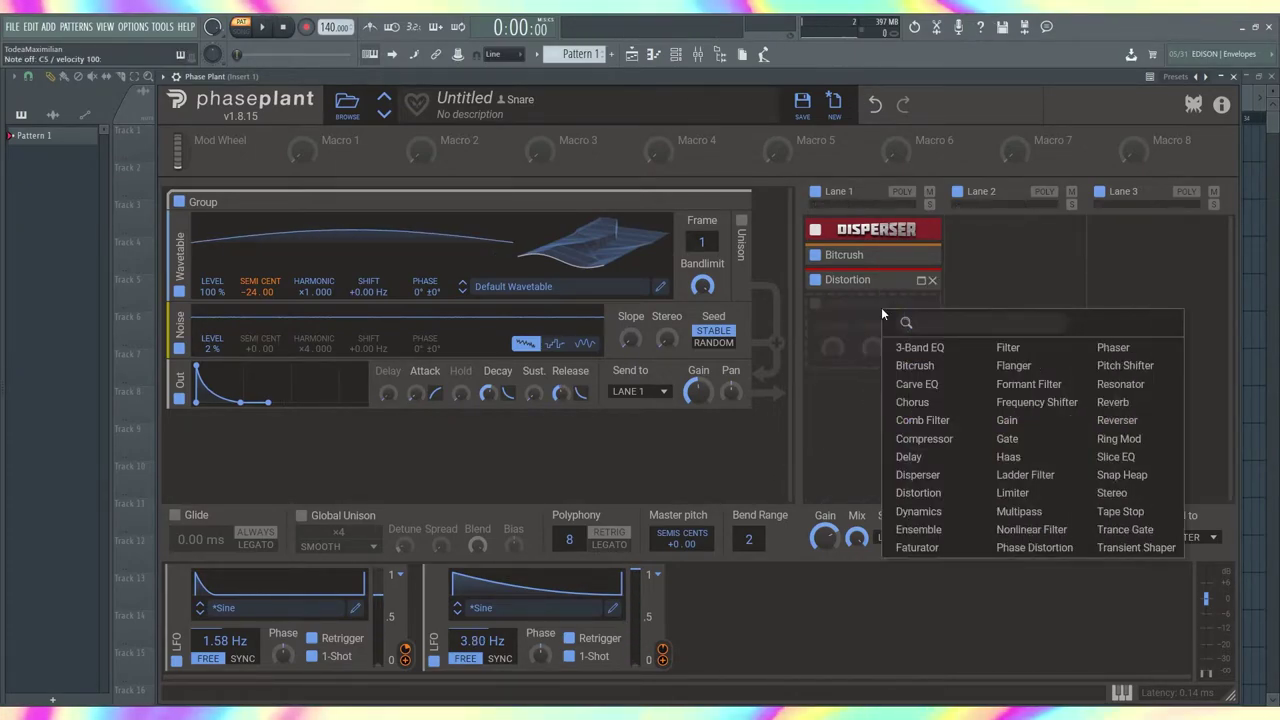
left_click(918, 475)
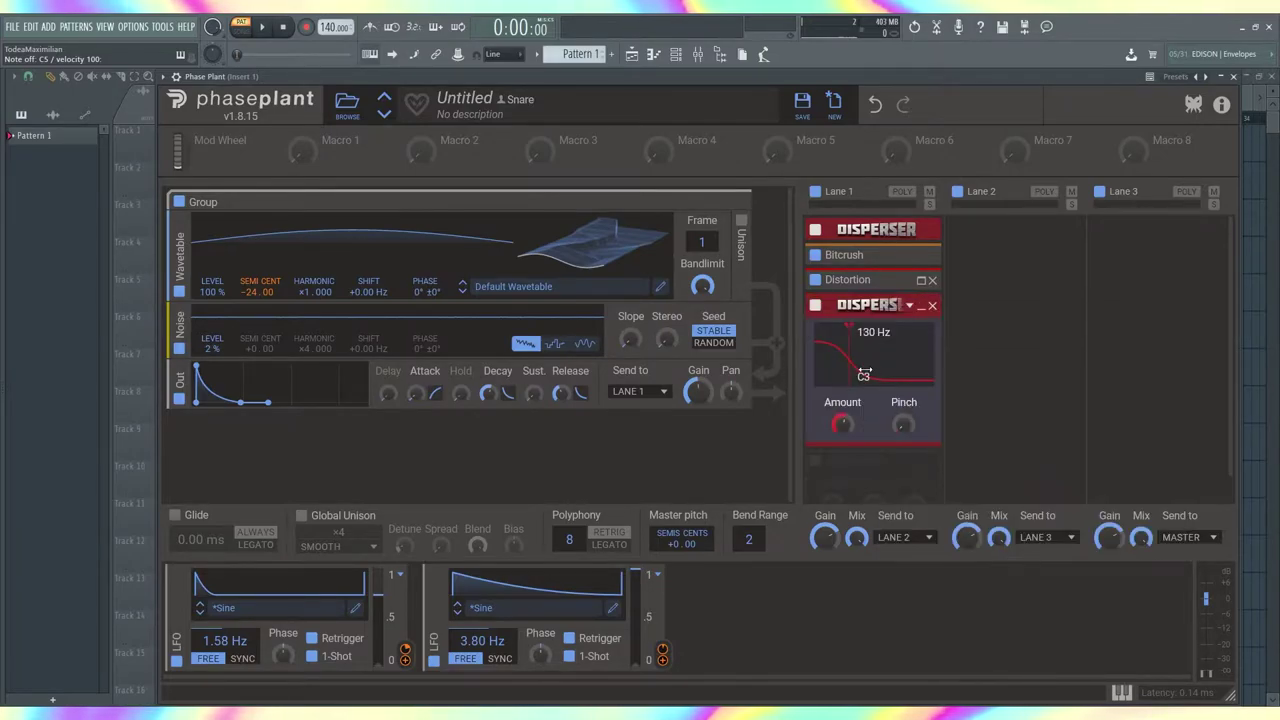
double_click(891, 306)
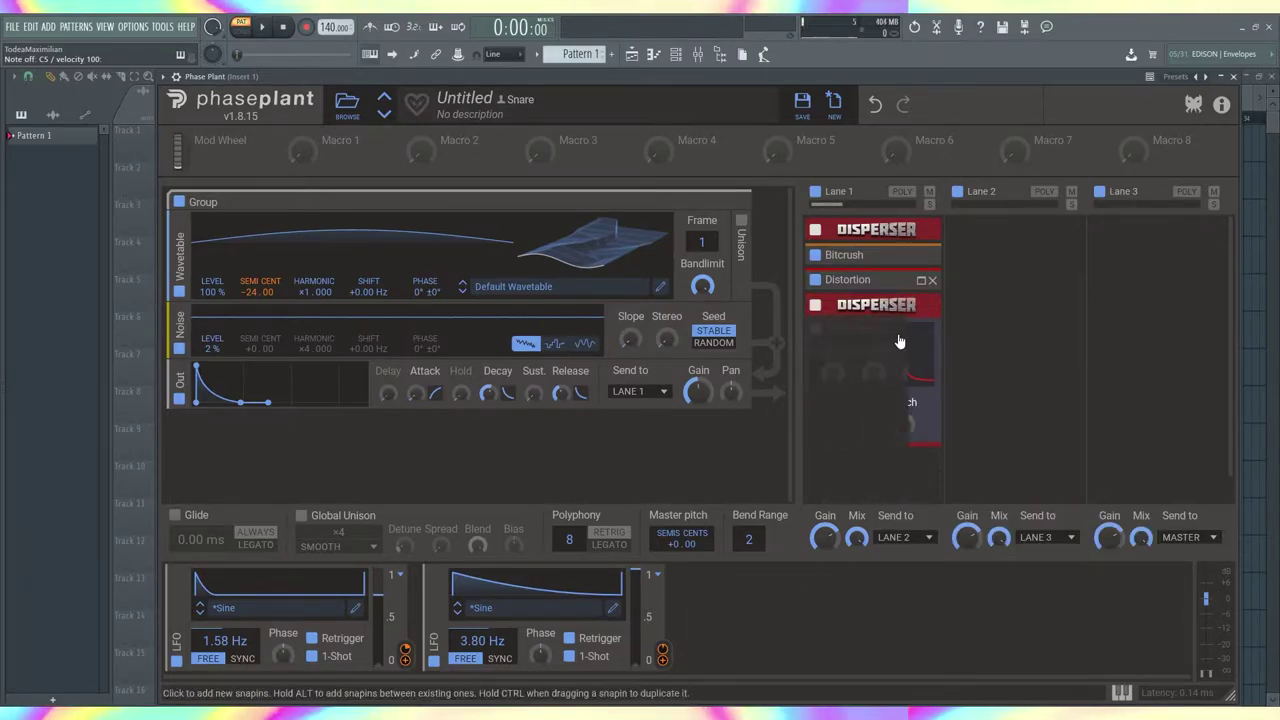
left_click_drag(891, 306, 889, 345)
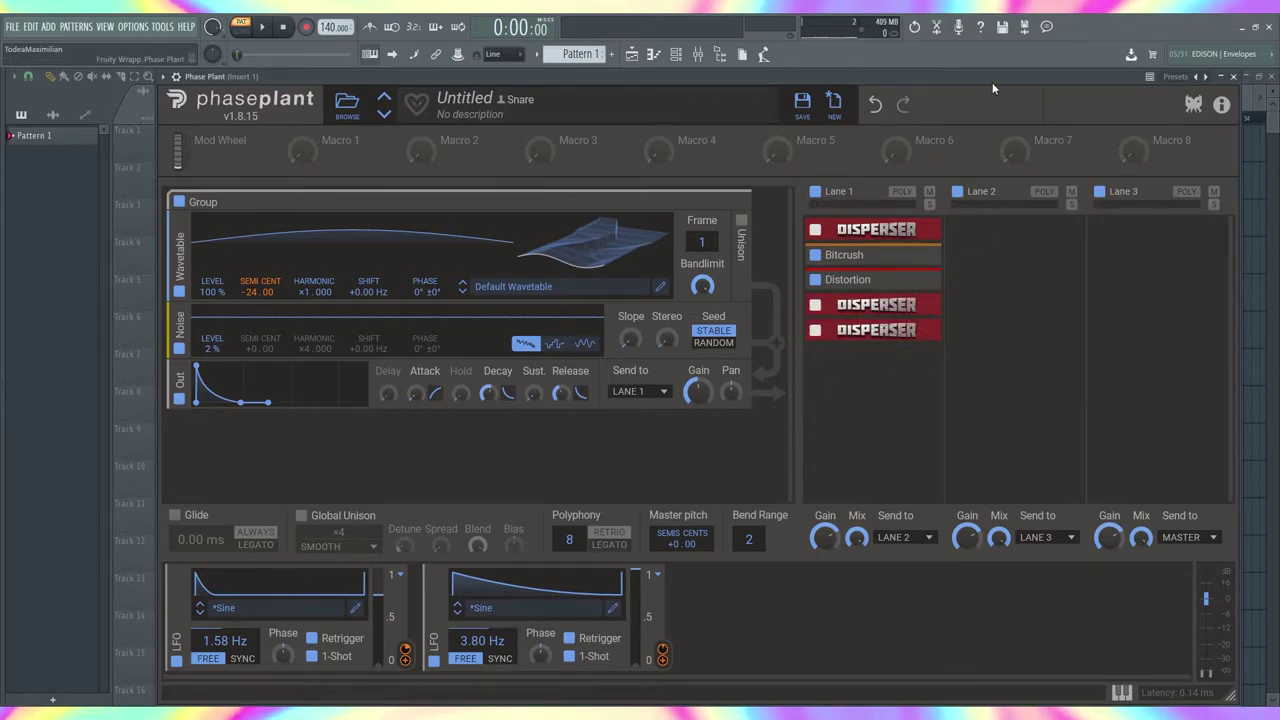
Finish Lane 1 with a second Distortion set to Saturate and a Filter placed just before it.
key("z")
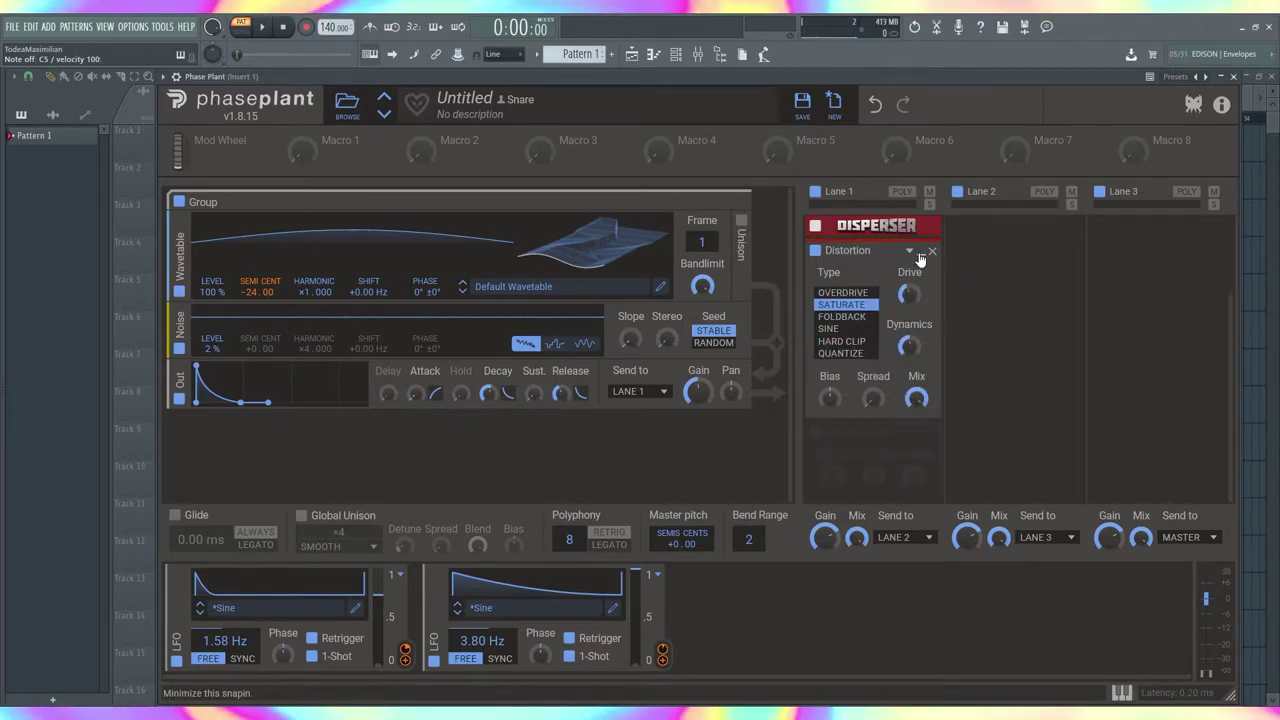
left_click(918, 255)
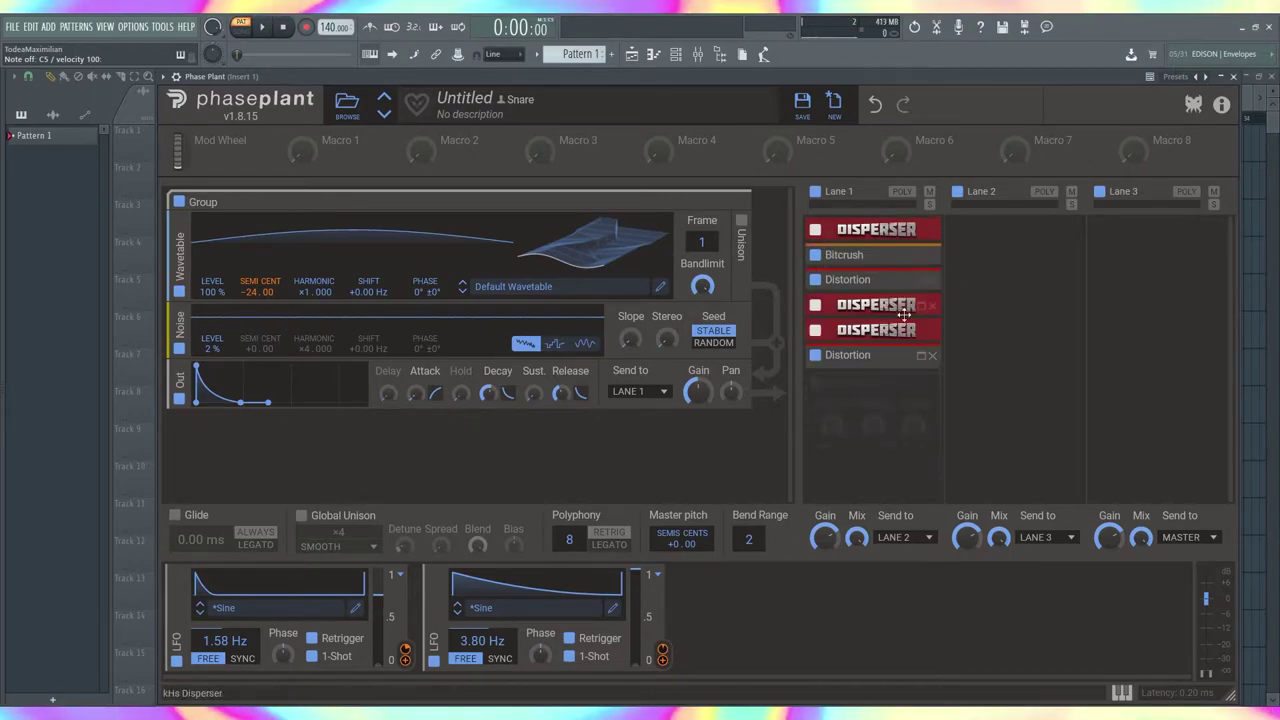
left_click(852, 416)
left_click(993, 455)
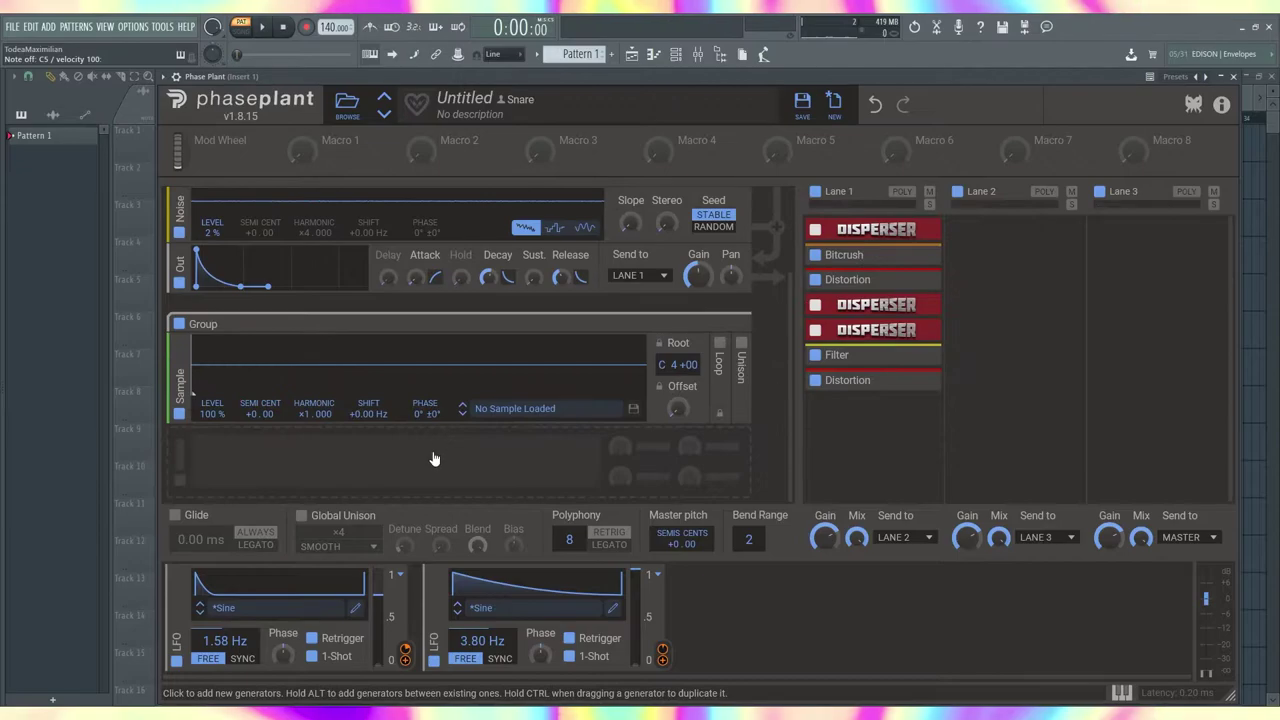
Add an output beneath the sampler in the new second generator group.
left_click(434, 458)
left_click(604, 570)
scroll(555, 464, "down", 1)
Open the Transients folder of the Vanity pack inside Snare's Sounds in the sample browser.
mouse_move(2, 472)
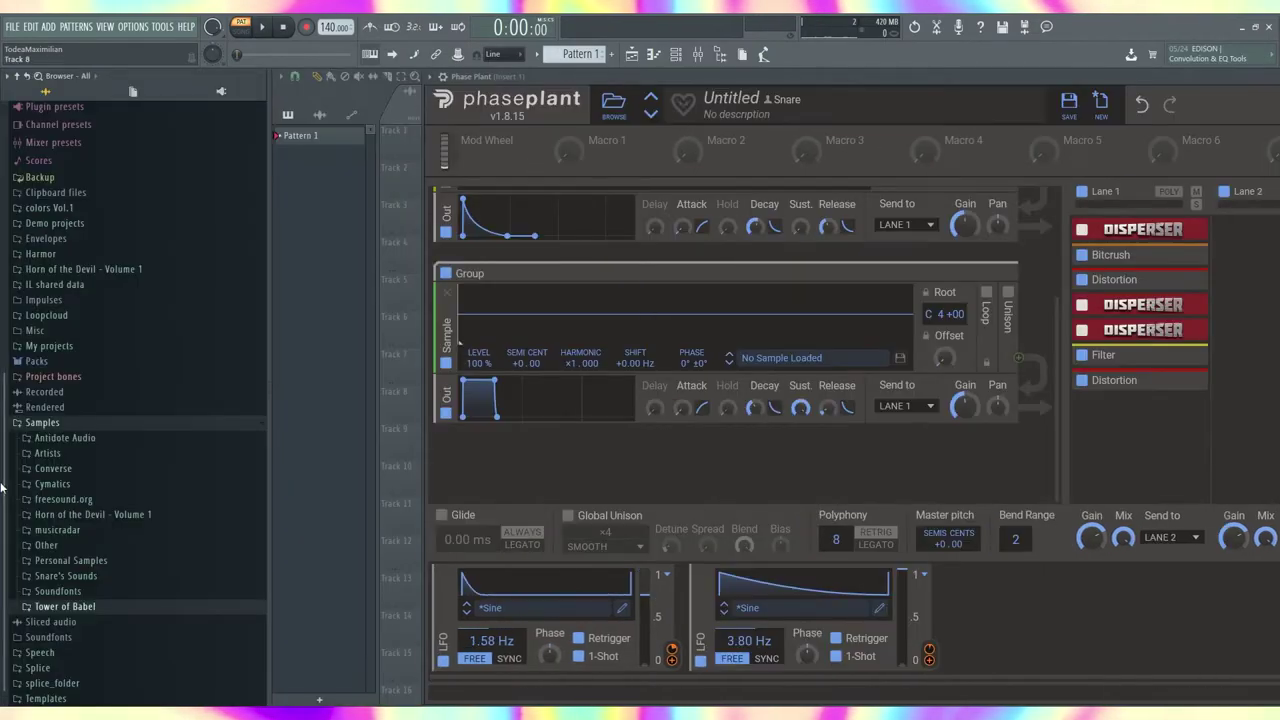
left_click(78, 577)
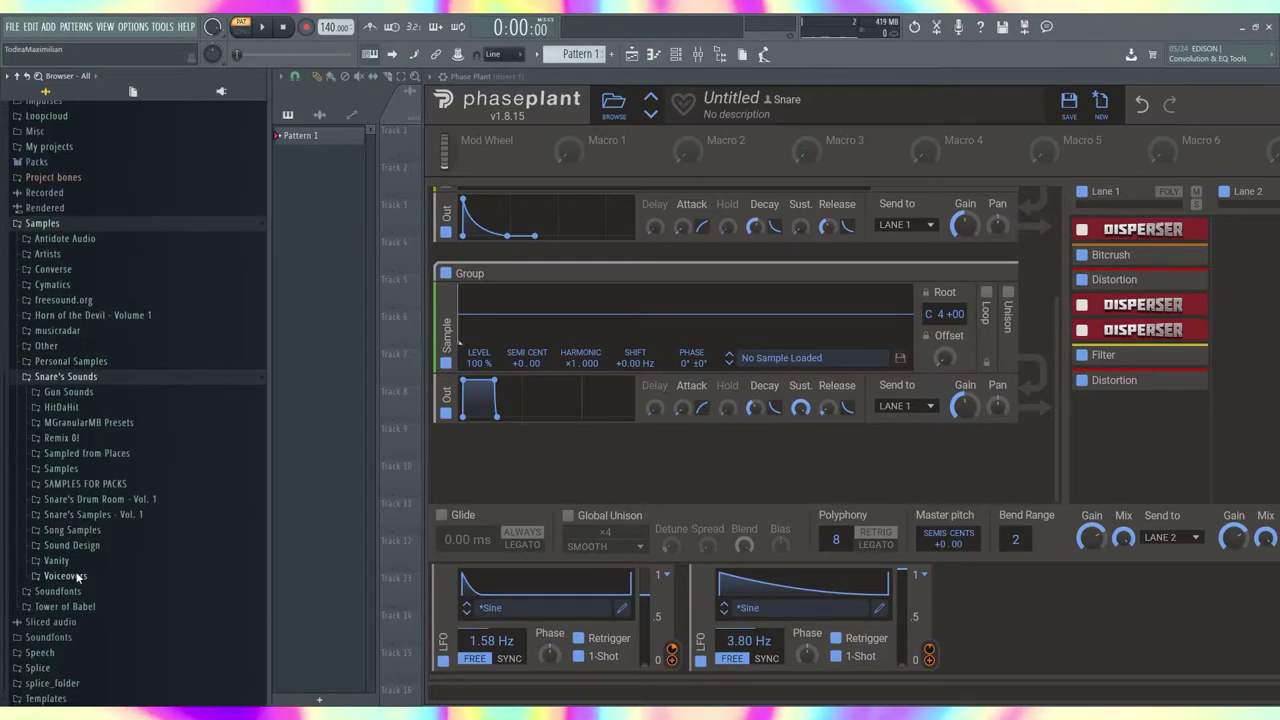
left_click(81, 562)
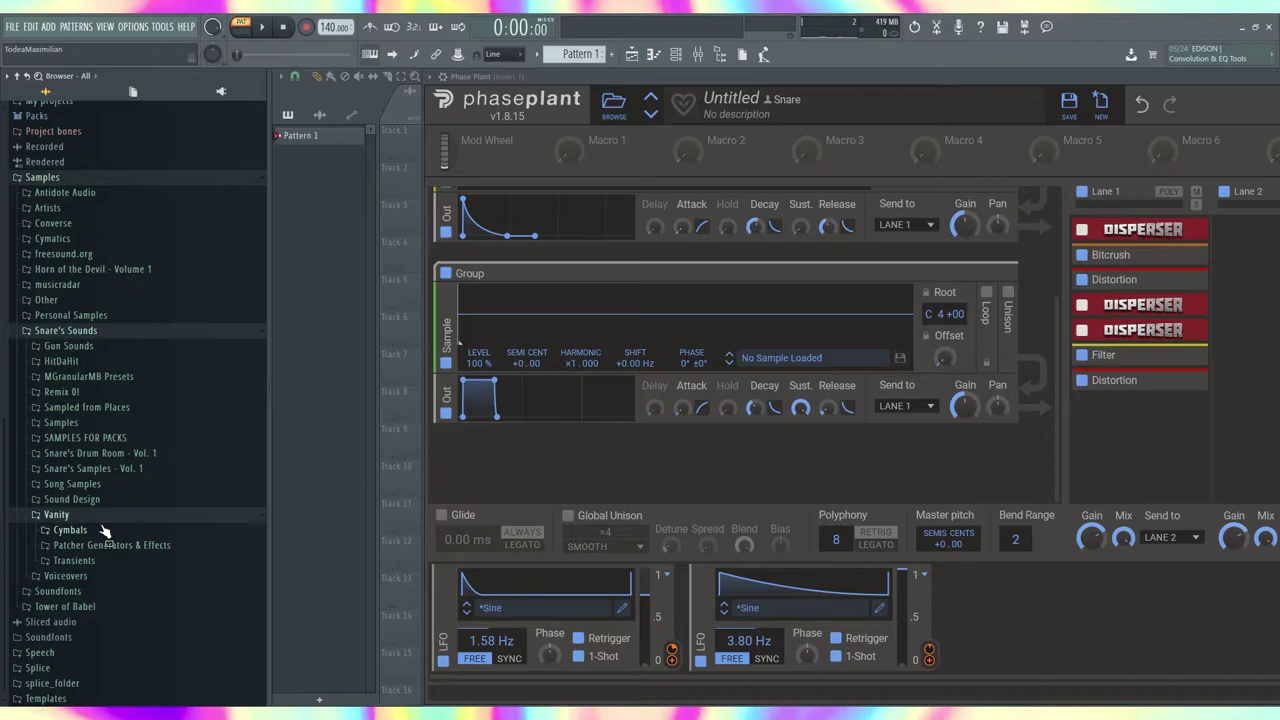
left_click(80, 560)
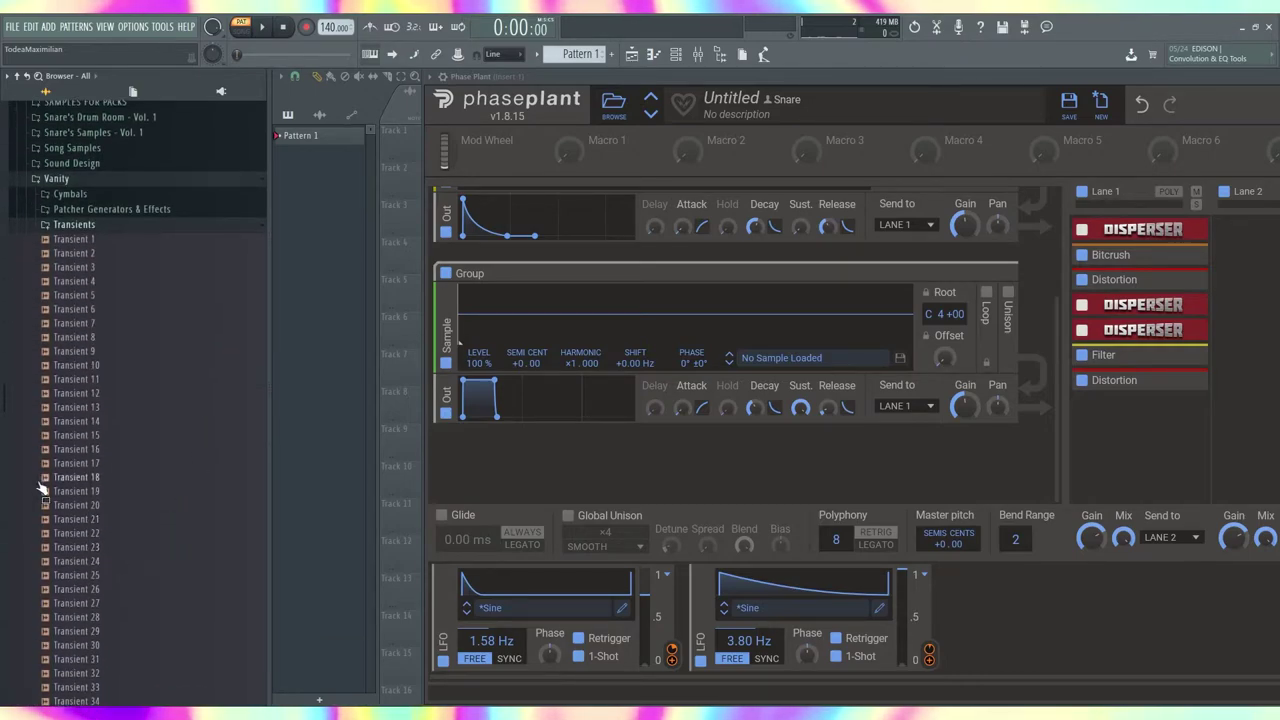
Audition several transient samples and load Transient 63 into the empty sampler.
scroll(63, 486, "down", 10)
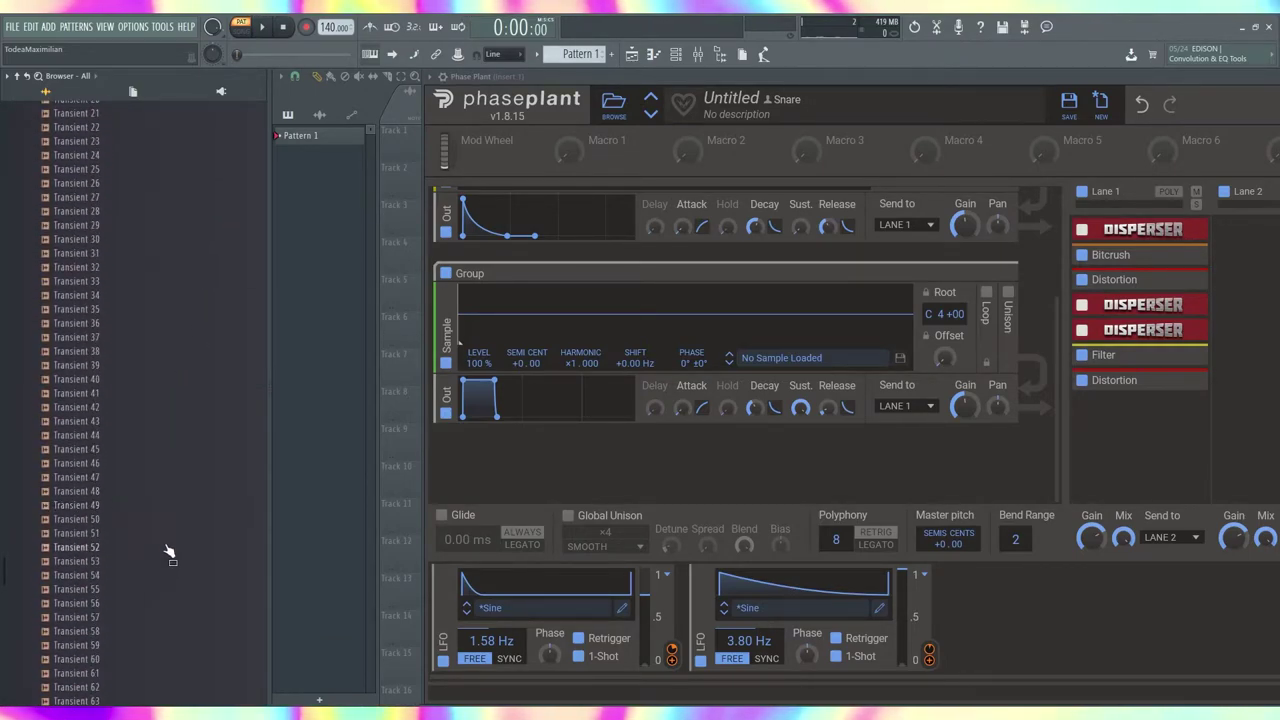
scroll(165, 549, "up", 6)
left_click(96, 351)
left_click(97, 421)
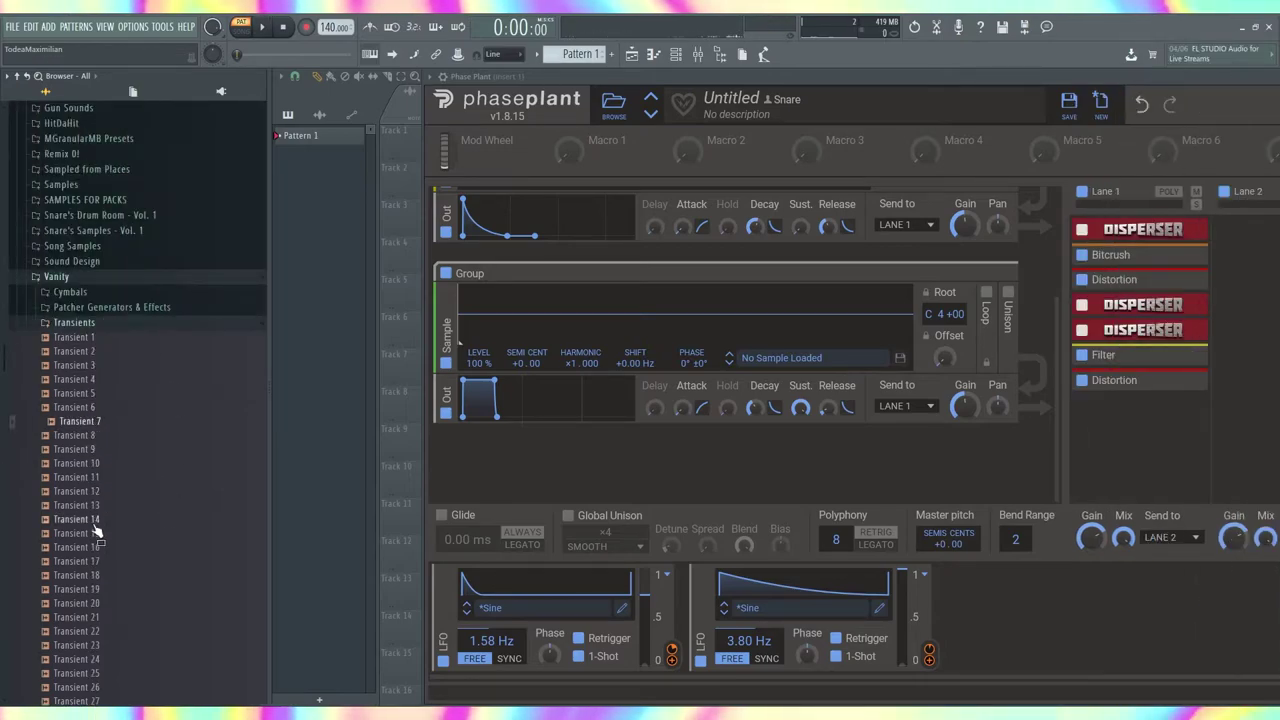
scroll(98, 531, "down", 4)
left_click(100, 366)
left_click(100, 477)
left_click(112, 407)
left_click(106, 267)
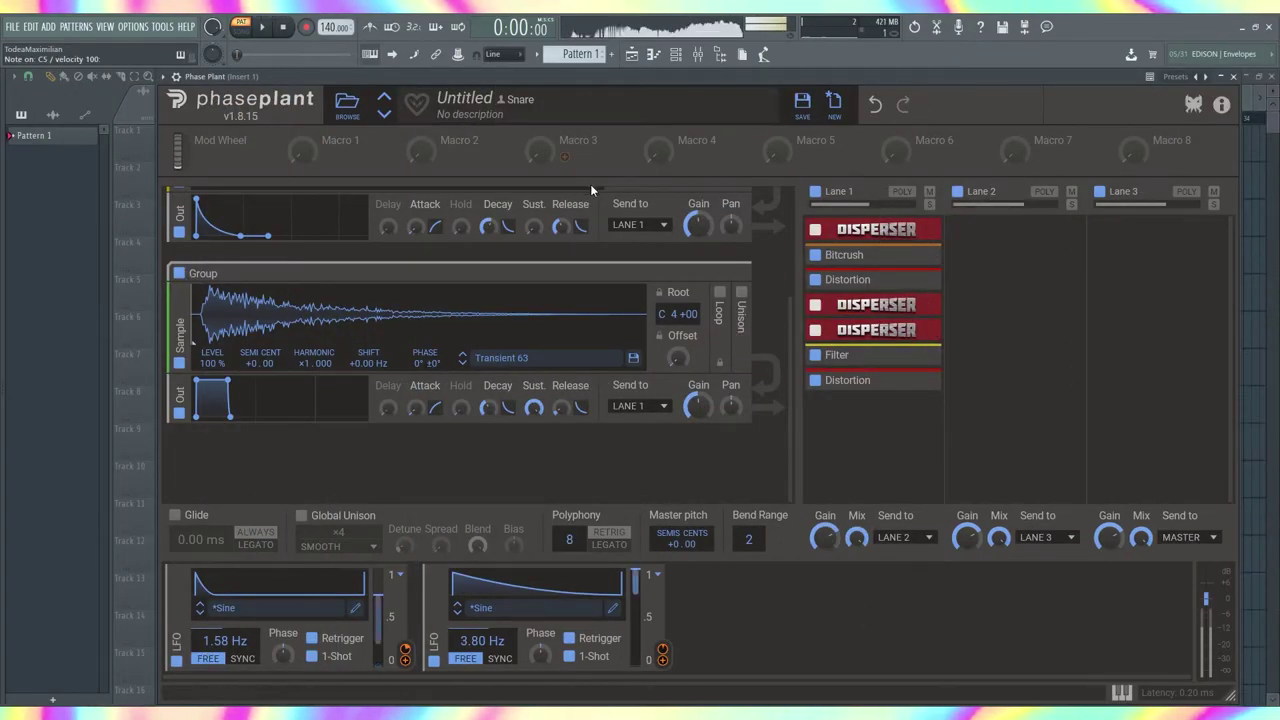
left_click(405, 475)
left_click(418, 527)
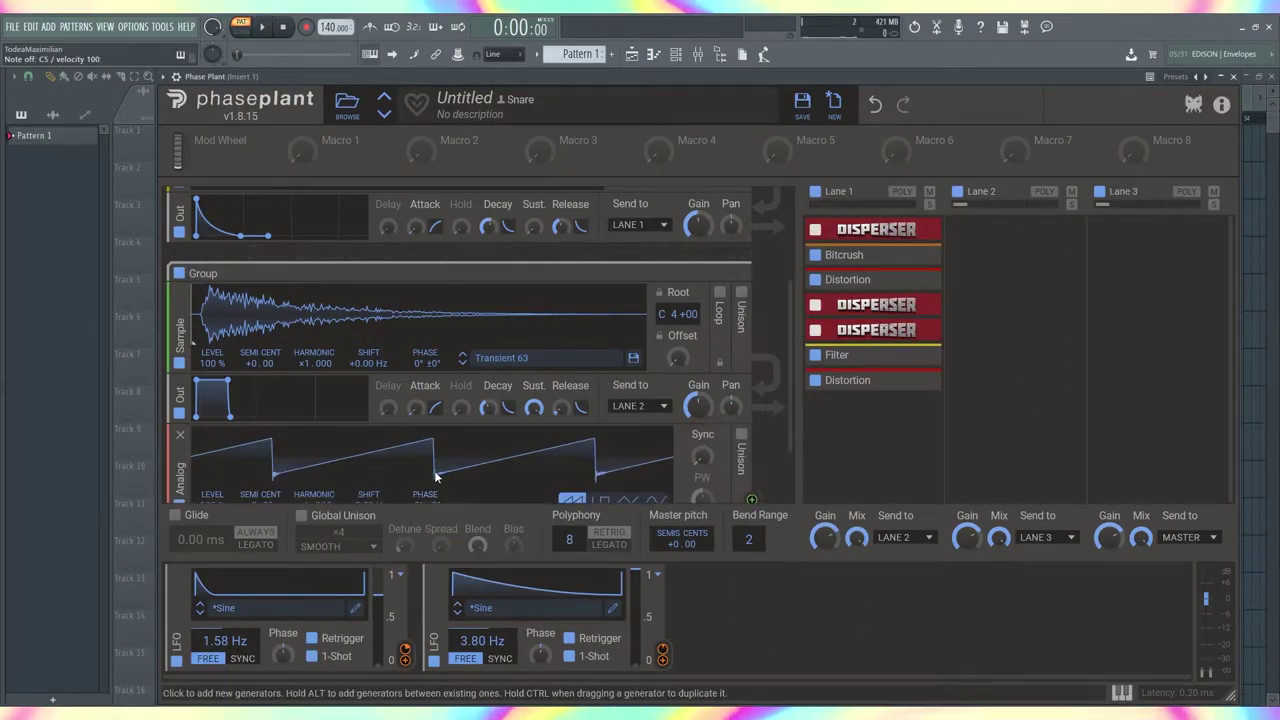
left_click(180, 434)
Add a noise generator beneath the Transient 63 group and use it to modulate the sample's phase.
left_click(249, 457)
left_click(277, 531)
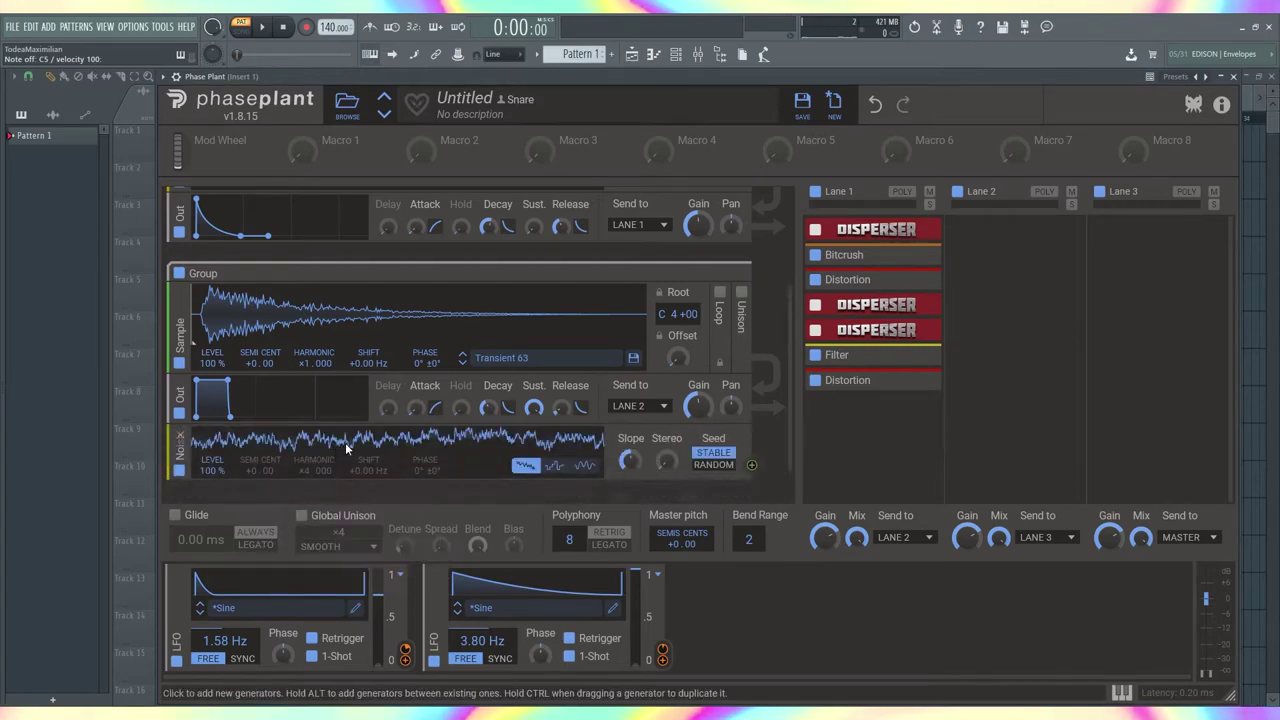
scroll(347, 449, "down", 2)
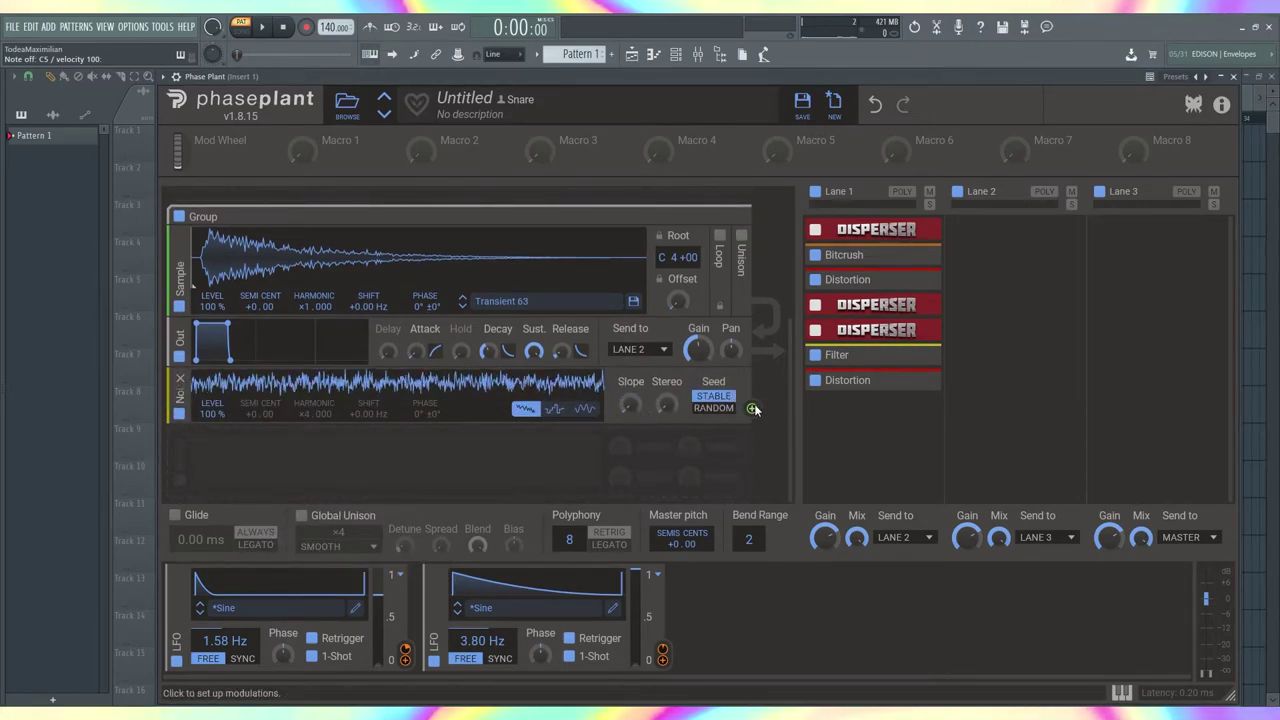
Insert a filter ahead of the output in the Transient 63 group, choose the high-shelf type and raise its gain.
left_click(230, 445)
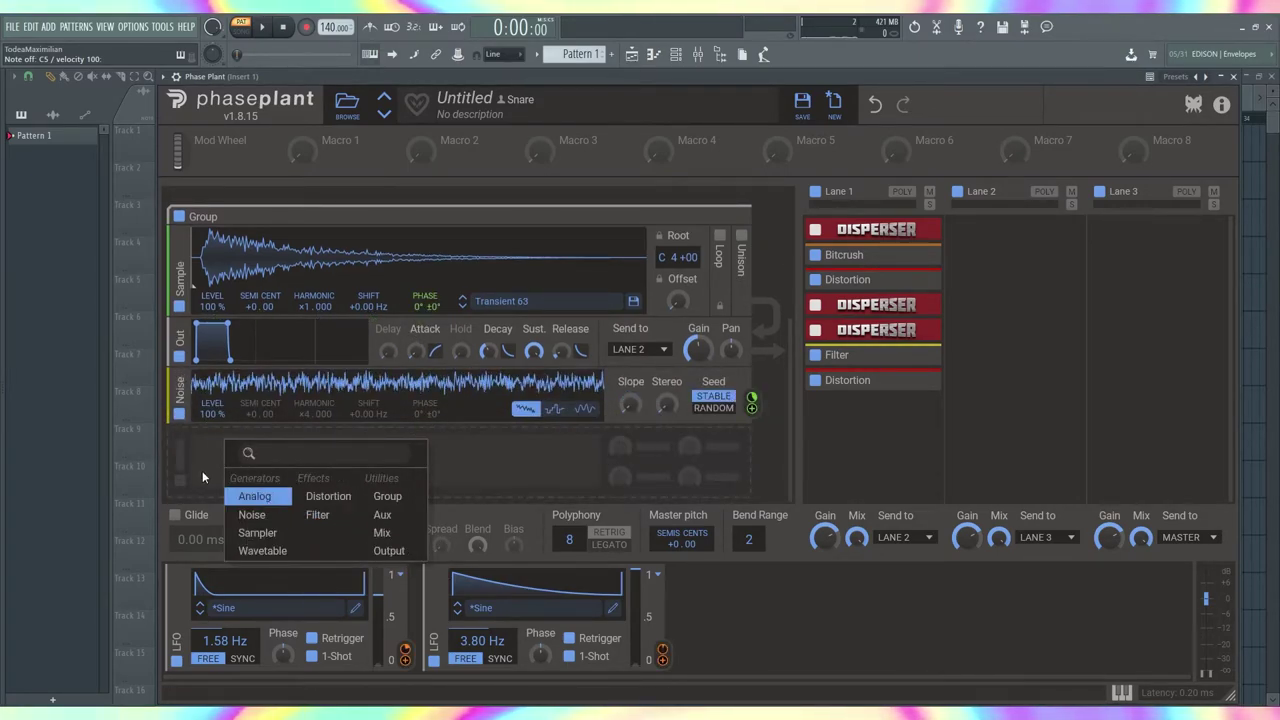
left_click(204, 477)
left_click(291, 466)
left_click(380, 533)
left_click_drag(204, 480, 197, 343)
left_click(575, 366)
left_click_drag(687, 359, 687, 334)
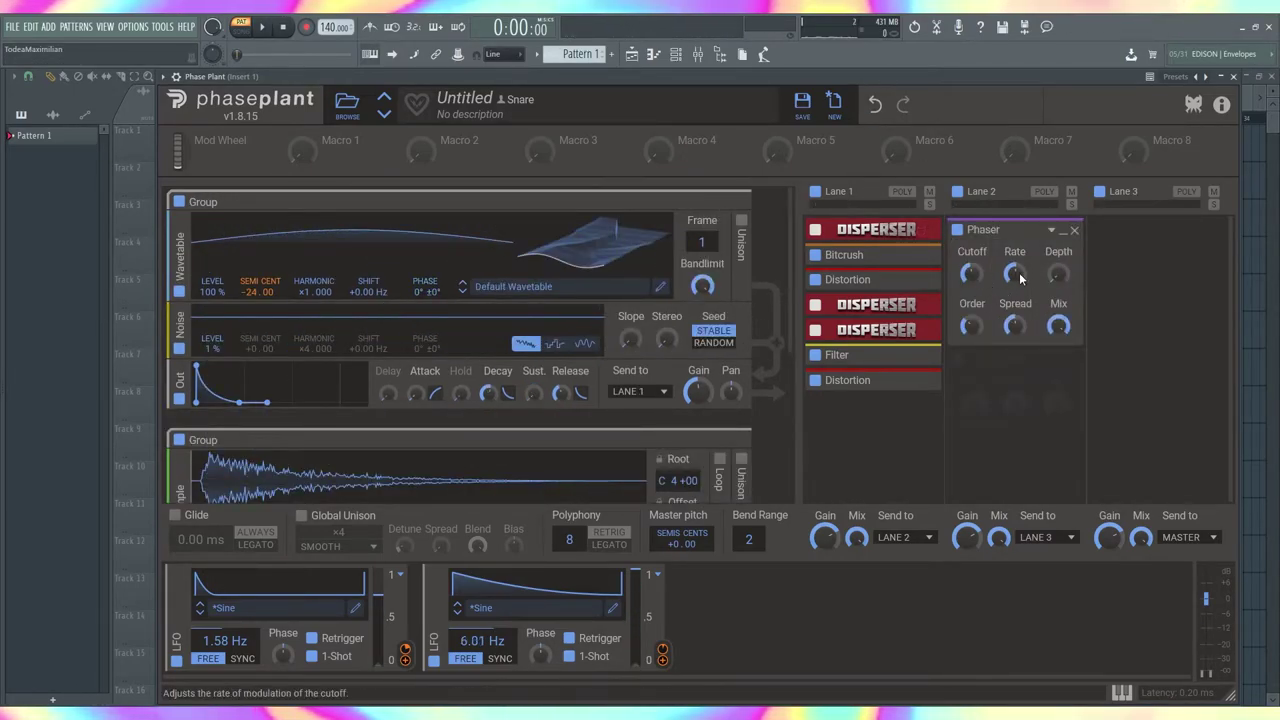
Play the patch through the Phaser in Lane 2 and add a Multipass after it.
key("q")
key("q")
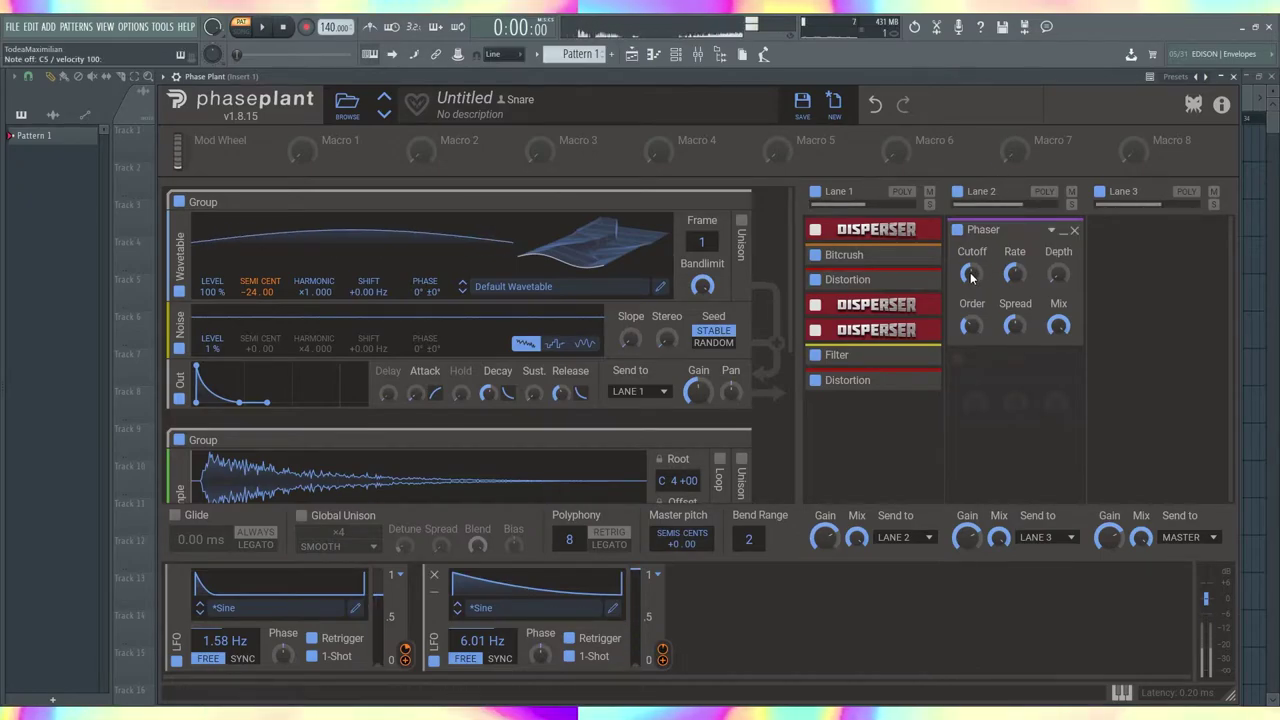
left_click(990, 385)
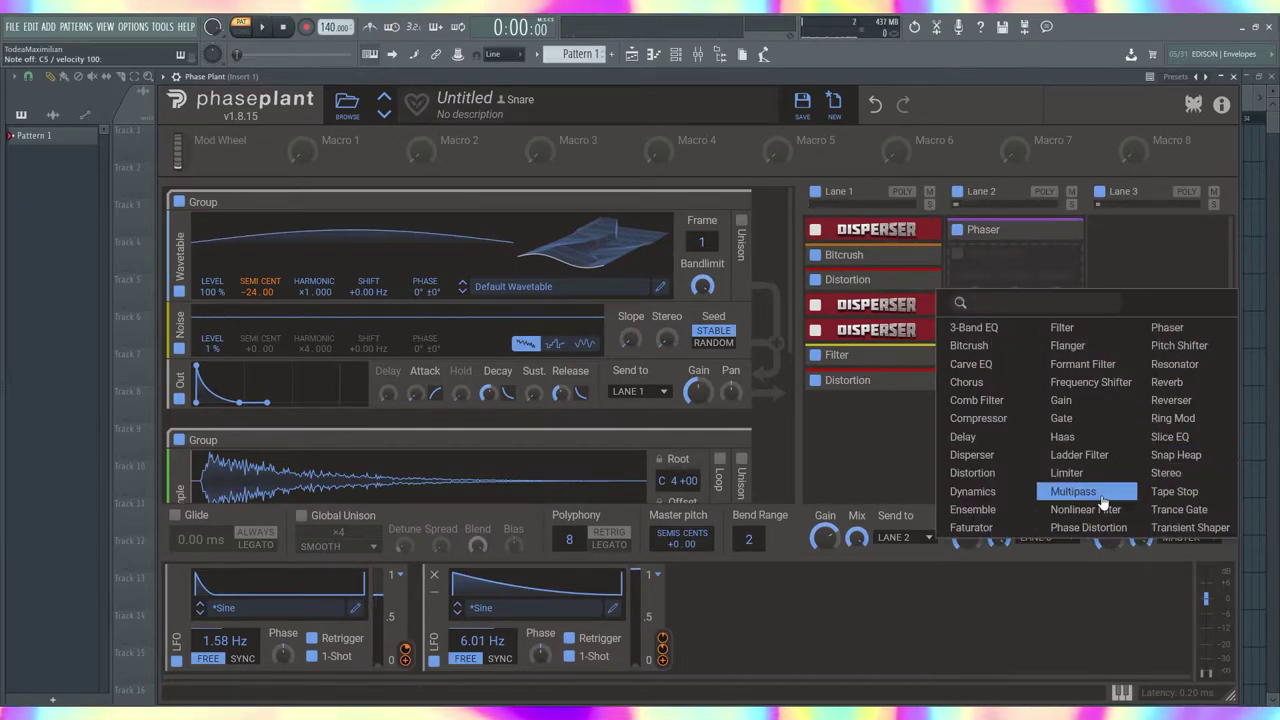
left_click(1099, 493)
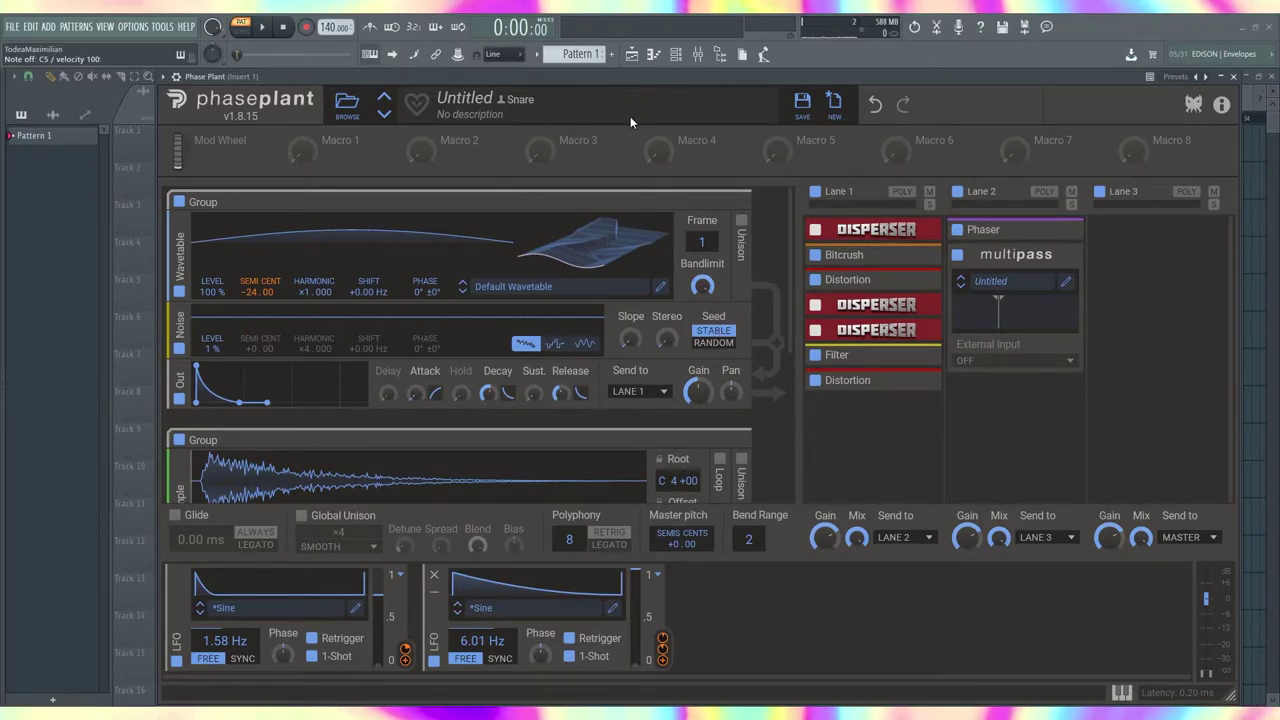
Audition the patch and extend Lane 2 with a Snap Heap followed by a second Multipass.
key("q")
key("q")
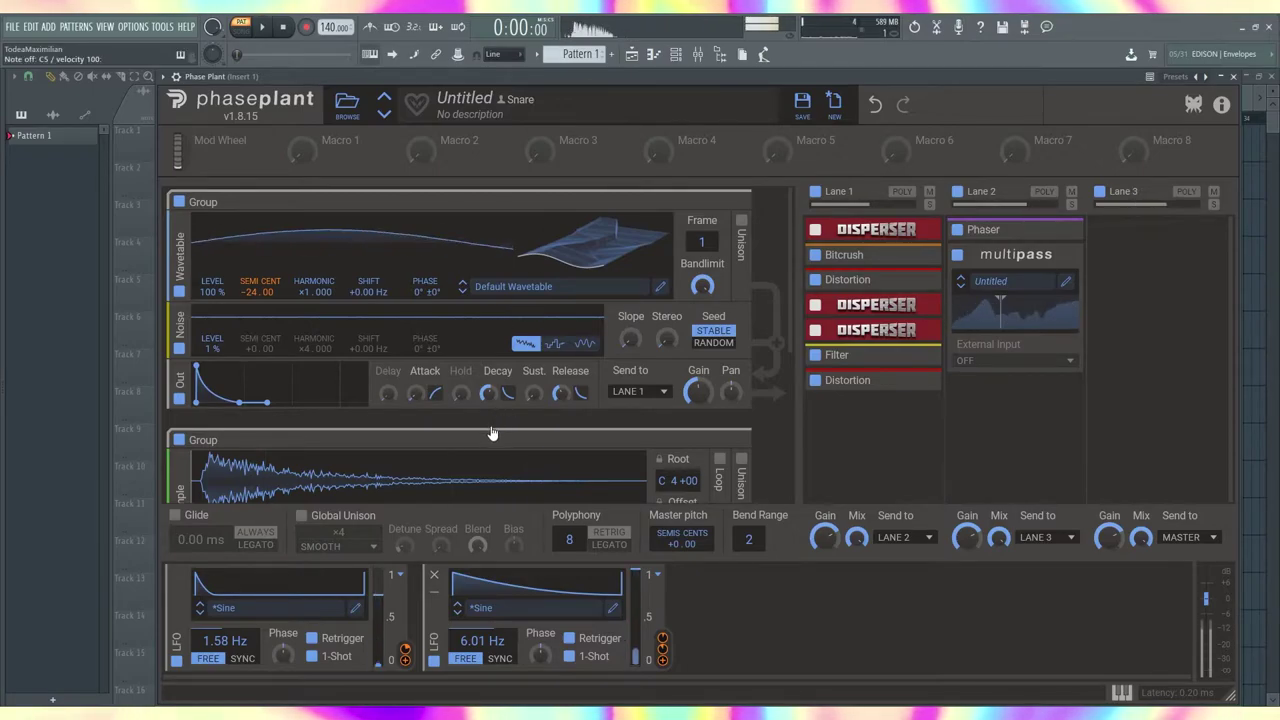
key("q")
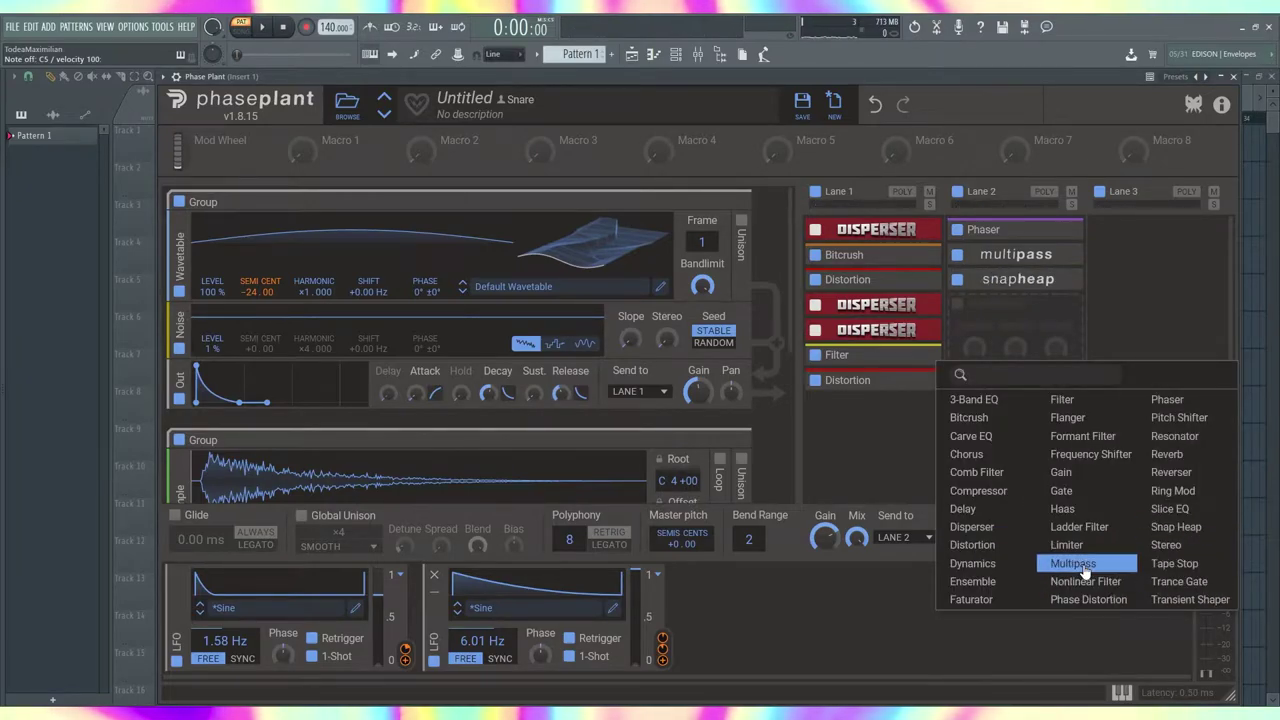
left_click(1083, 572)
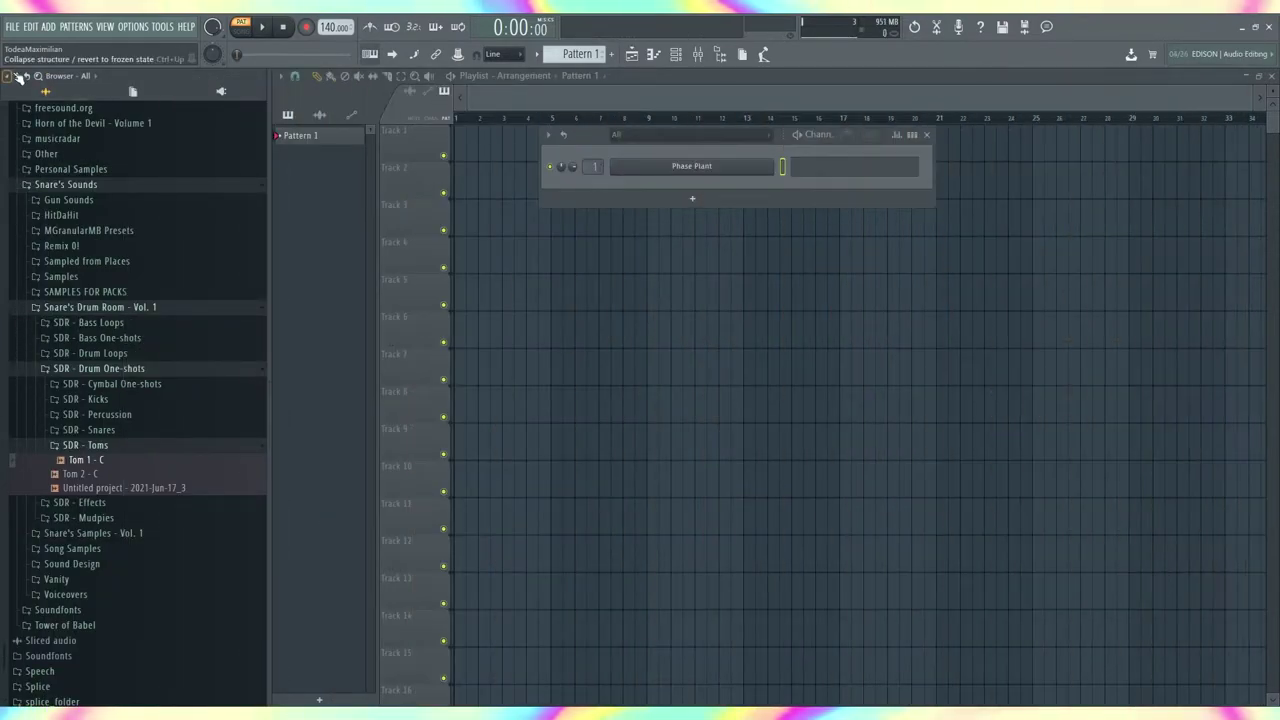
Refresh the sample browser listing for the SDR - Toms folder and hide the browser and channel rack.
left_click(30, 76)
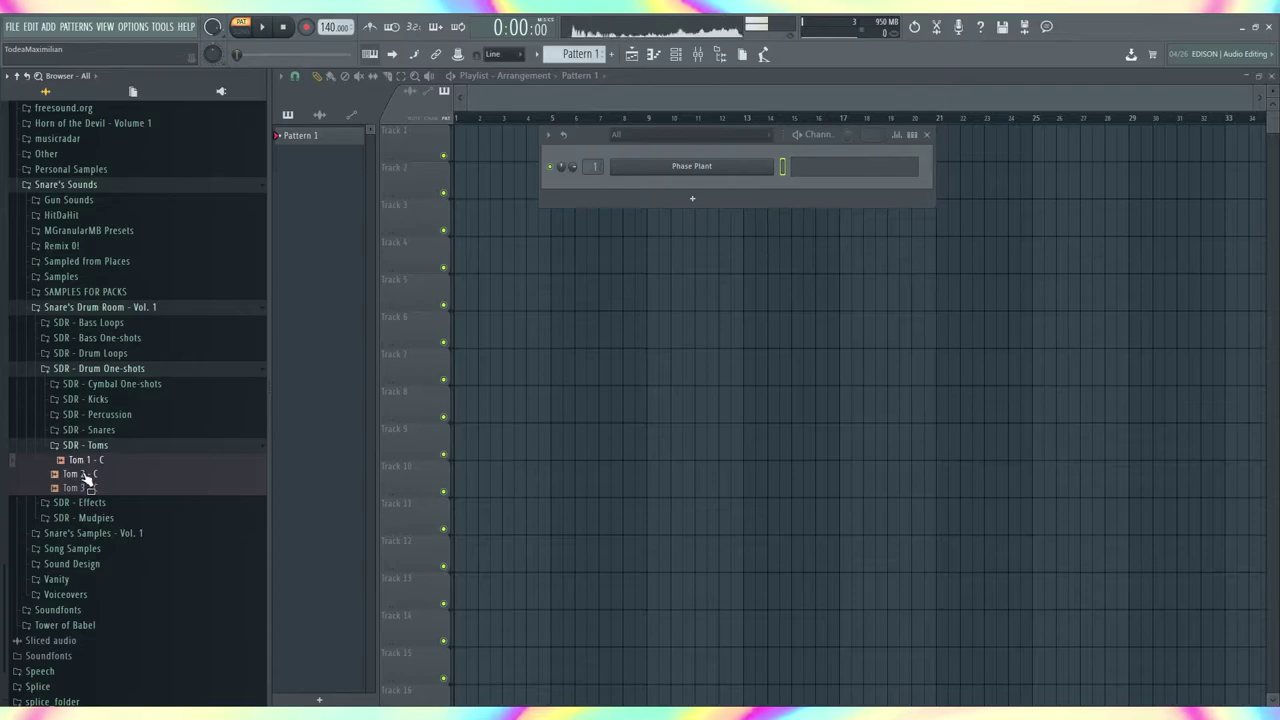
key("alt+F8")
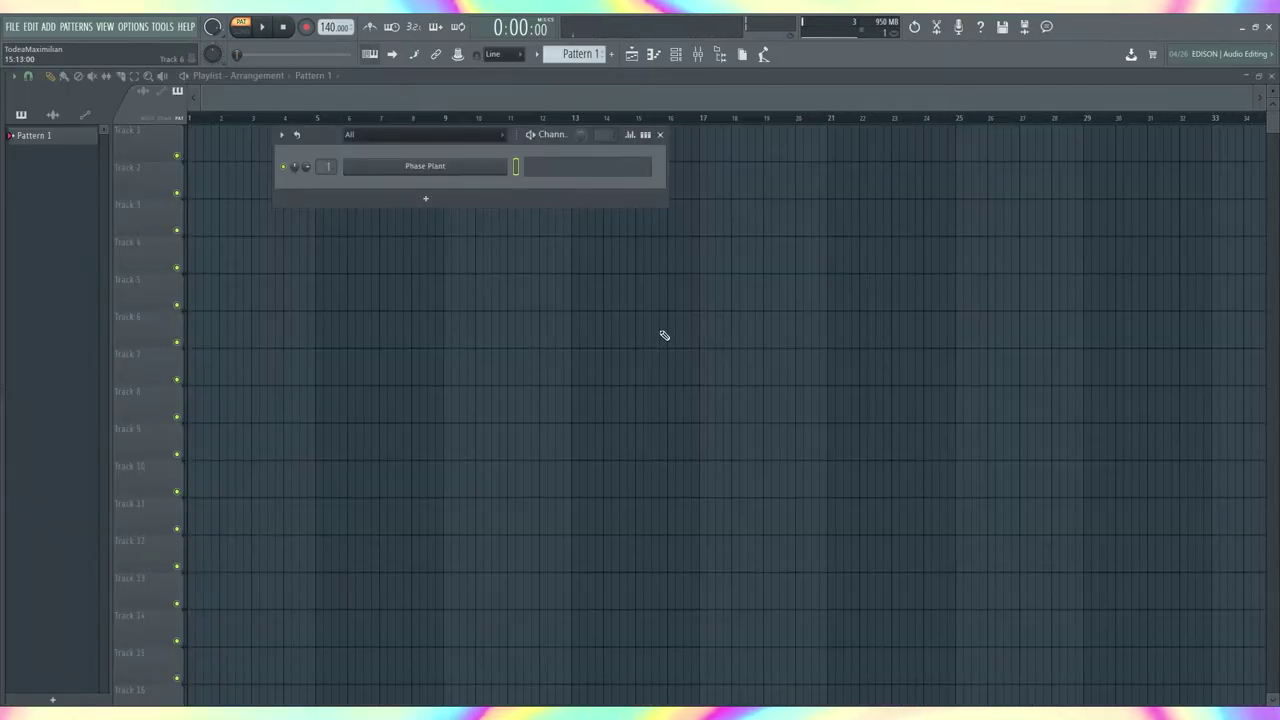
key("F6")
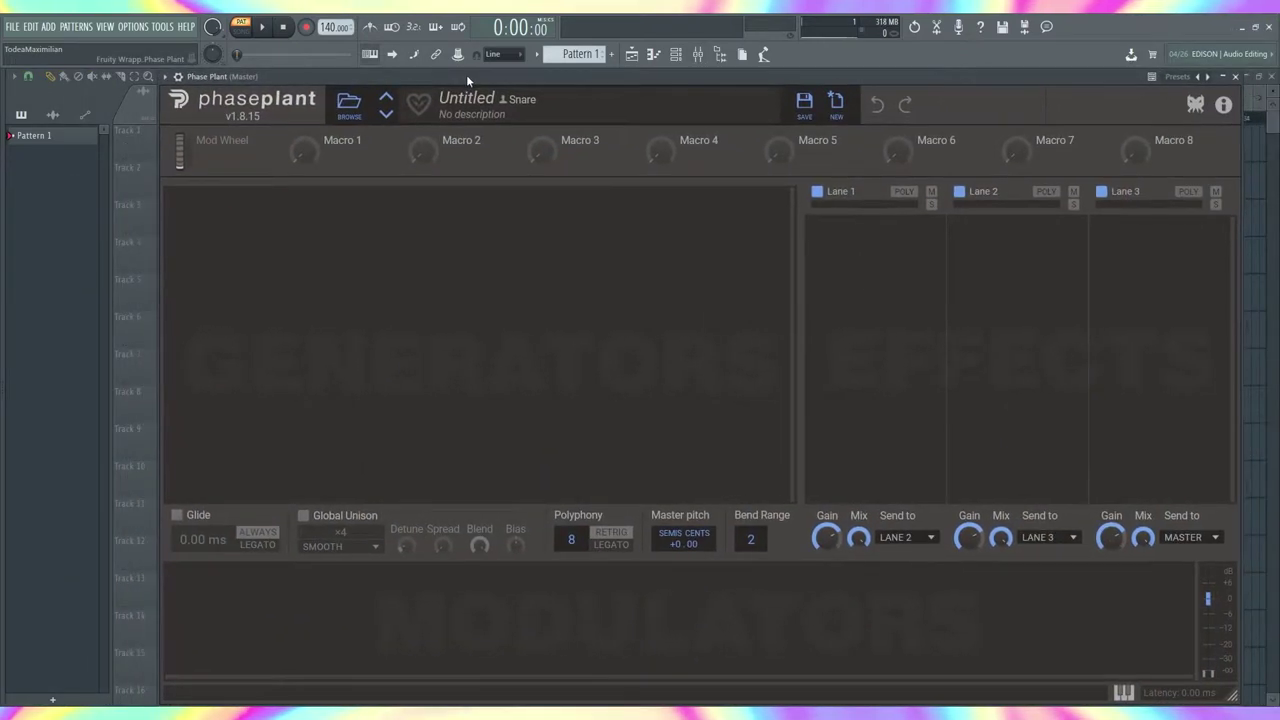
Add a noise generator to the new blank Phase Plant patch.
left_click(298, 224)
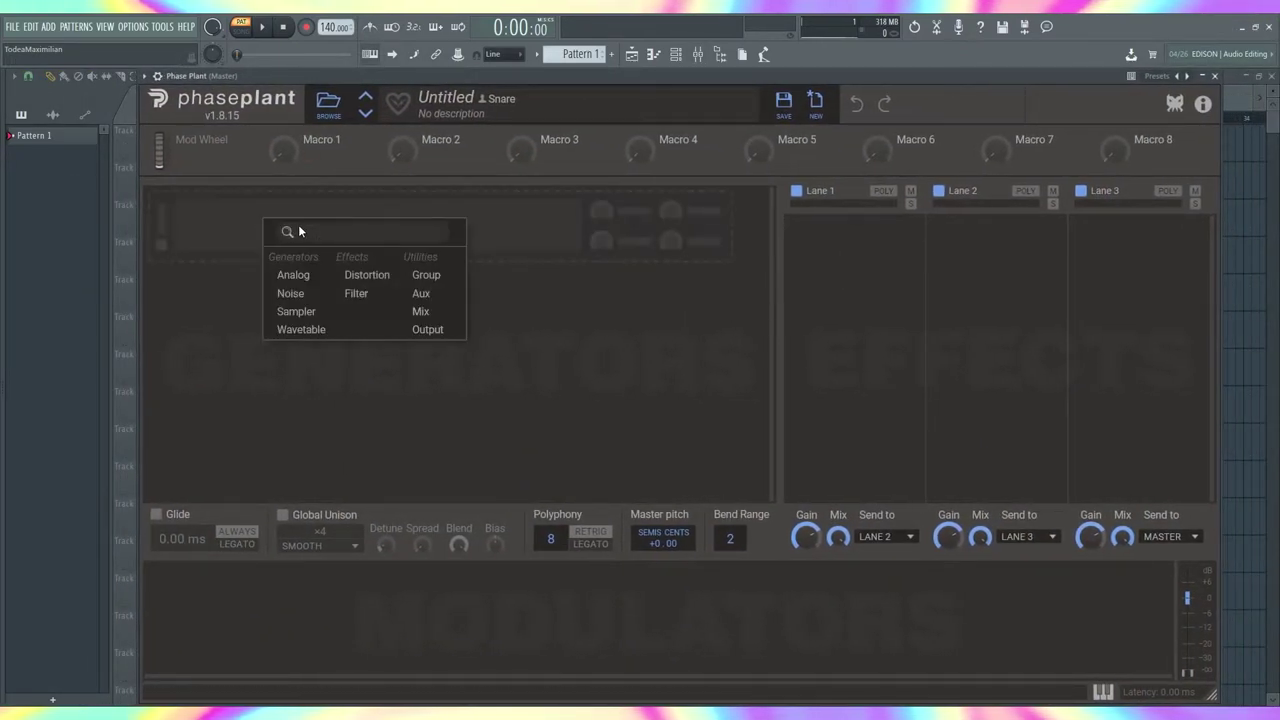
left_click(290, 293)
left_click_drag(679, 77, 670, 78)
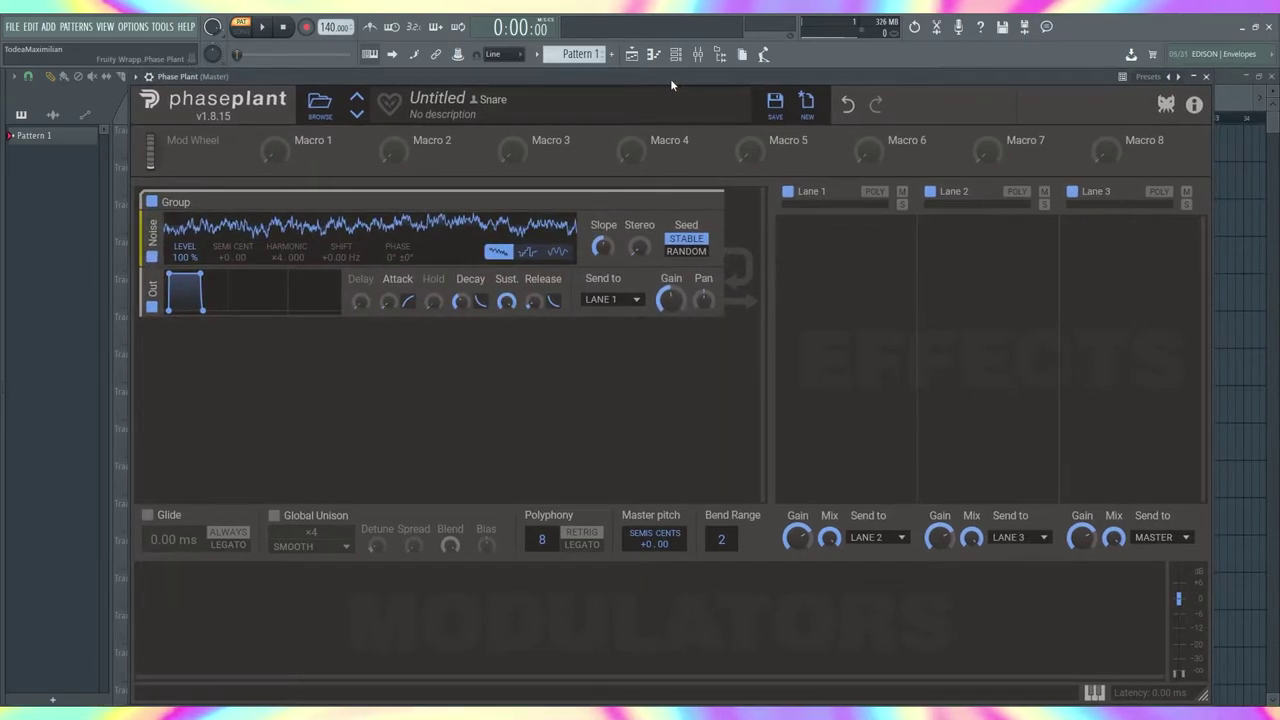
Lower the noise generator's slope and place a low-pass filter between the noise and its output.
left_click(294, 396)
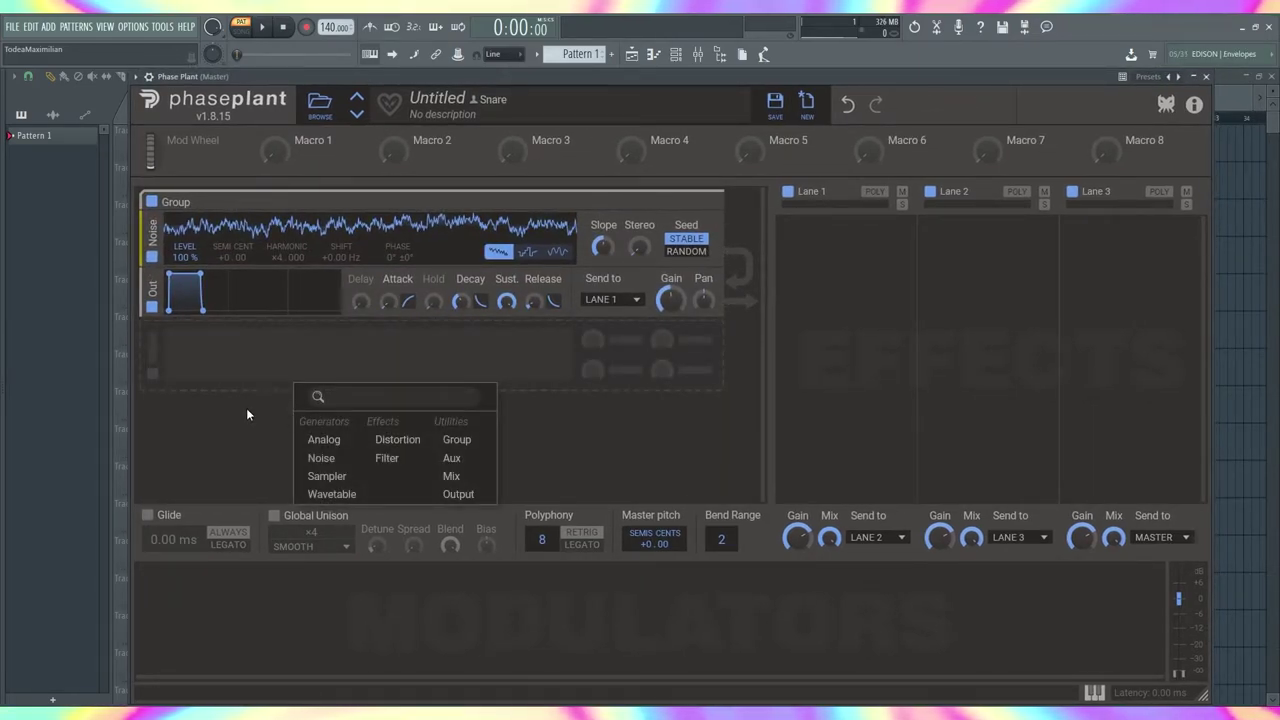
left_click(248, 415)
left_click_drag(603, 247, 603, 268)
left_click_drag(152, 352, 153, 306)
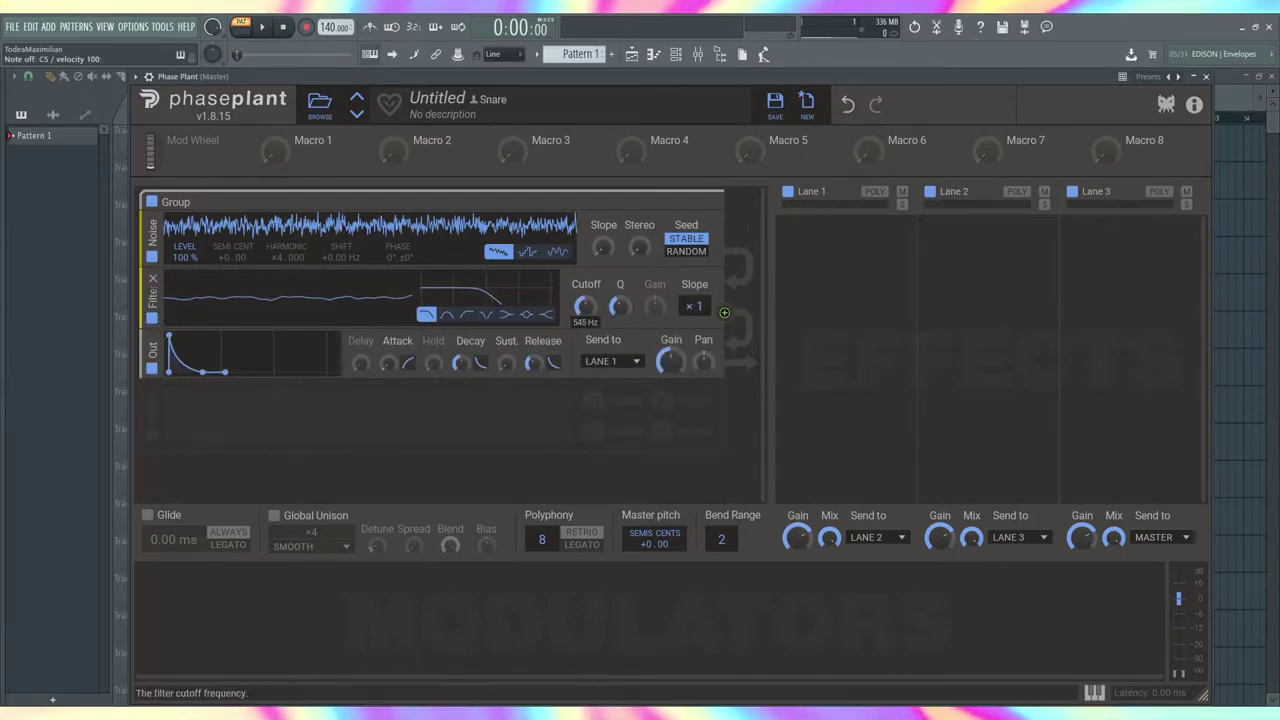
Add two unipolar LFOs with curved rising and falling shapes and modulate the low-pass filter's cutoff with the falling one.
left_click(232, 582)
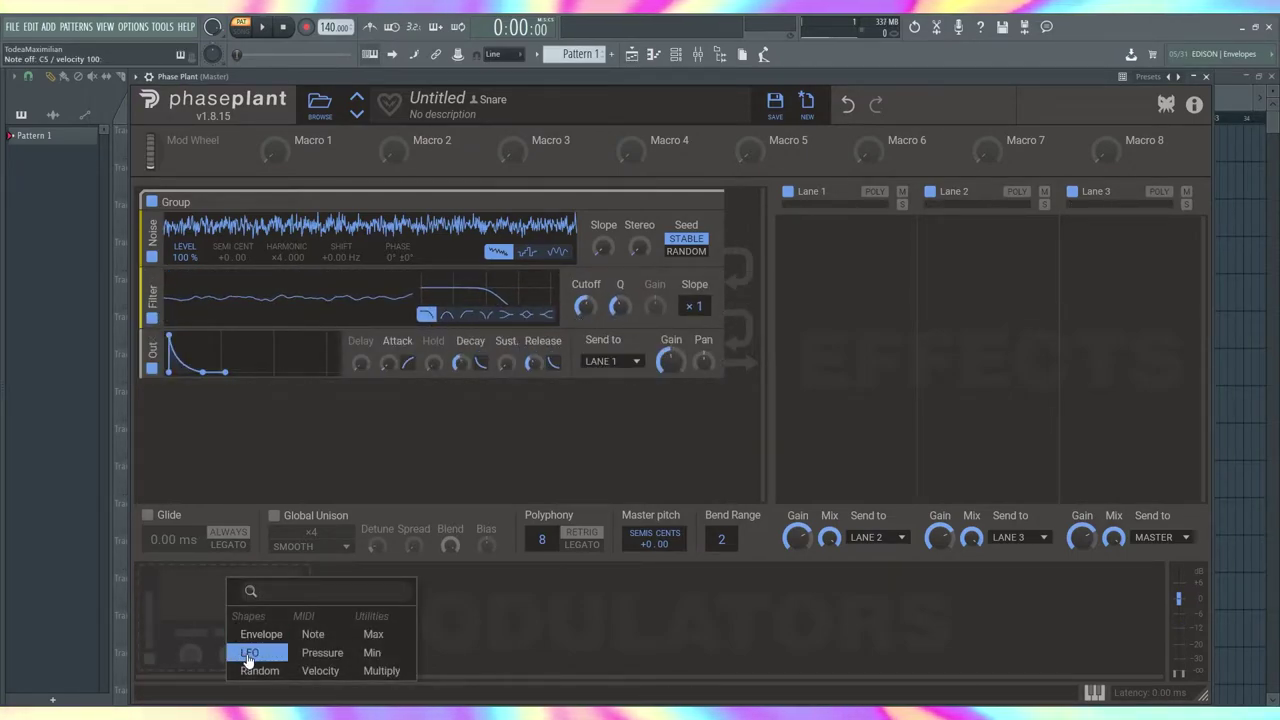
left_click(248, 654)
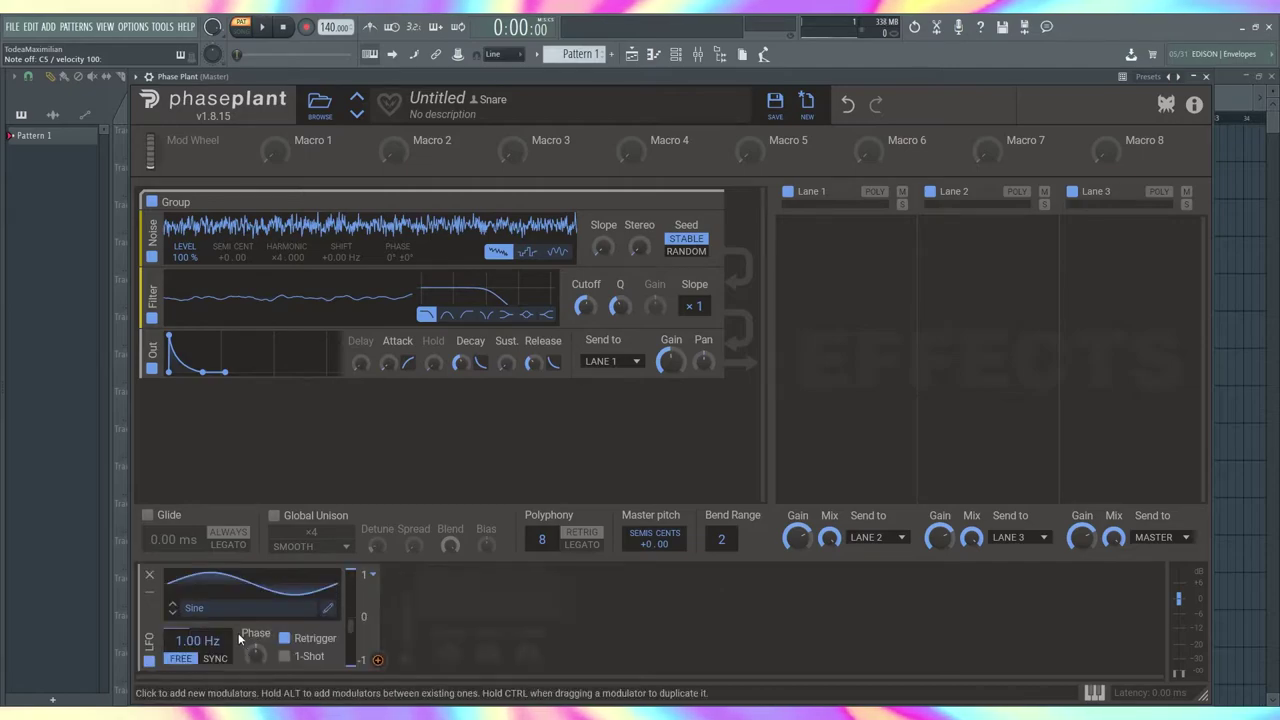
left_click(148, 578)
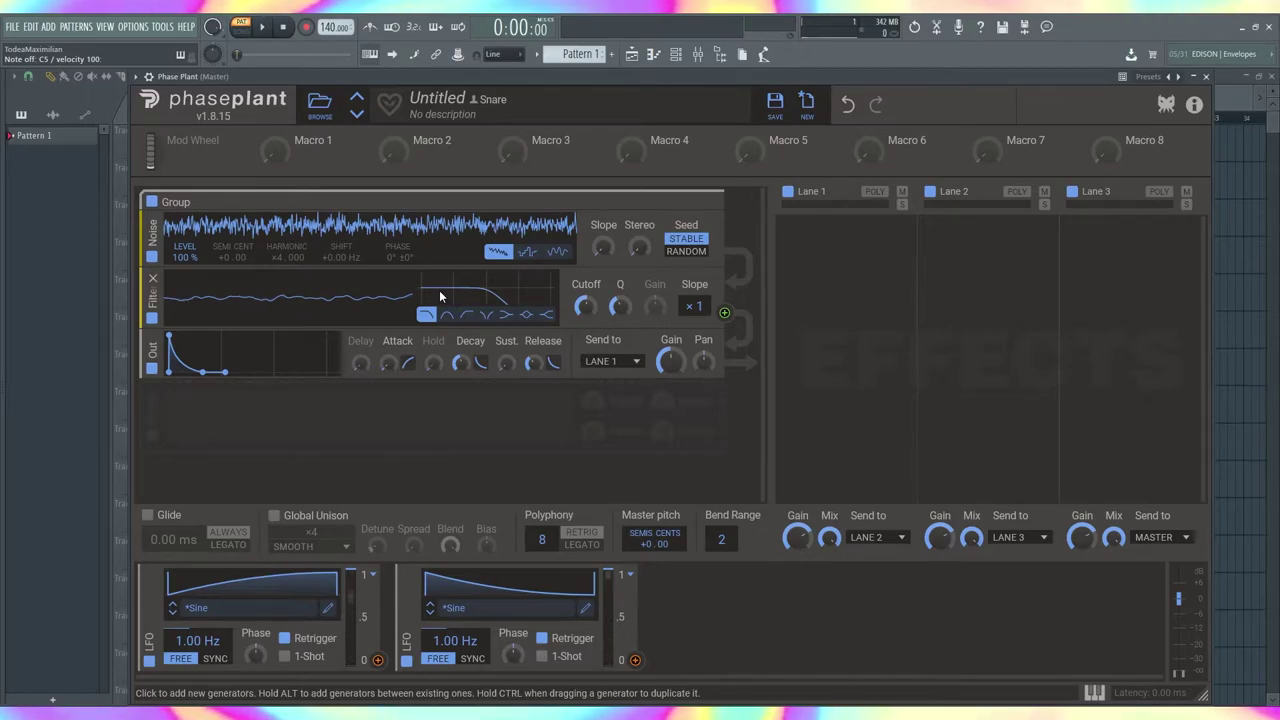
left_click(630, 576)
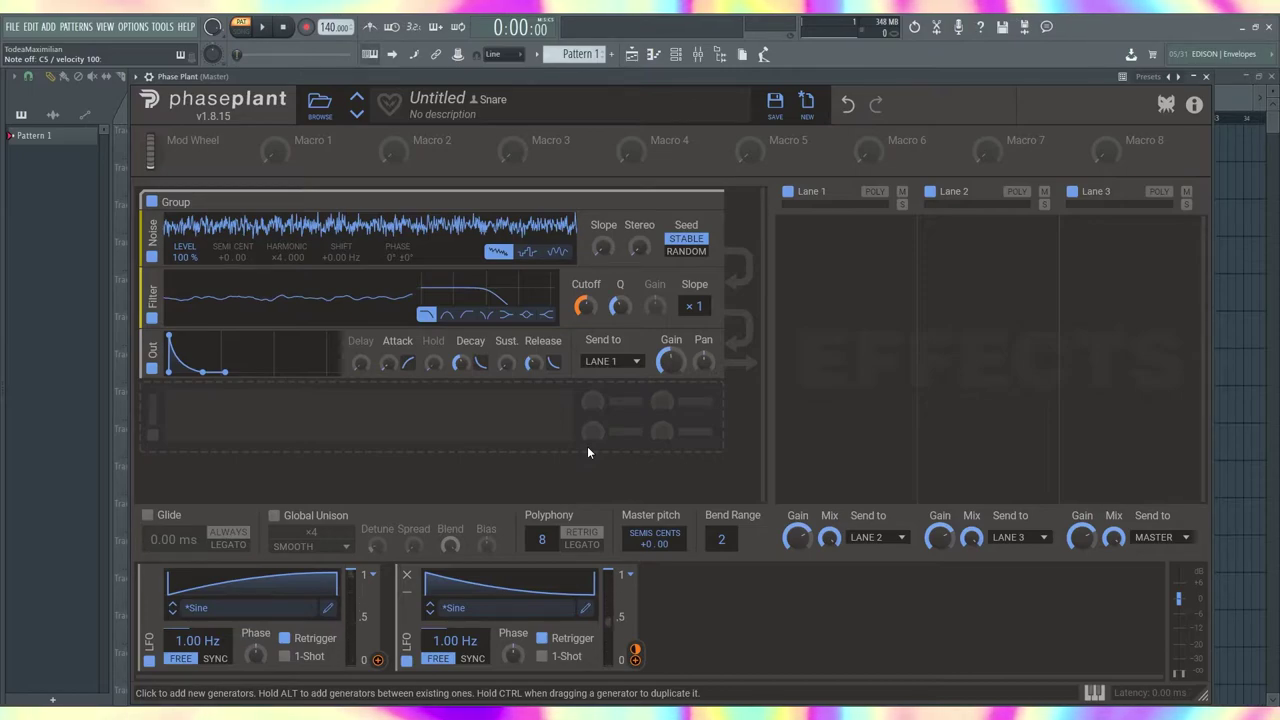
key("z")
key("z")
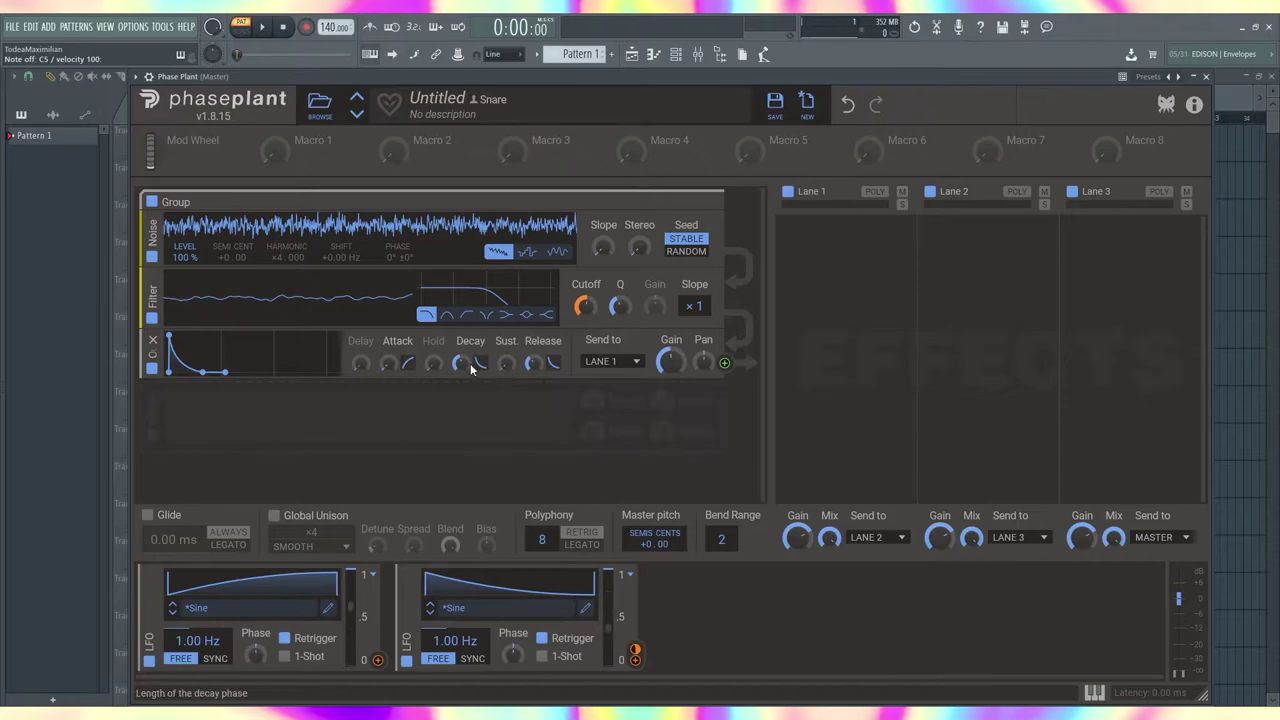
Add an analog generator beneath the output module.
left_click(368, 496)
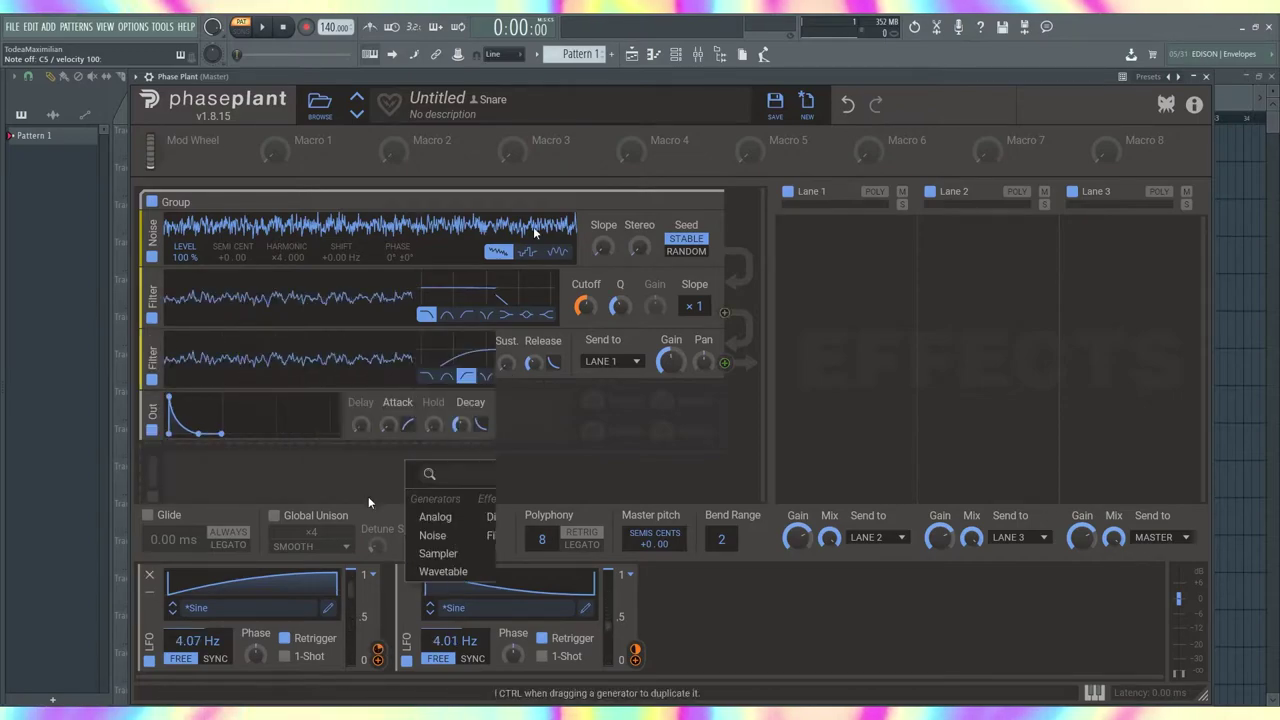
left_click(430, 512)
scroll(460, 448, "down", 2)
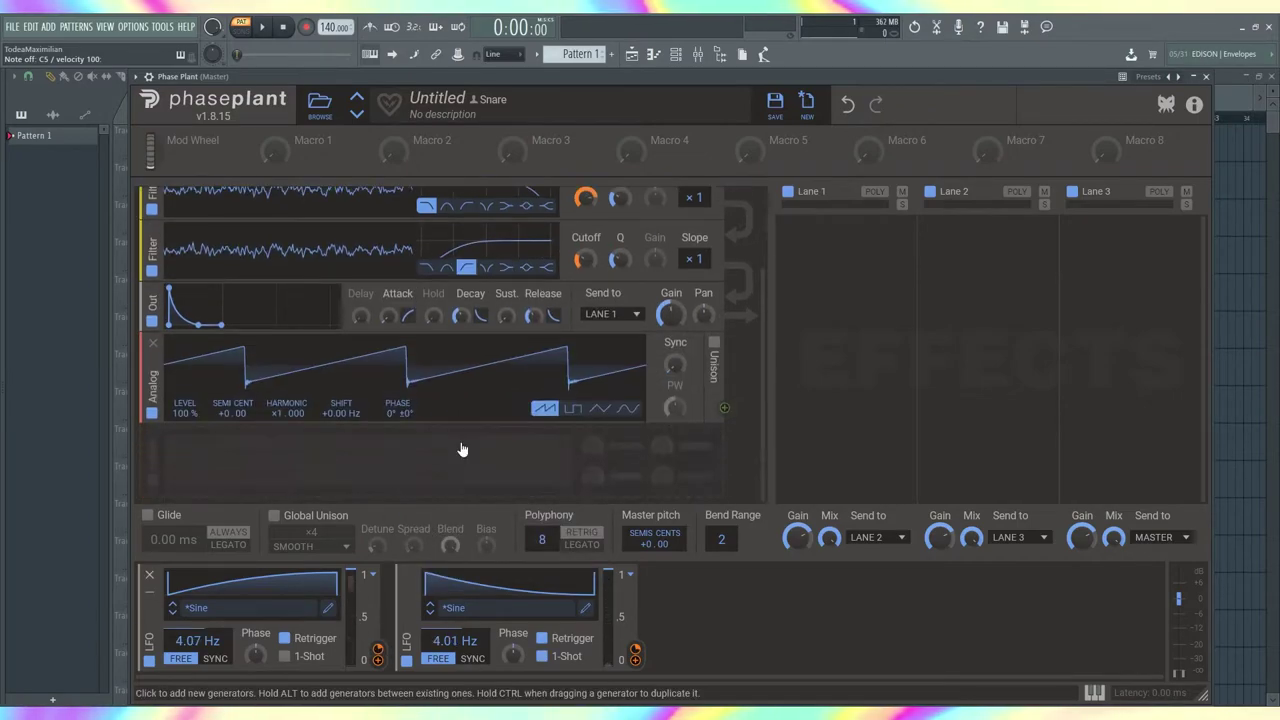
Switch the noise to its third type and modulate its phase with the analog generator, a sine at +60 semitones and +5.00 kHz shift.
left_click_drag(725, 406, 672, 374)
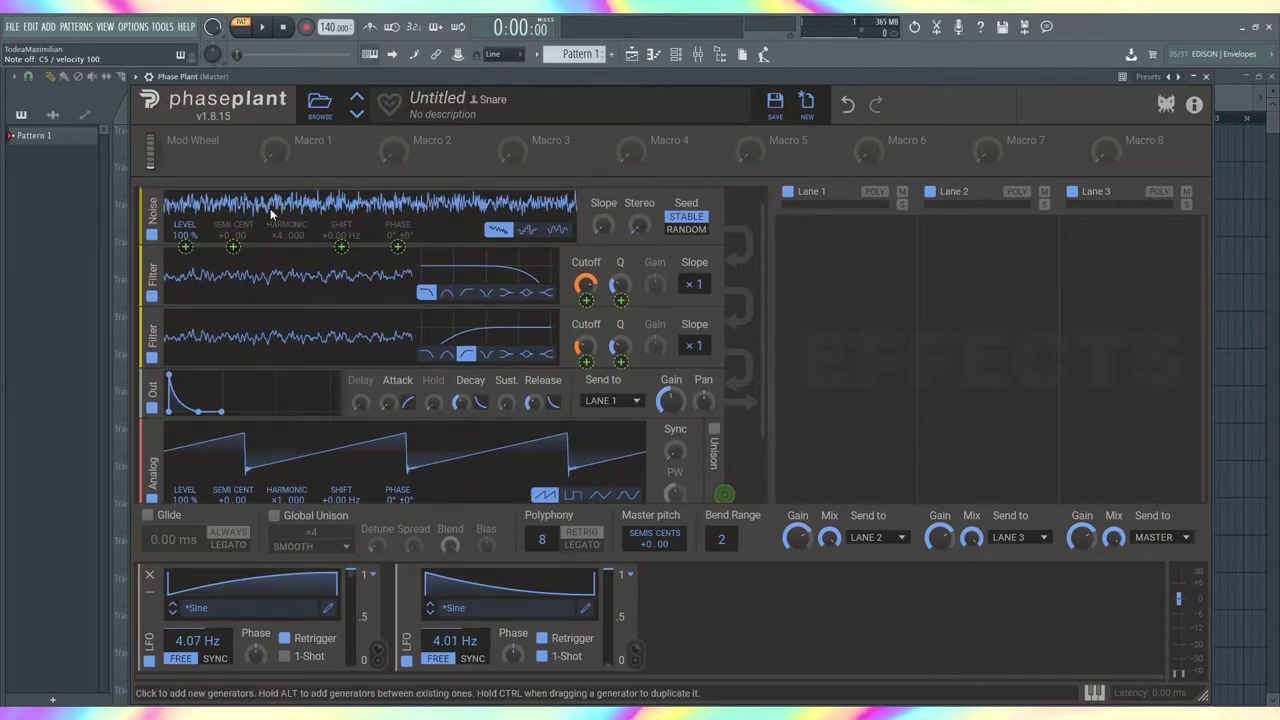
left_click(557, 230)
scroll(510, 340, "down", 1)
scroll(495, 355, "up", 1)
left_click_drag(398, 247, 398, 197)
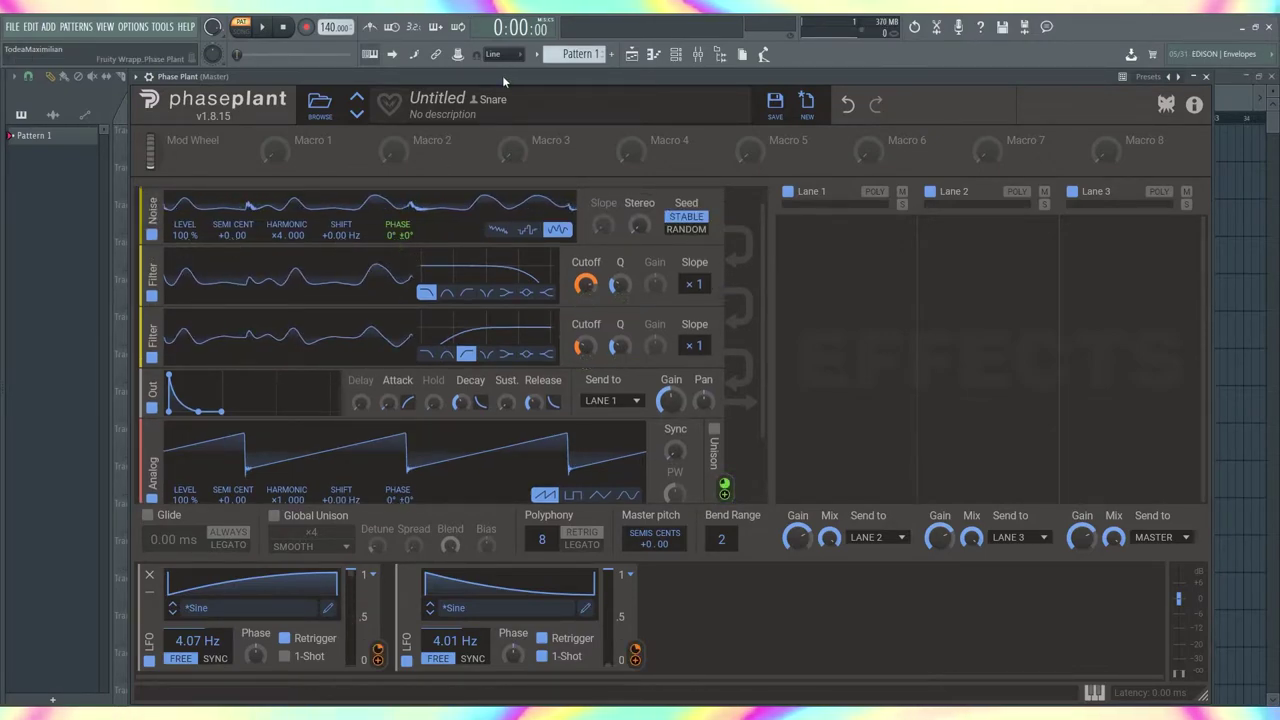
left_click_drag(398, 247, 398, 210)
scroll(400, 400, "down", 1)
left_click(237, 462)
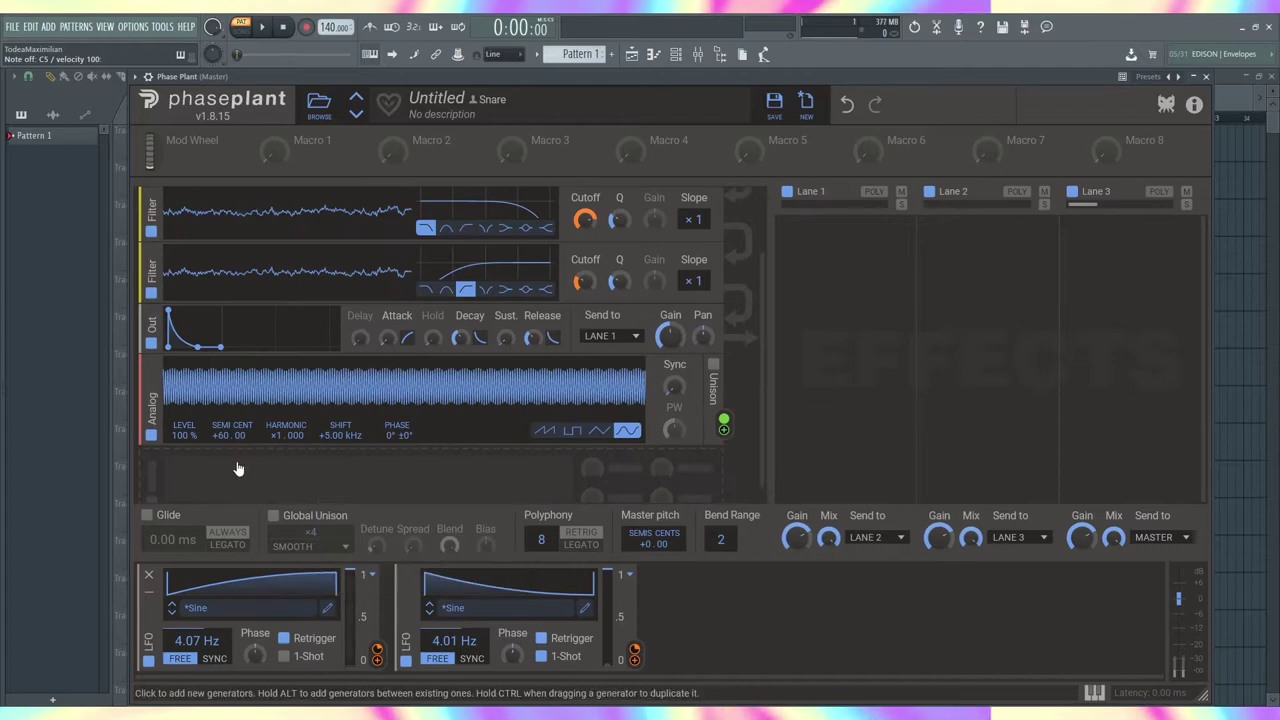
Place another analog generator directly after the noise and set it to a square wave at +48 semitones.
left_click(263, 519)
scroll(200, 320, "up", 3)
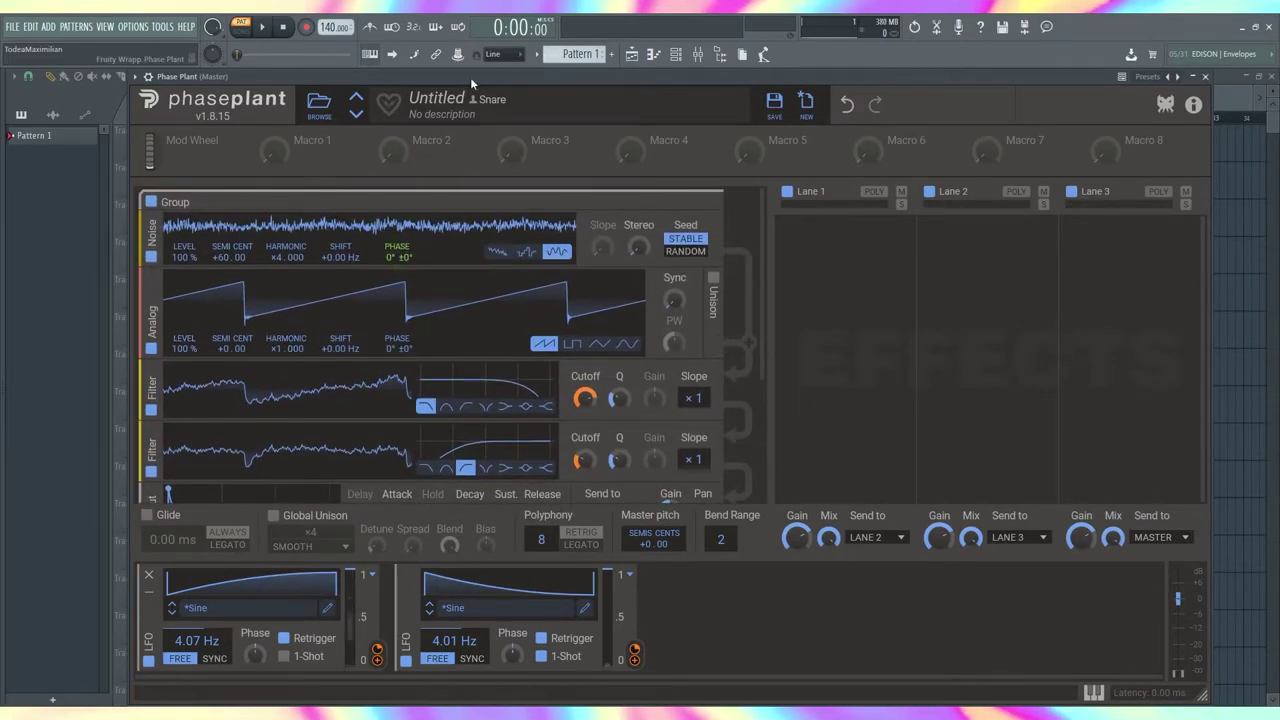
left_click(571, 343)
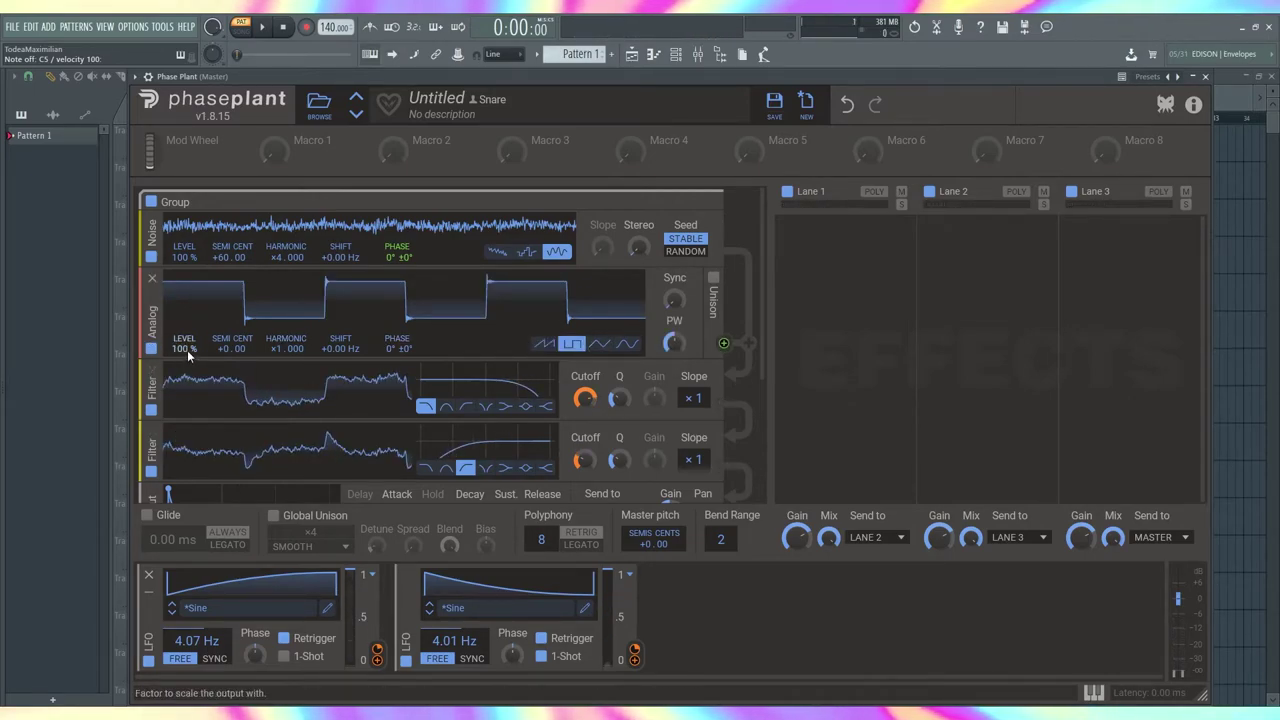
left_click_drag(223, 350, 223, 296)
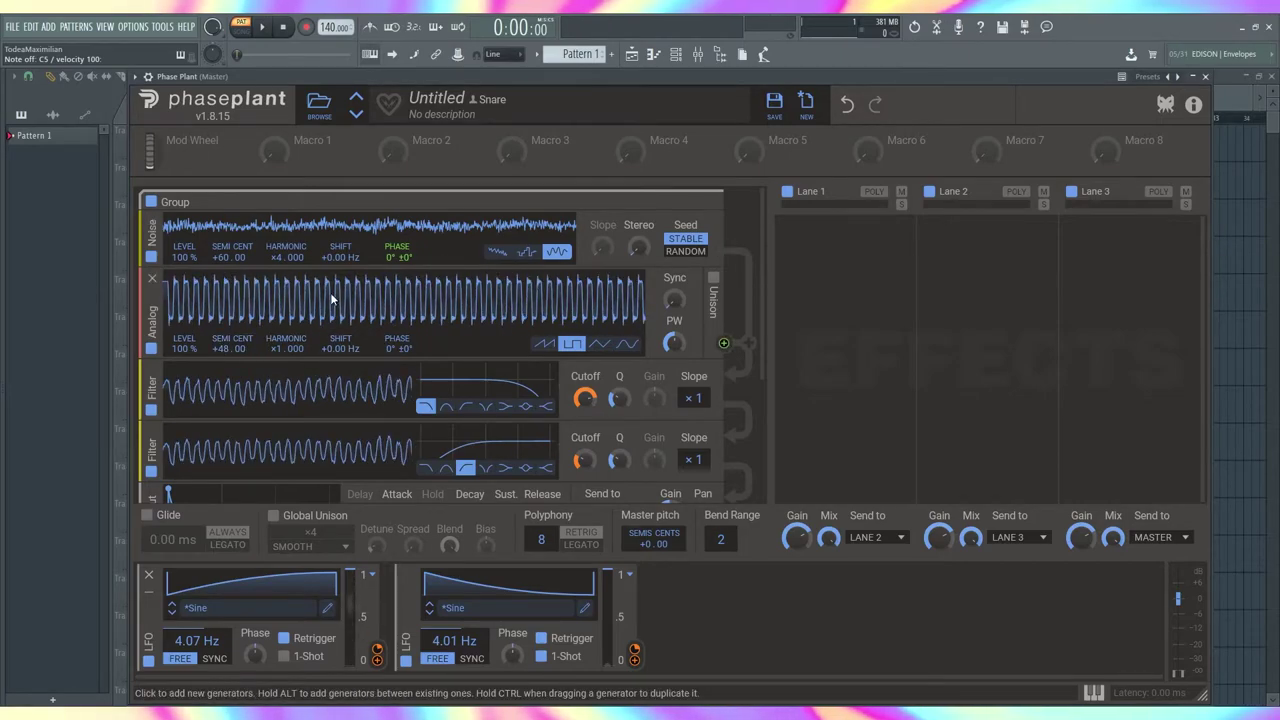
Duplicate the modulating sine generator and use the copy to modulate the square oscillator's phase.
scroll(140, 425, "down", 3)
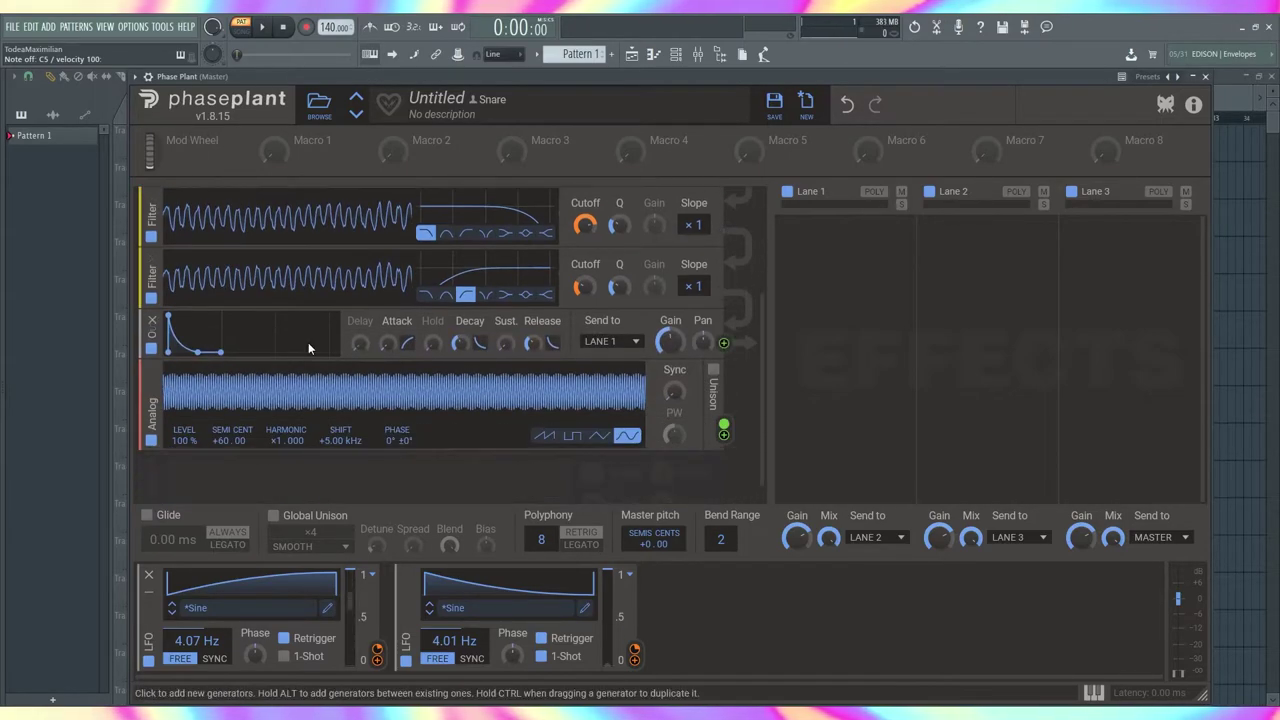
left_click_drag(149, 416, 177, 491)
scroll(180, 489, "down", 3)
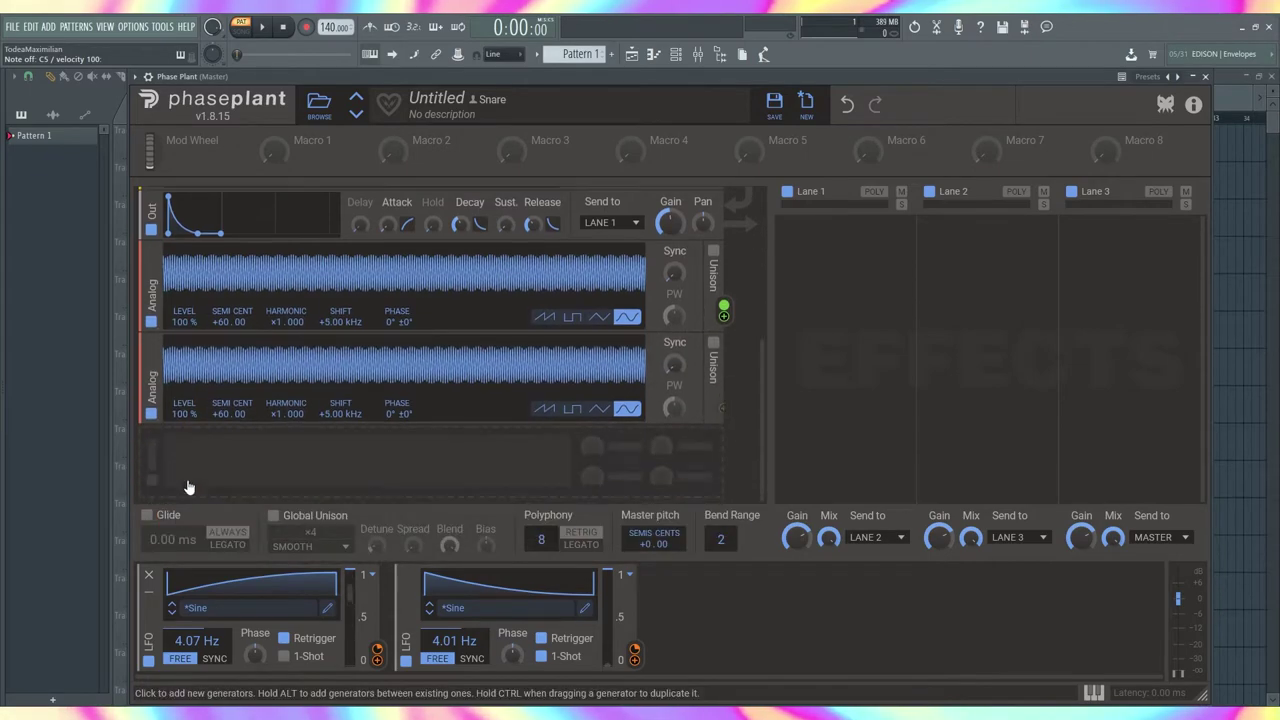
Add a Frequency Shifter to Lane 1 and set it to -108 Hz.
left_click(856, 260)
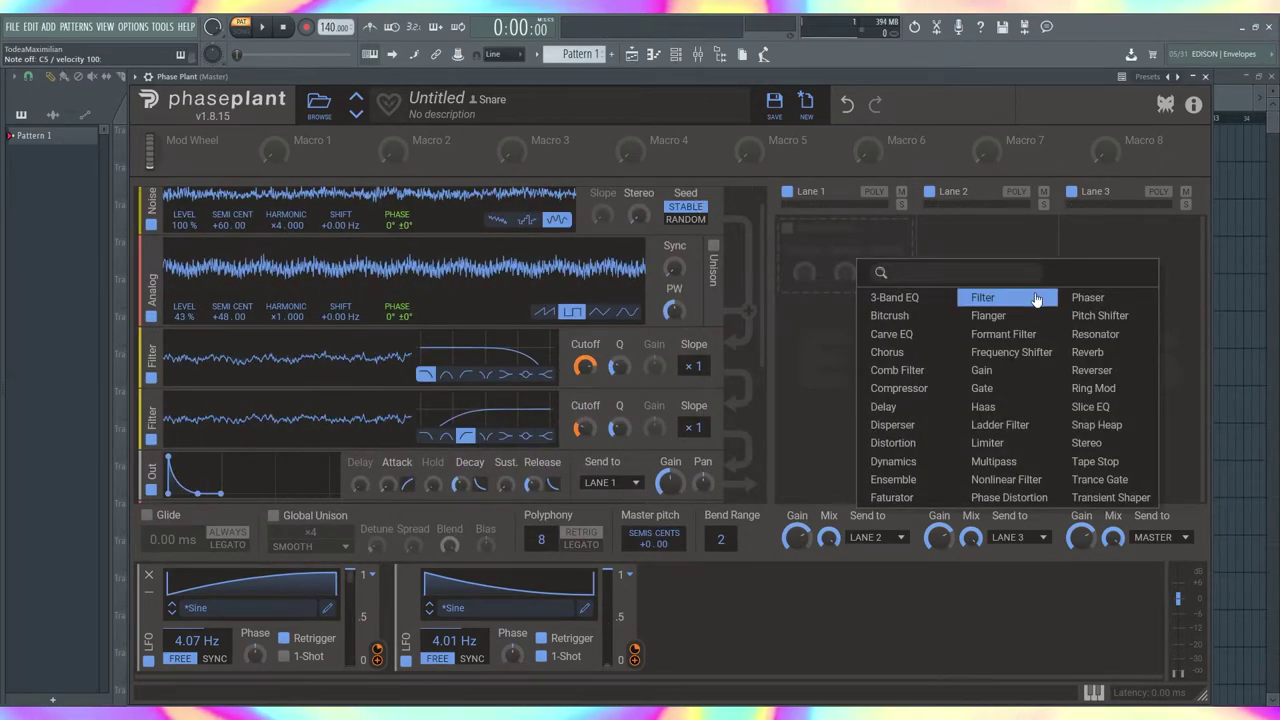
left_click(1010, 352)
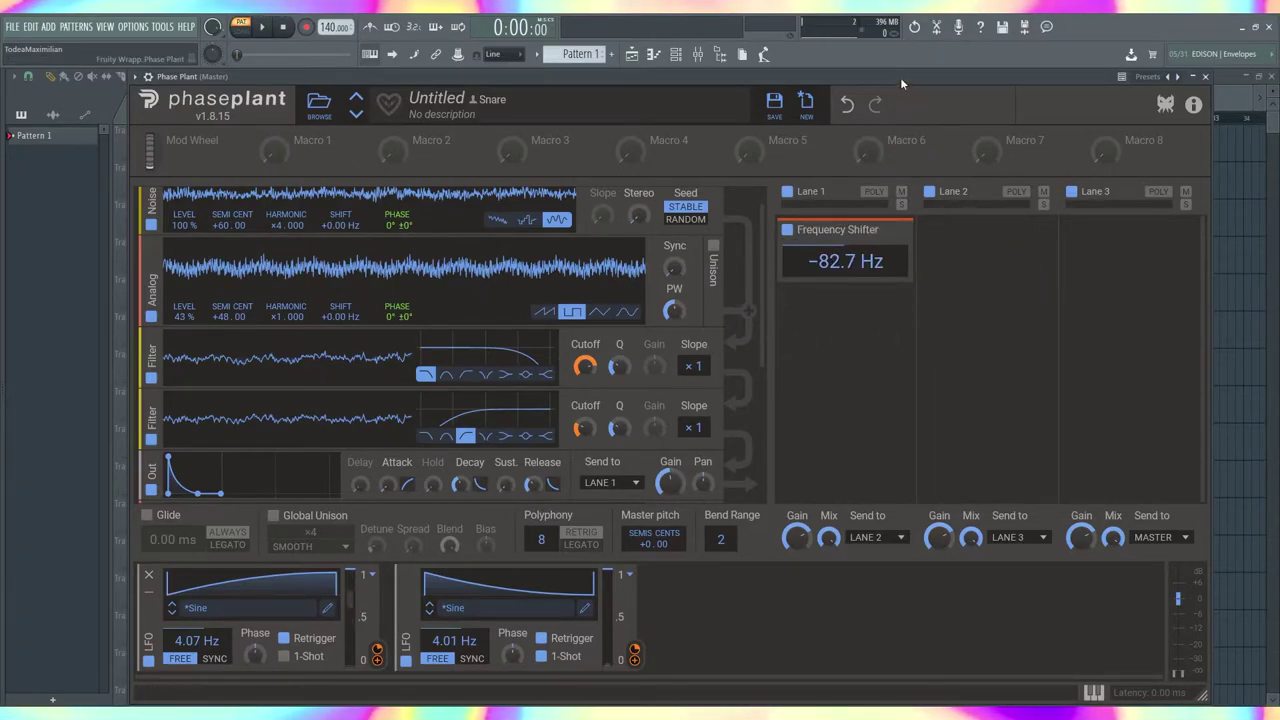
left_click_drag(833, 261, 812, 229)
Add a Reverb ahead of the Frequency Shifter in Lane 1, plus a Transient Shaper between the two.
left_click(853, 312)
left_click(1082, 401)
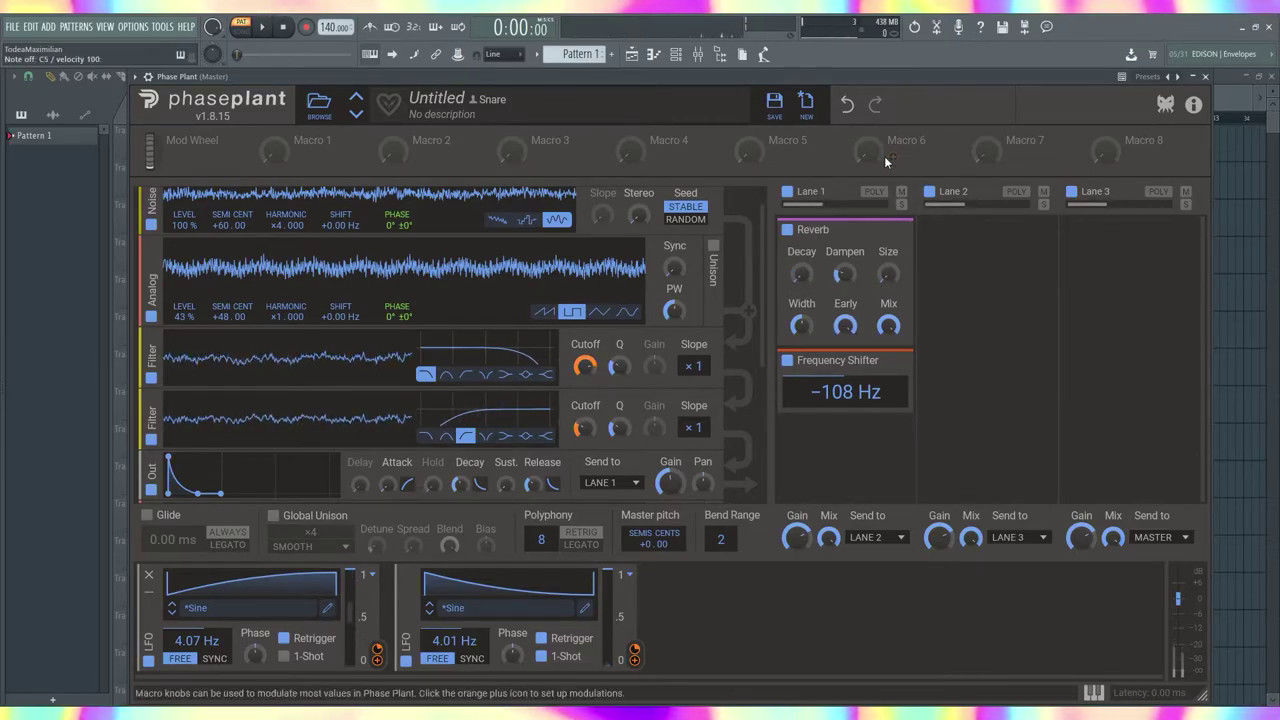
left_click(862, 450)
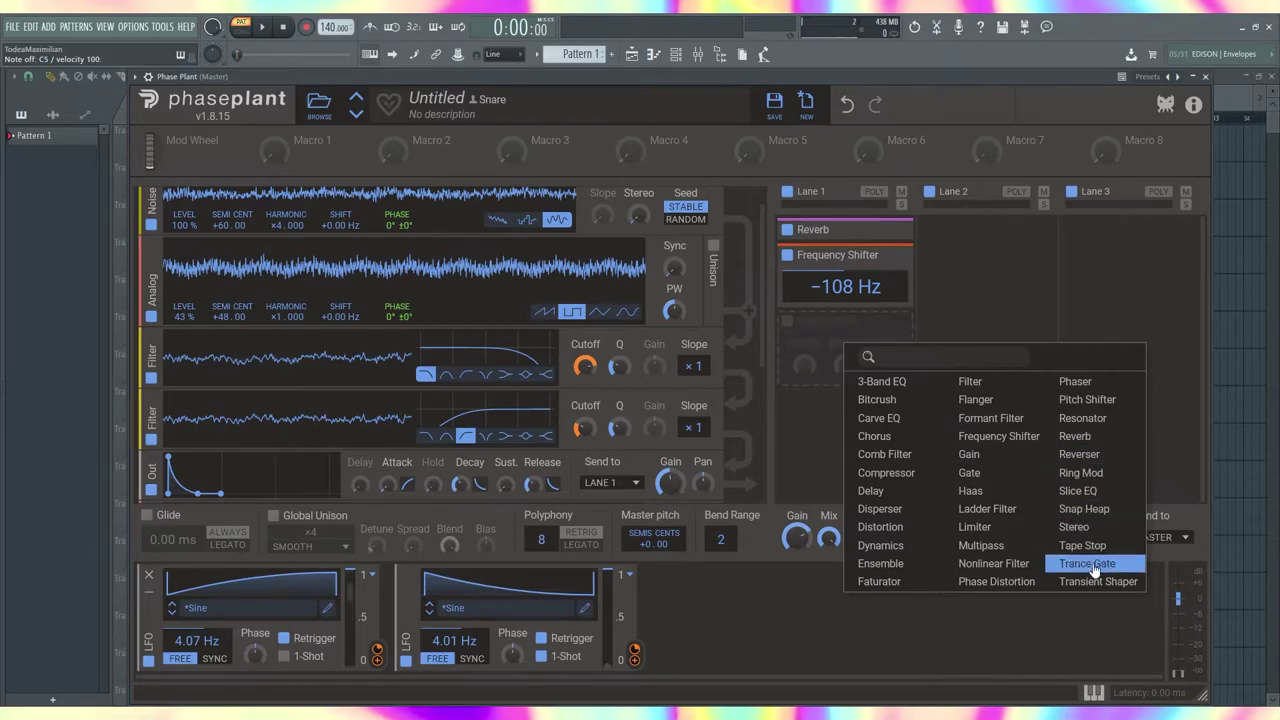
left_click(1097, 581)
Load the Cymatics - Grime Ride 9 sample as the impulse in Fruity Convolver on mixer Insert 1.
key("F9")
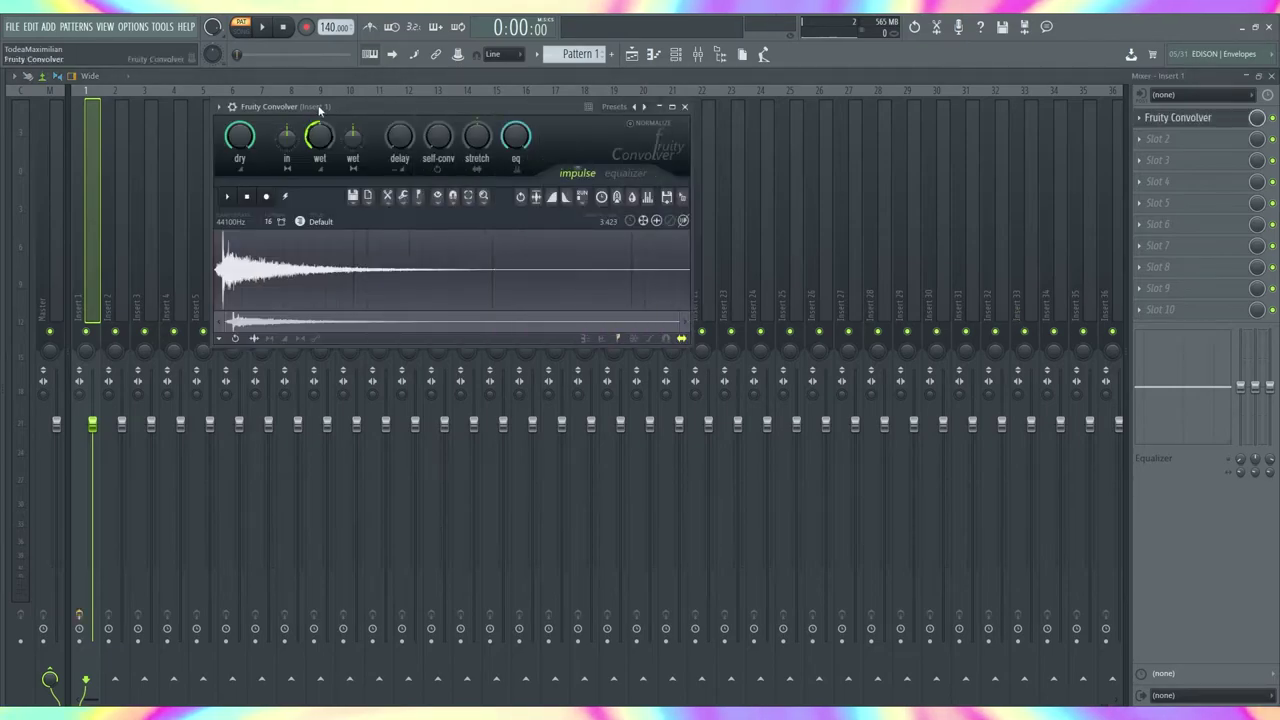
left_click_drag(338, 107, 396, 208)
key("alt+F8")
left_click(86, 532)
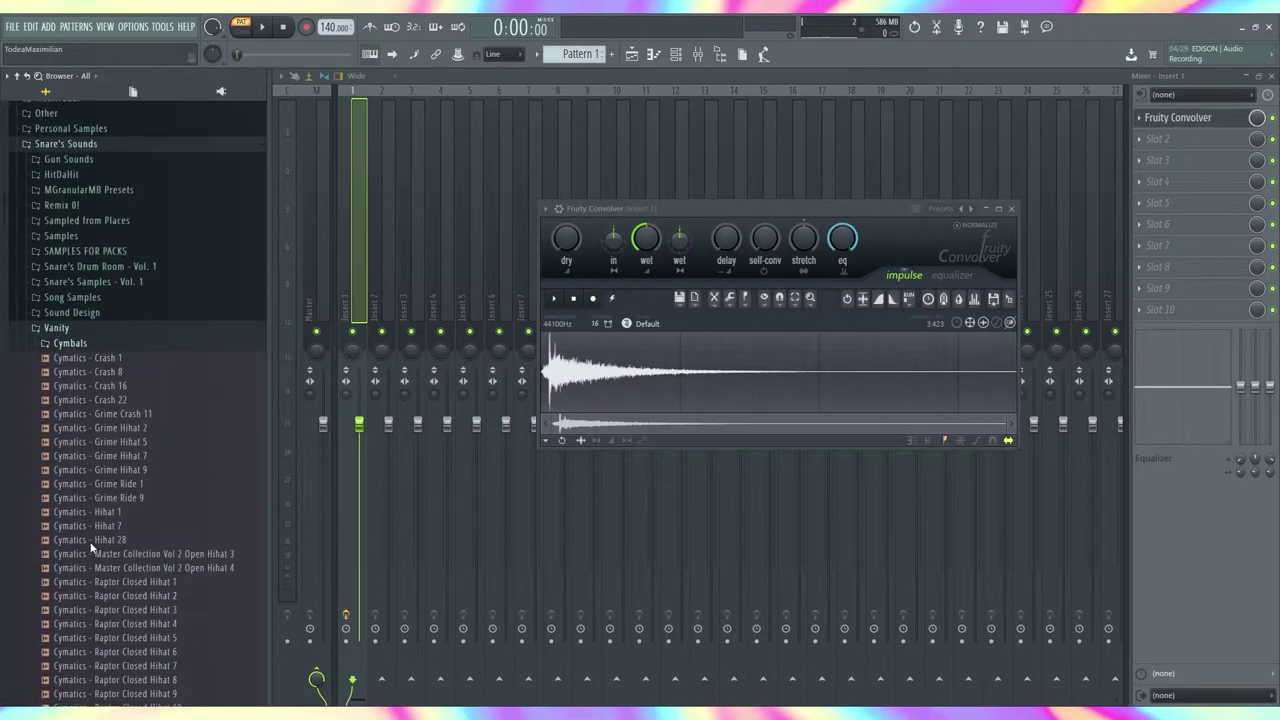
scroll(133, 470, "down", 8)
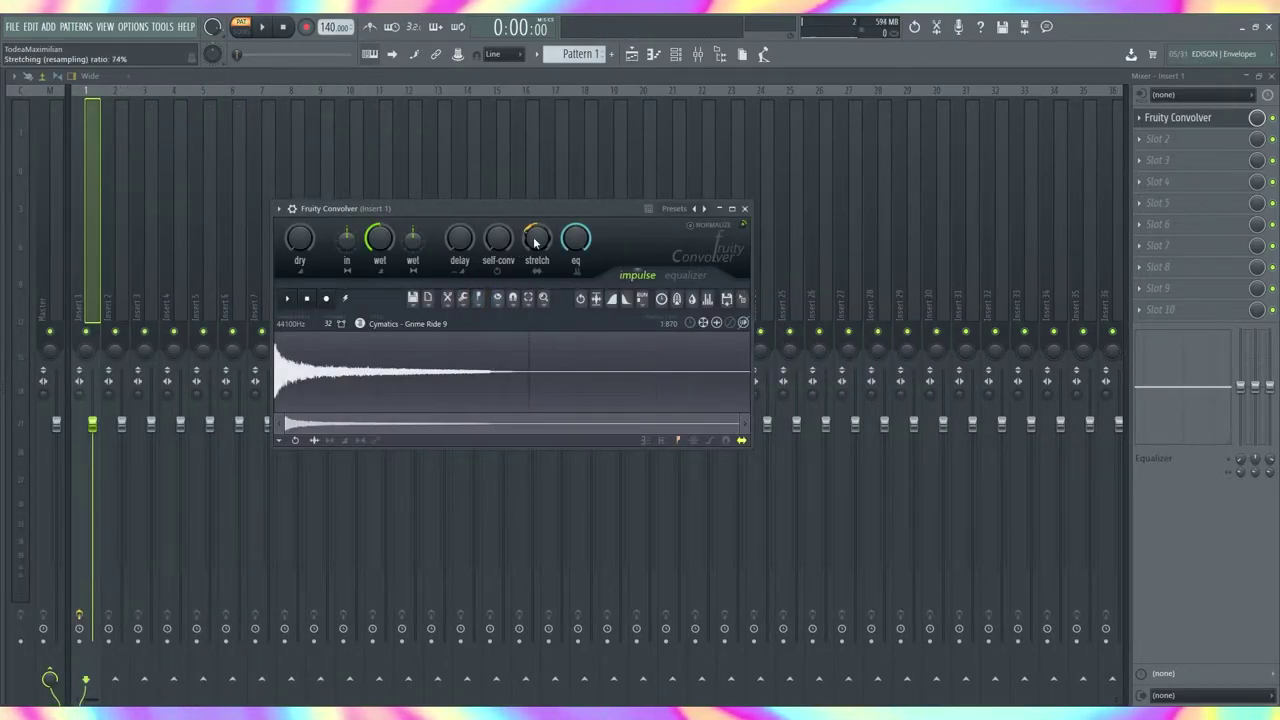
Raise Fruity Convolver's dry level and place iZotope Trash 2 after it on Insert 1.
left_click_drag(299, 238, 299, 228)
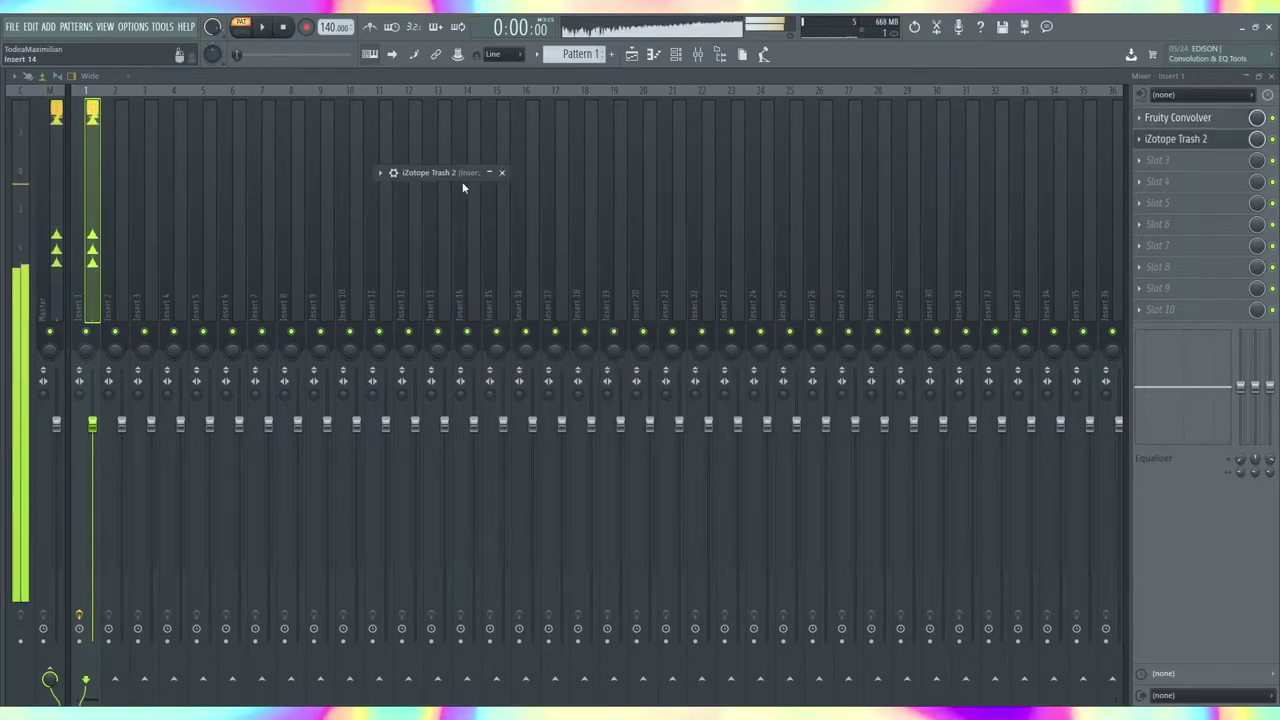
left_click(489, 172)
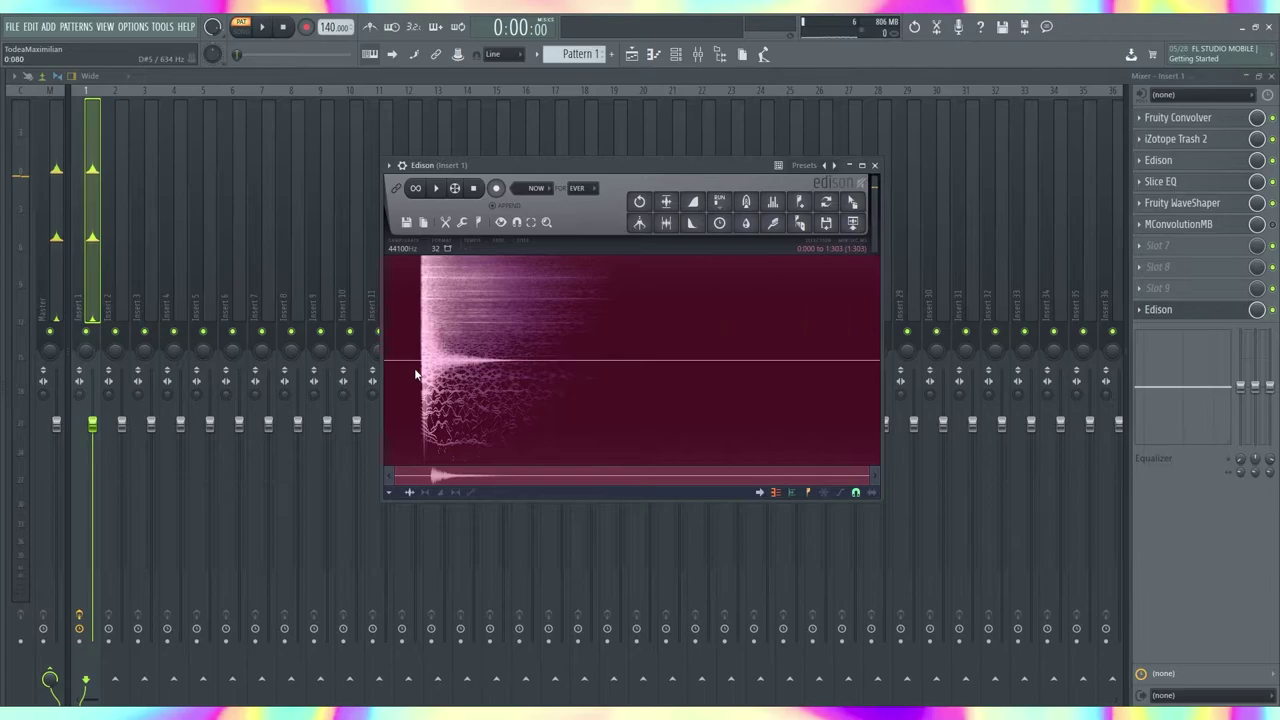
Review the Lane 1 effects in Phase Plant and the recorded sound in the last Edison on Insert 1.
left_click(875, 166)
left_click(1272, 78)
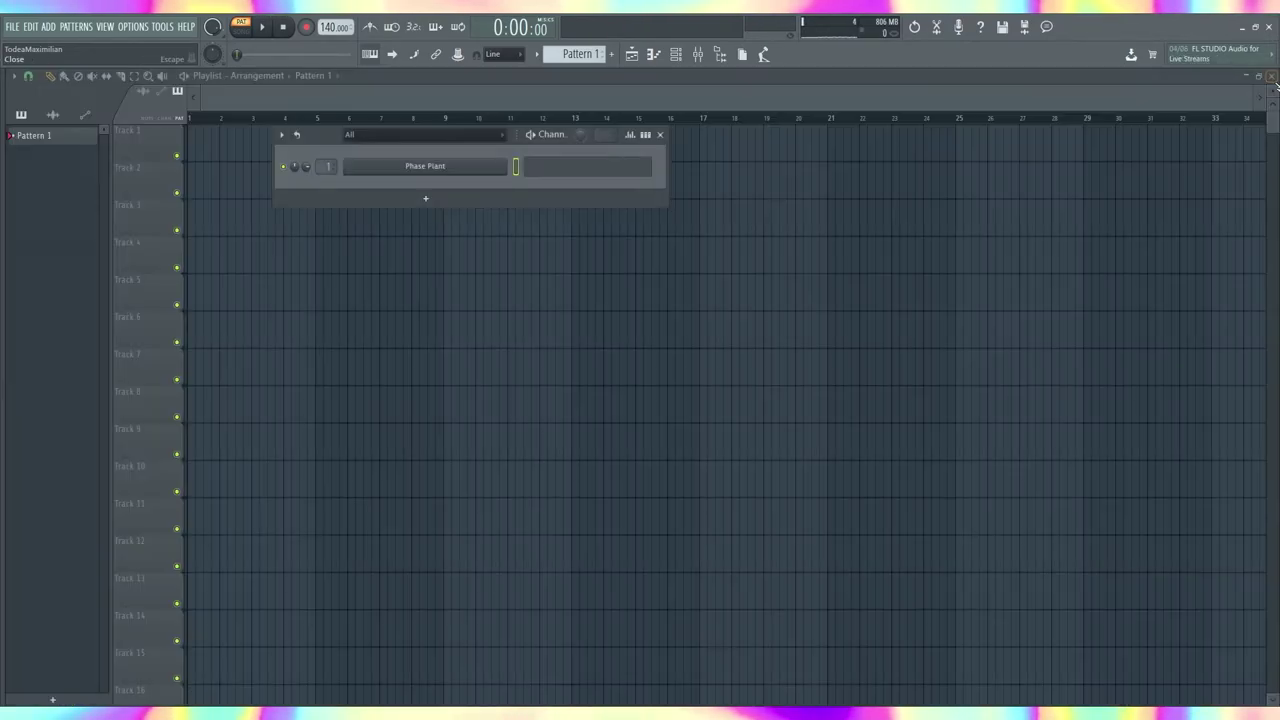
left_click(505, 170)
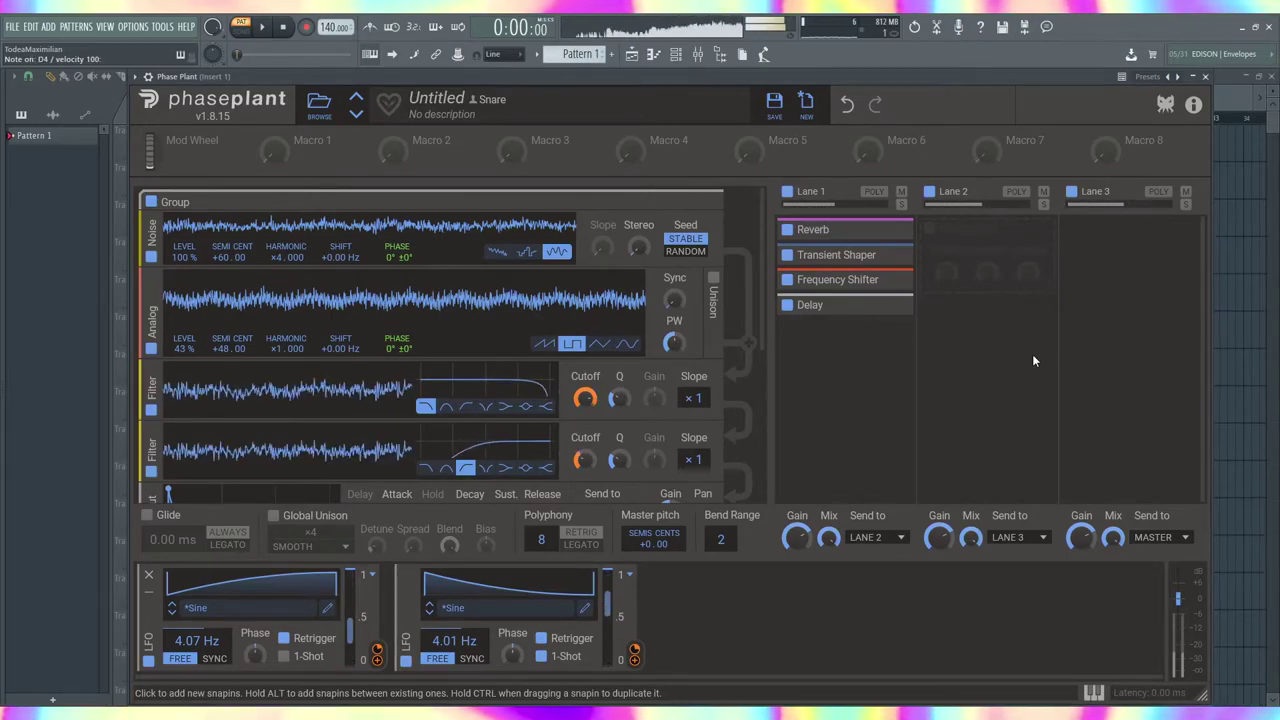
left_click(700, 55)
left_click(1191, 318)
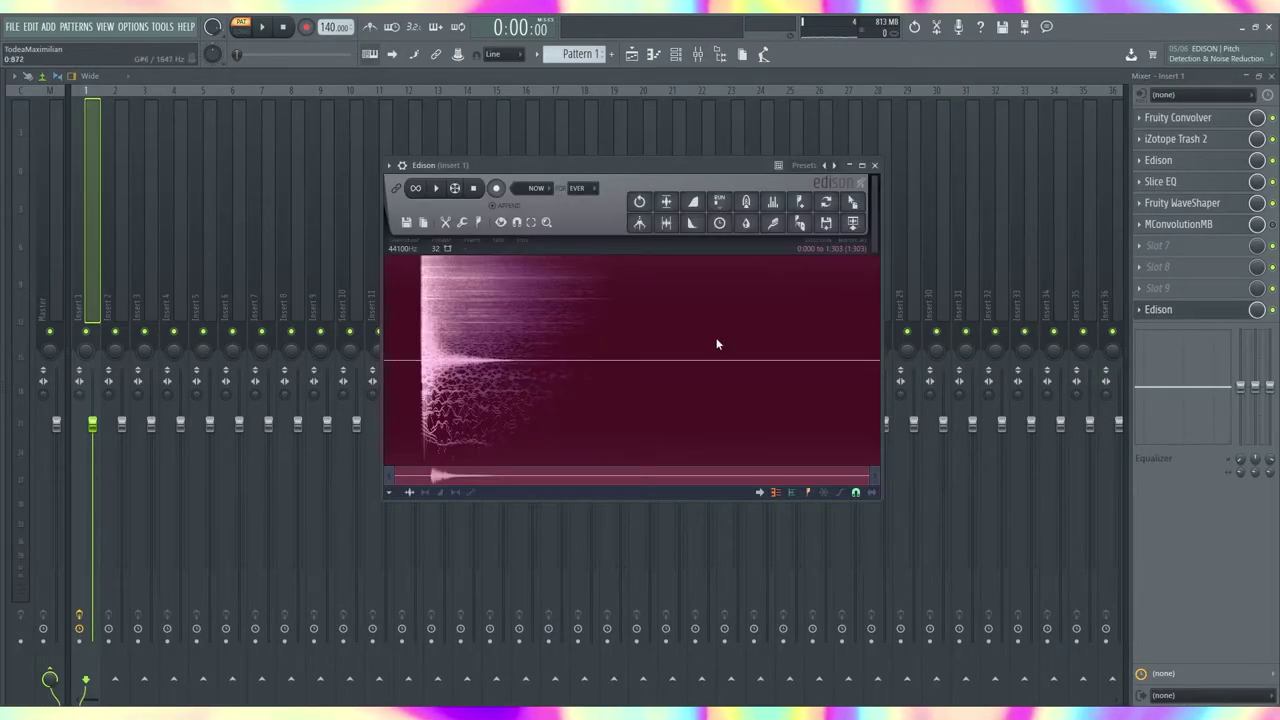
scroll(409, 368, "up", 6)
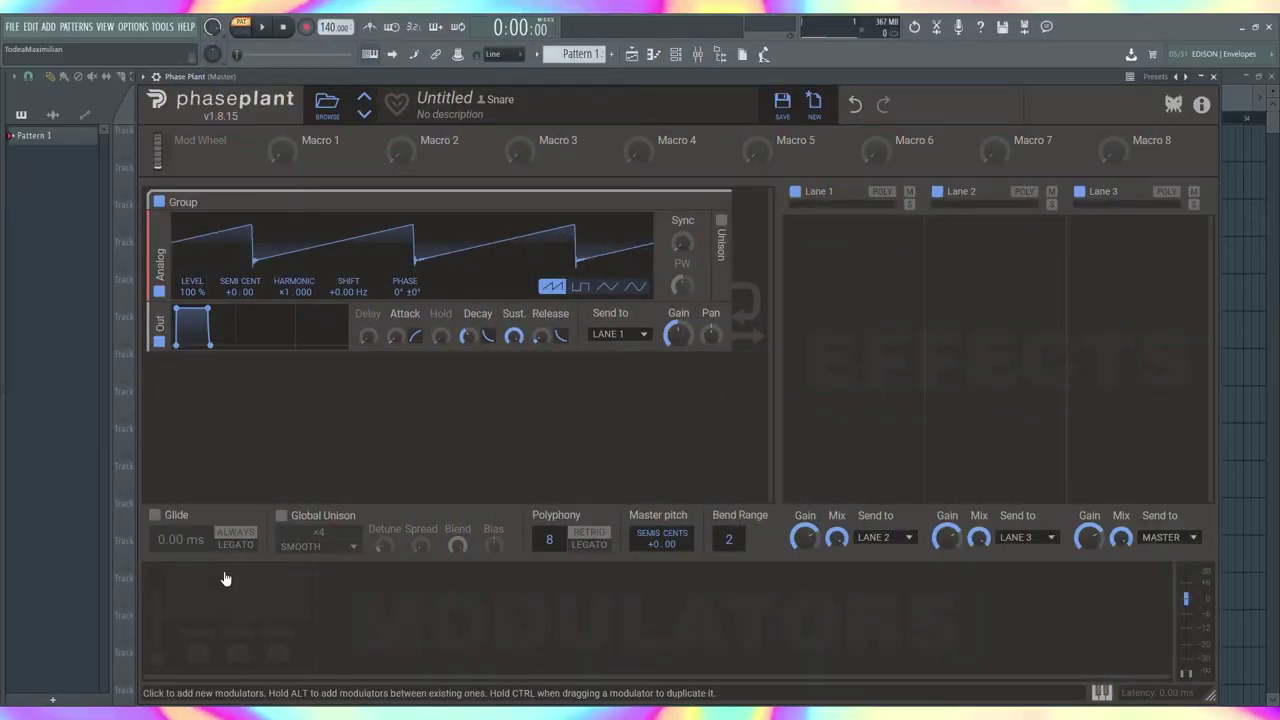
Add a Frequency Shifter to Lane 1 of the new analog patch.
left_click(224, 581)
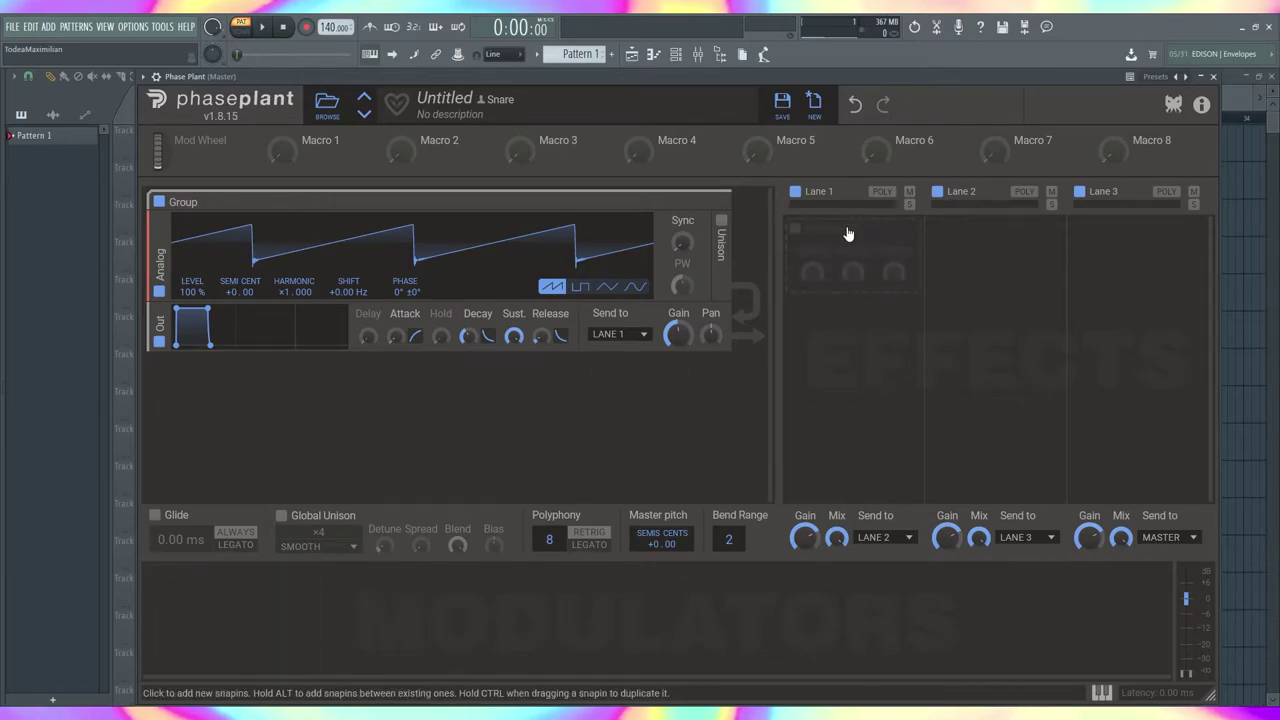
left_click(848, 232)
left_click(142, 384)
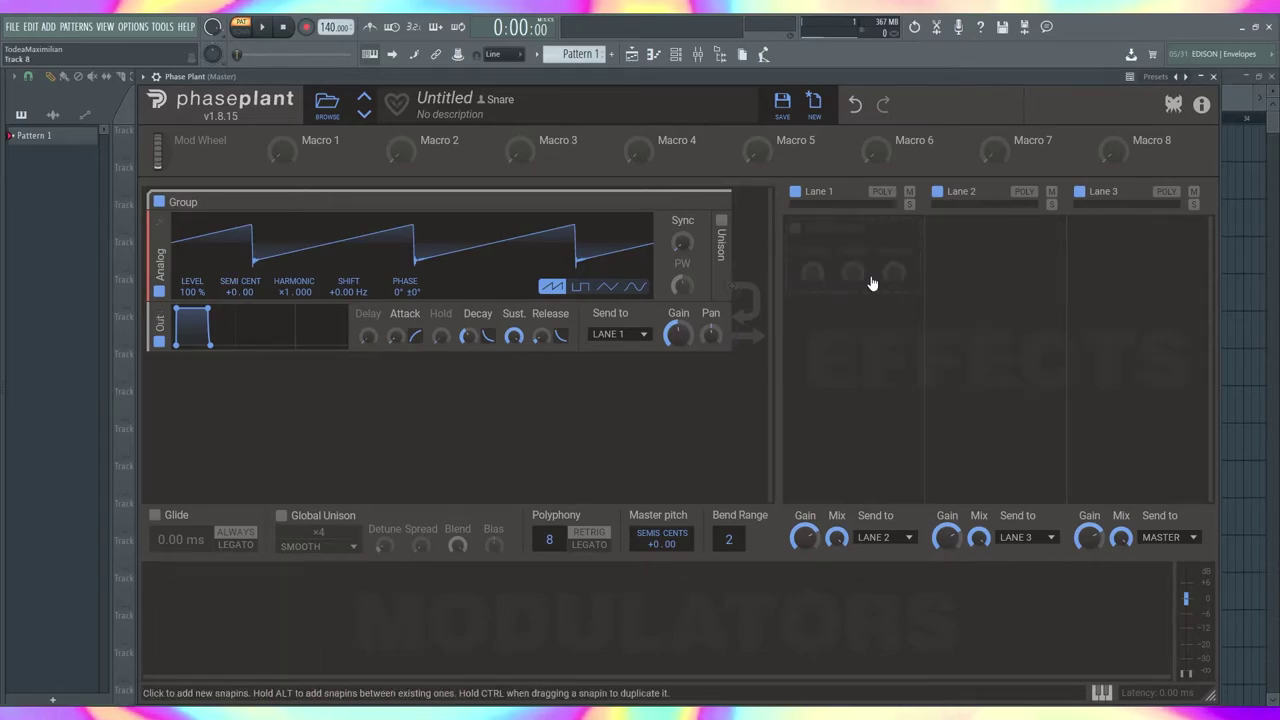
left_click(899, 236)
left_click(1005, 335)
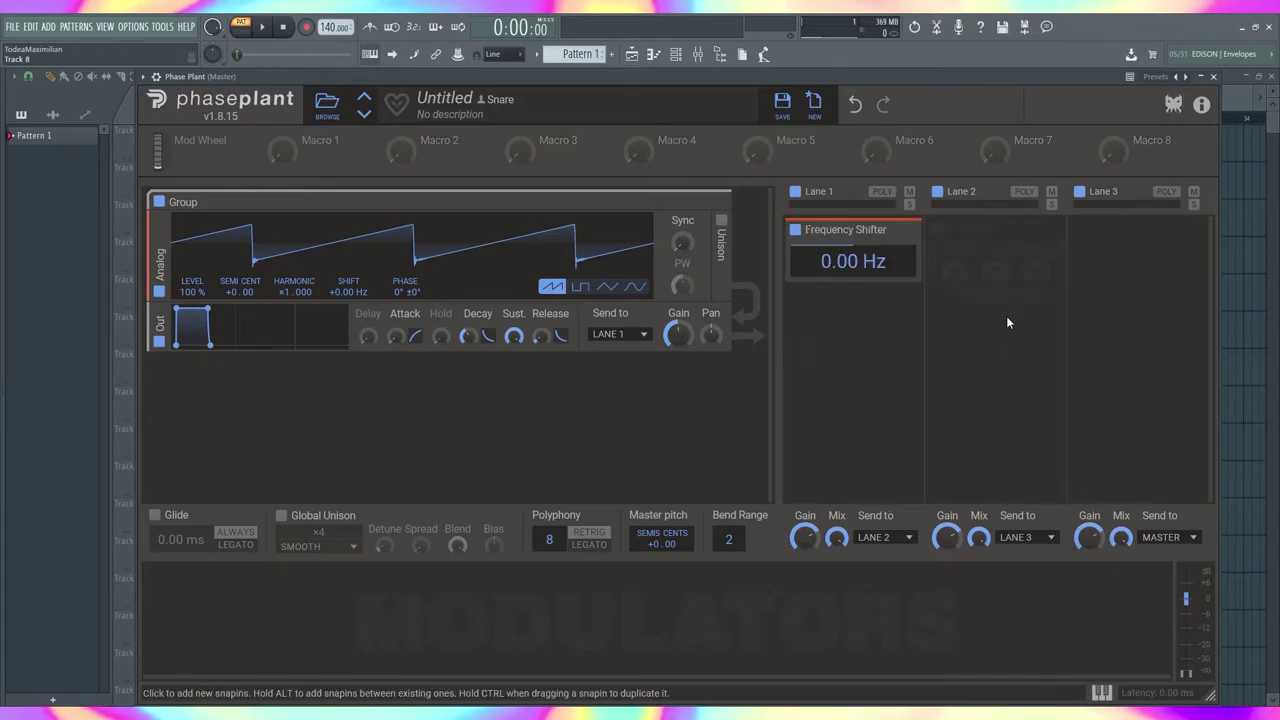
Give the new LFO modulator the factory Classic Ramp Down shape.
key("q")
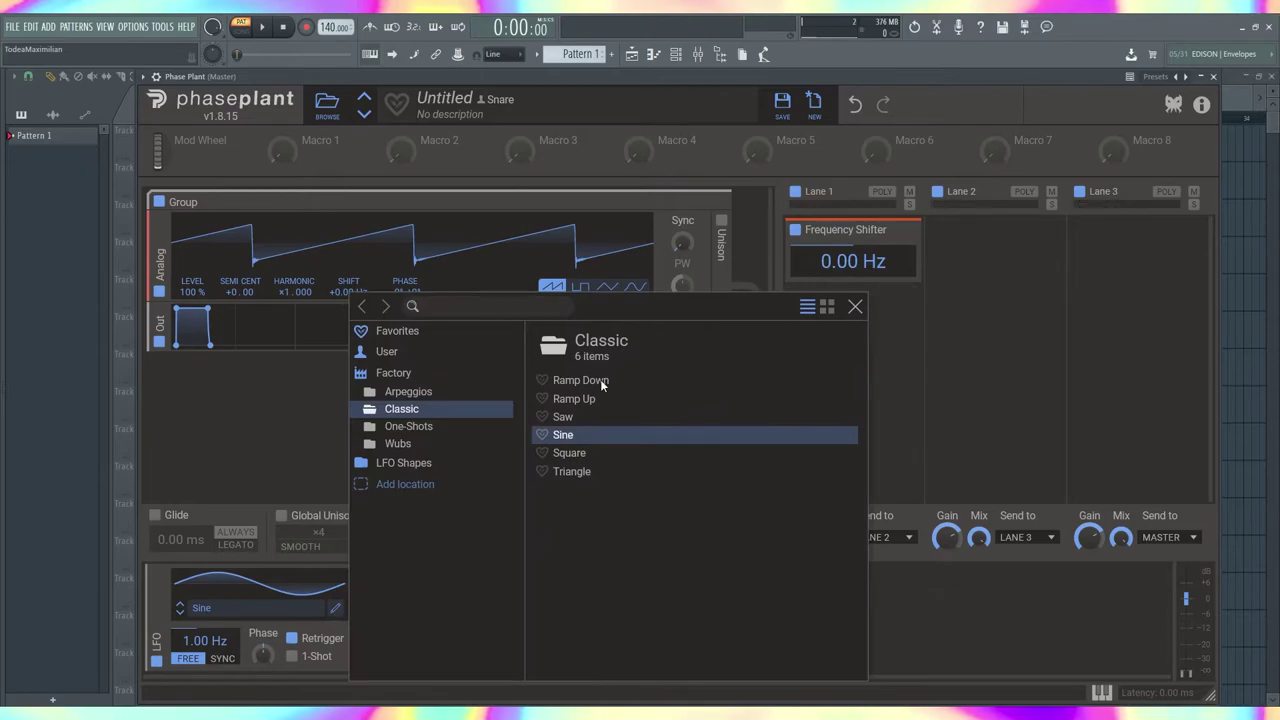
left_click(600, 380)
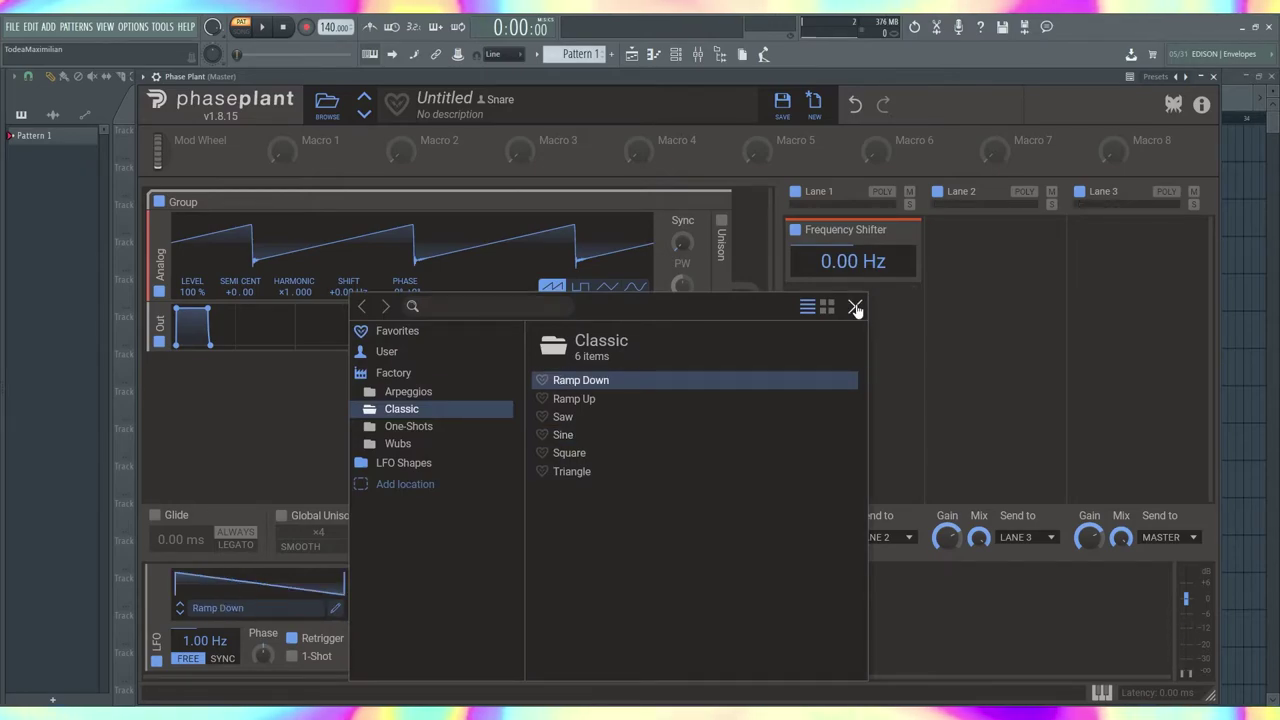
left_click(855, 307)
Modulate the Frequency Shifter with the LFO synced to 1/8 and raise the analog generator's pitch, auditioning it at +34 semitones.
left_click_drag(229, 291, 229, 254)
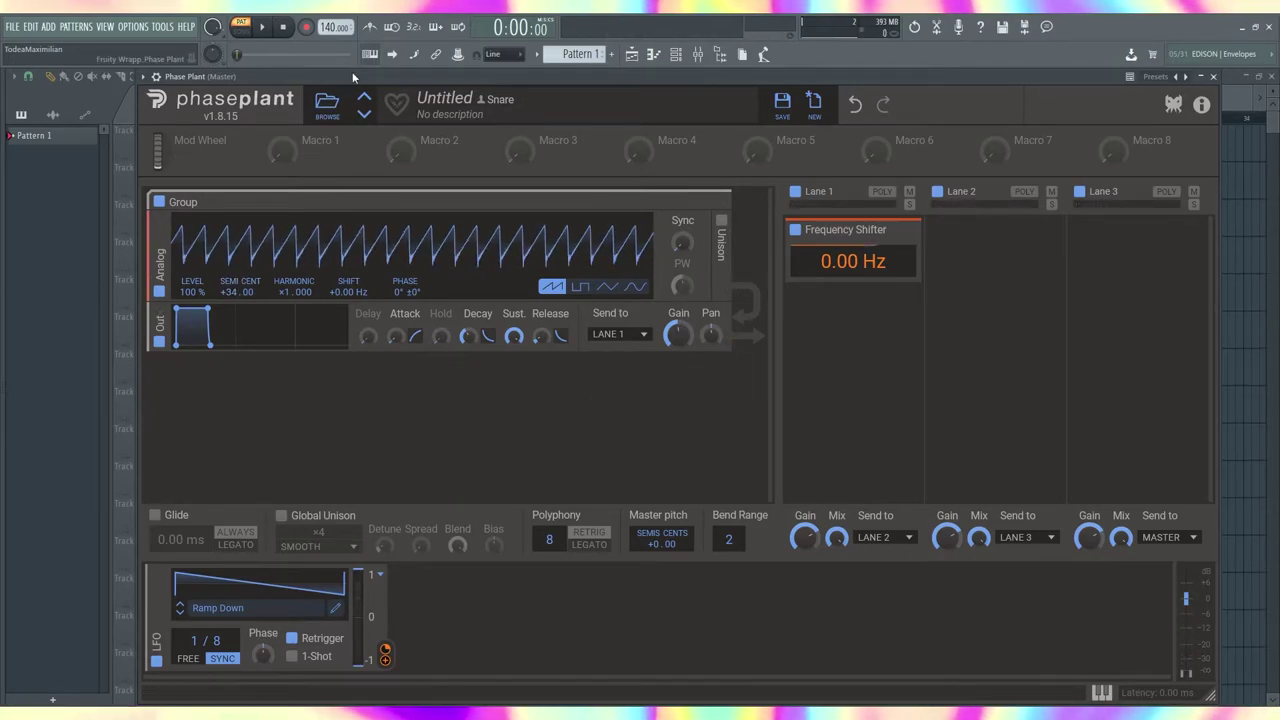
key("z")
left_click_drag(250, 285, 250, 245)
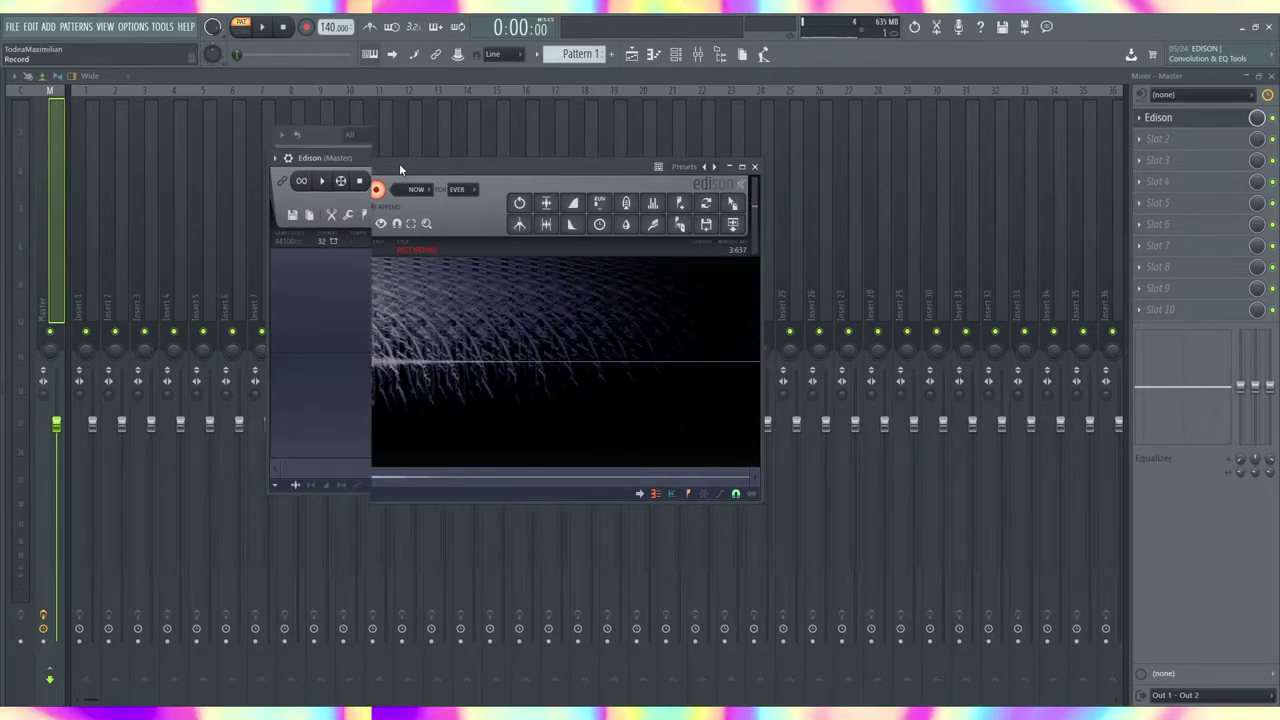
key("space")
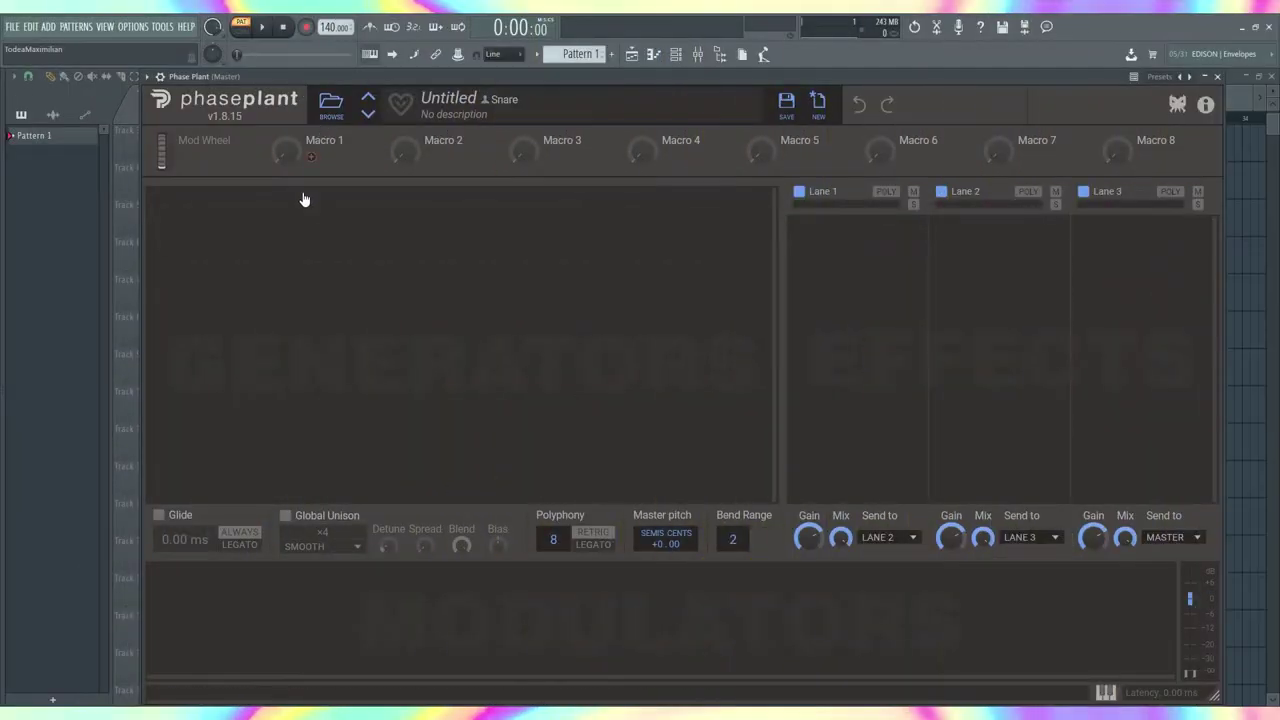
Add a Noise generator to the empty Phase Plant patch and an Analog generator below its output.
mouse_move(2, 274)
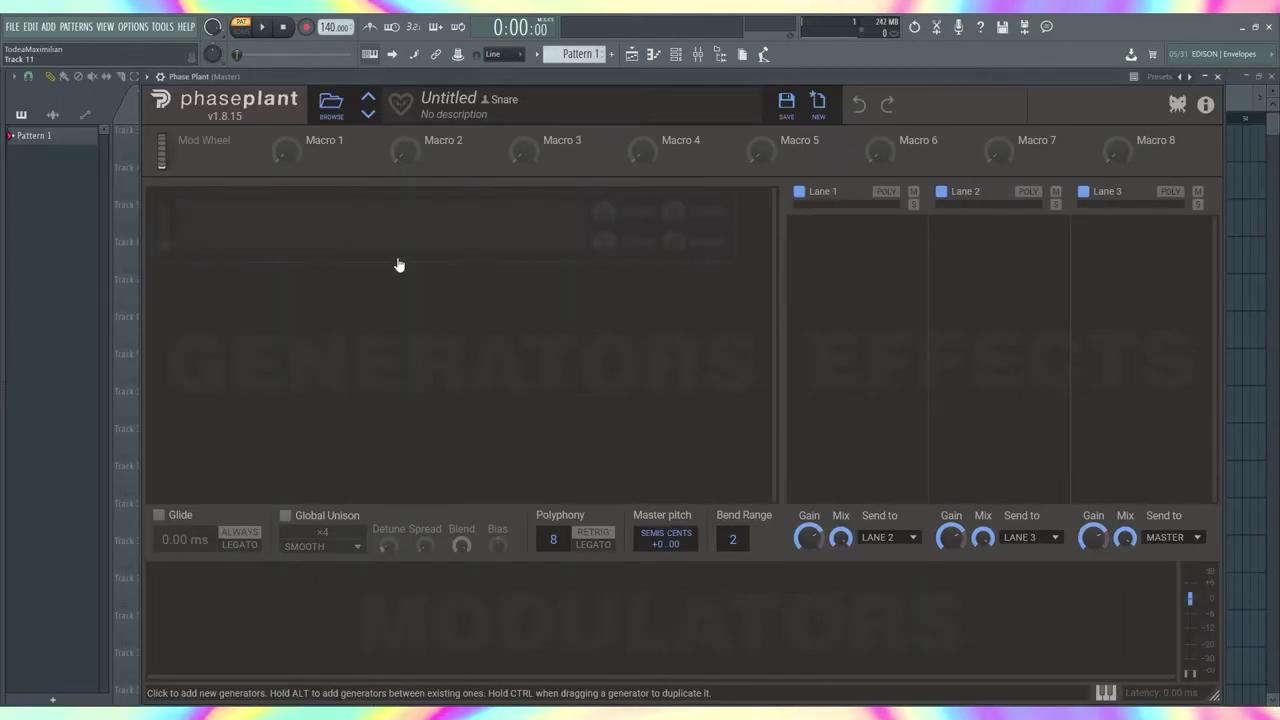
left_click(343, 200)
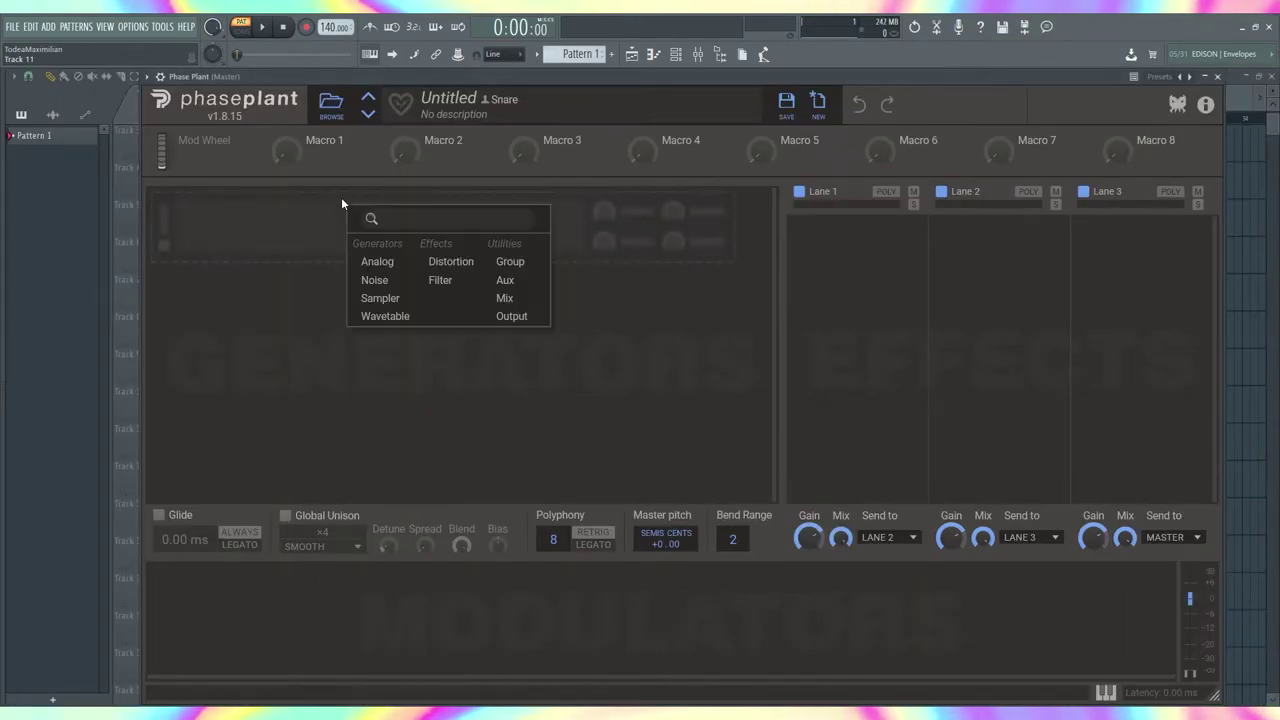
left_click(285, 288)
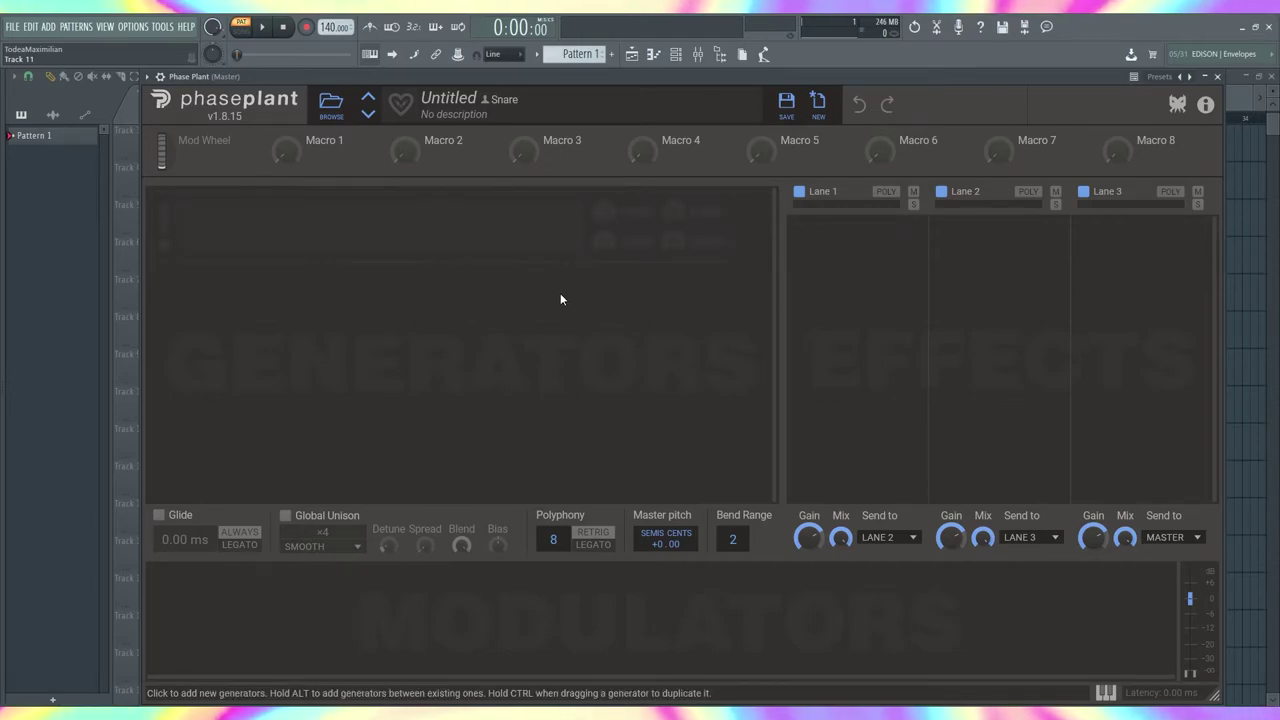
left_click(414, 237)
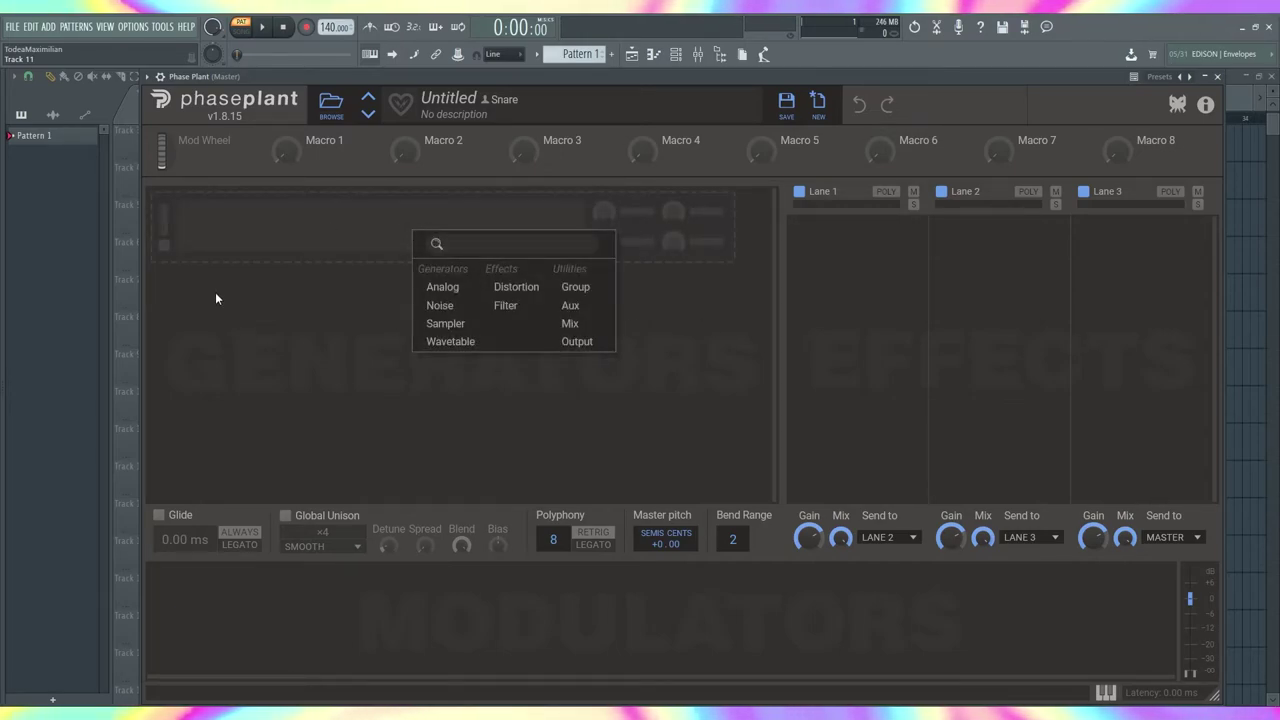
left_click(456, 314)
left_click(318, 373)
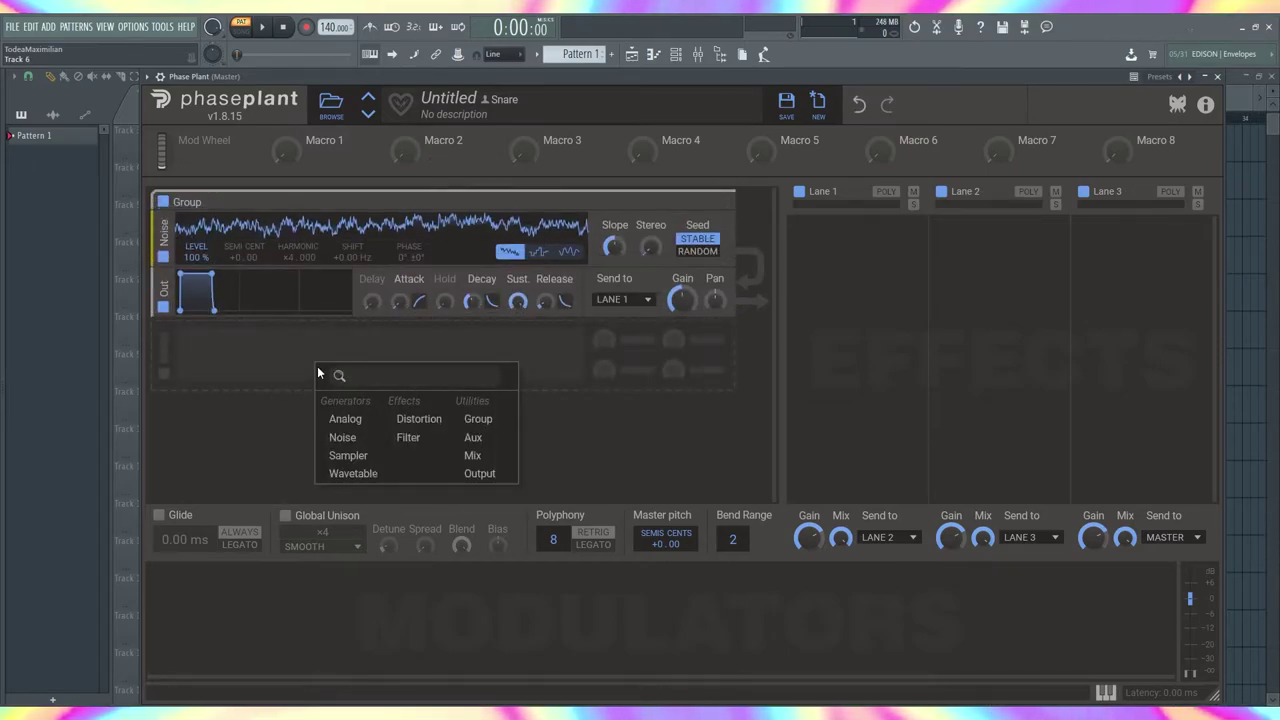
left_click(344, 419)
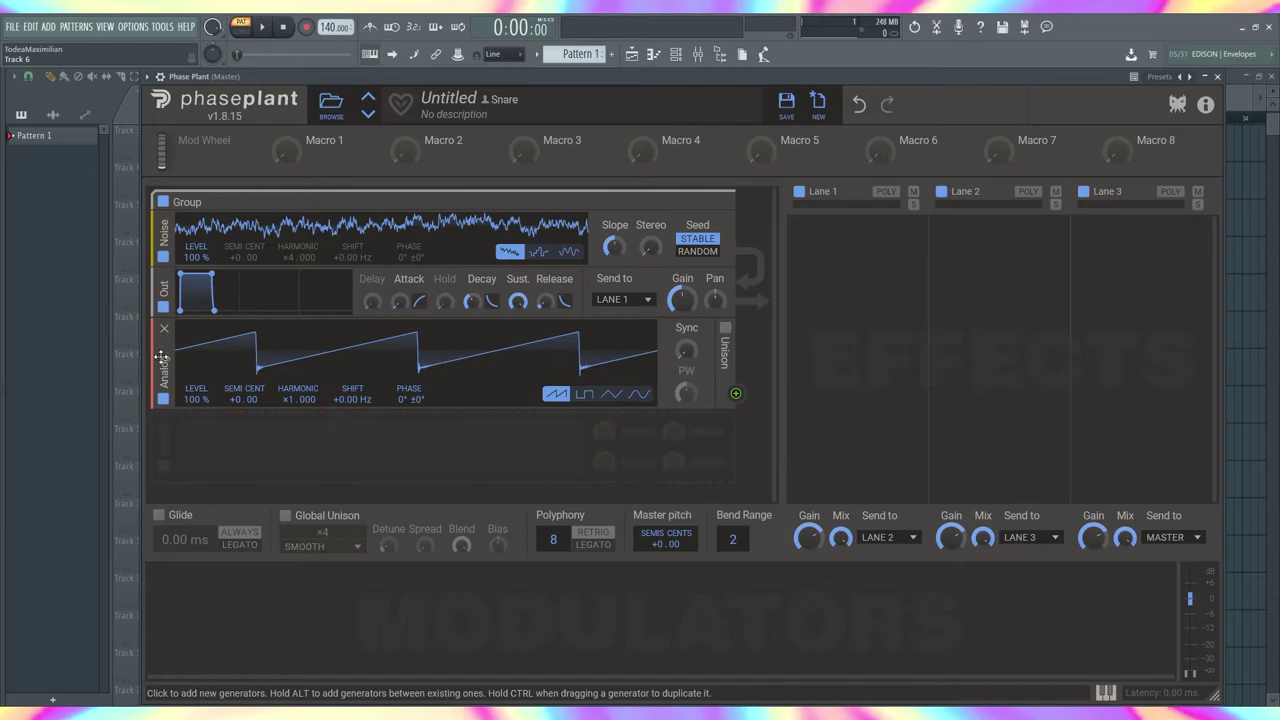
left_click(276, 457)
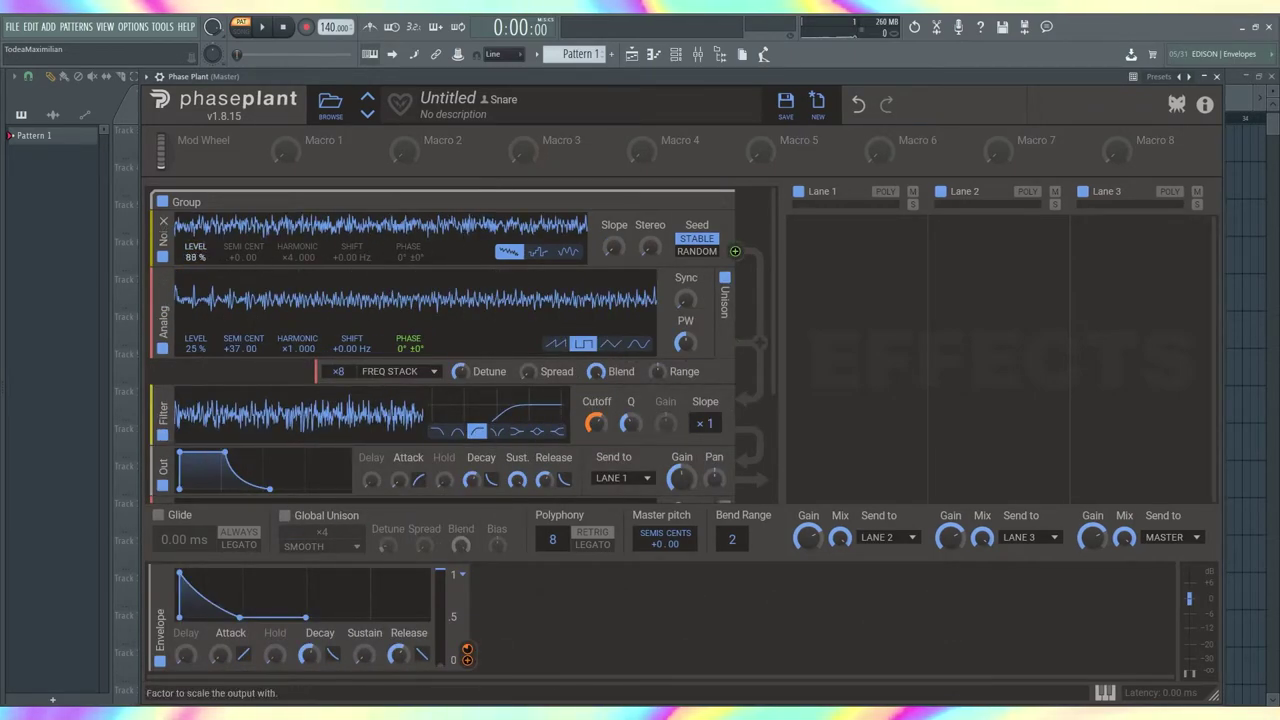
Lower the Noise generator's level to 75% and audition the layered sound.
left_click_drag(205, 259, 205, 266)
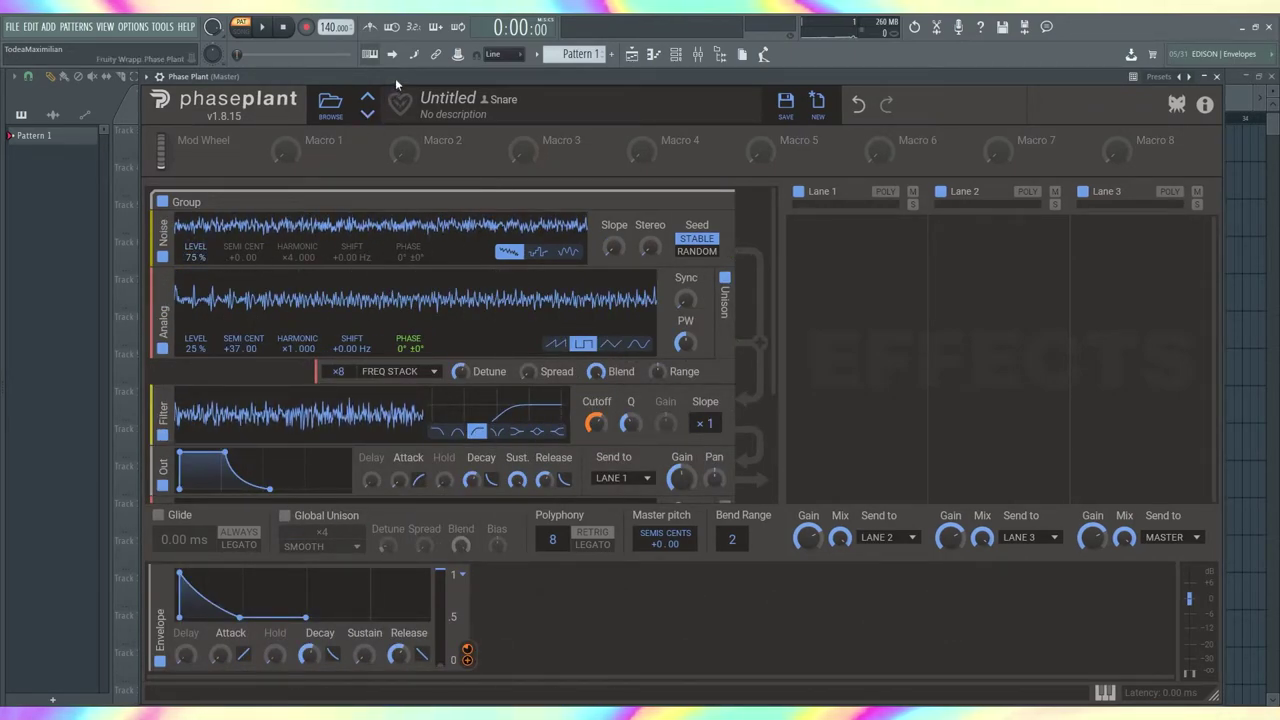
key("z")
key("z")
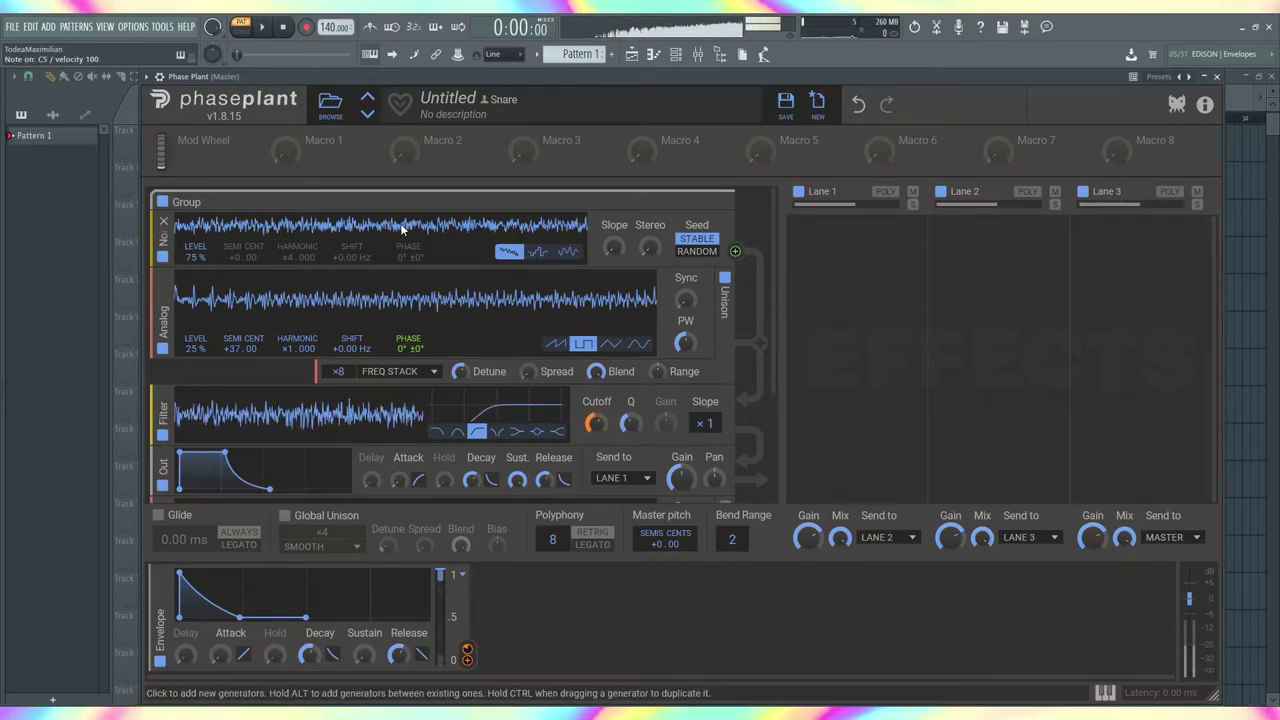
scroll(388, 367, "down", 3)
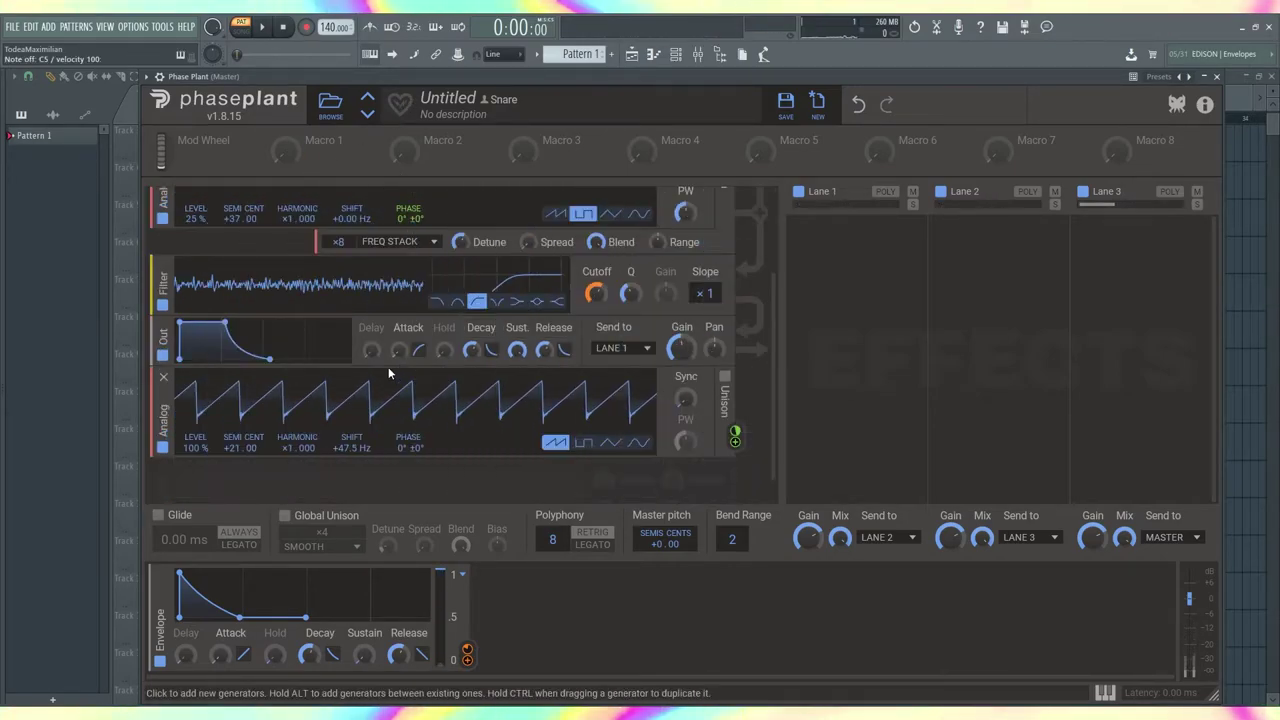
left_click(183, 158)
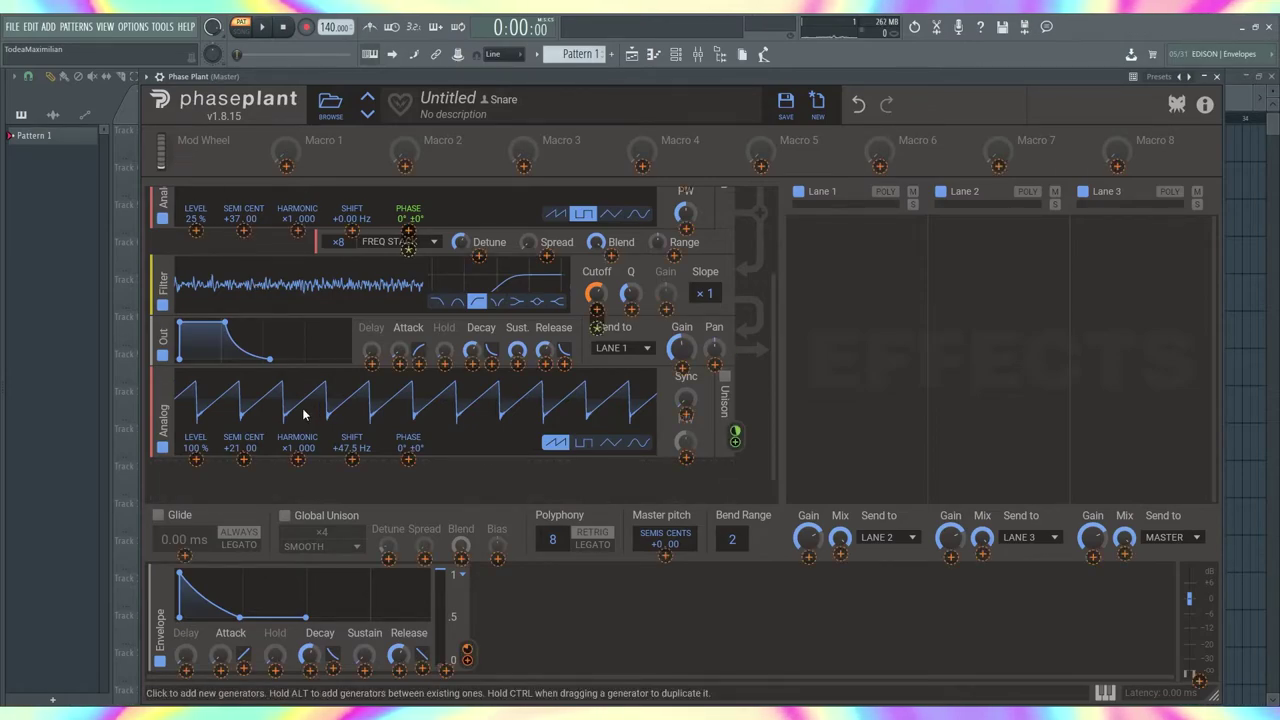
left_click(304, 414)
scroll(303, 414, "up", 3)
scroll(410, 330, "down", 3)
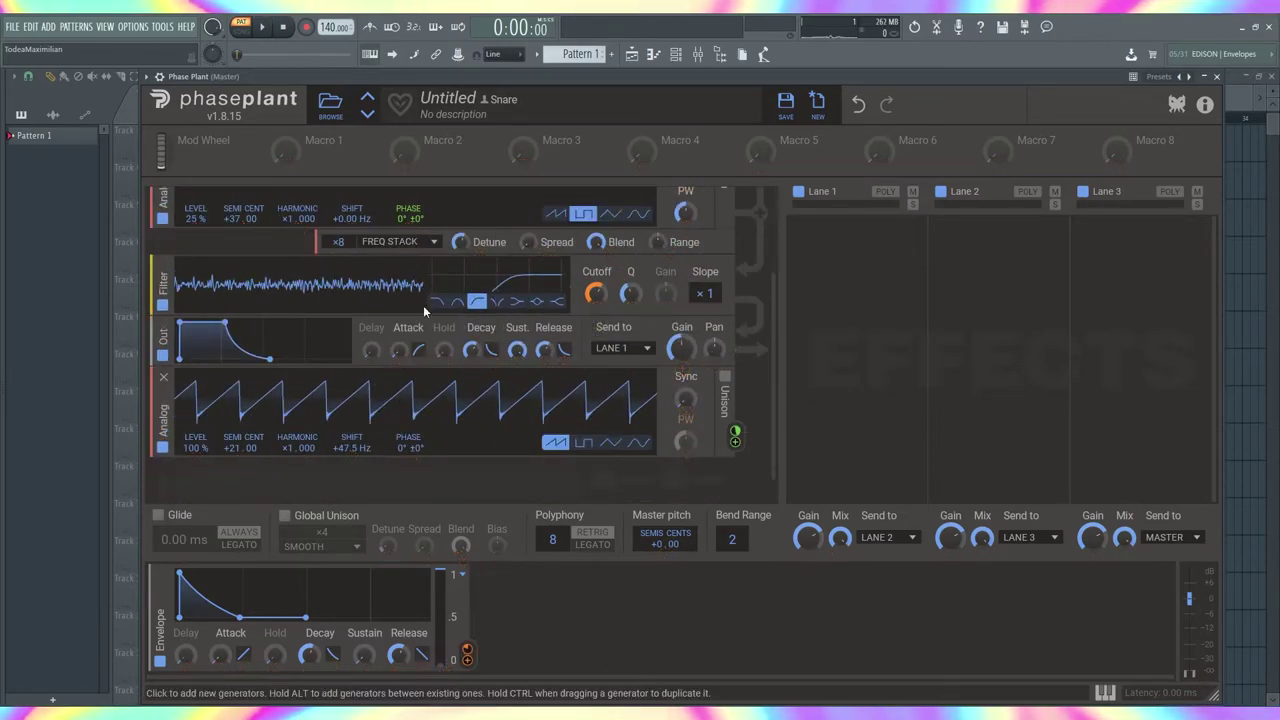
Lower the sustain and shorten the release of the group's output envelope after auditioning the sound.
key("z")
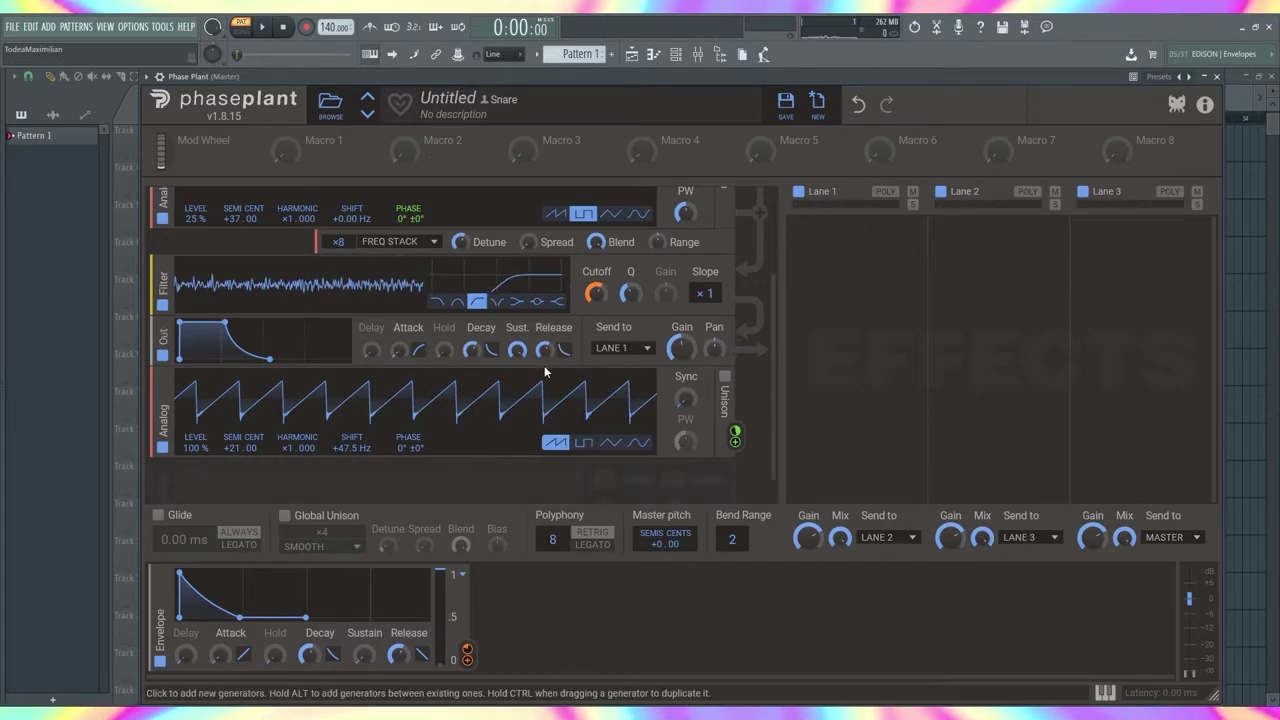
mouse_move(517, 350)
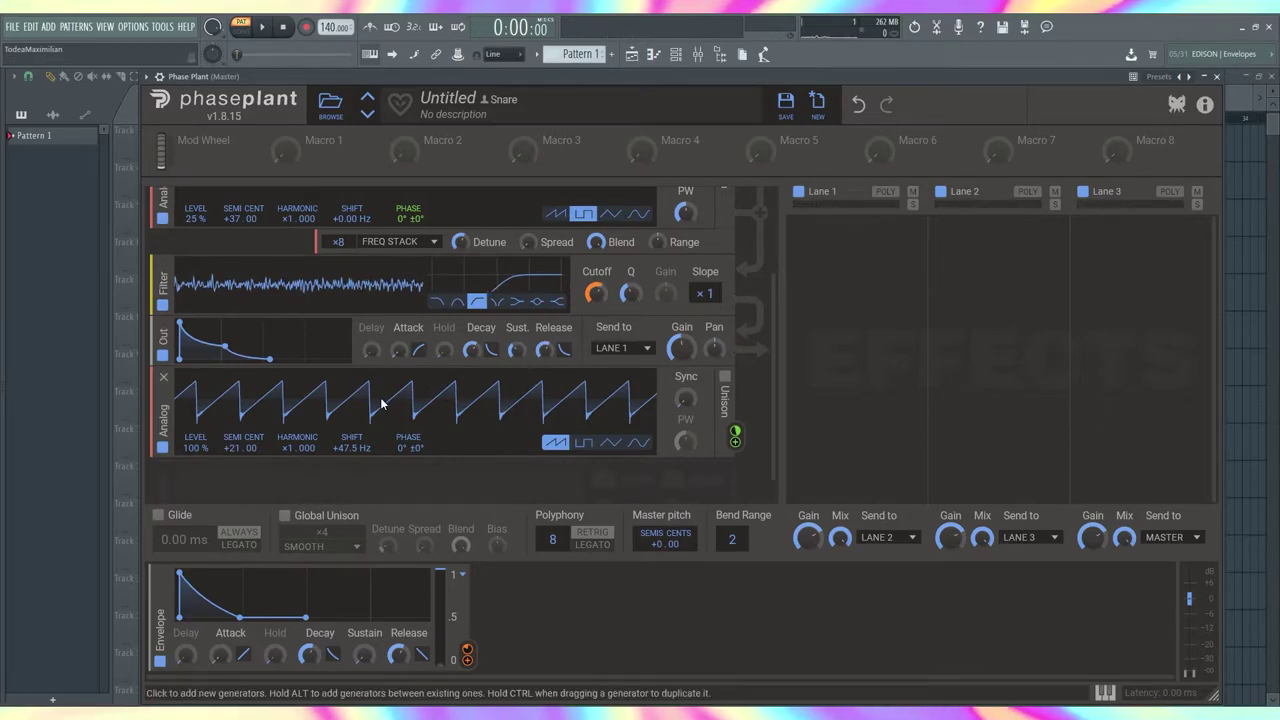
left_click_drag(544, 349, 544, 356)
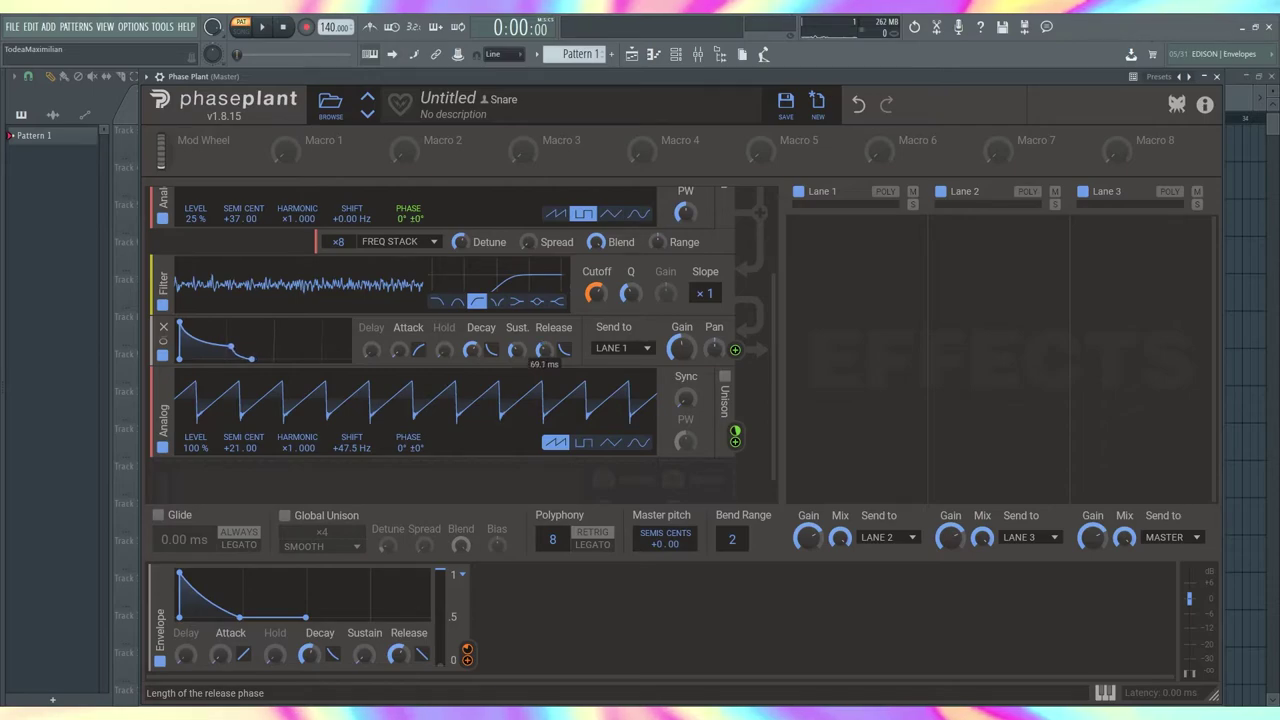
Modulate the output's decay, sustain and release and the envelope modulator's decay and release with the Mod Wheel, and audition the result.
scroll(482, 430, "down", 1)
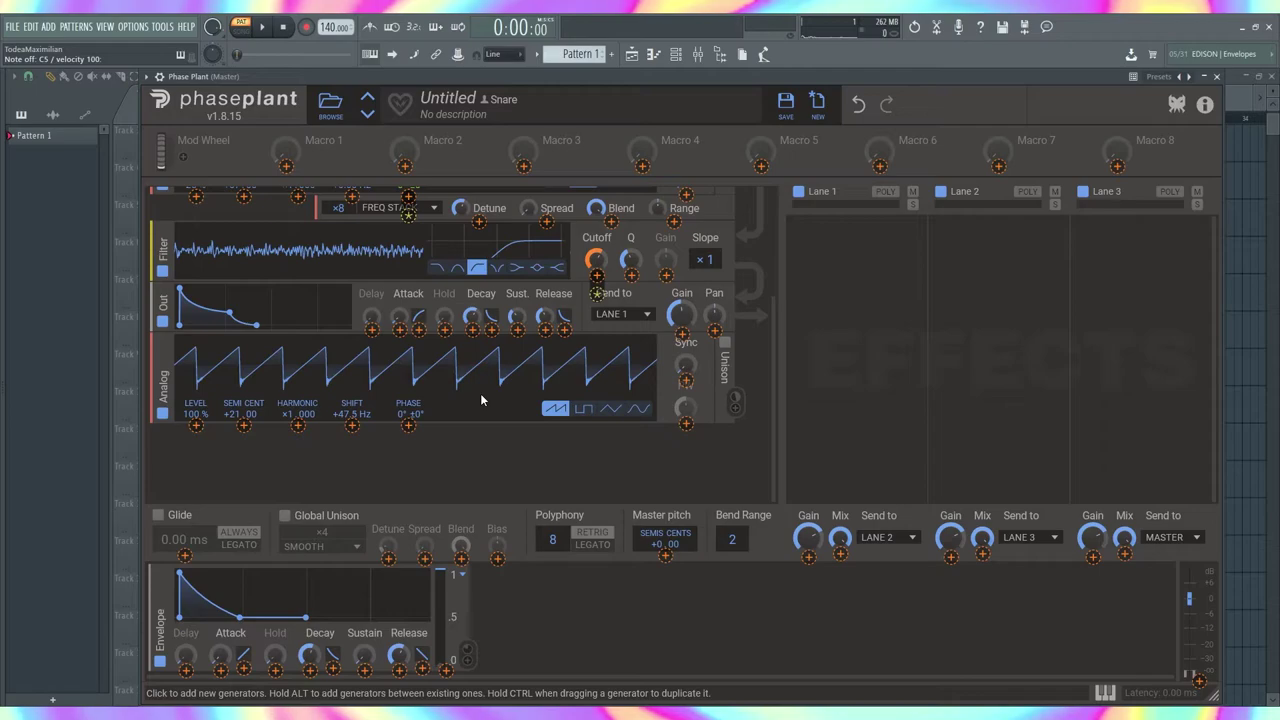
left_click(481, 400)
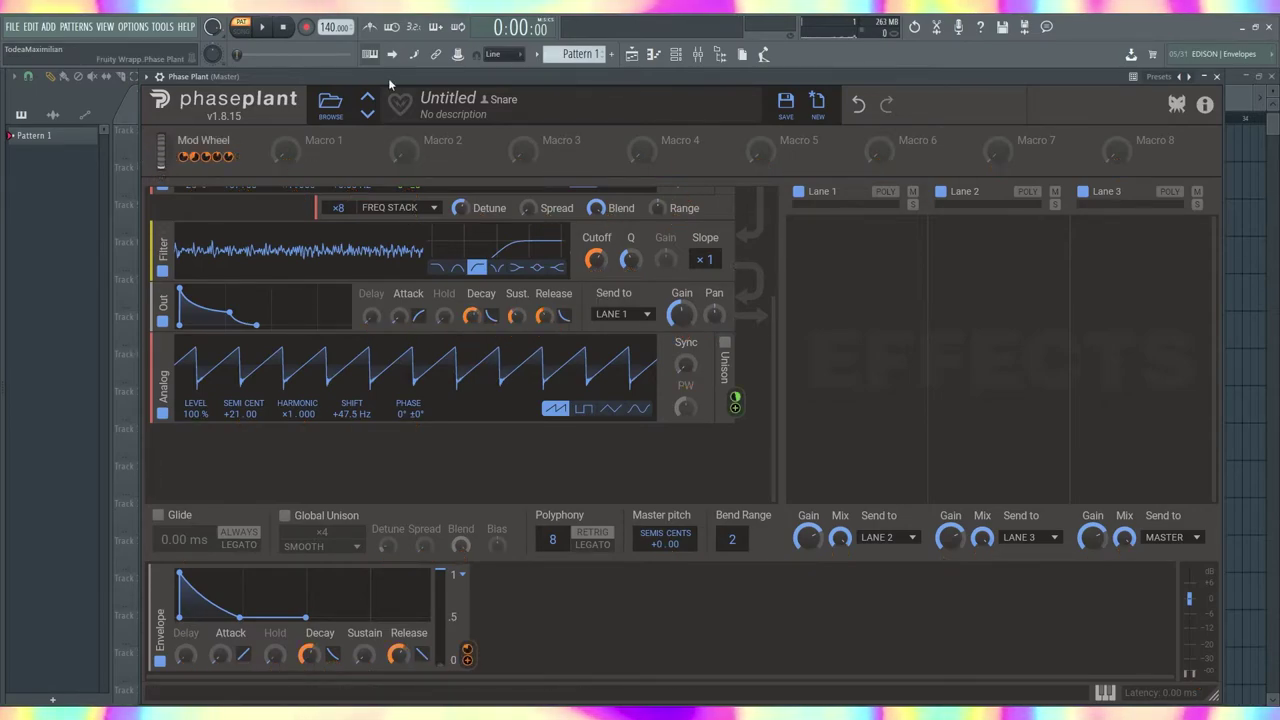
key("z")
key("z")
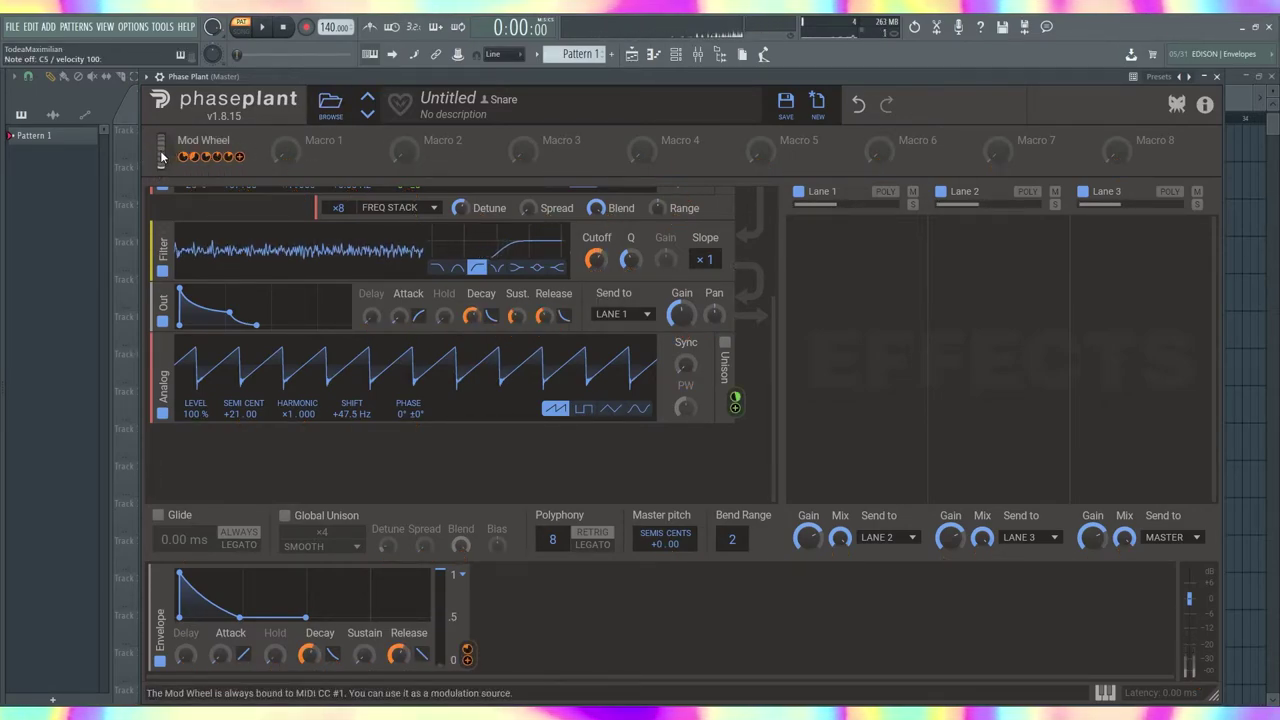
key("z")
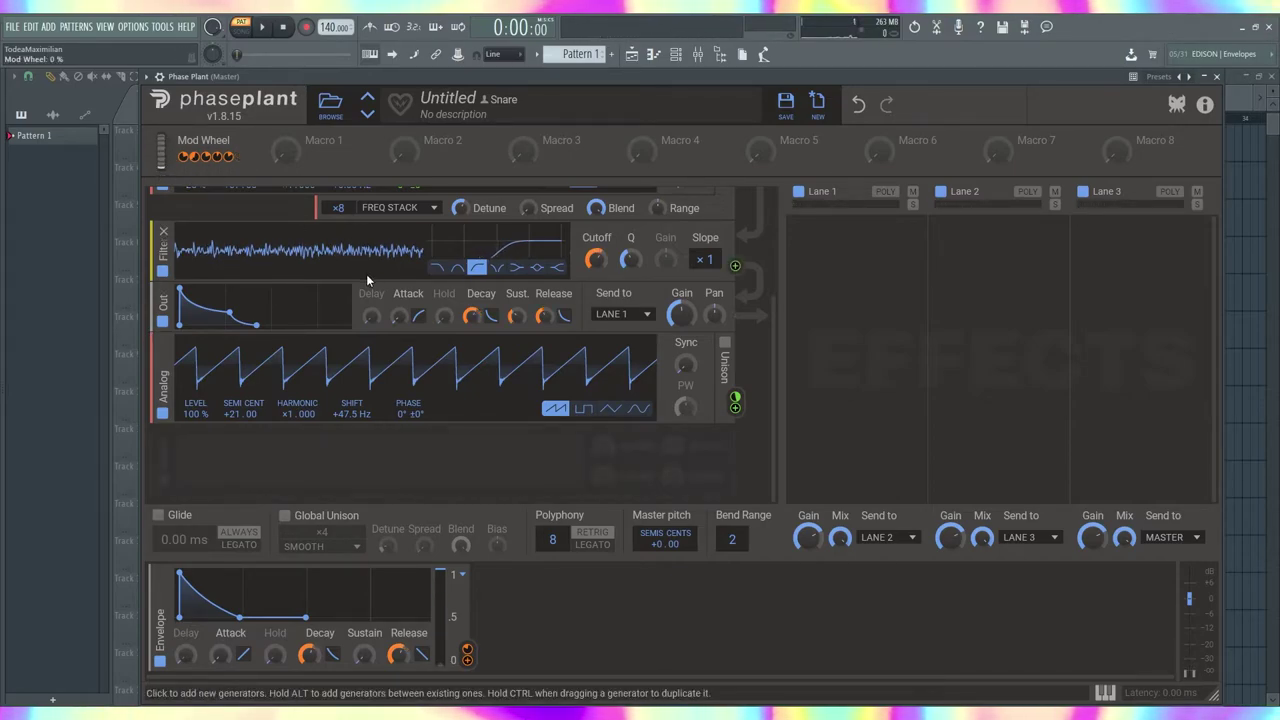
Map Macro 1 to three parameters, return its knob to zero after testing, and try linking Macro 2 to the upper Analog generator's pitch.
left_click(311, 159)
left_click(510, 427)
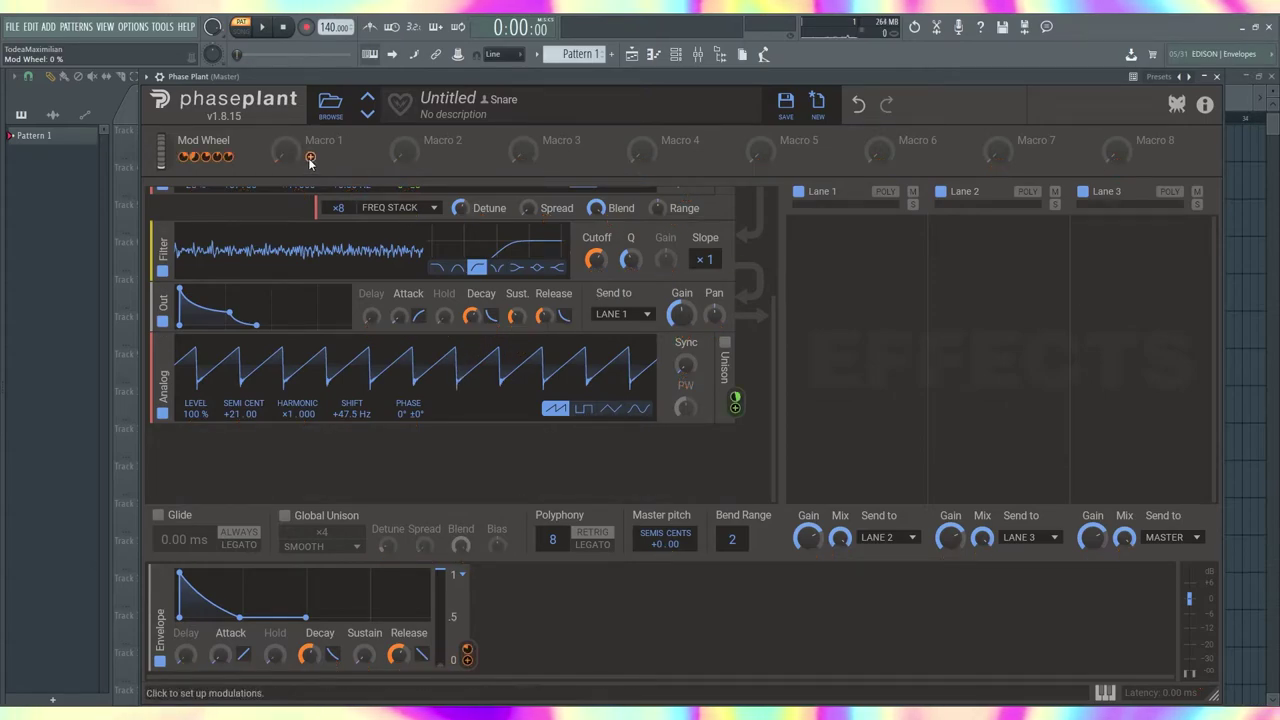
left_click(310, 158)
left_click(500, 400)
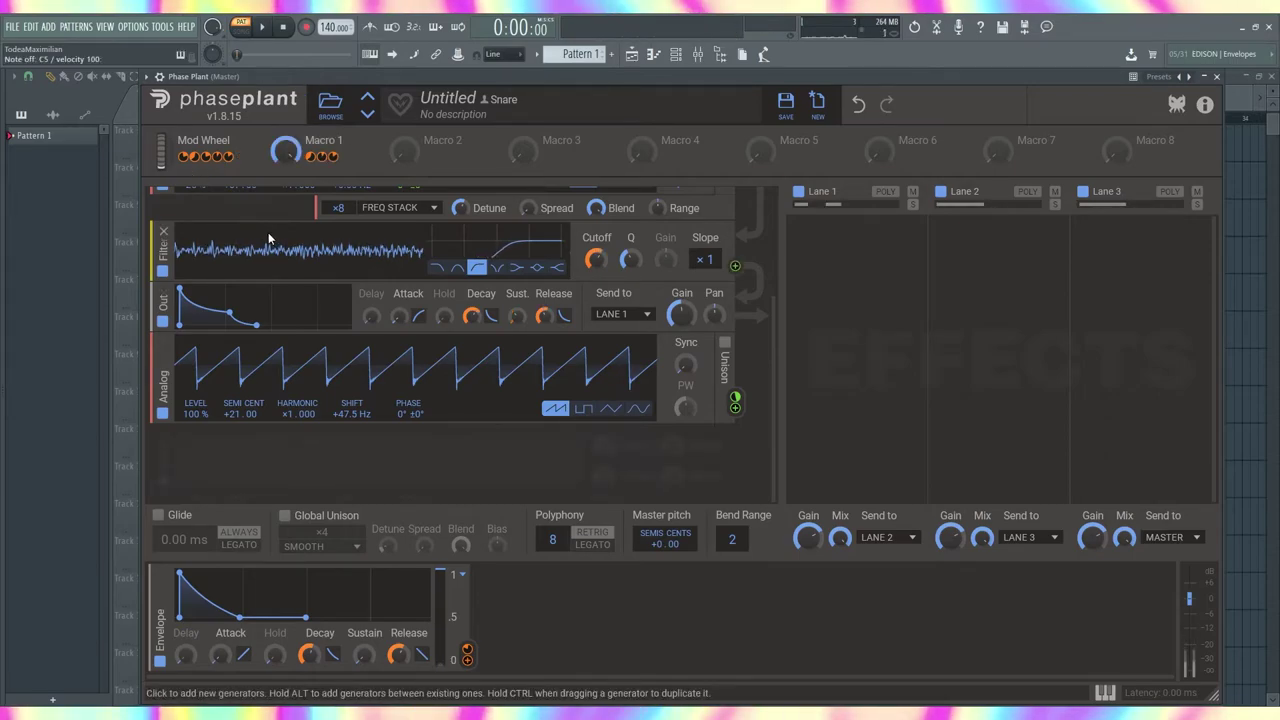
scroll(268, 232, "up", 3)
left_click_drag(285, 150, 285, 200)
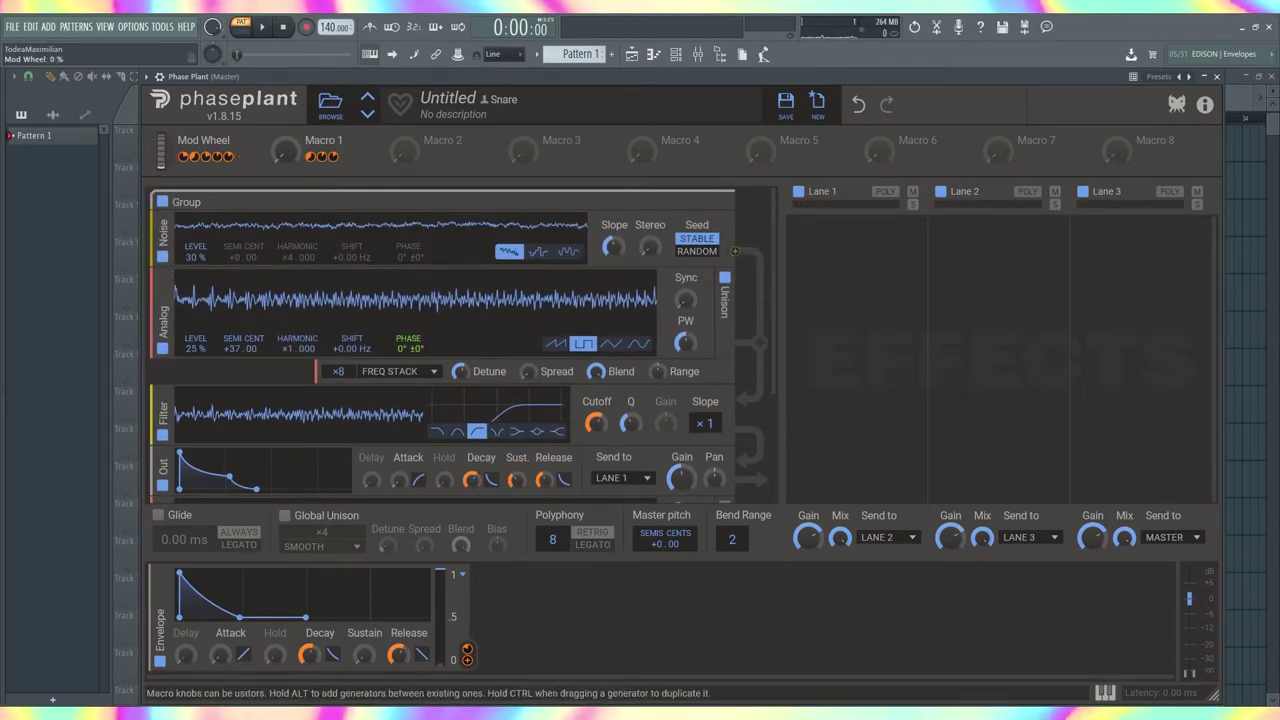
left_click_drag(405, 152, 247, 343)
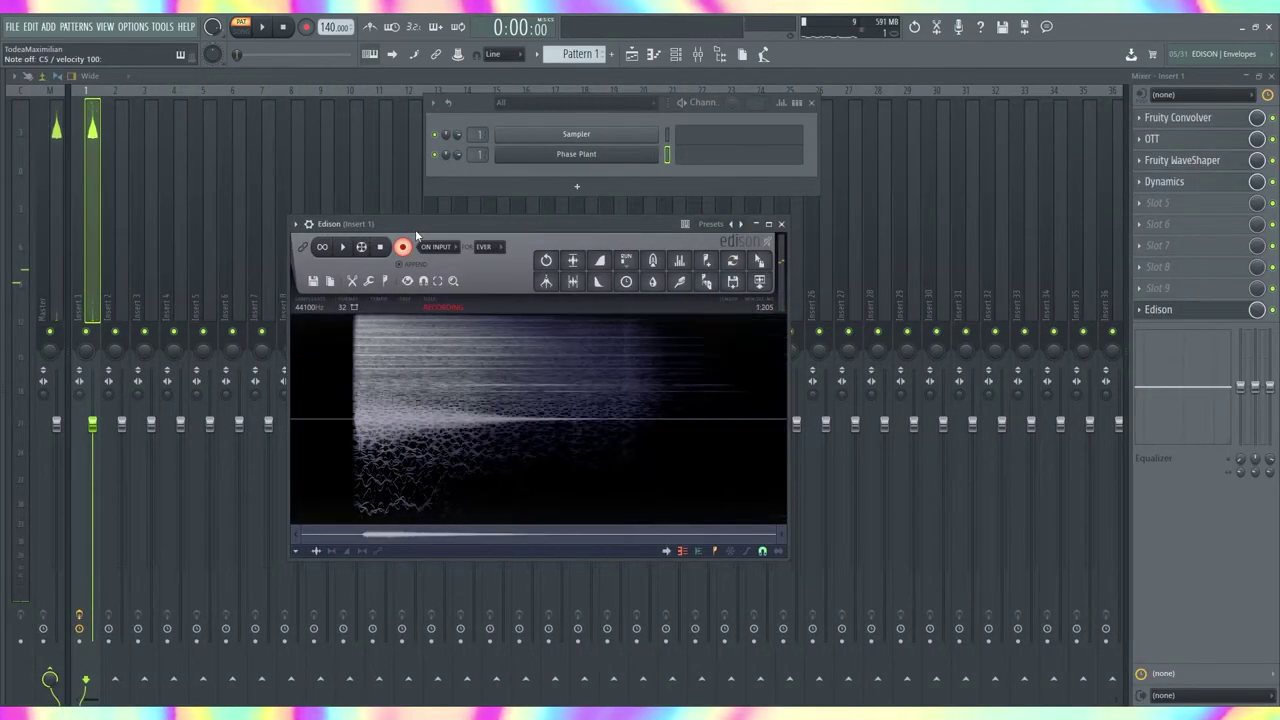
Record several processed hits into Edison on Insert 1 and stop the recording.
left_click_drag(425, 230, 379, 238)
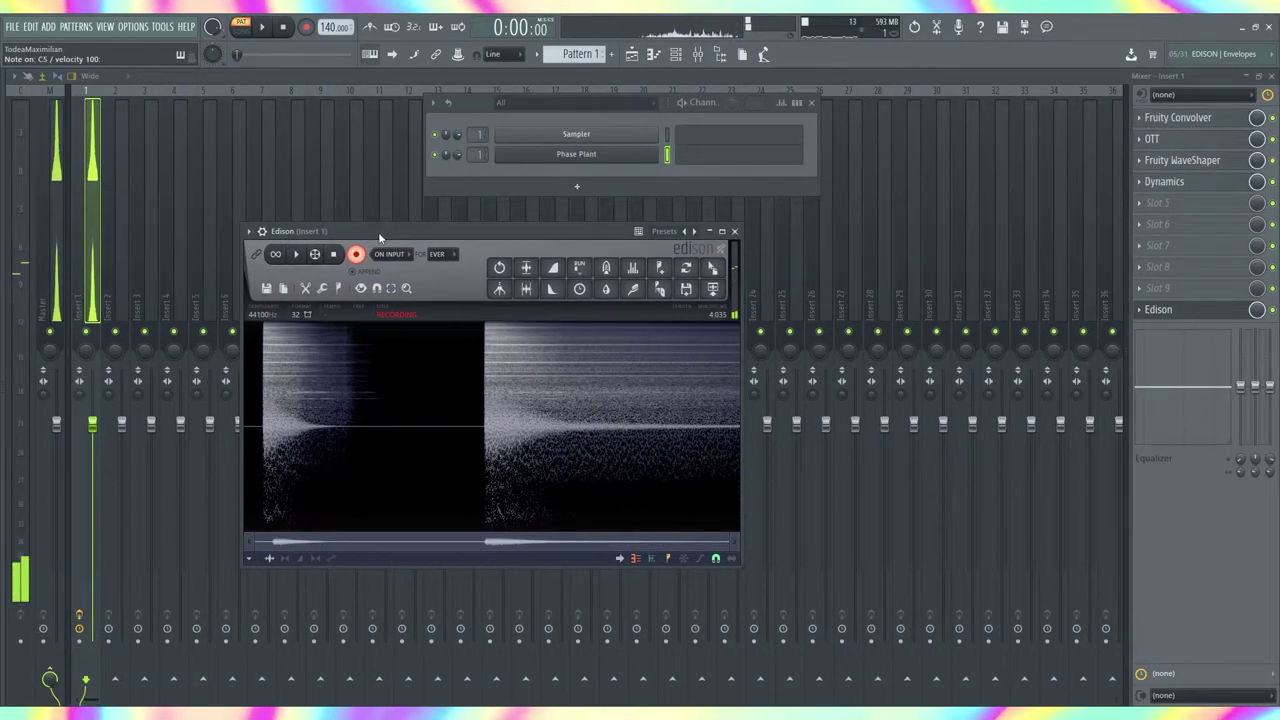
left_click_drag(378, 235, 335, 230)
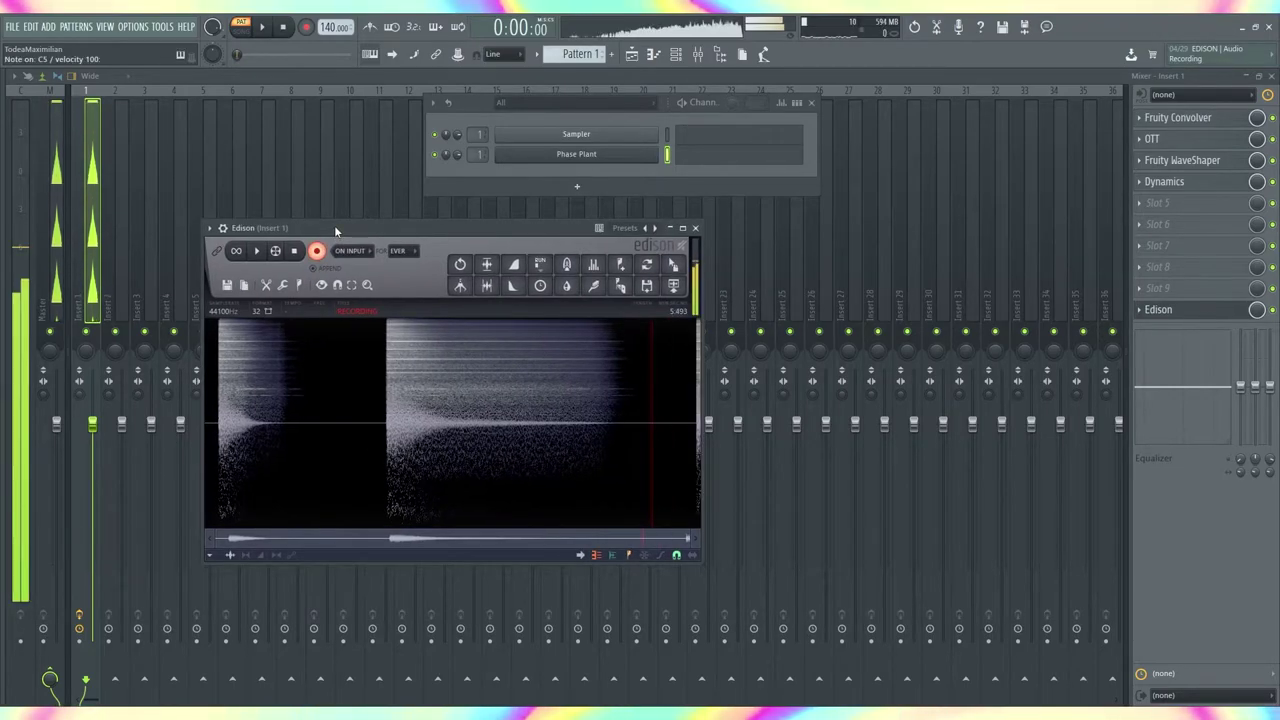
left_click(317, 251)
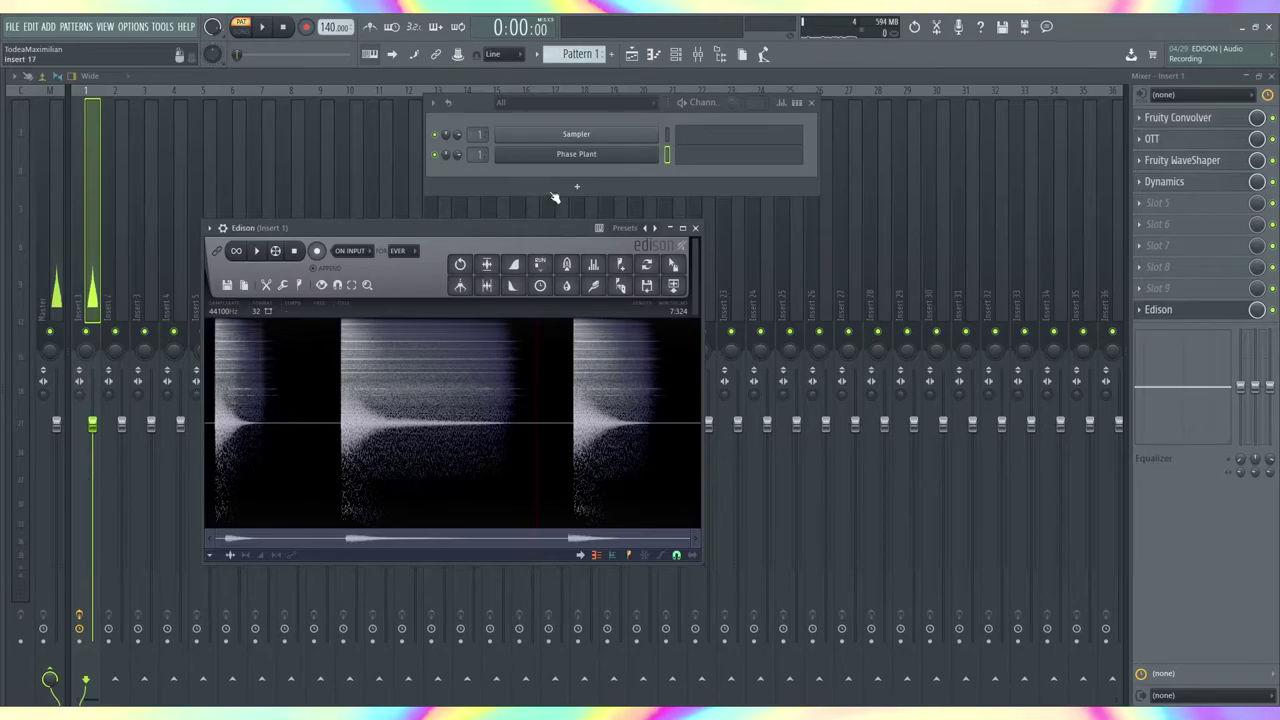
Look through the Samples folder in the browser, down to the Snare's Sounds folder.
scroll(306, 438, "up", 3)
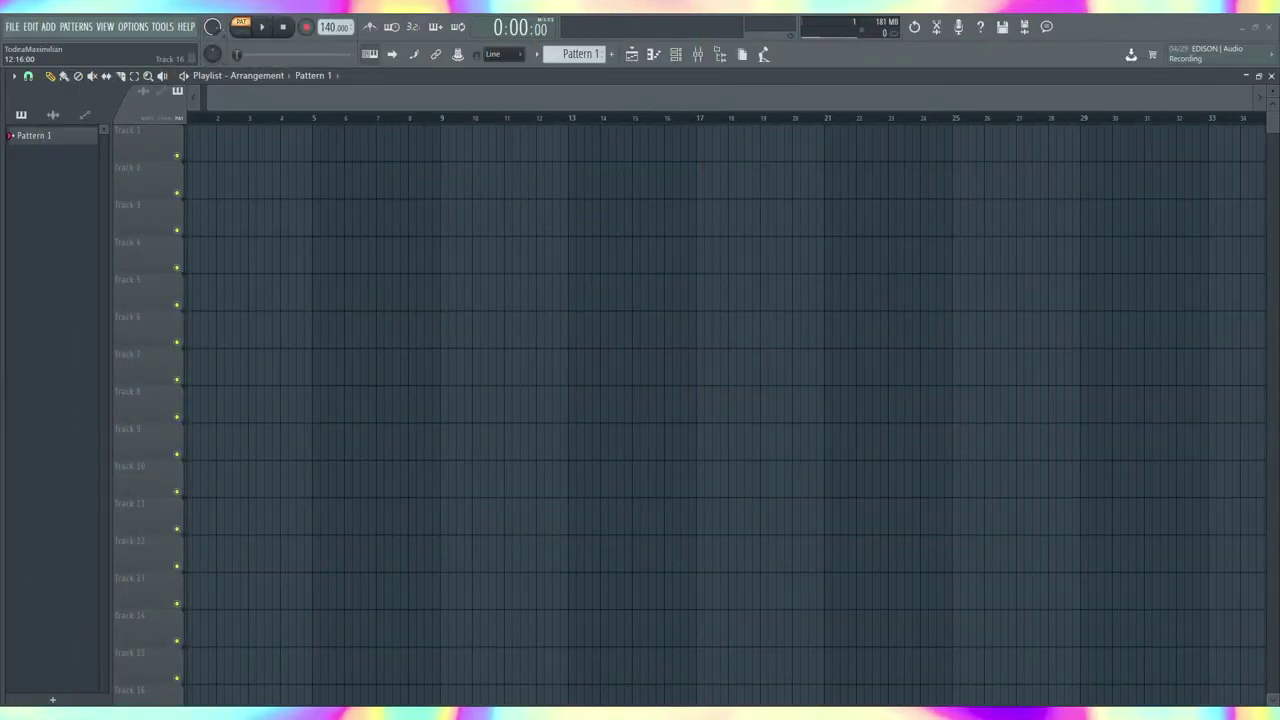
key("alt+F8")
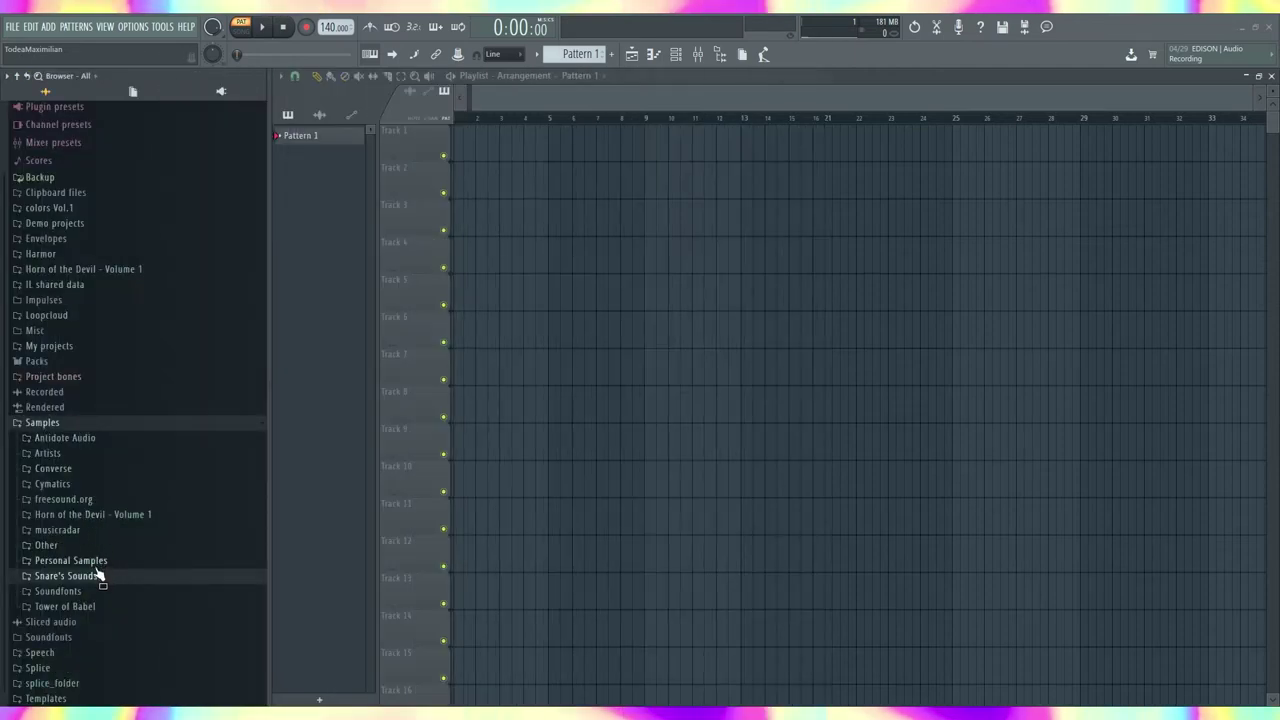
left_click(100, 574)
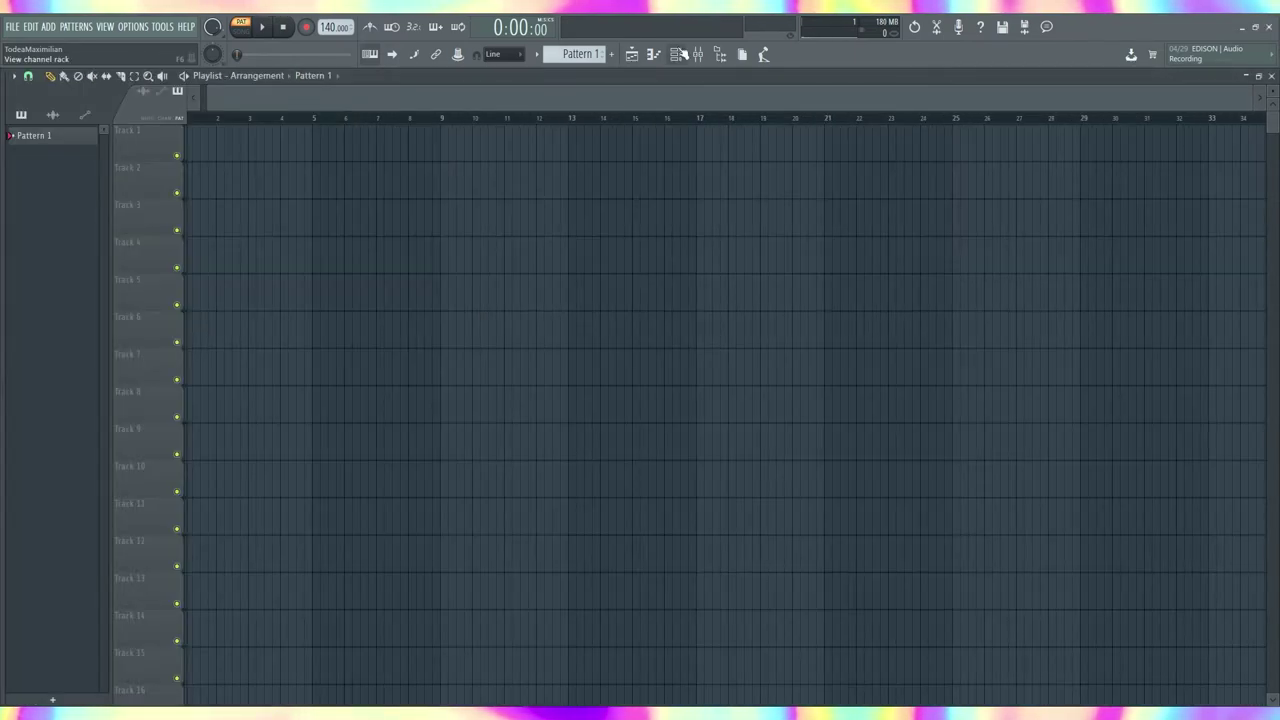
Add a Slicex channel and load the Breaking Bricks SAMPLES 1 - STEM recording into it.
left_click(678, 54)
mouse_move(2, 606)
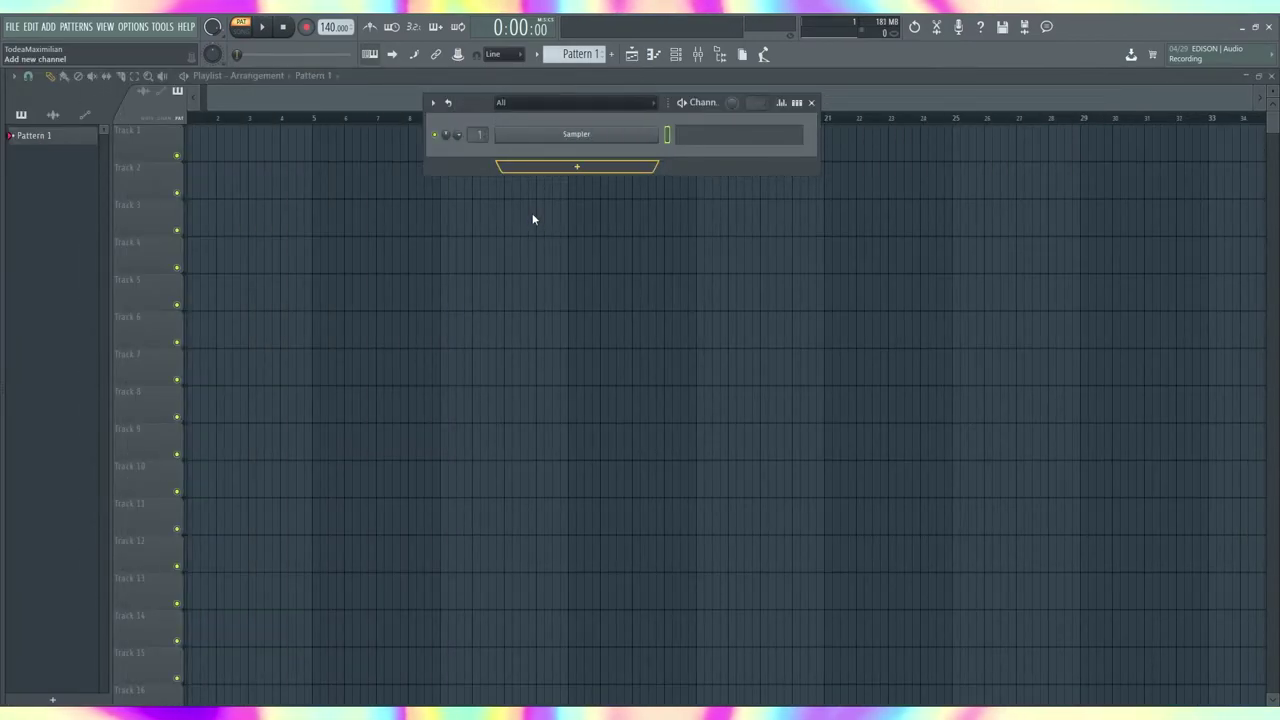
left_click(618, 334)
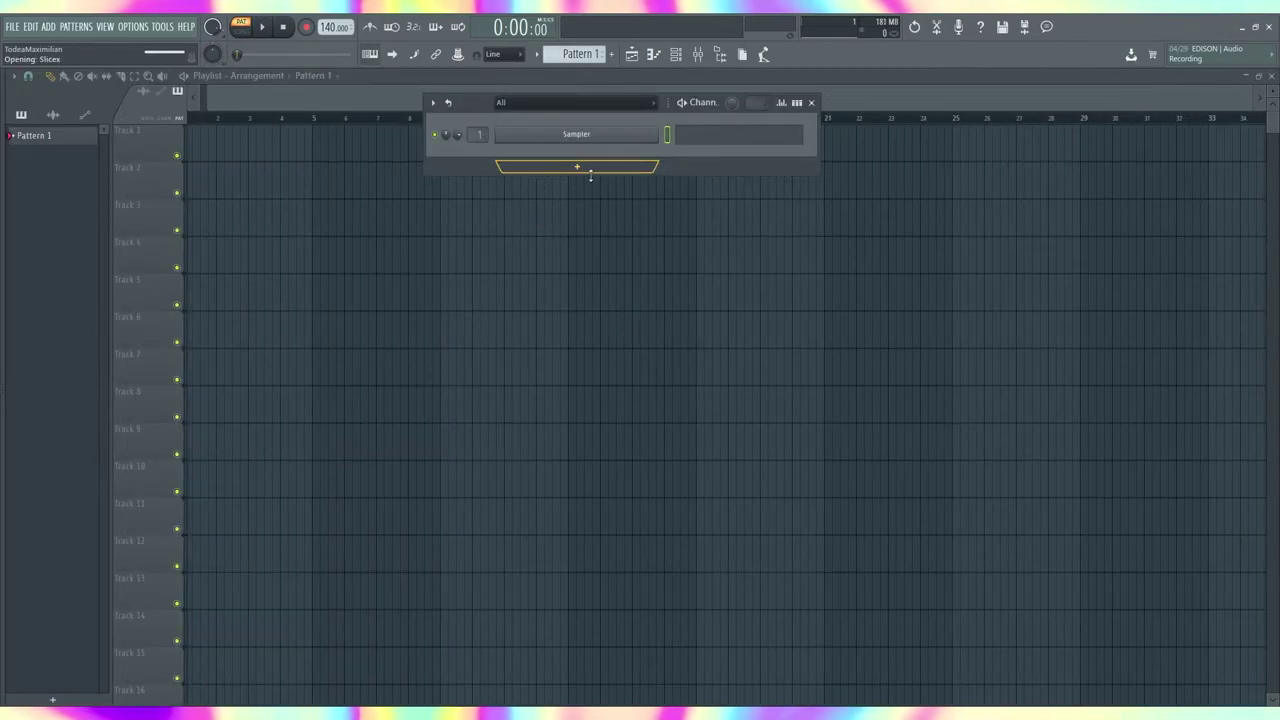
left_click_drag(305, 220, 576, 190)
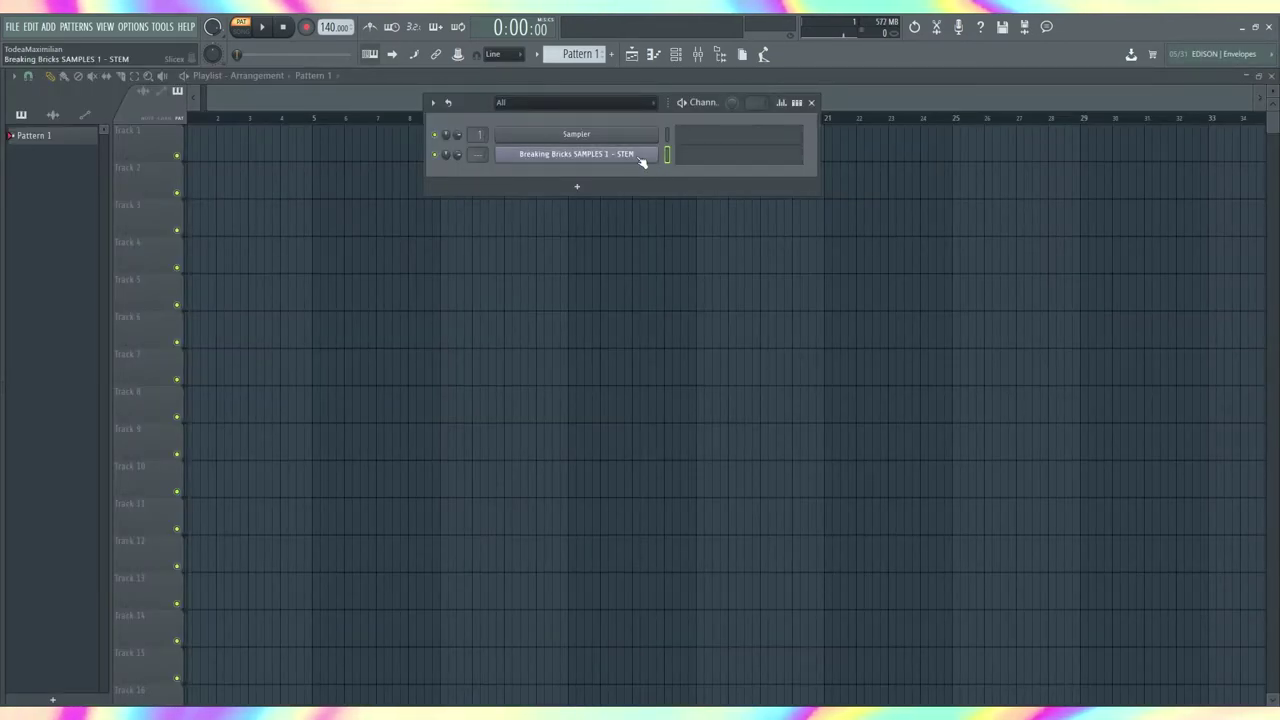
Fill the Breaking Bricks channel's piano roll with stacked four-bar notes on the slice markers up to Marker #128.
left_click(640, 156)
left_click(908, 180)
key("F7")
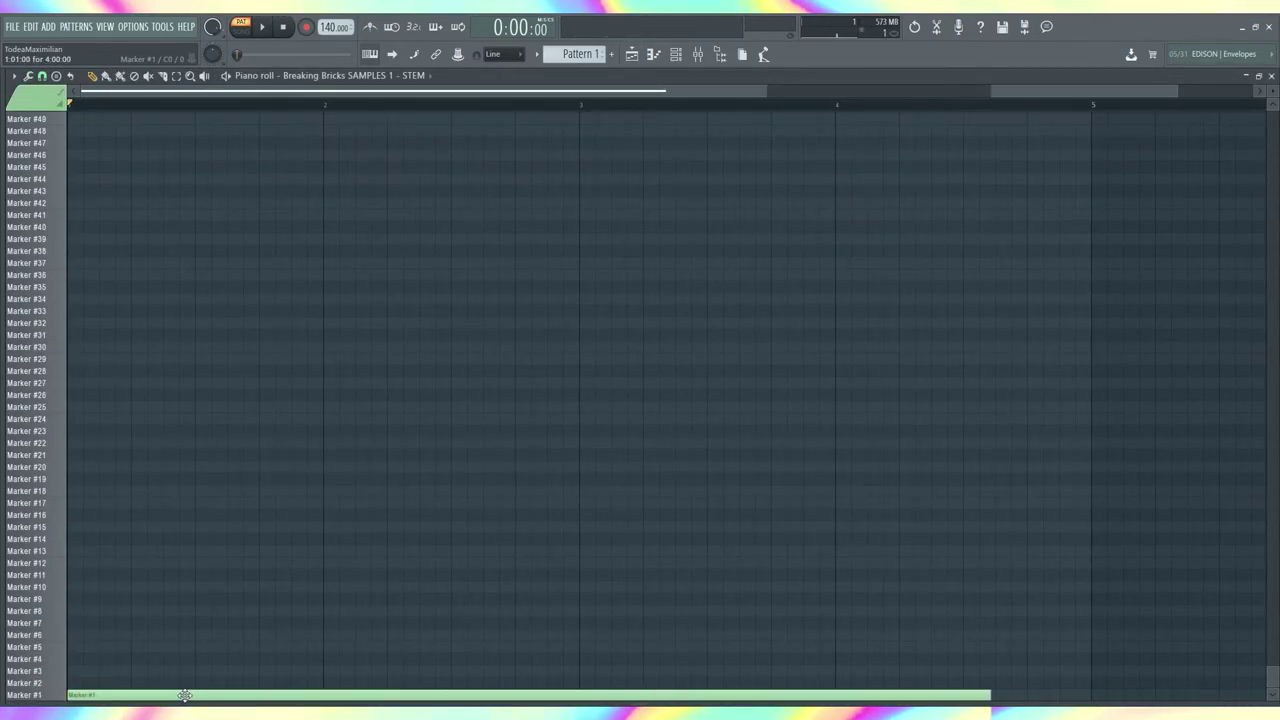
mouse_move(185, 695)
left_mouse_down()
mouse_move(176, 672)
mouse_move(126, 684)
left_mouse_up()
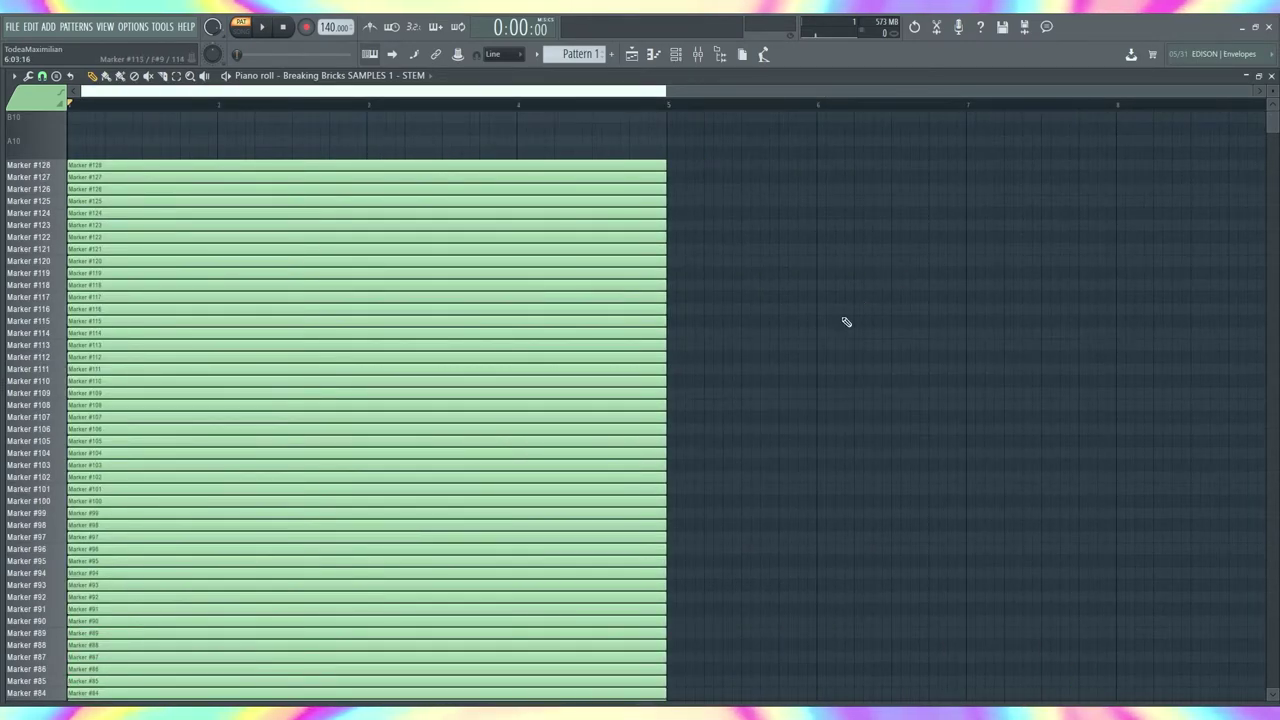
Set the Breaking Bricks channel's arpeggiator to random direction, audition the pattern, and close the channel settings.
scroll(846, 322, "down", 5)
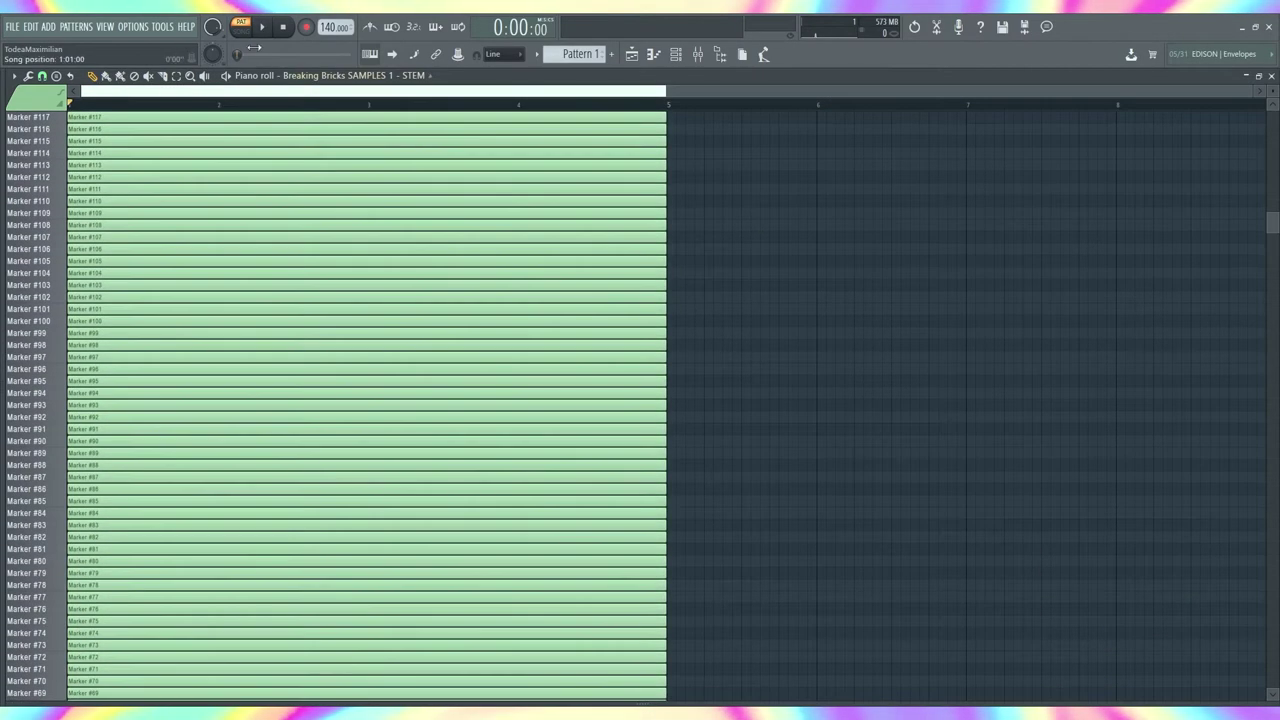
left_click(266, 27)
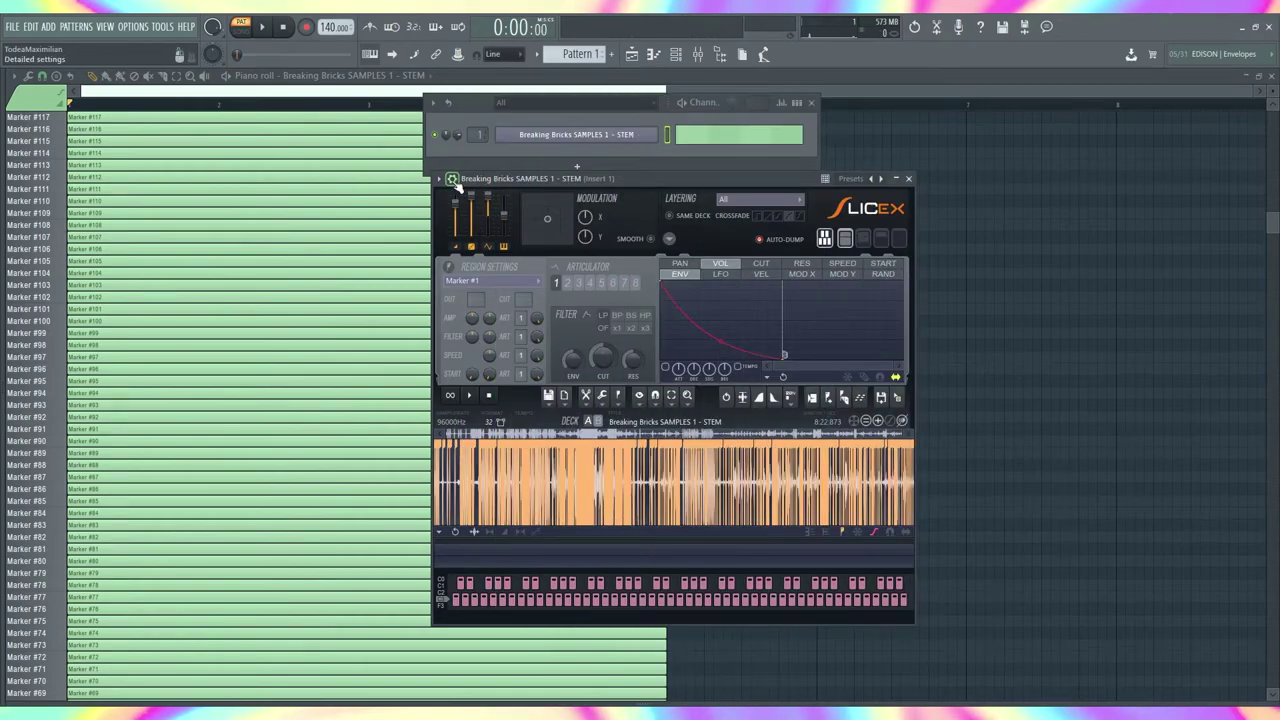
left_click(453, 179)
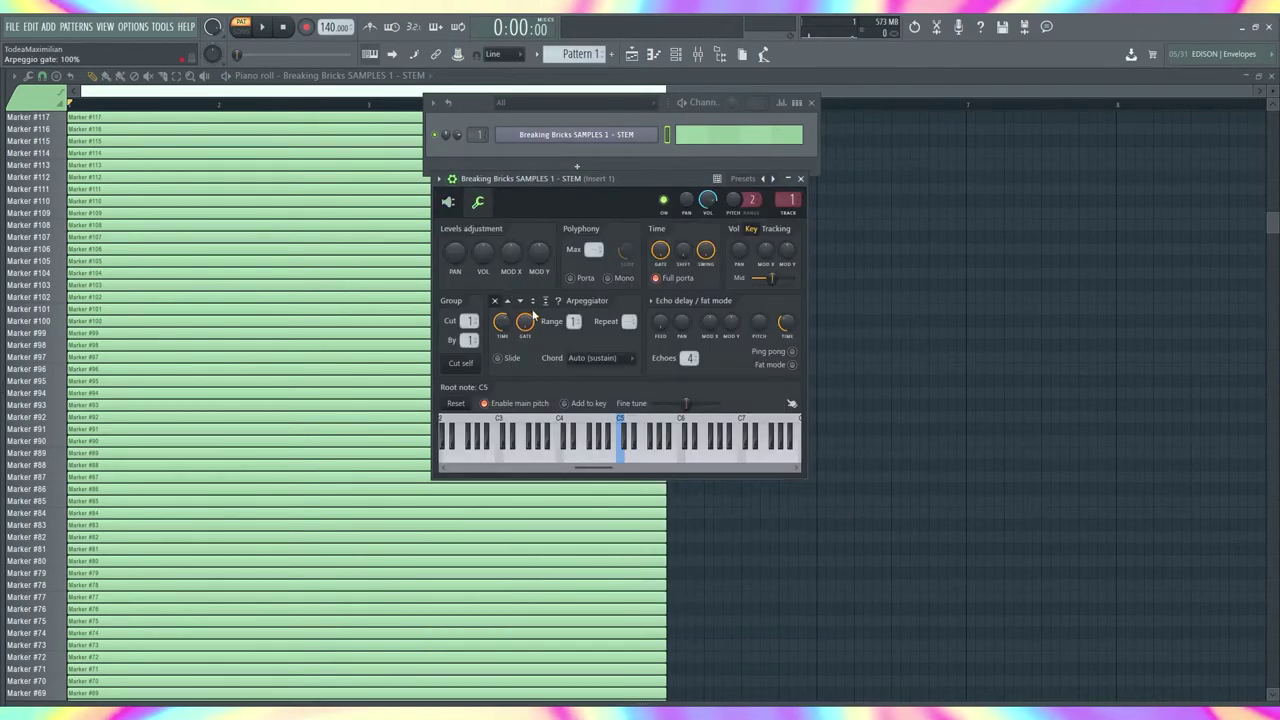
left_click(266, 27)
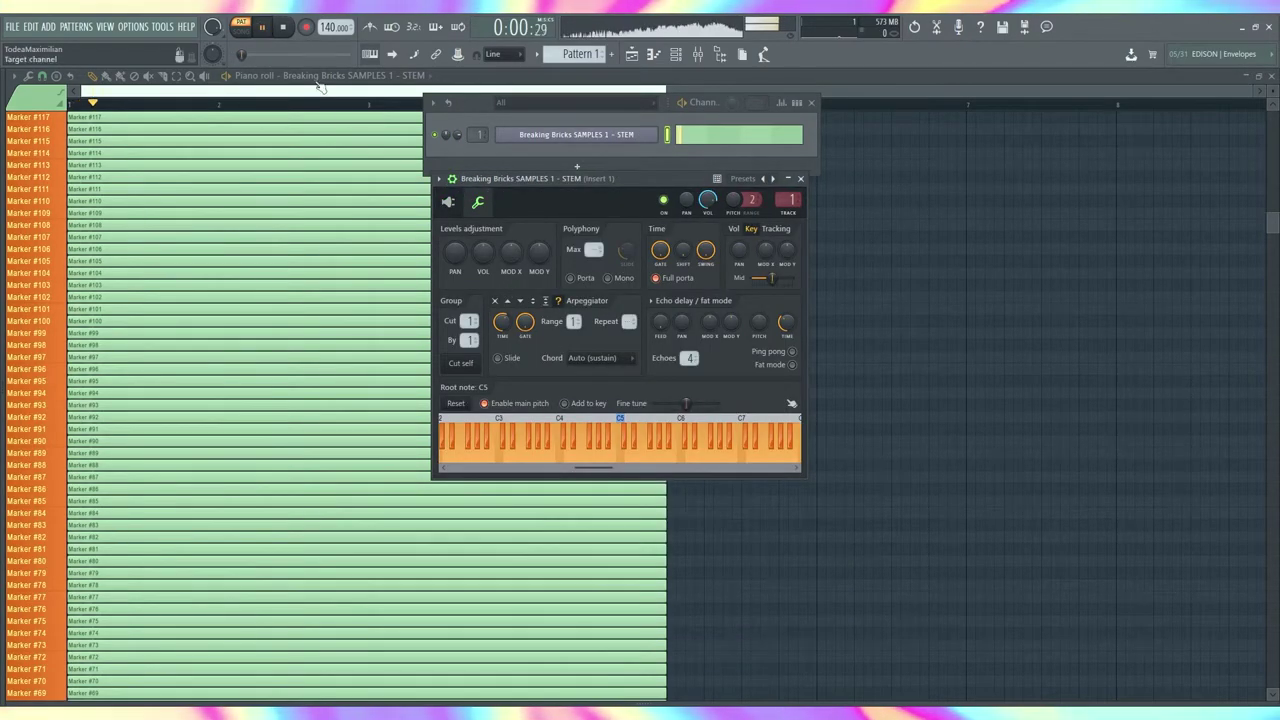
key("space")
left_click(628, 138)
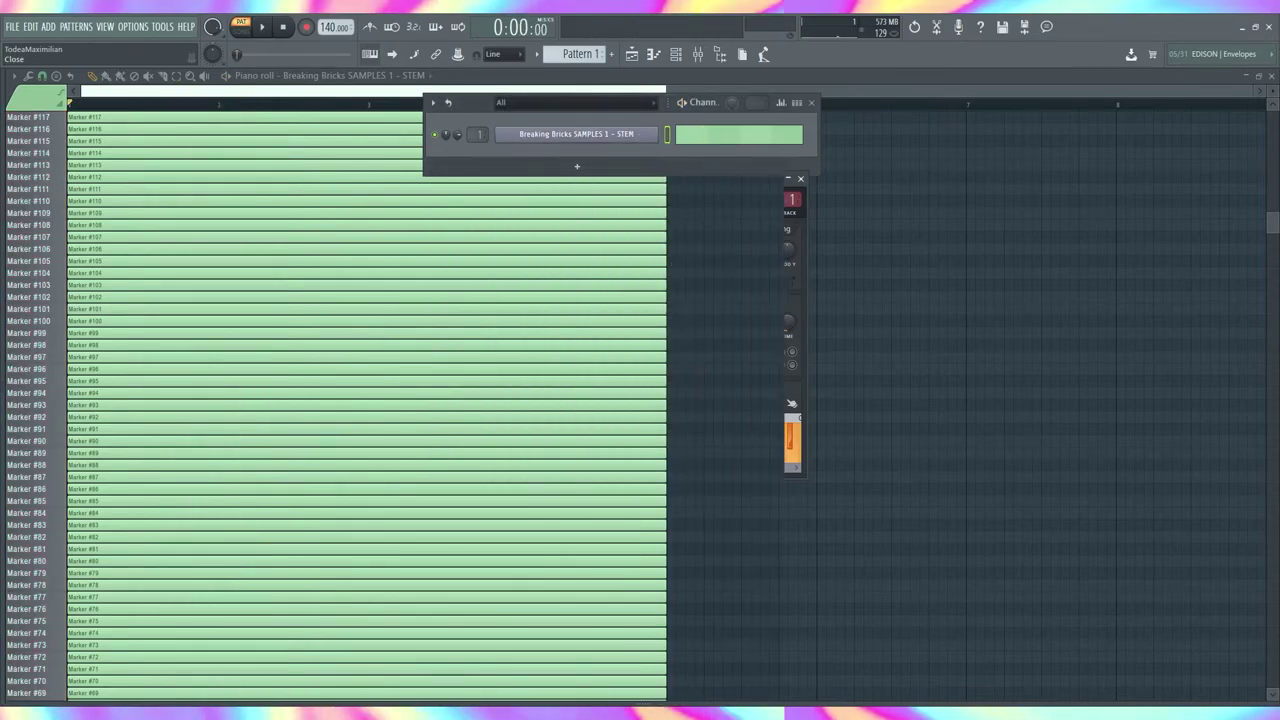
Adjust Pitch Random in MGranularMB on Insert 1 and open the N.O.T.T. Multipass inside Snap Heap for editing.
left_click(700, 54)
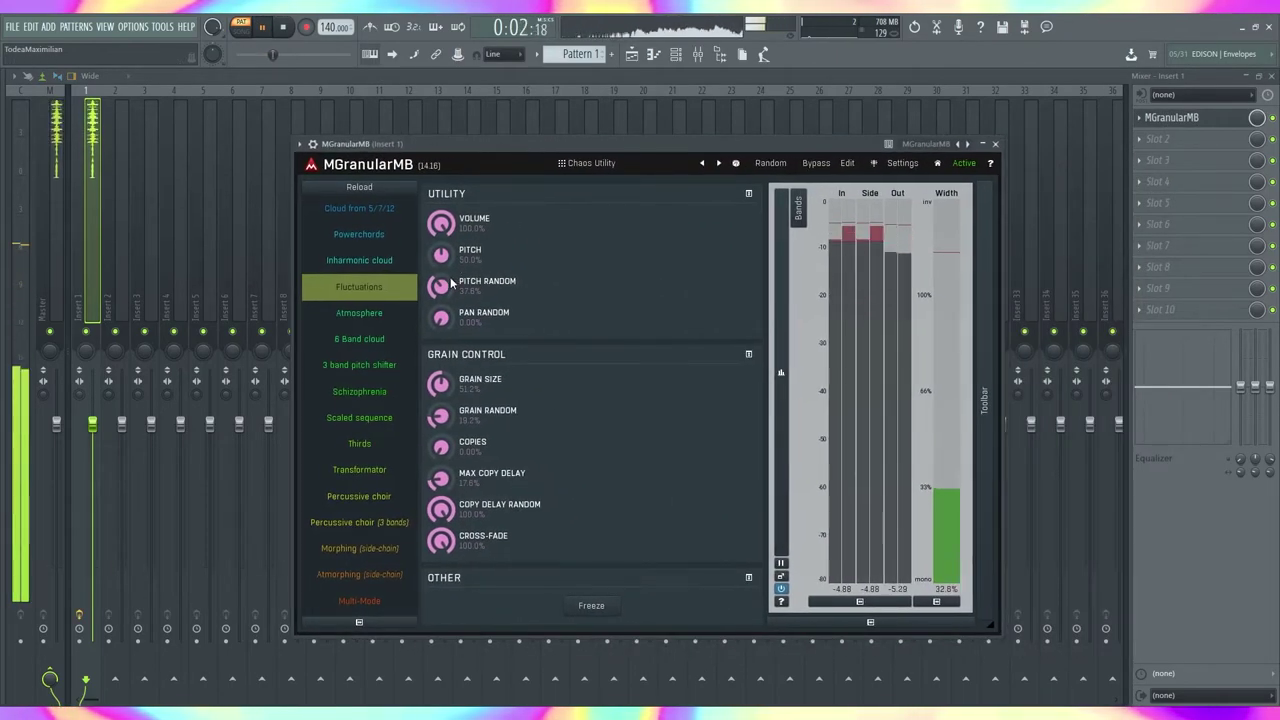
left_click_drag(442, 285, 442, 281)
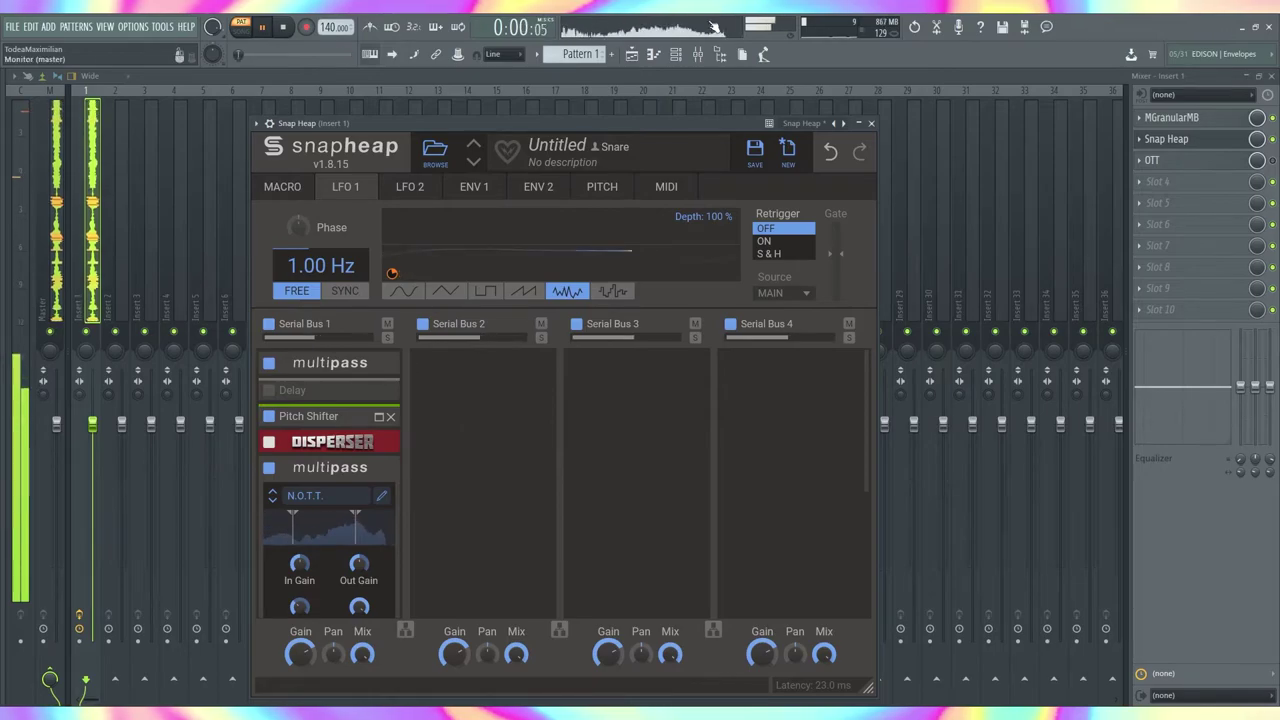
scroll(368, 531, "down", 3)
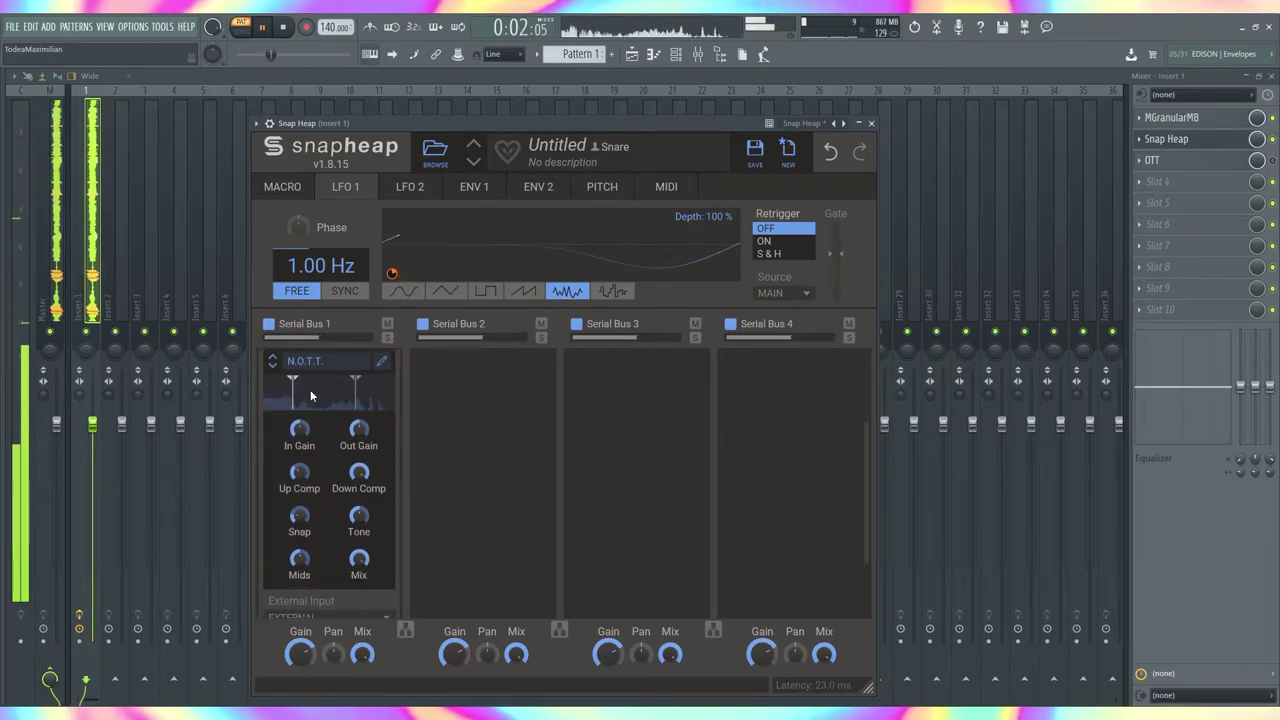
scroll(376, 425, "up", 1)
left_click(379, 379)
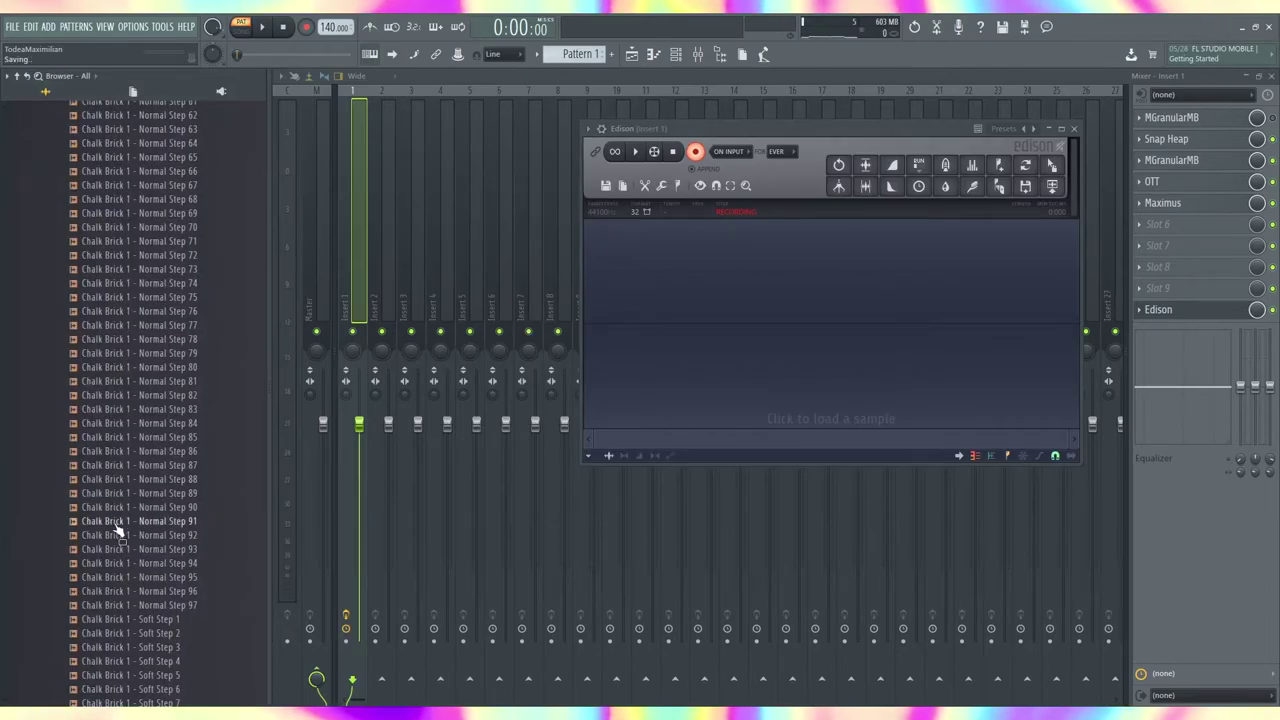
Play the pattern to record the processed brick sounds into Edison on Insert 1.
key("space")
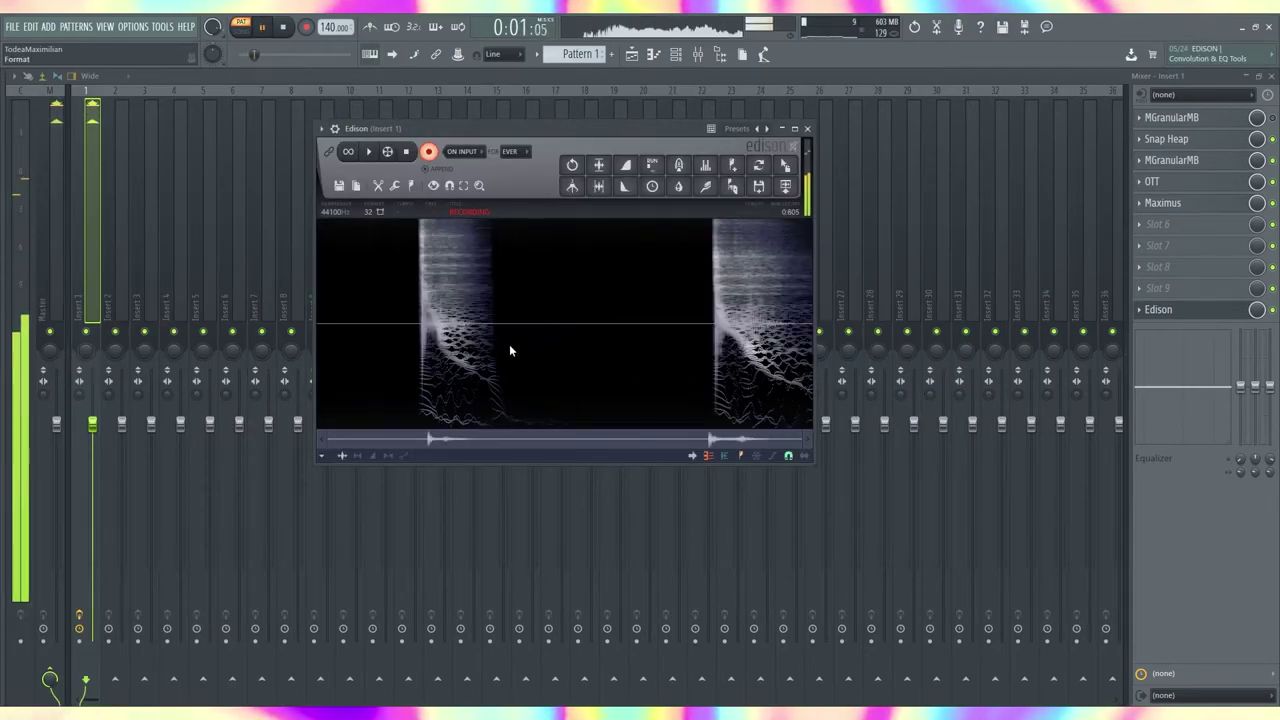
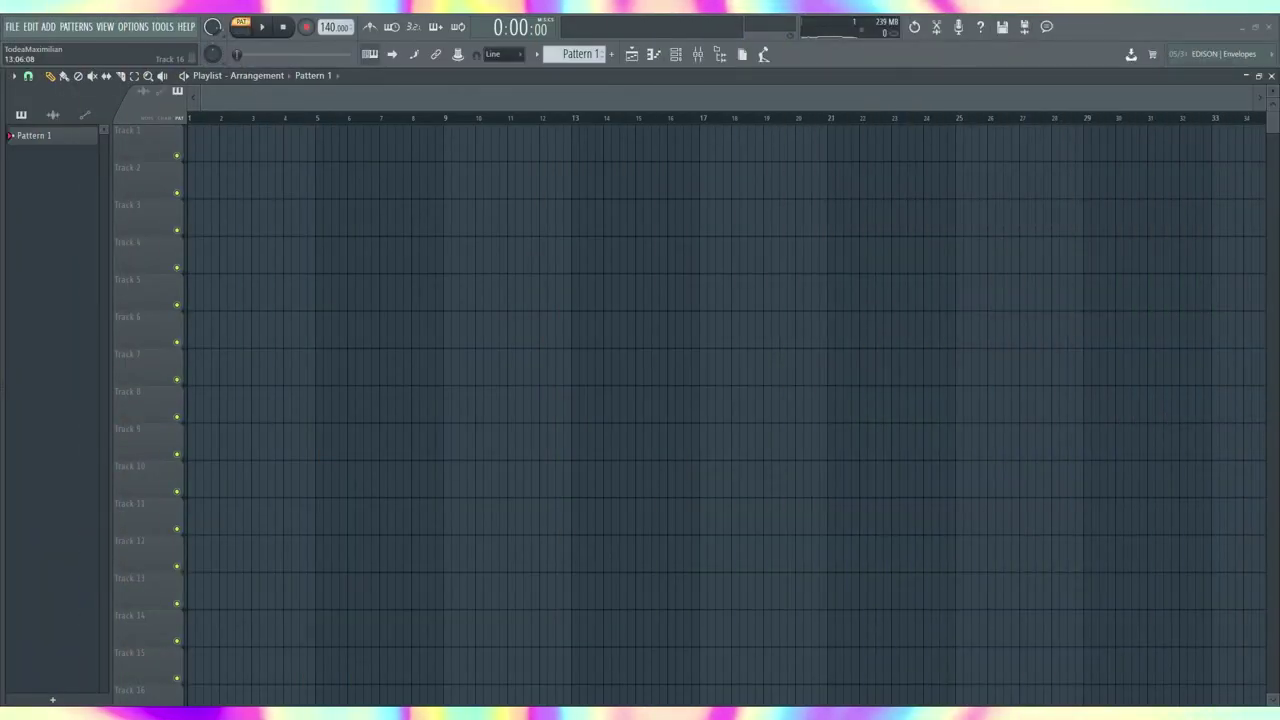
Add a Phase Plant channel with a Wavetable generator using the Monster 7 [SL] wavetable tuned to -36 semitones.
left_click(676, 56)
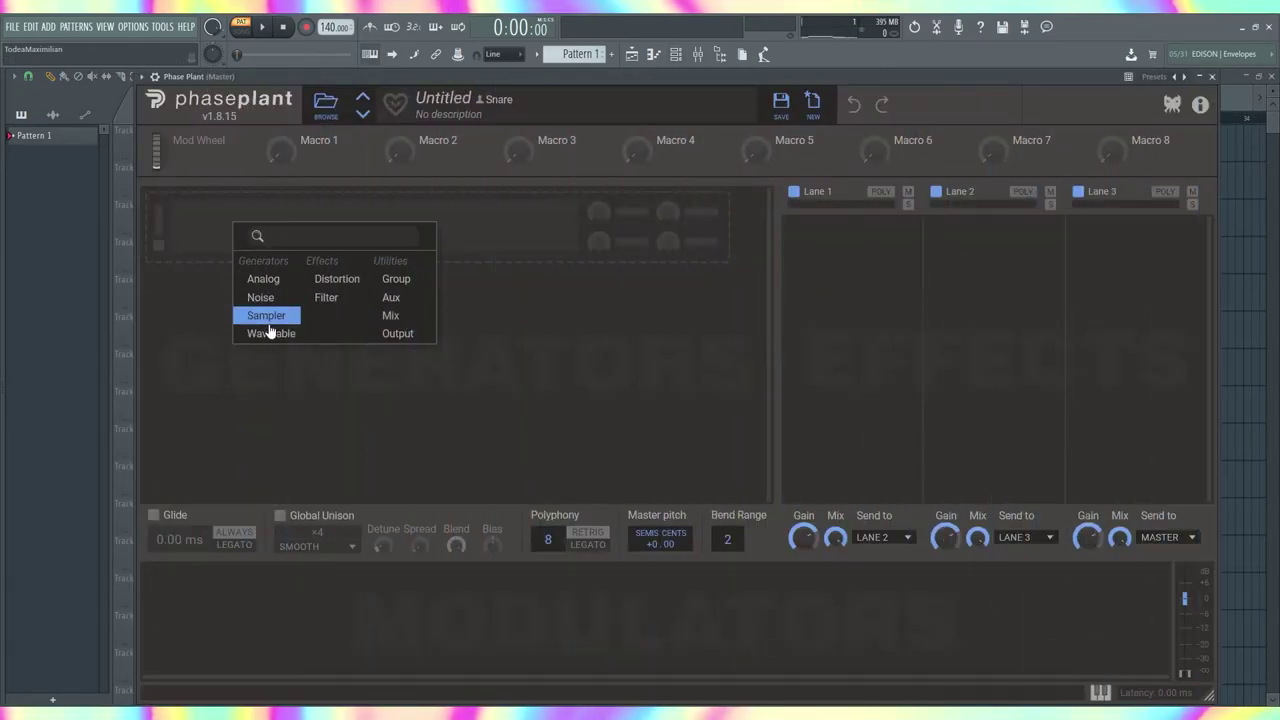
left_click(269, 331)
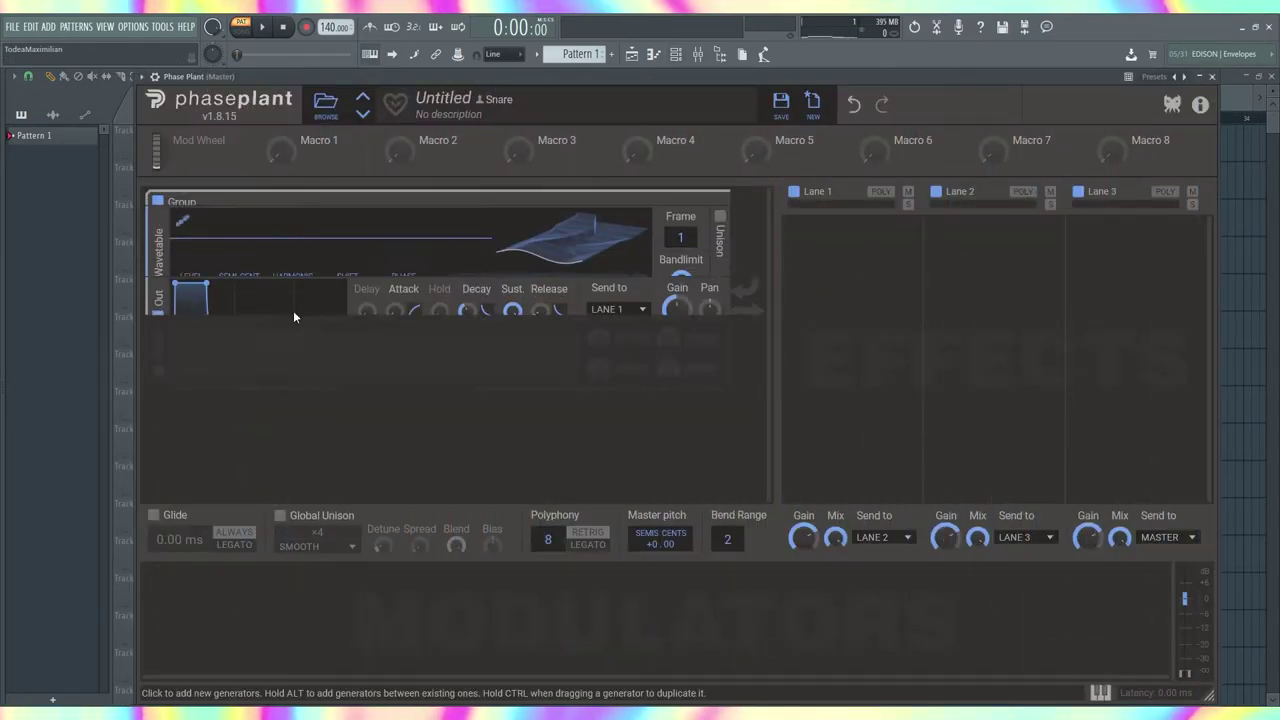
left_click(515, 286)
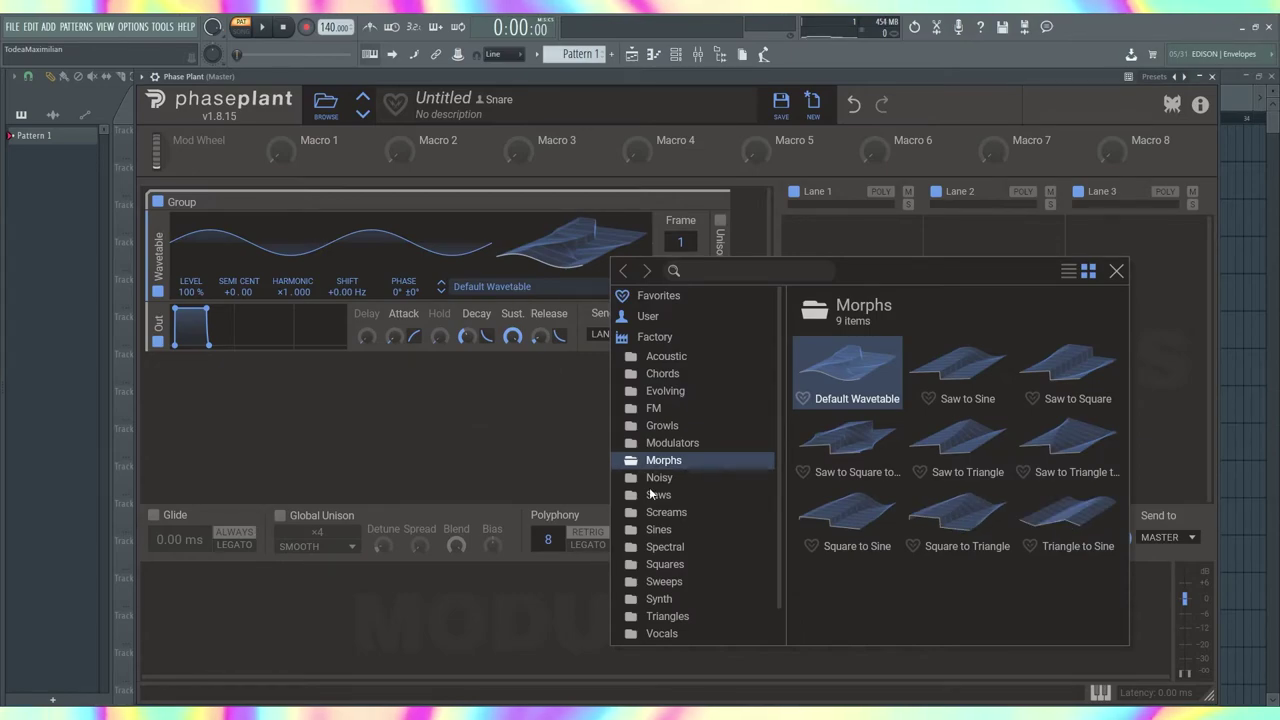
left_click(664, 427)
left_click(860, 380)
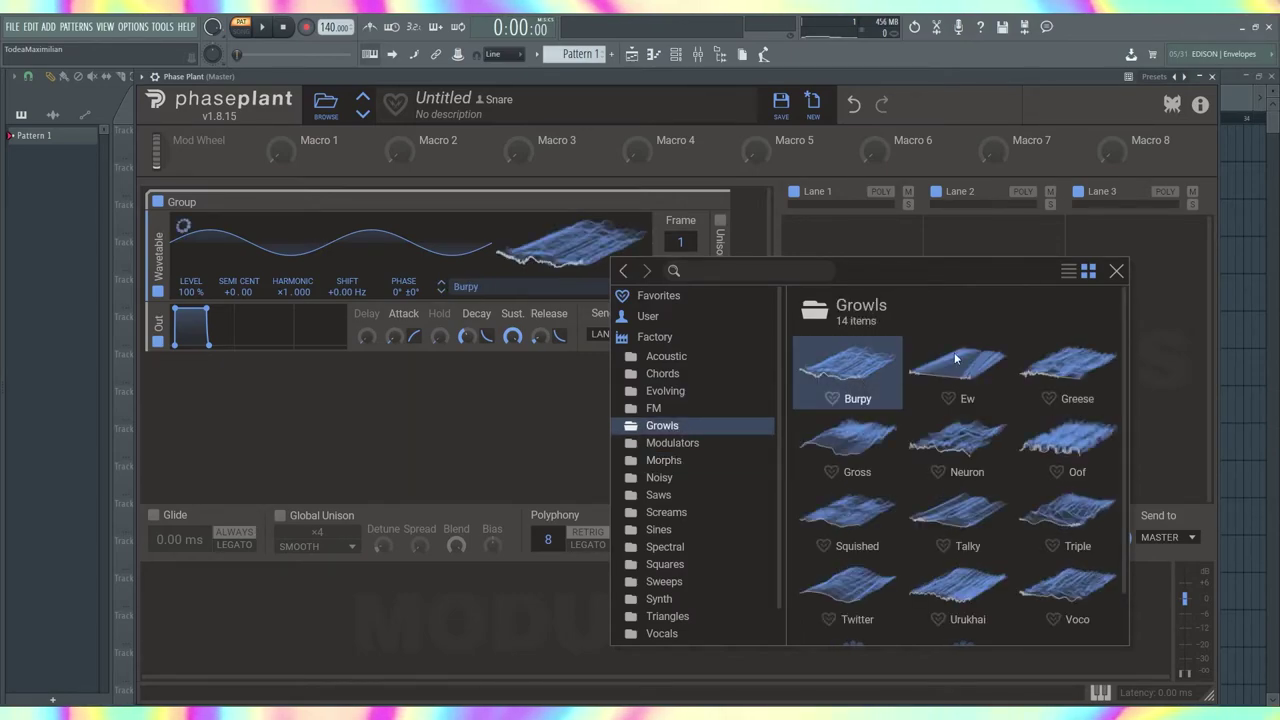
left_click(1116, 271)
Add a Multipass with the N.O.T.T. preset to Lane 1 and open it for editing.
left_click(821, 256)
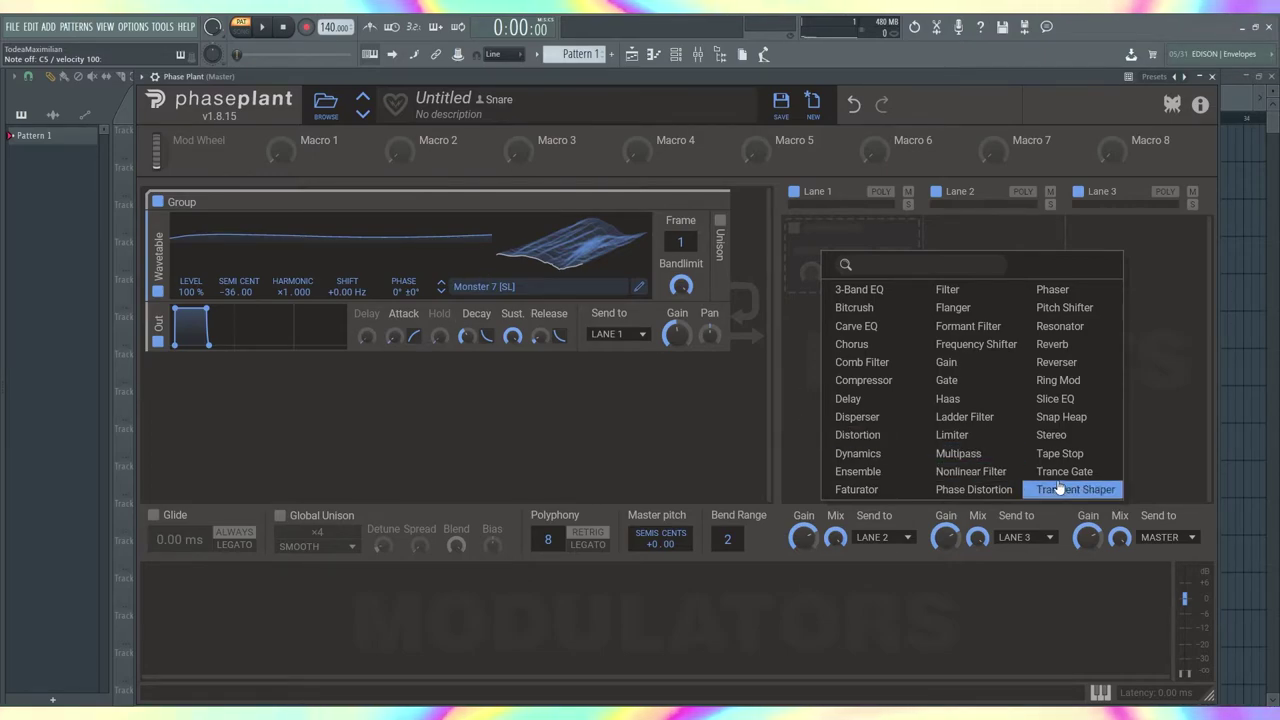
left_click(958, 453)
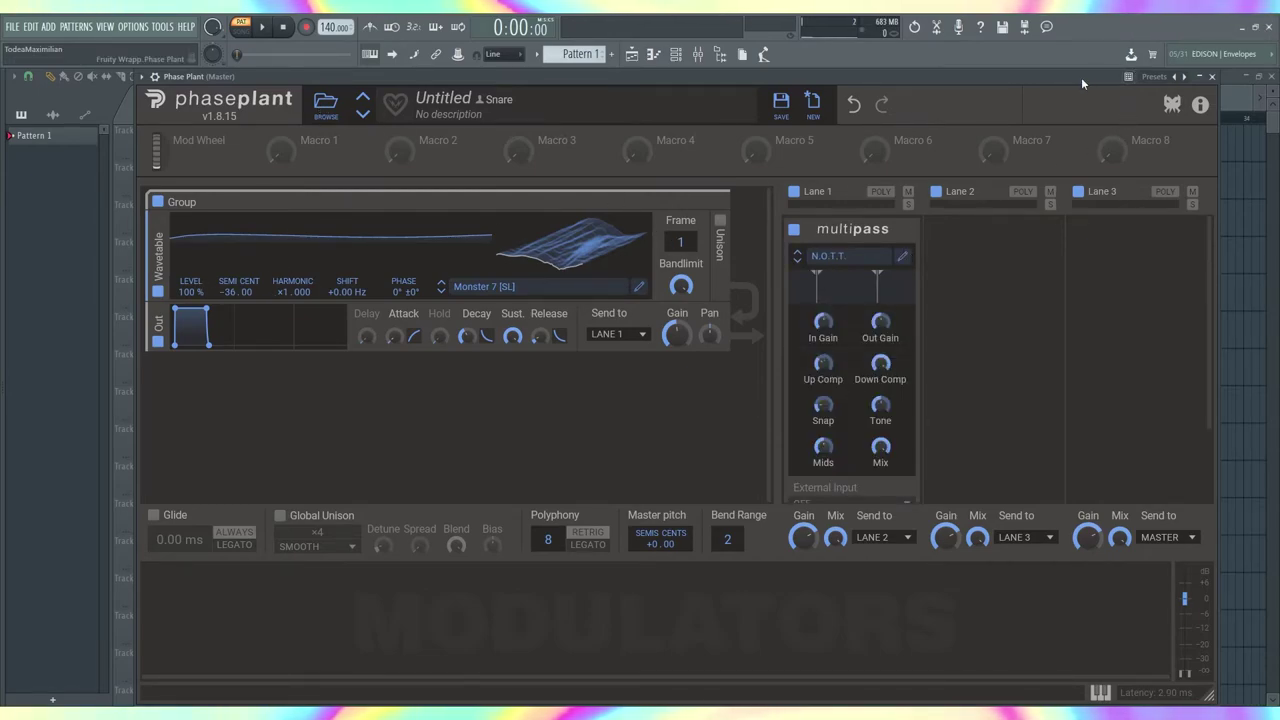
left_click(902, 258)
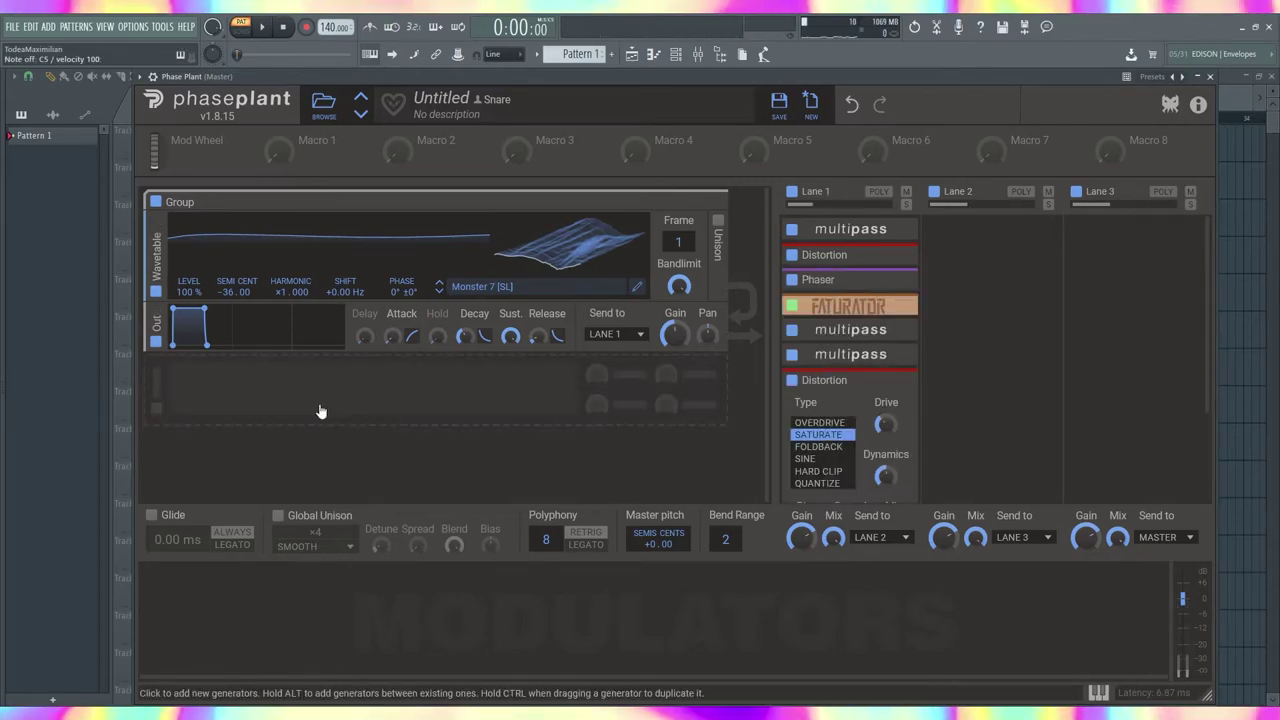
Insert a high-pass Filter between the Wavetable generator and its Out module and adjust the filter's cutoff and Q.
left_click(334, 386)
left_click(428, 466)
left_click_drag(167, 399, 160, 338)
left_click(450, 349)
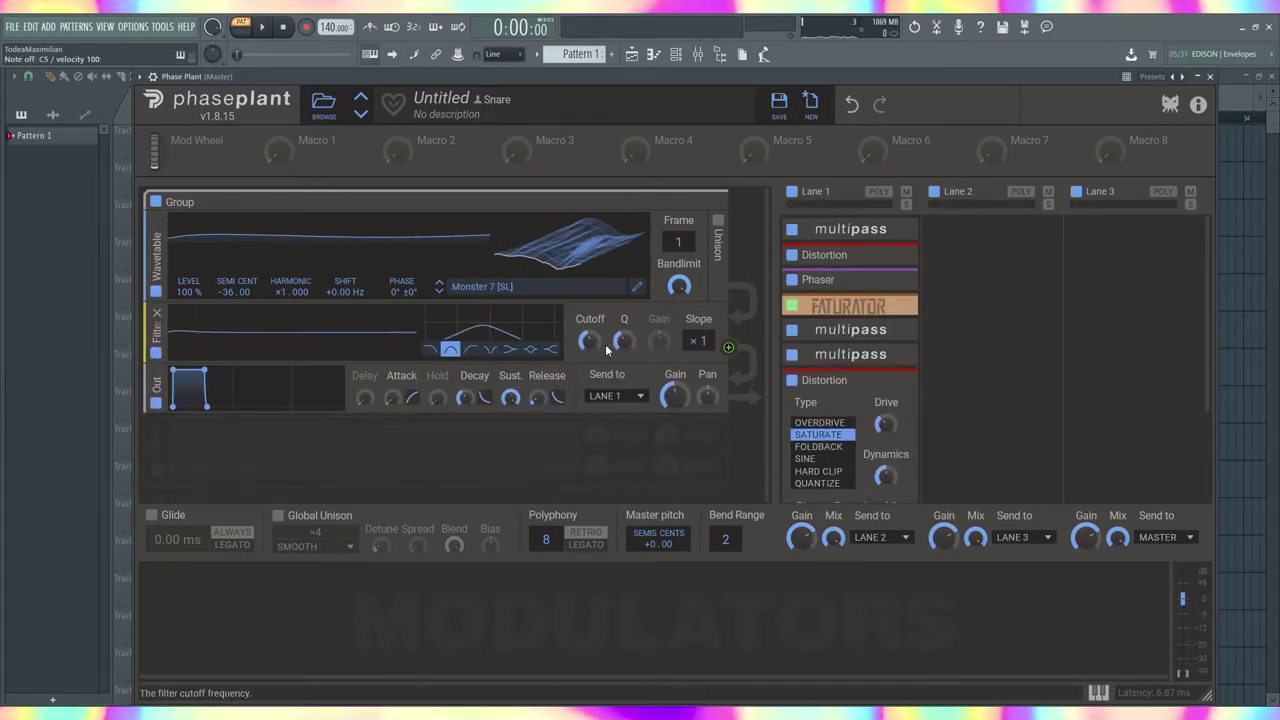
left_click_drag(624, 341, 589, 318)
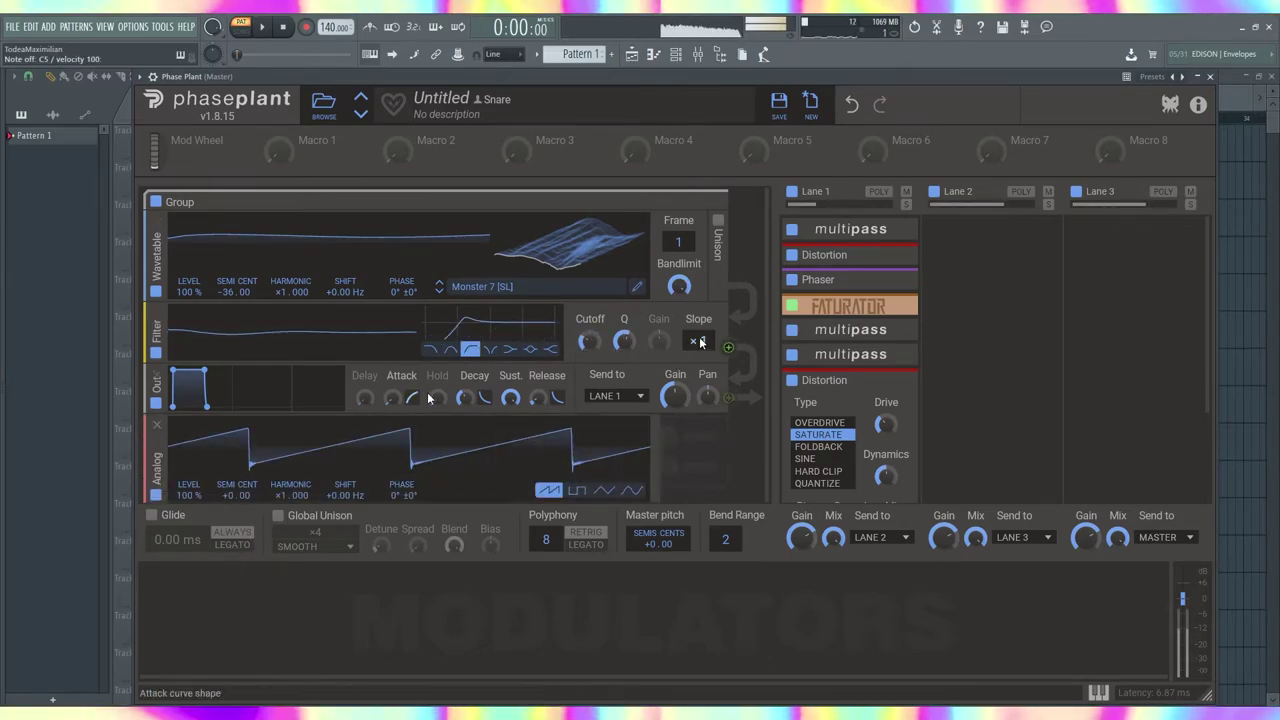
Set the Analog generator to a sine wave and route its output to modulate the Wavetable generator's phase.
scroll(430, 398, "down", 1)
left_click(631, 452)
left_click(728, 452)
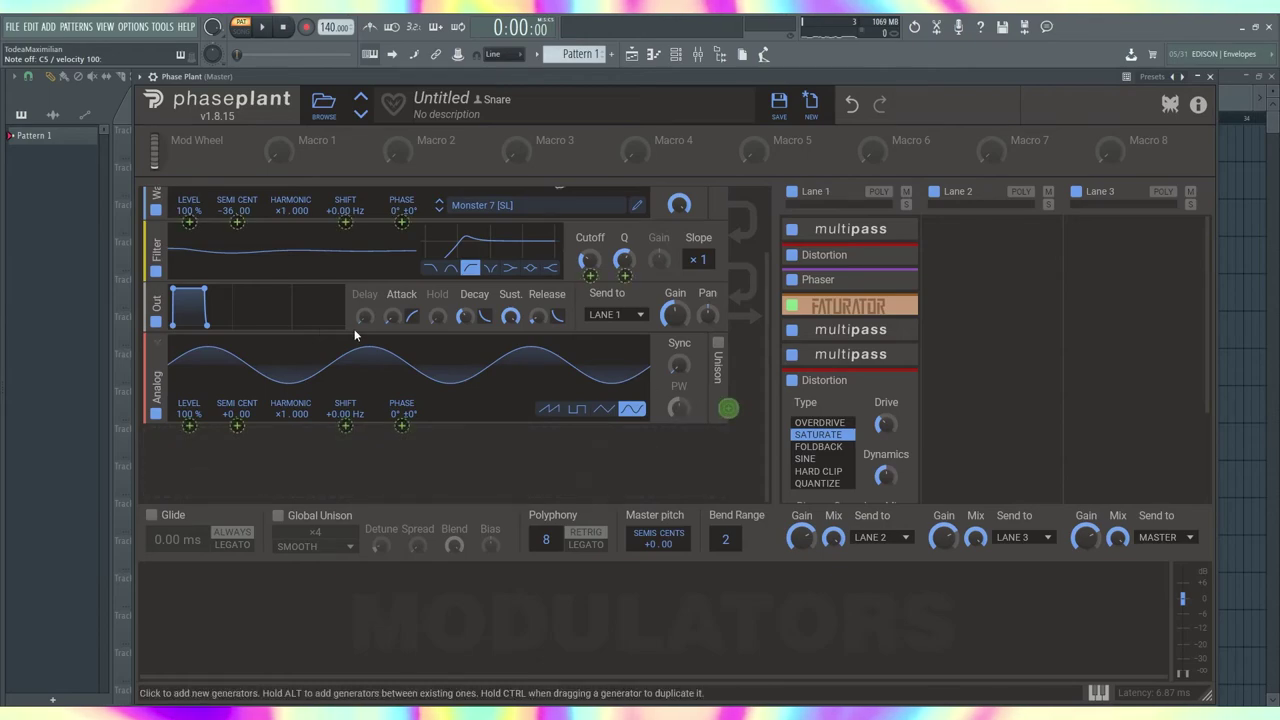
left_click(401, 266)
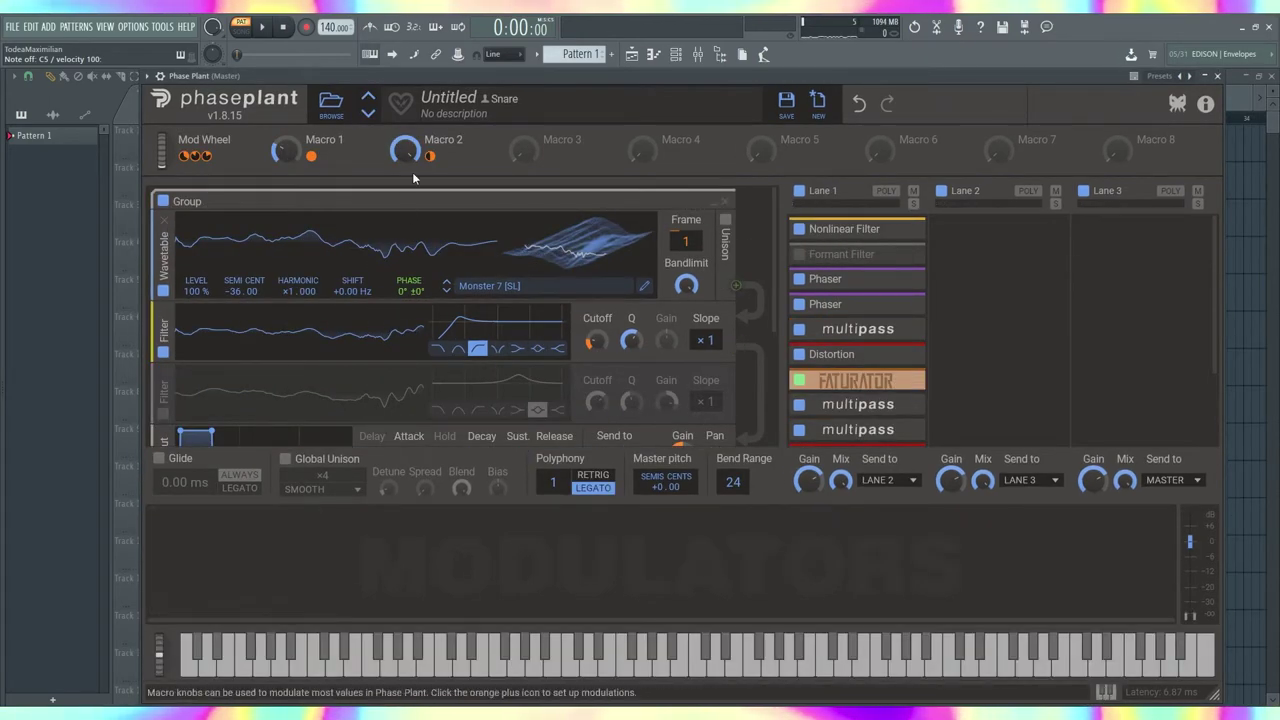
Record the automated Phase Plant sound into Edison on Insert 1 in song mode and fade out the recording's end.
key("q")
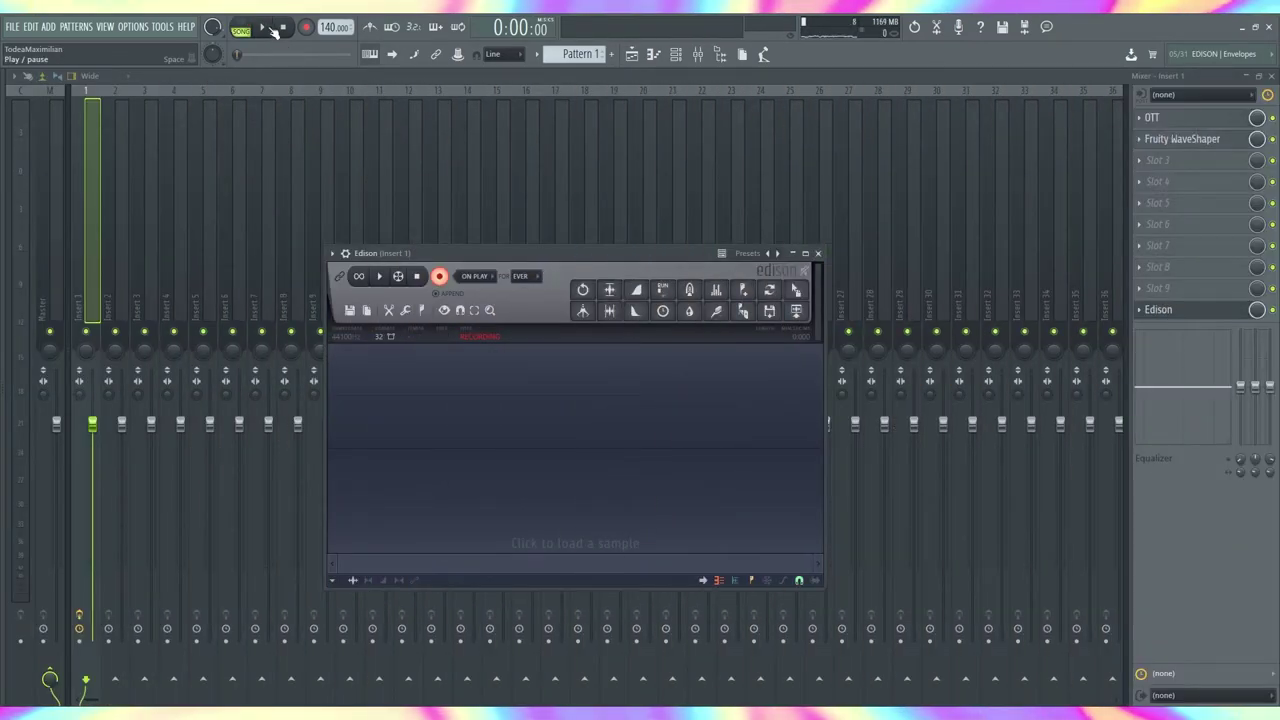
left_click(272, 29)
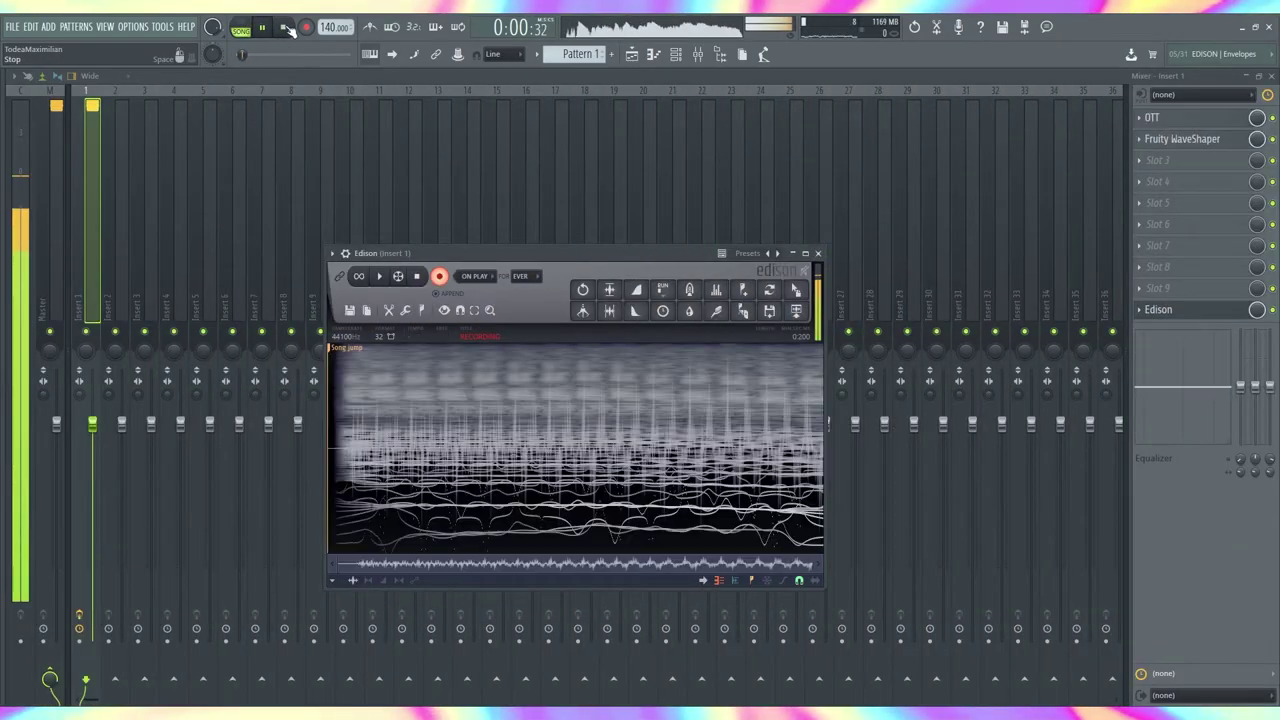
key("space")
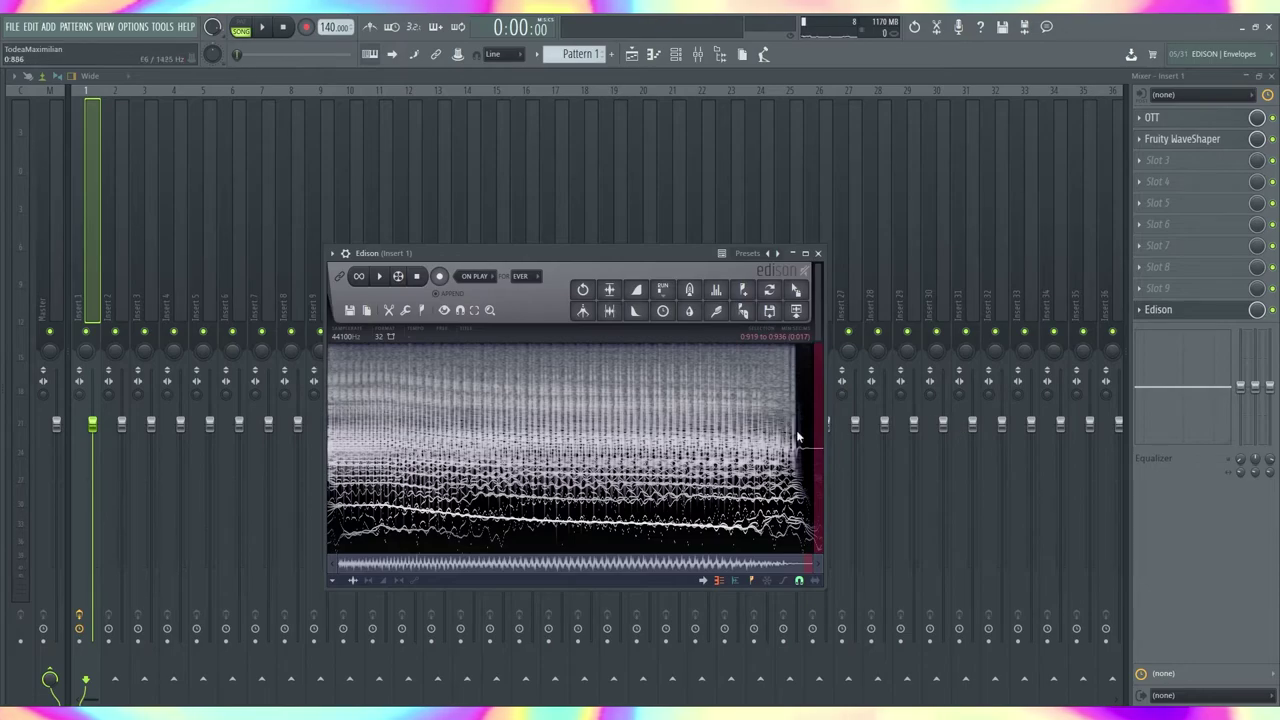
left_click(640, 313)
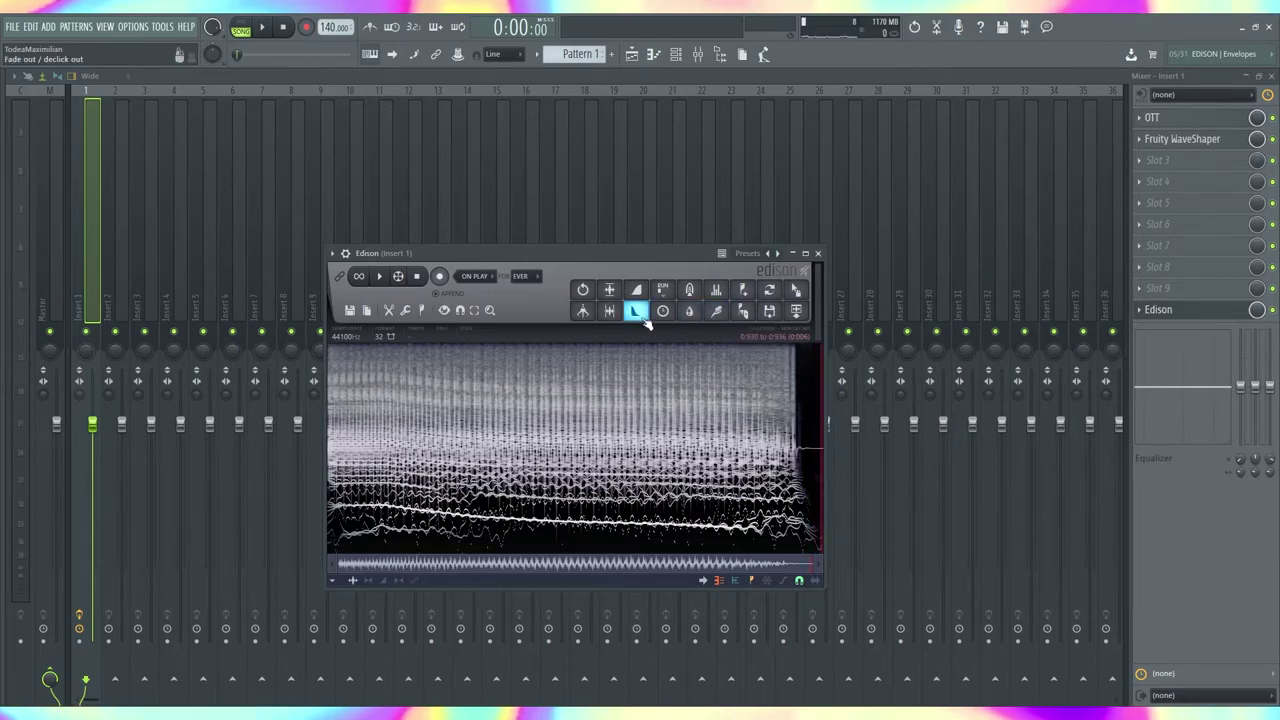
left_click(551, 385)
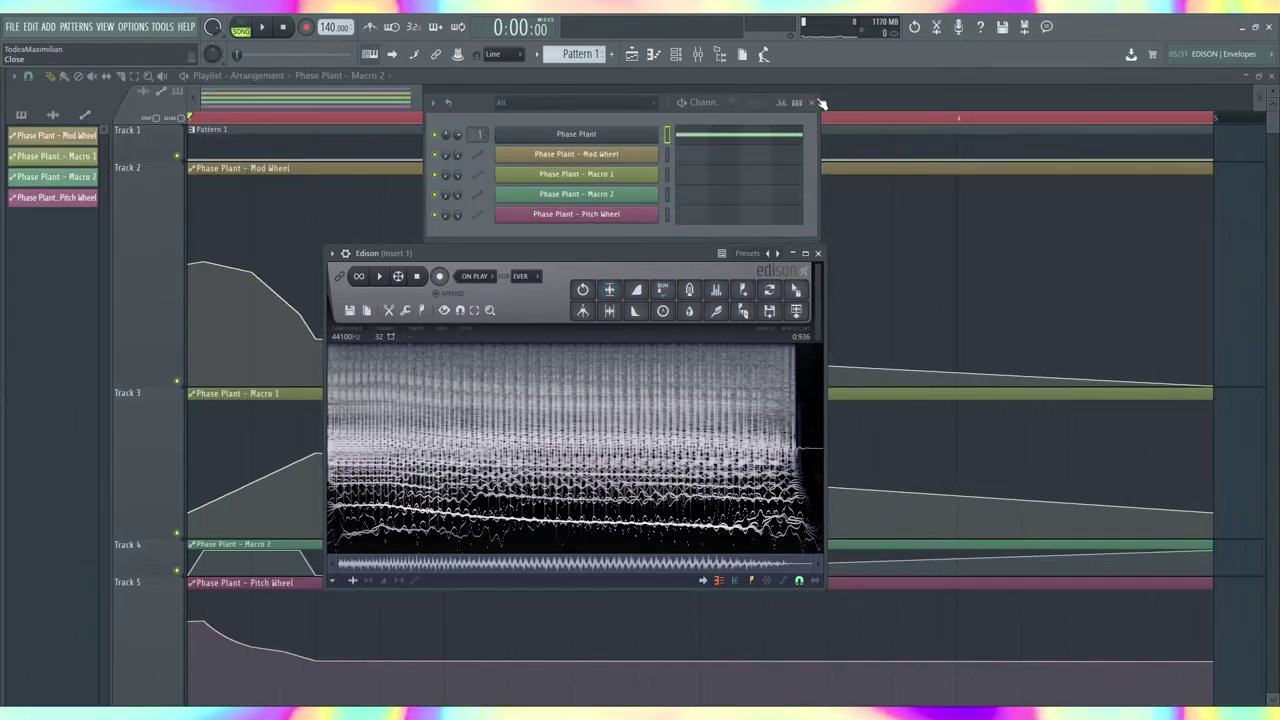
Place the Edison recording on playlist Track 7 at bar 2 and select that bar for looping.
left_click(820, 103)
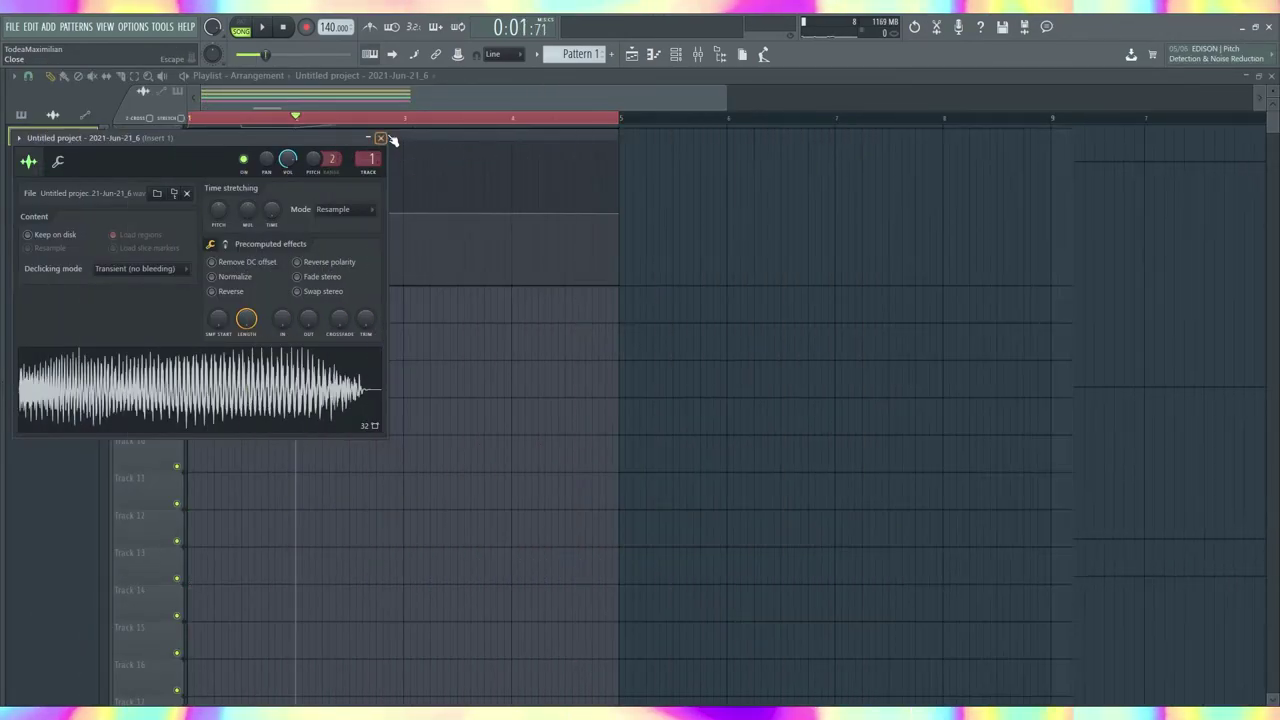
left_click(381, 138)
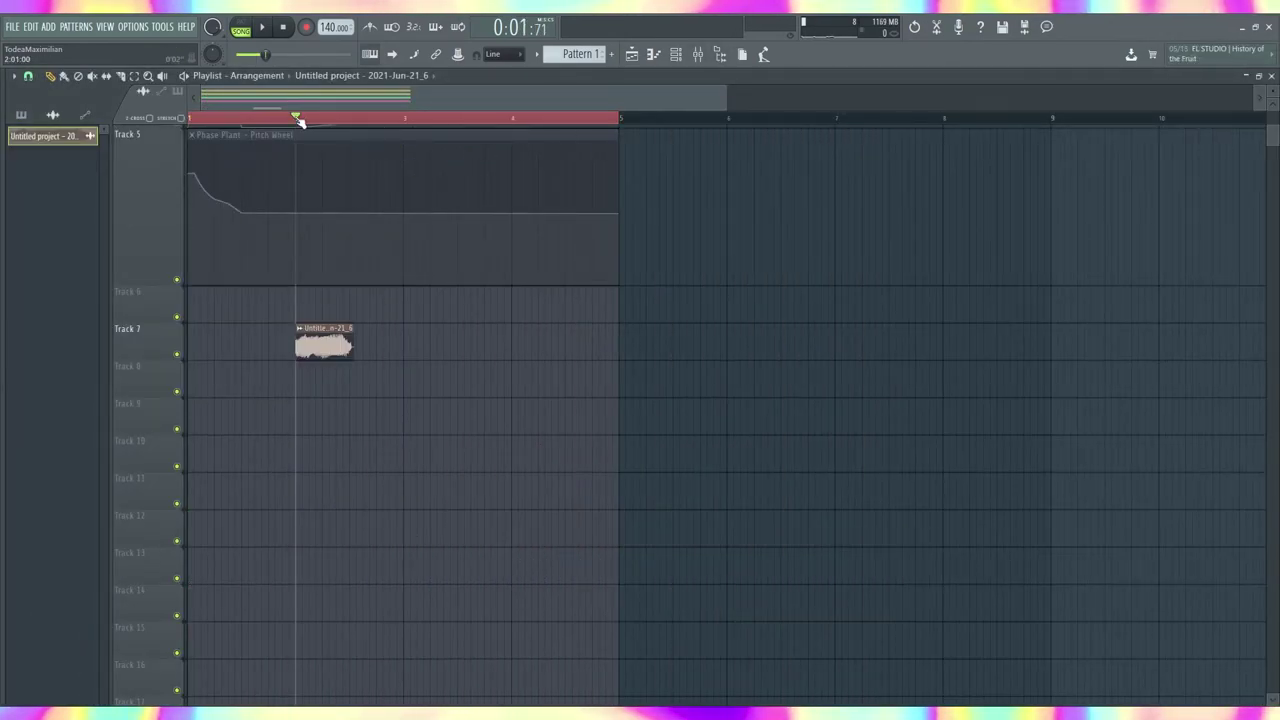
left_click_drag(298, 119, 381, 145)
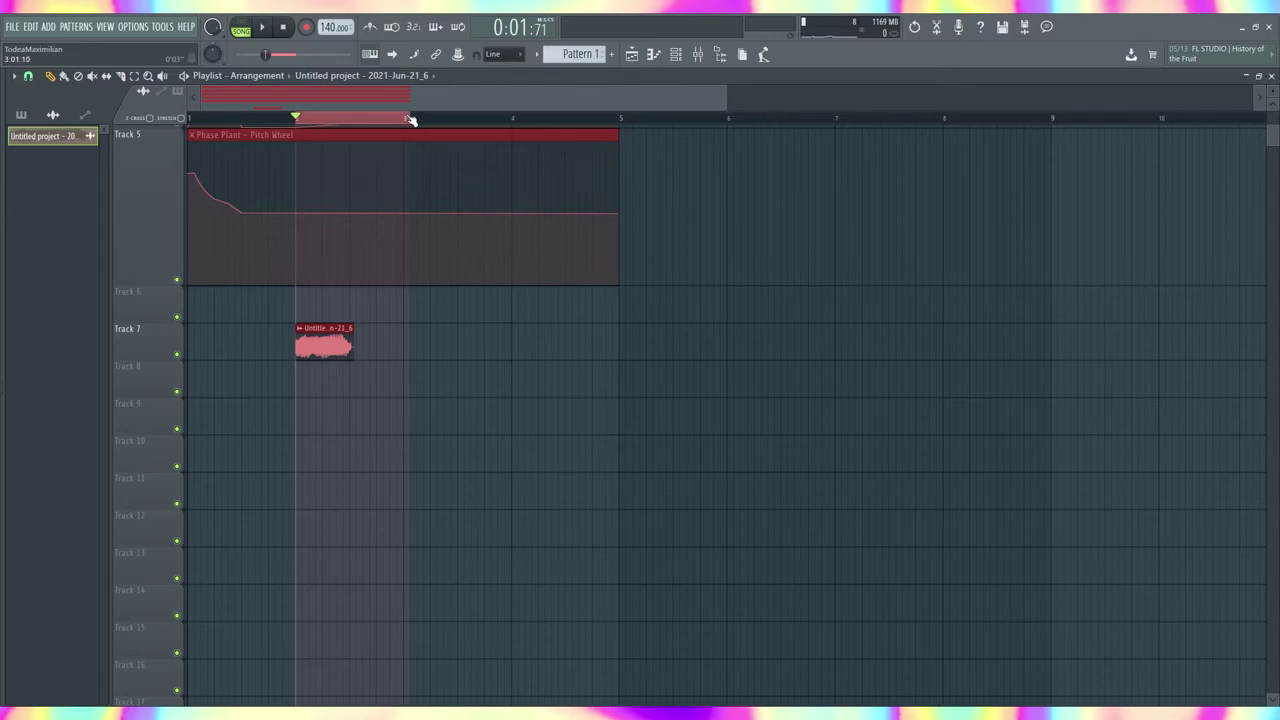
Route the recorded clip's channel to mixer track 2 and set its pitch knob range to 8 semitones.
left_click(334, 345)
double_click(334, 345)
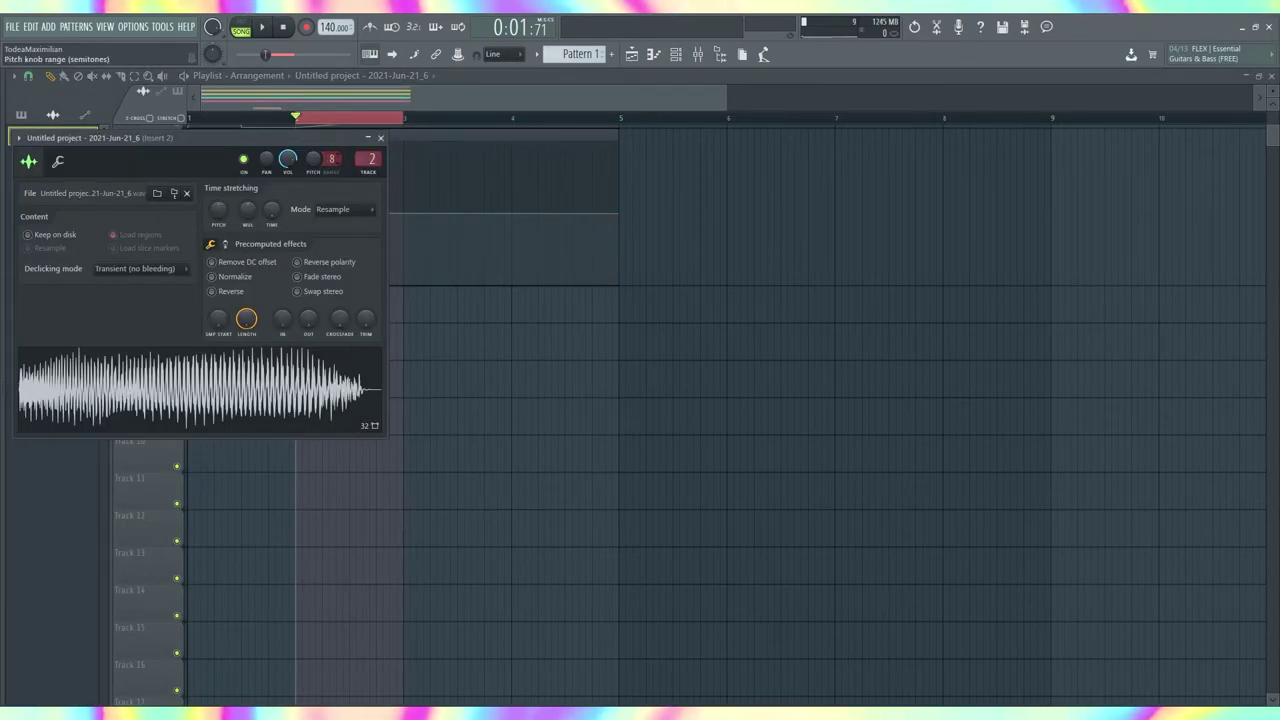
key("Escape")
Audition the looped clip through Insert 2 in the mixer and open its Snap Heap effect.
key("F9")
key("space")
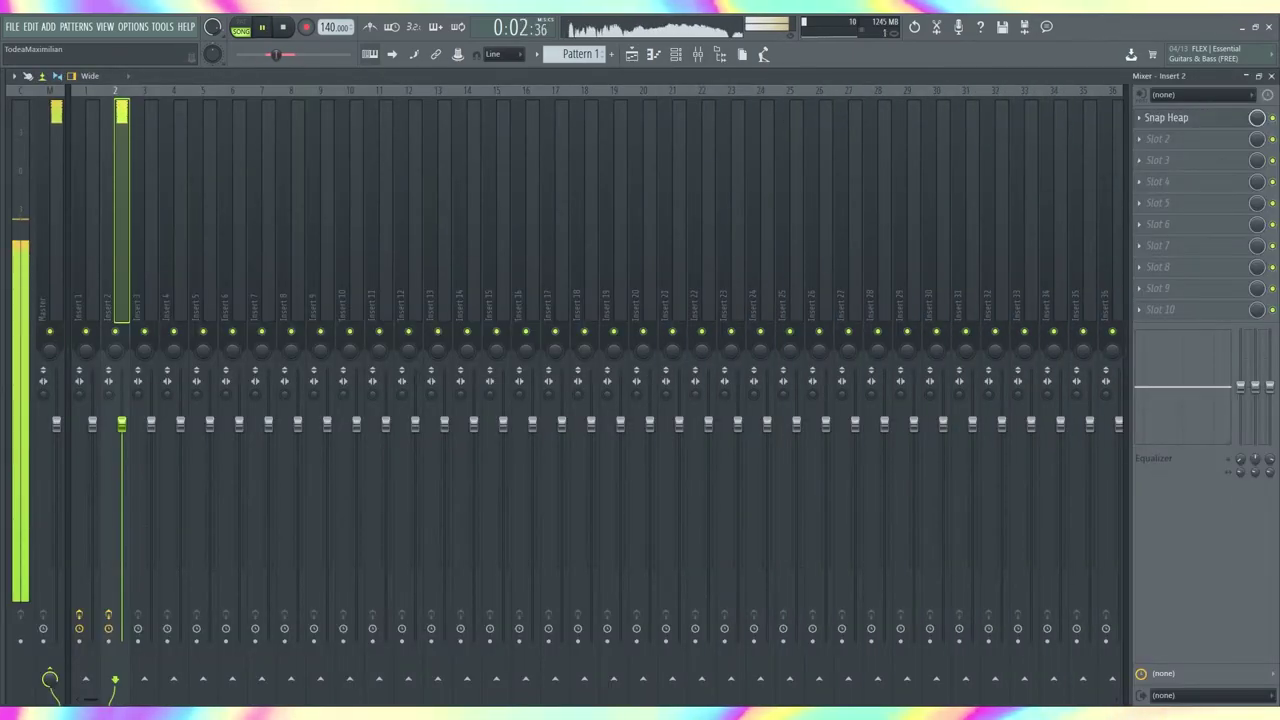
key("space")
left_click(1207, 118)
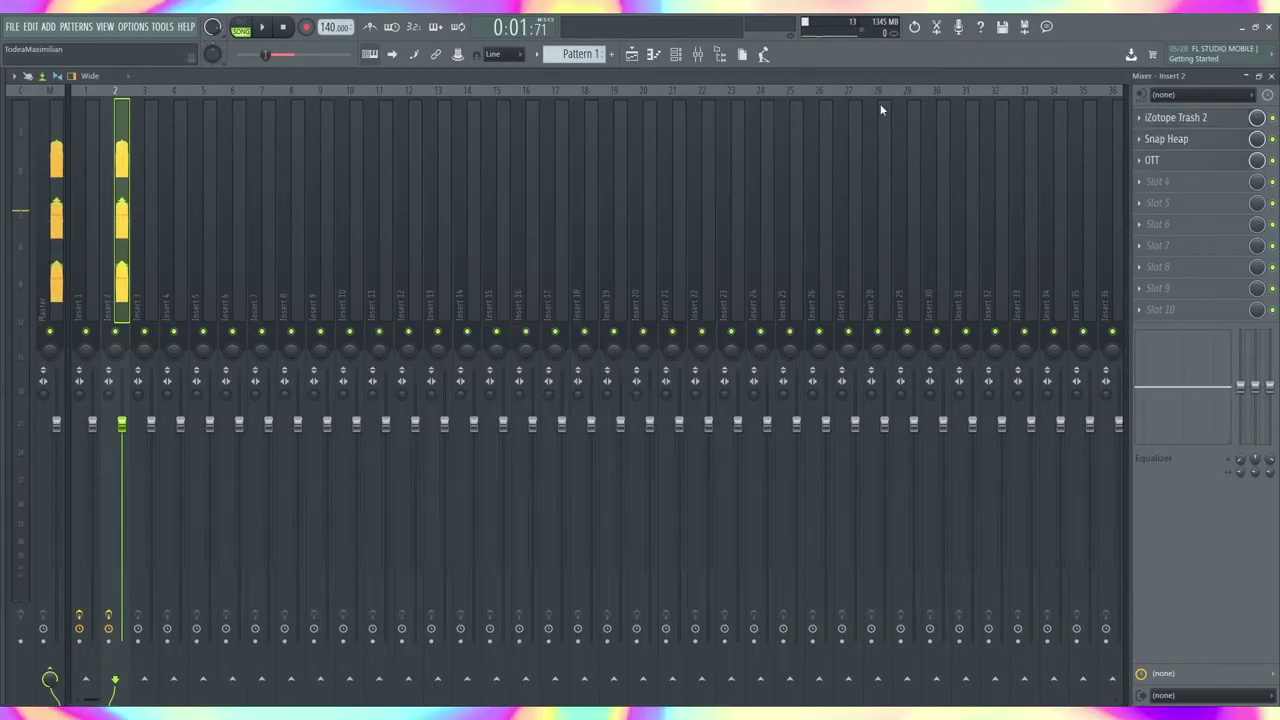
Open Edison on Insert 1 and play back the original recording for comparison.
left_click(105, 237)
left_click(1200, 311)
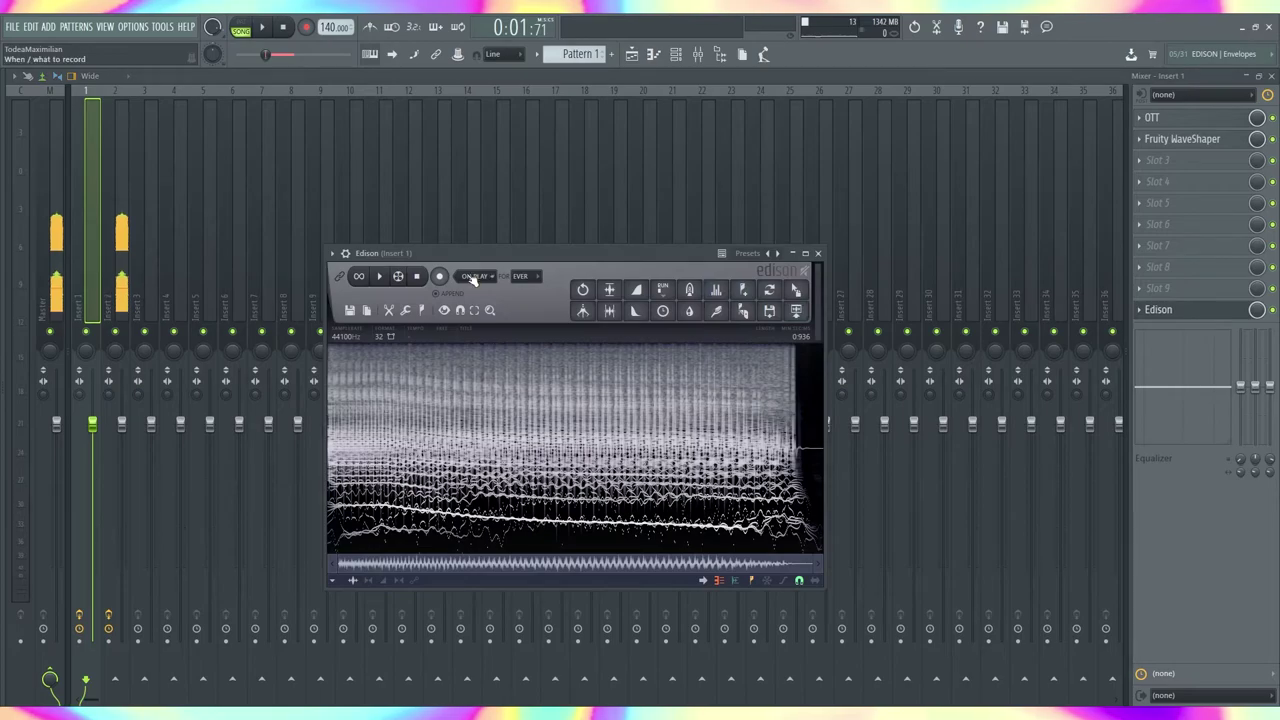
left_click(381, 277)
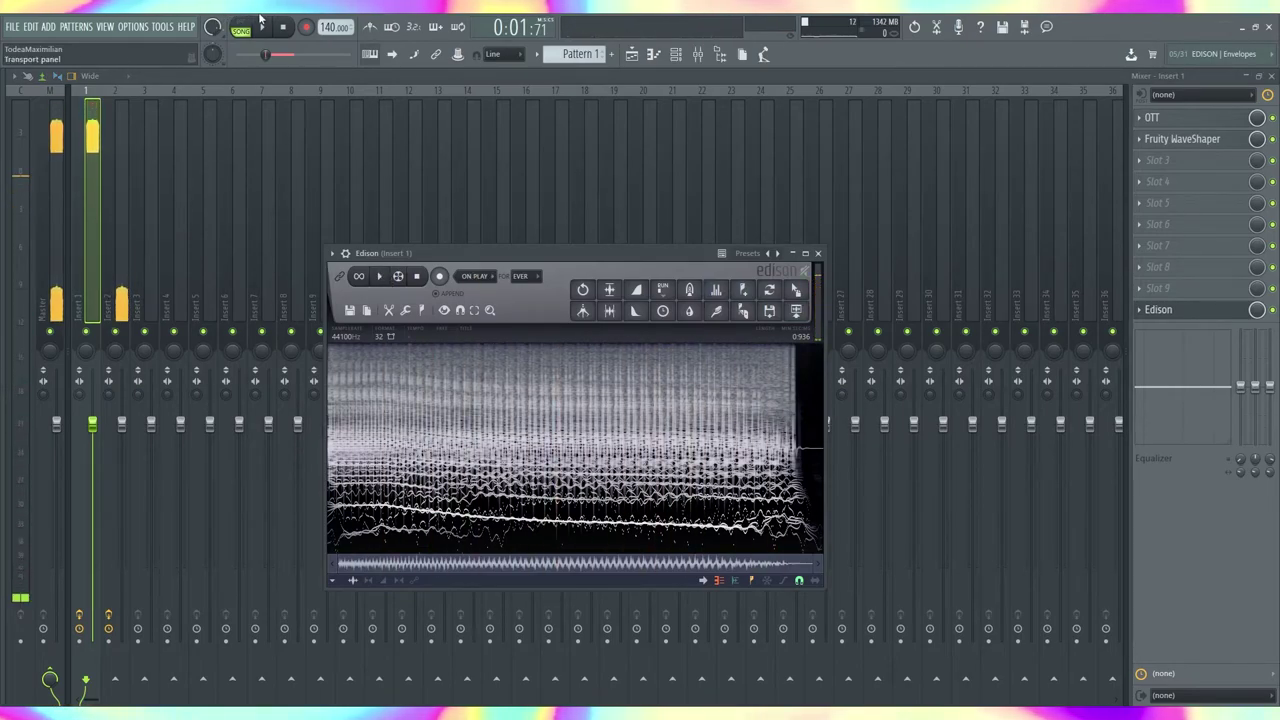
Stop playback, add Fruity WaveShaper to slot 4 of Insert 2, and close its window.
left_click(290, 27)
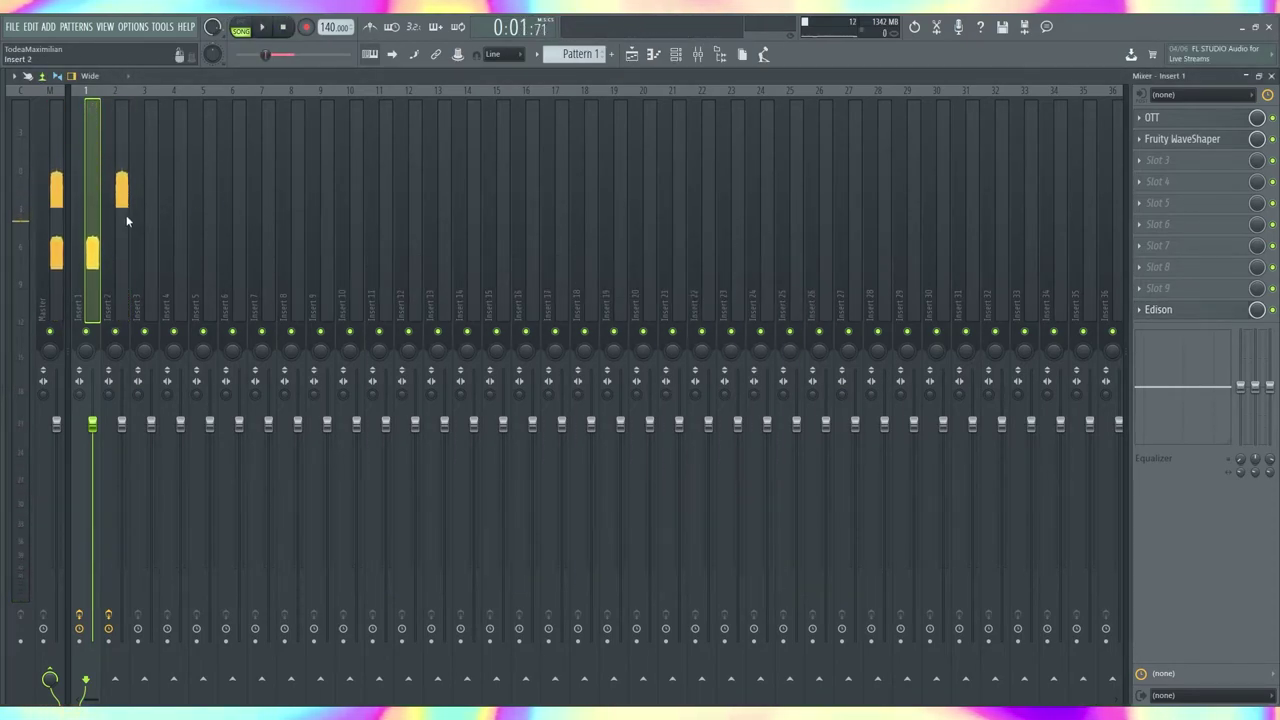
left_click(121, 214)
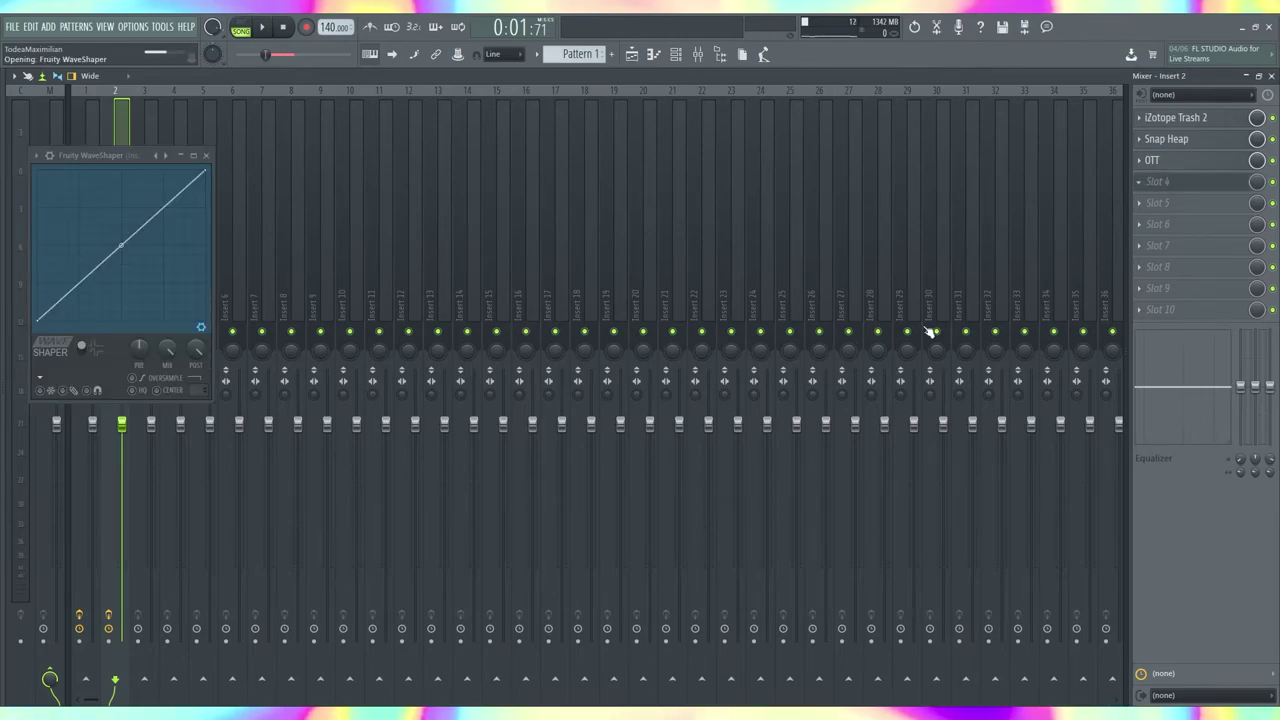
left_click(207, 155)
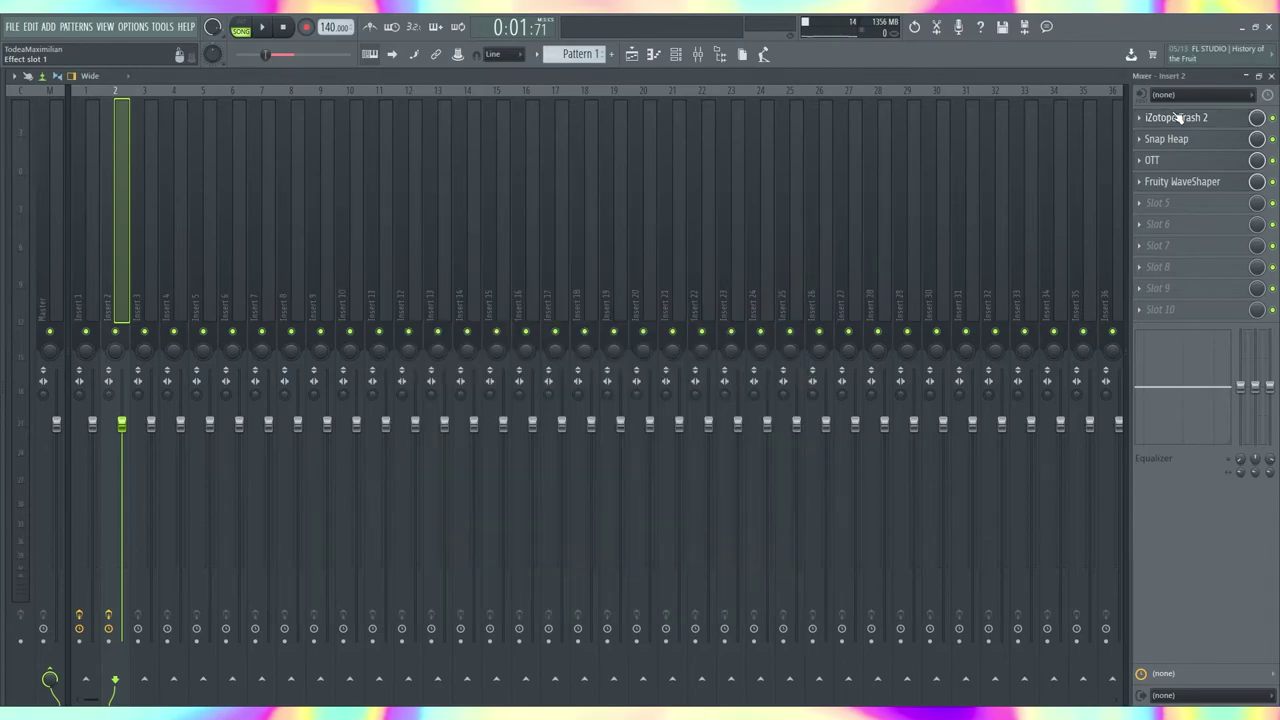
Bypass the Pitch Shifter on Serial Bus 2 of Insert 2's Snap Heap and play the clip.
left_click(1166, 139)
left_click(430, 375)
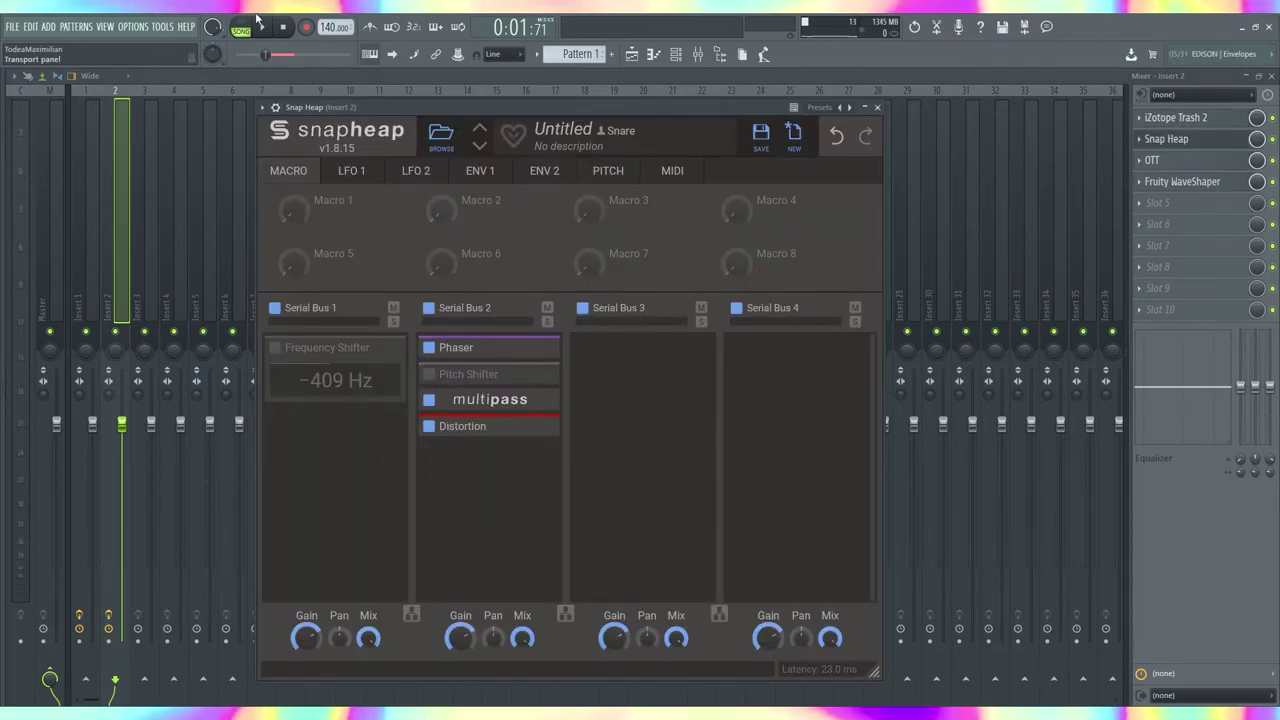
key("space")
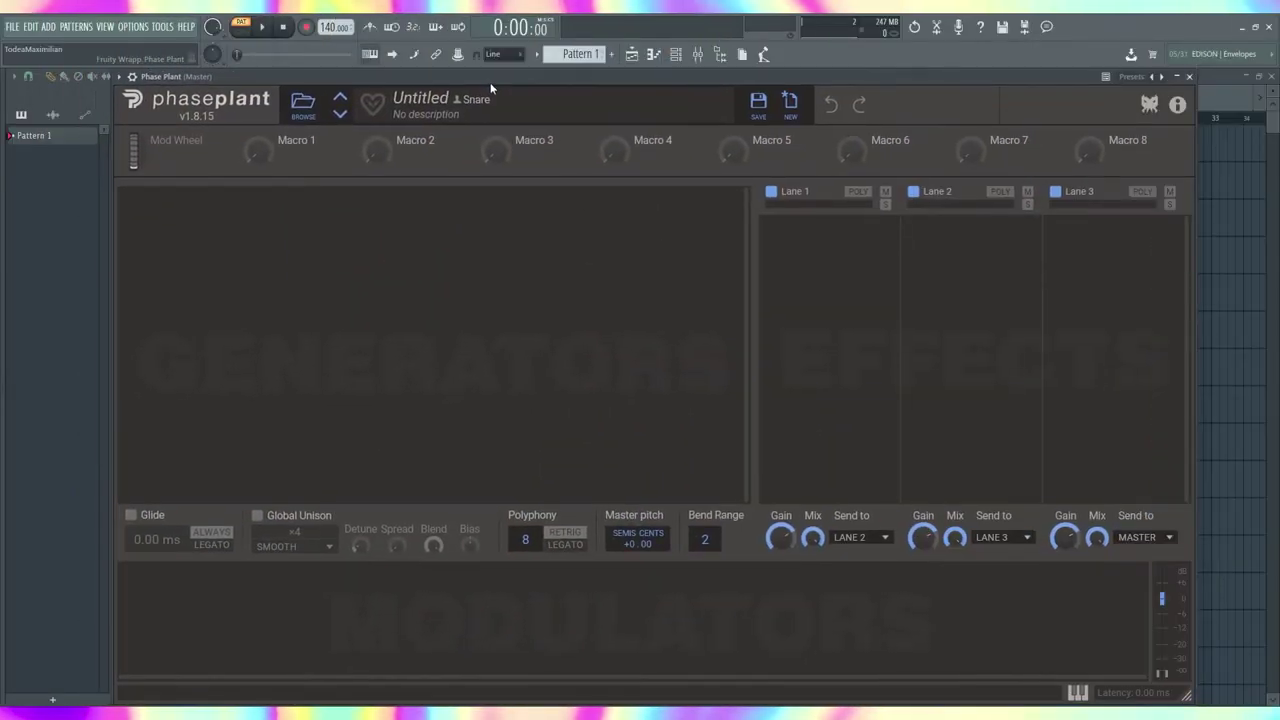
Add an Analog generator with a sine waveform, lengthen its output envelope release, and audition a note.
left_click(340, 223)
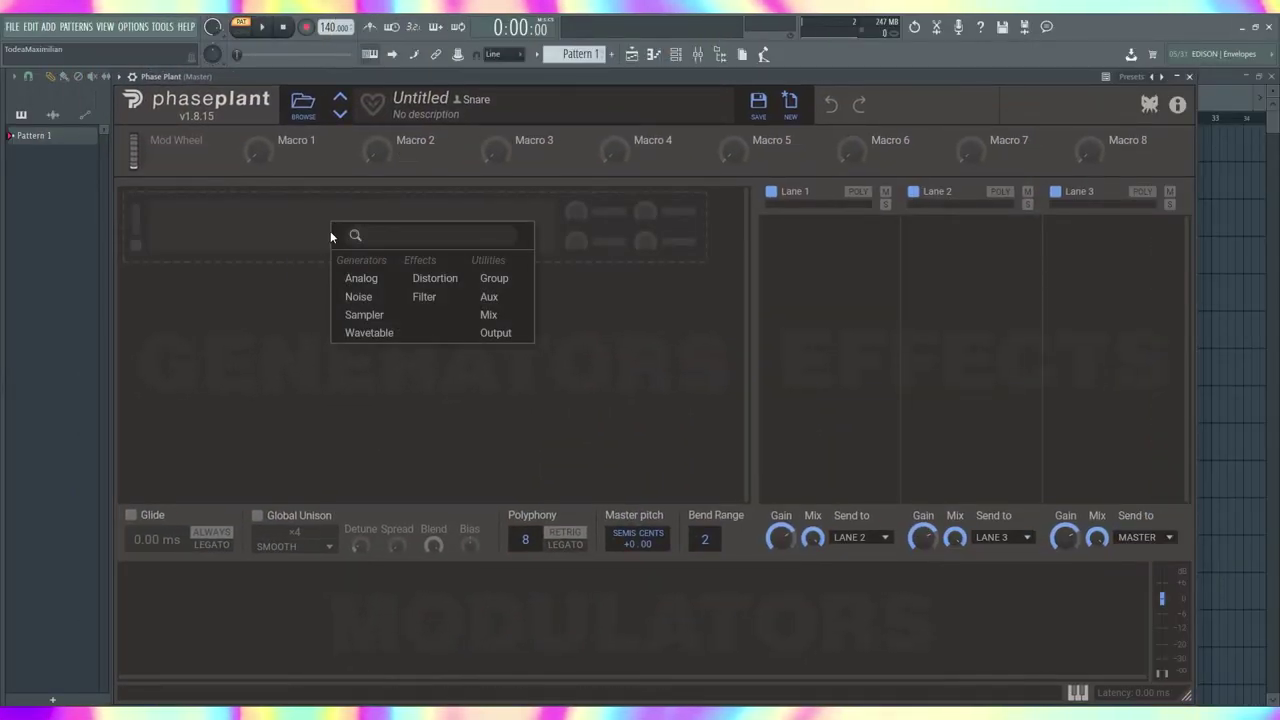
left_click(361, 279)
left_click(225, 582)
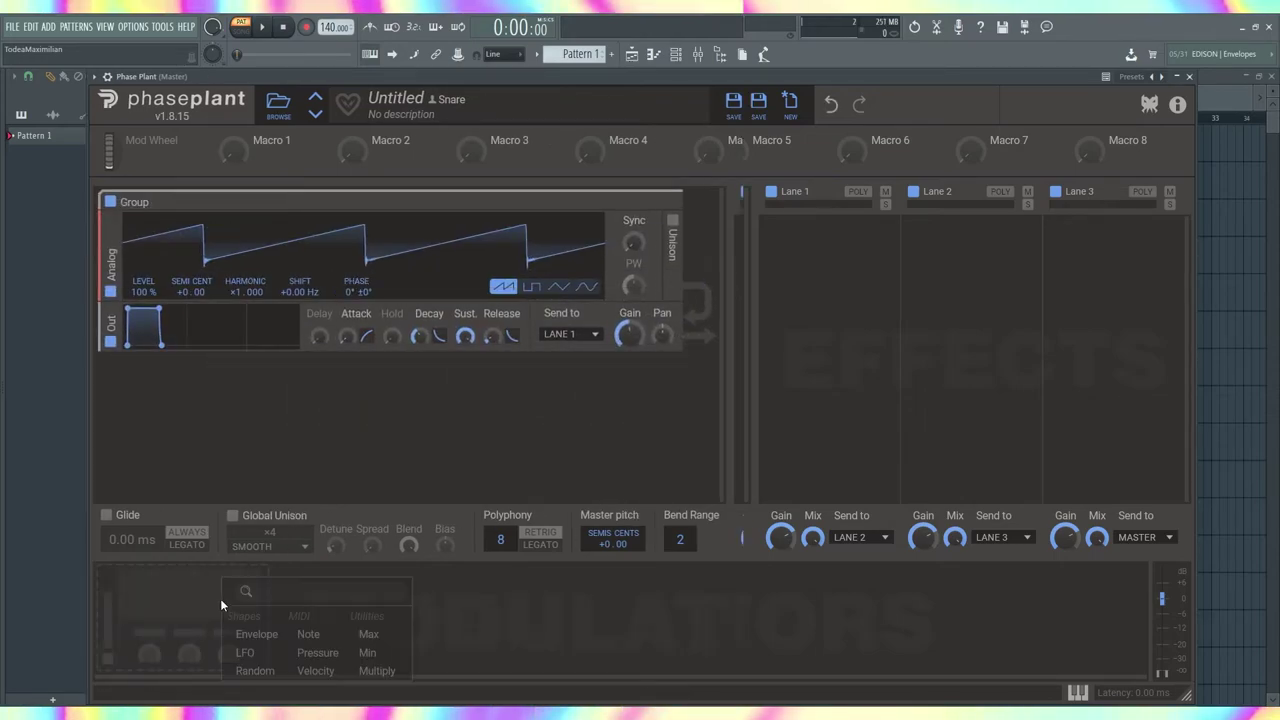
left_click(172, 583)
left_click(587, 286)
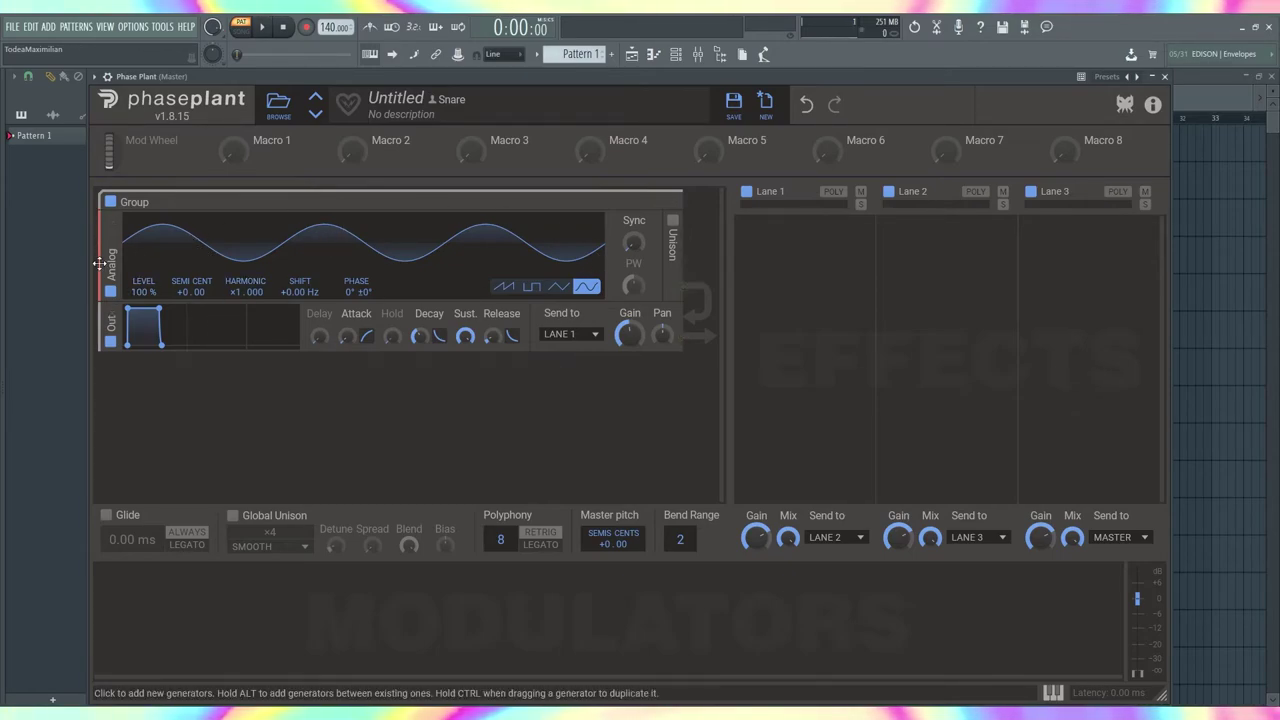
left_click(138, 607)
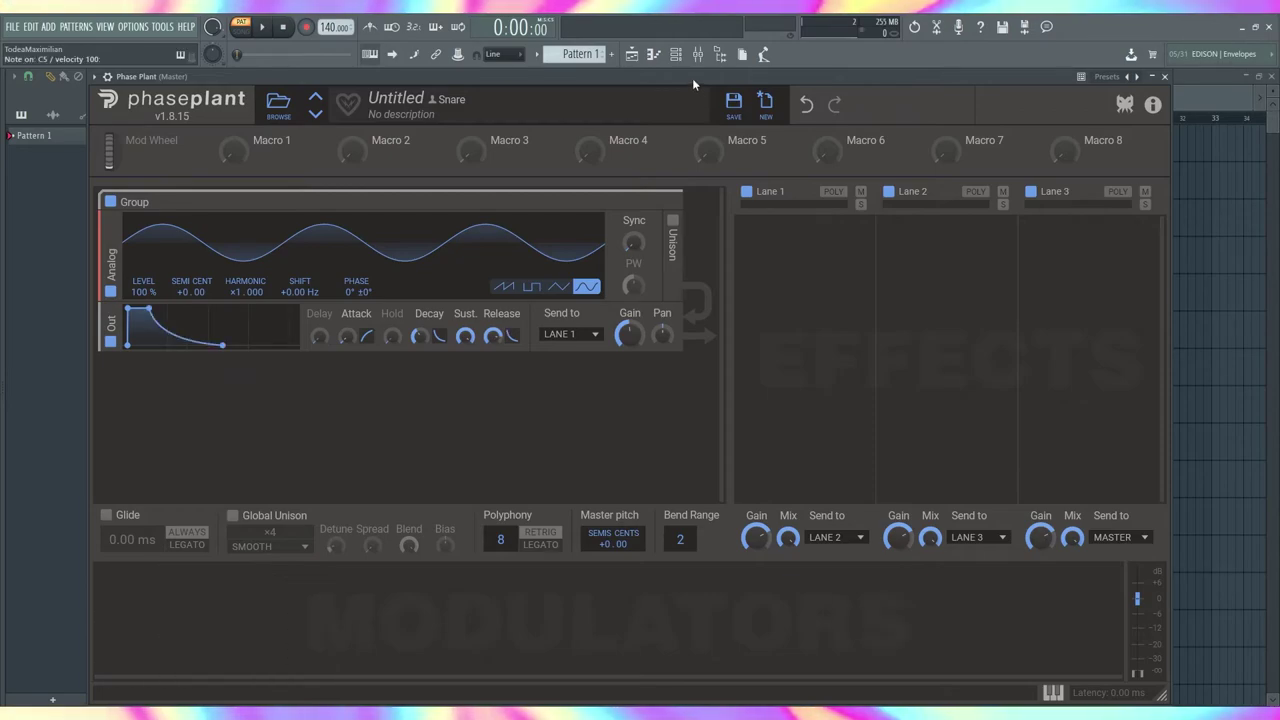
key("z")
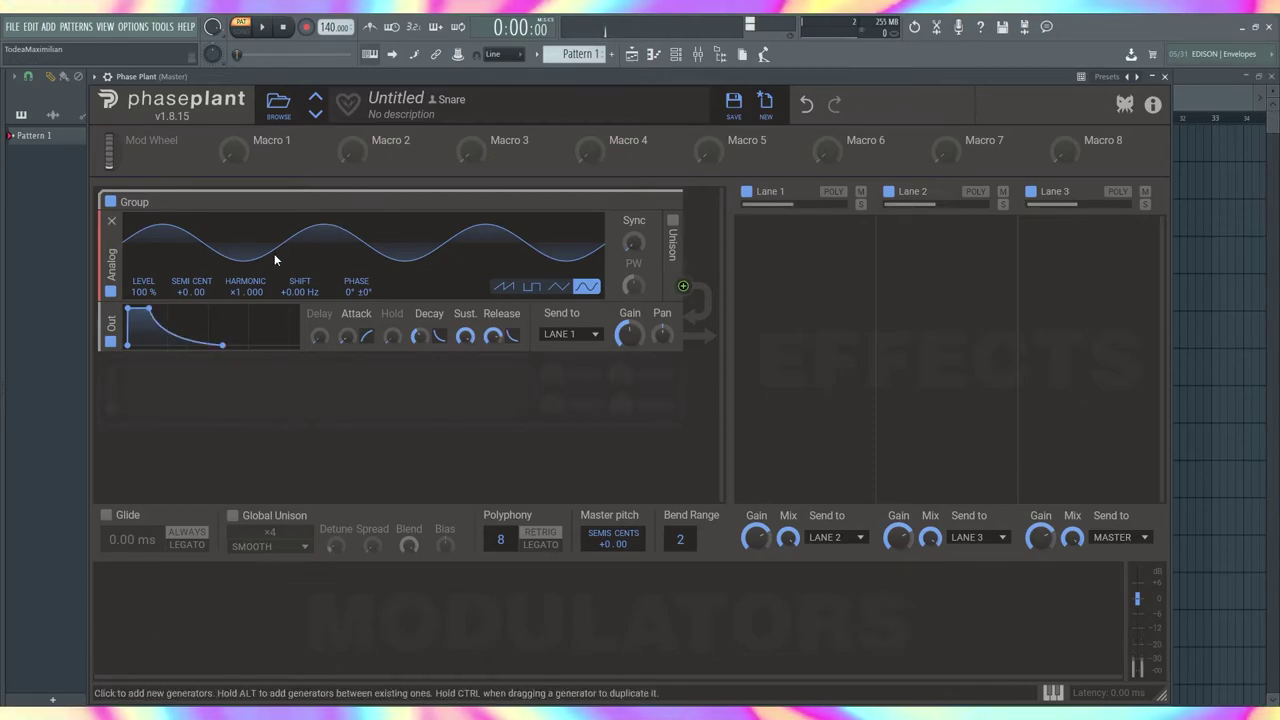
Tune the sine generator to -24 semitones and audition it.
left_click_drag(181, 291, 181, 350)
left_click_drag(181, 297, 181, 292)
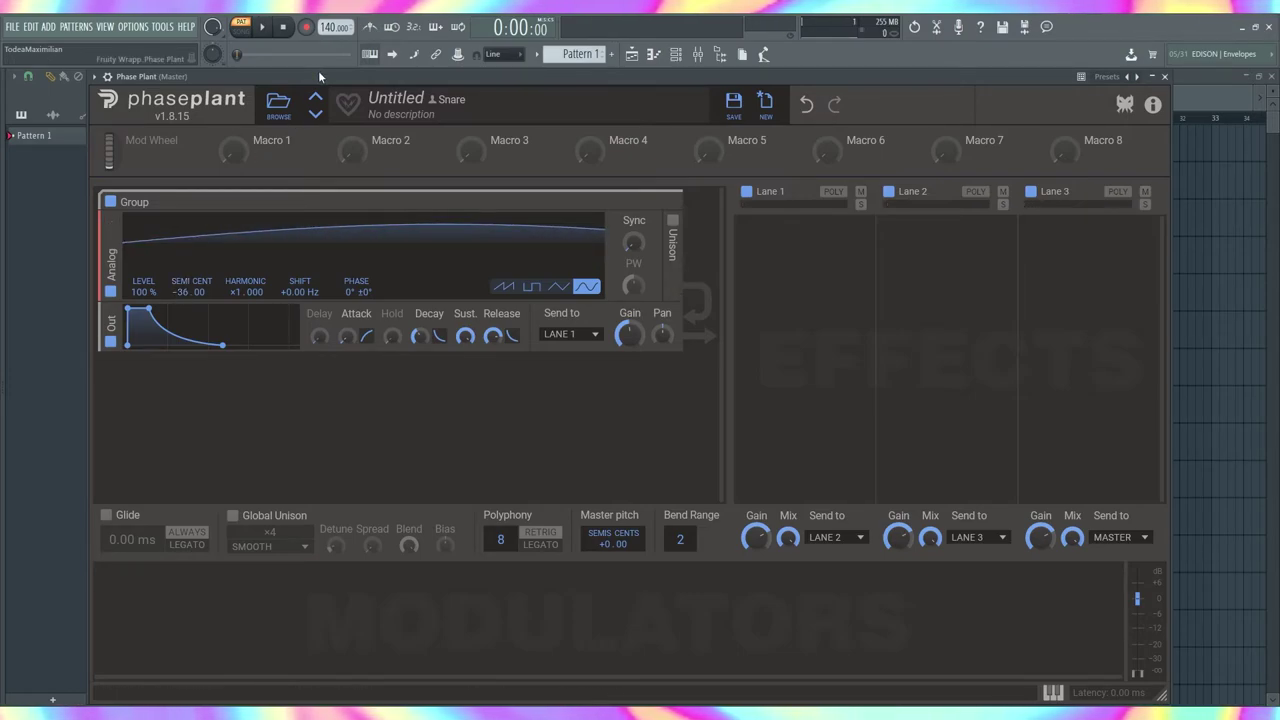
left_click_drag(184, 290, 184, 261)
key("v")
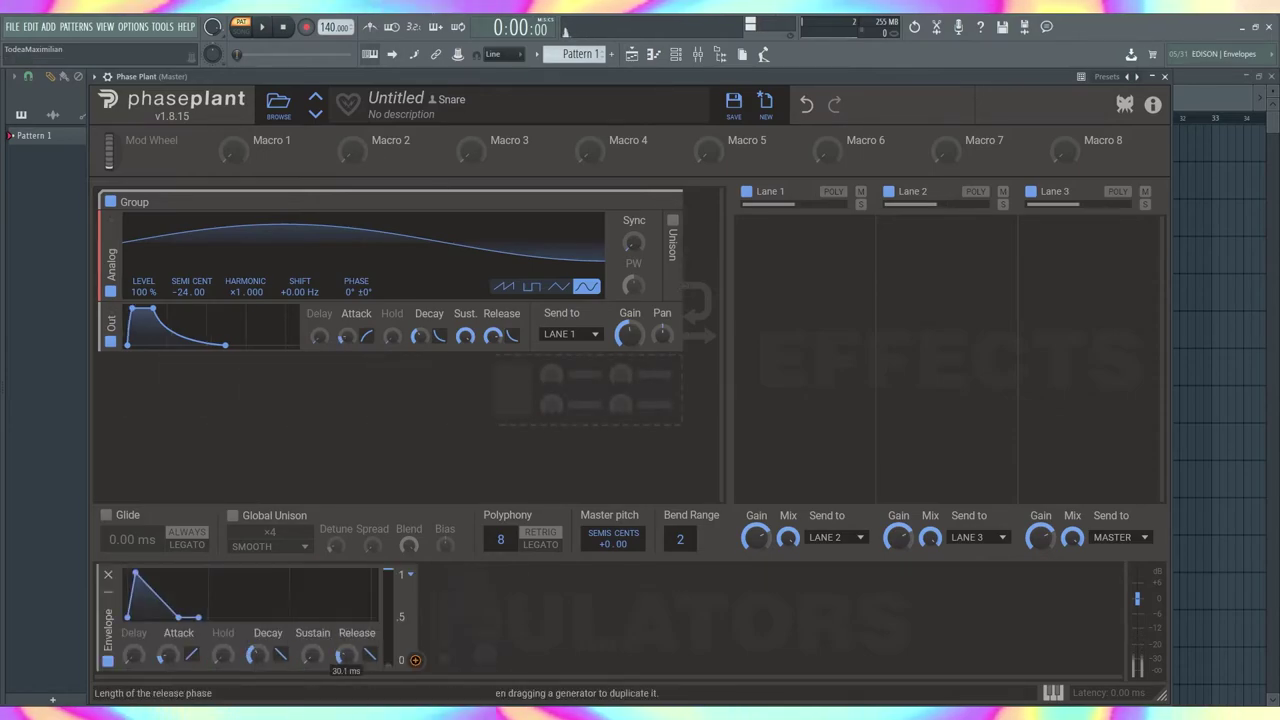
Adjust the modulator envelope's release and decay, assign it to the Analog generator's semitone pitch, and audition the result.
left_click_drag(346, 656, 346, 661)
left_click_drag(258, 656, 258, 652)
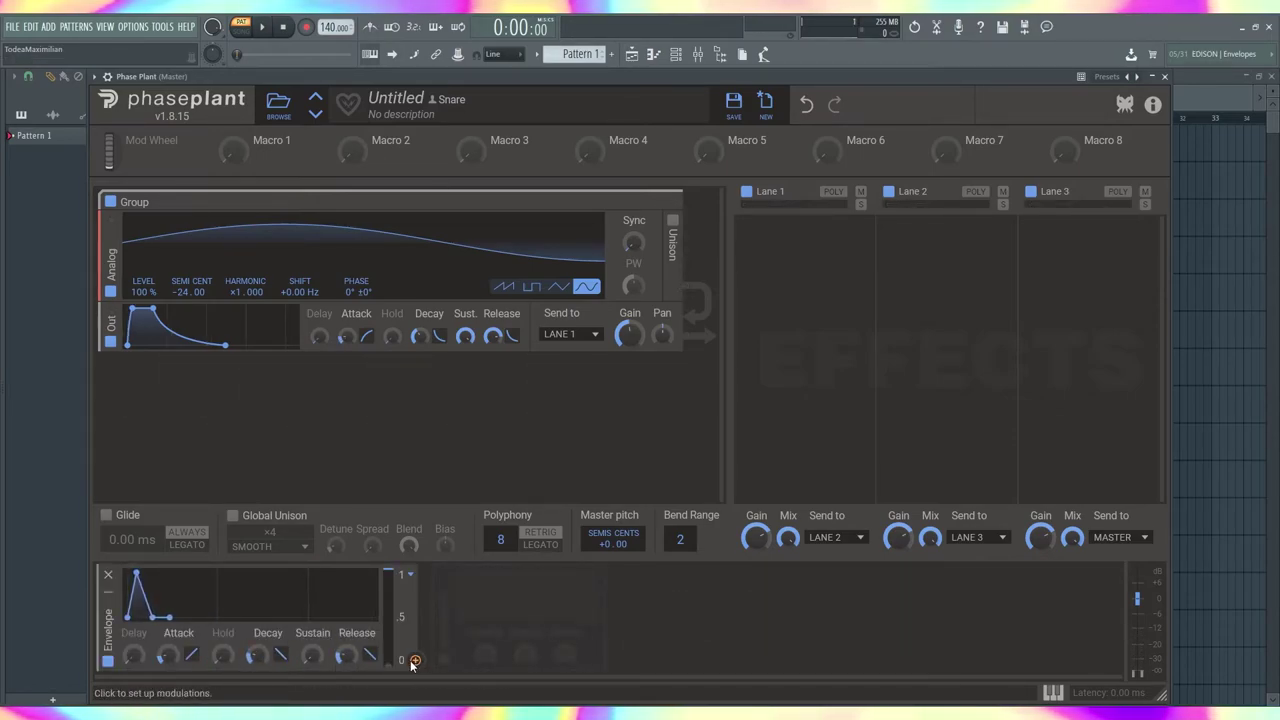
left_click_drag(415, 660, 395, 451)
left_click_drag(221, 310, 191, 303)
key("i")
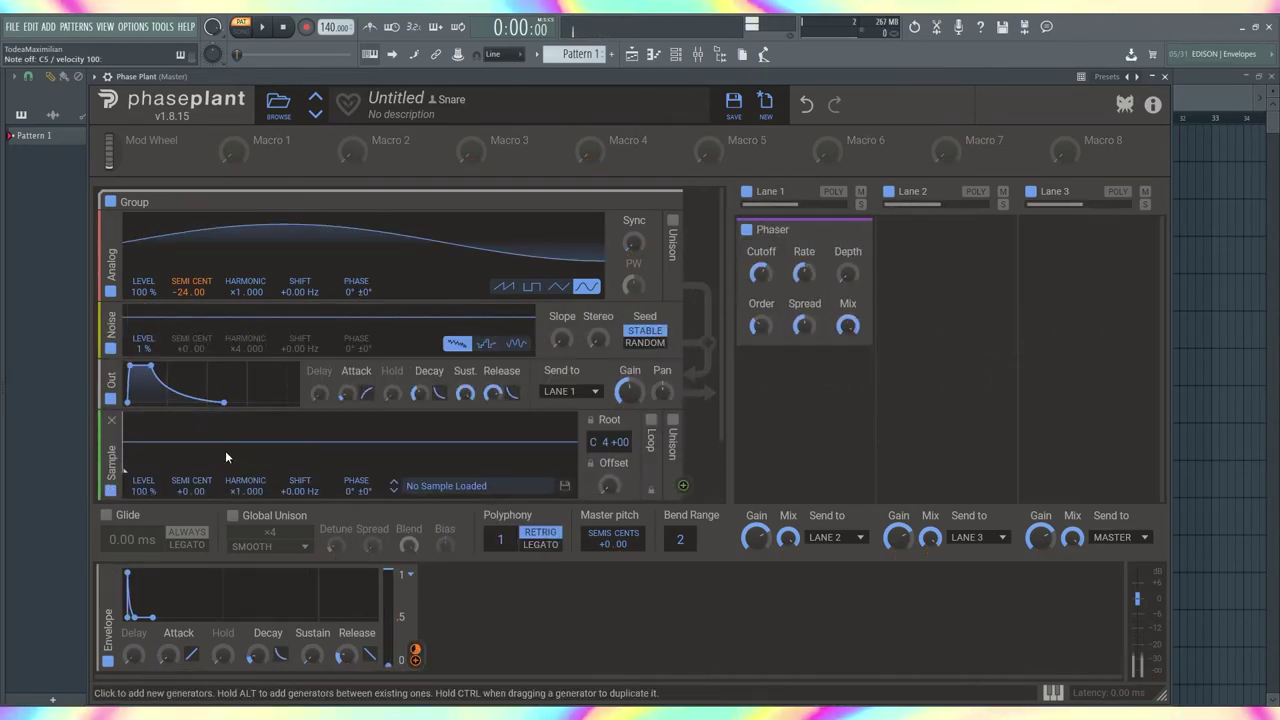
Move the empty Sample generator above the Out module and browse the Snare's Drum Room - Vol. 1 sample folder.
scroll(116, 425, "down", 2)
left_click_drag(112, 390, 112, 300)
key("alt+F8")
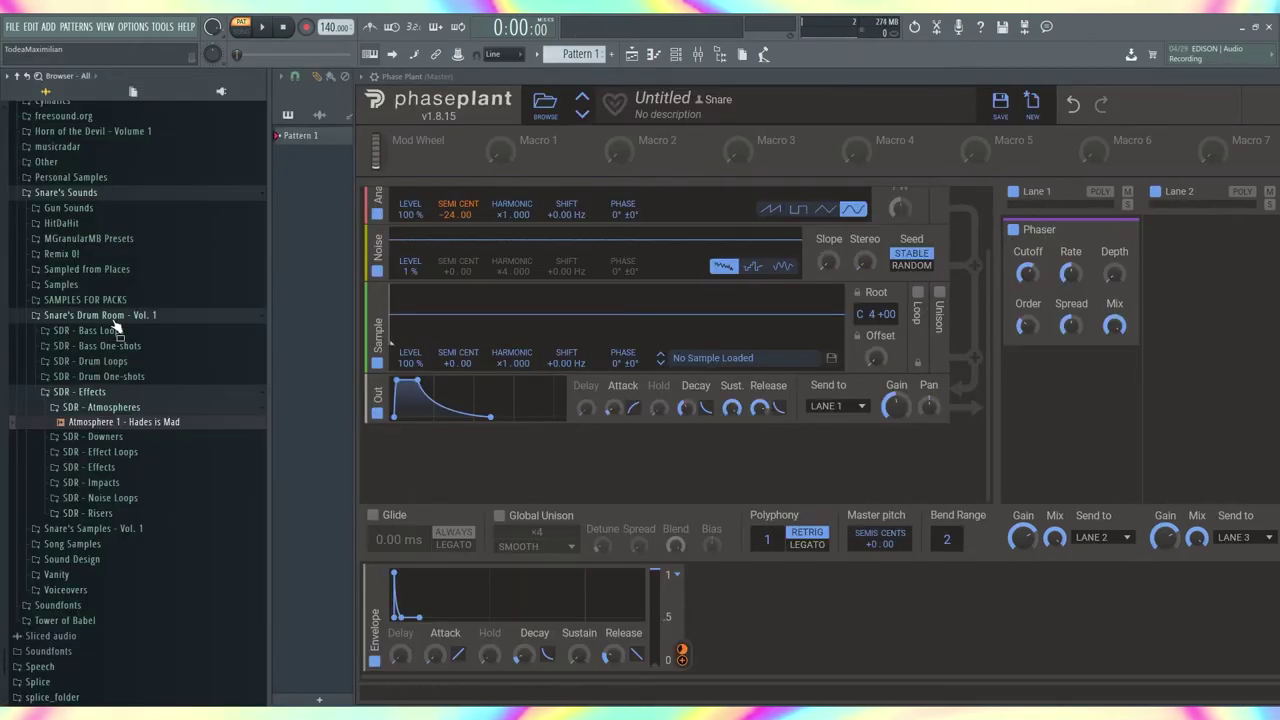
left_click(113, 316)
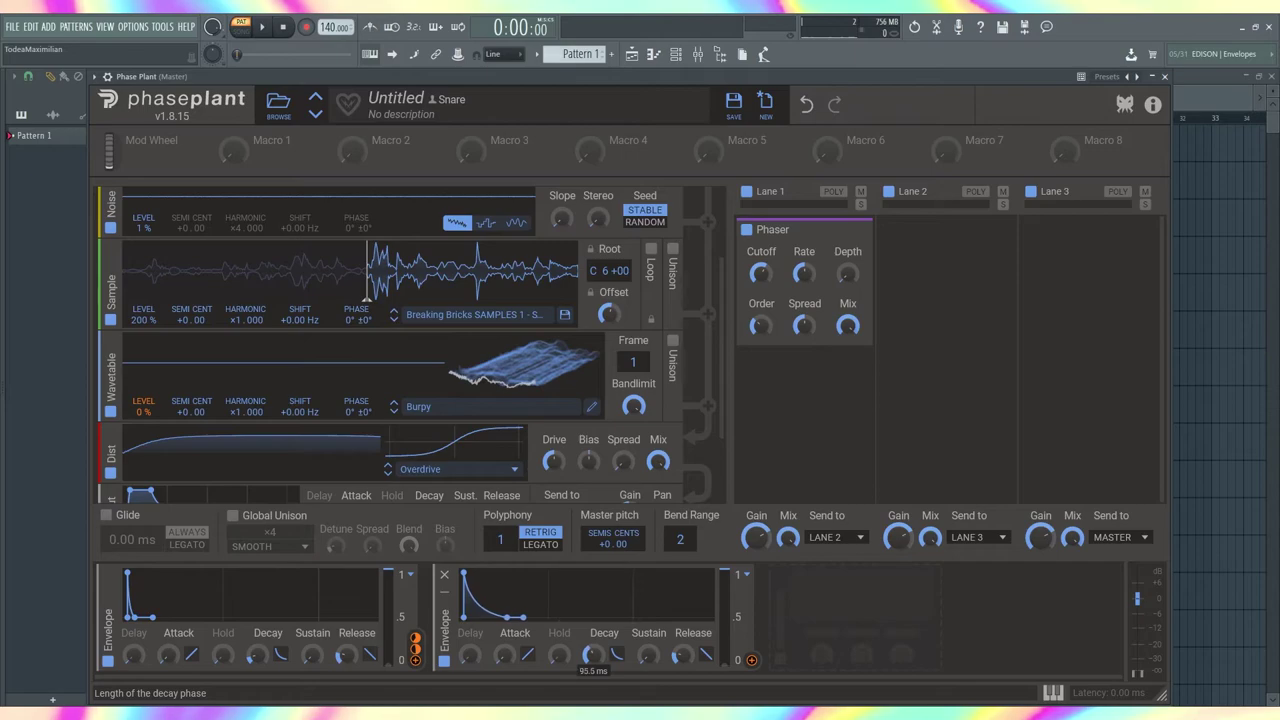
Set the second modulator envelope's decay to about 319 ms and adjust the modulation.
left_click_drag(592, 655, 591, 685)
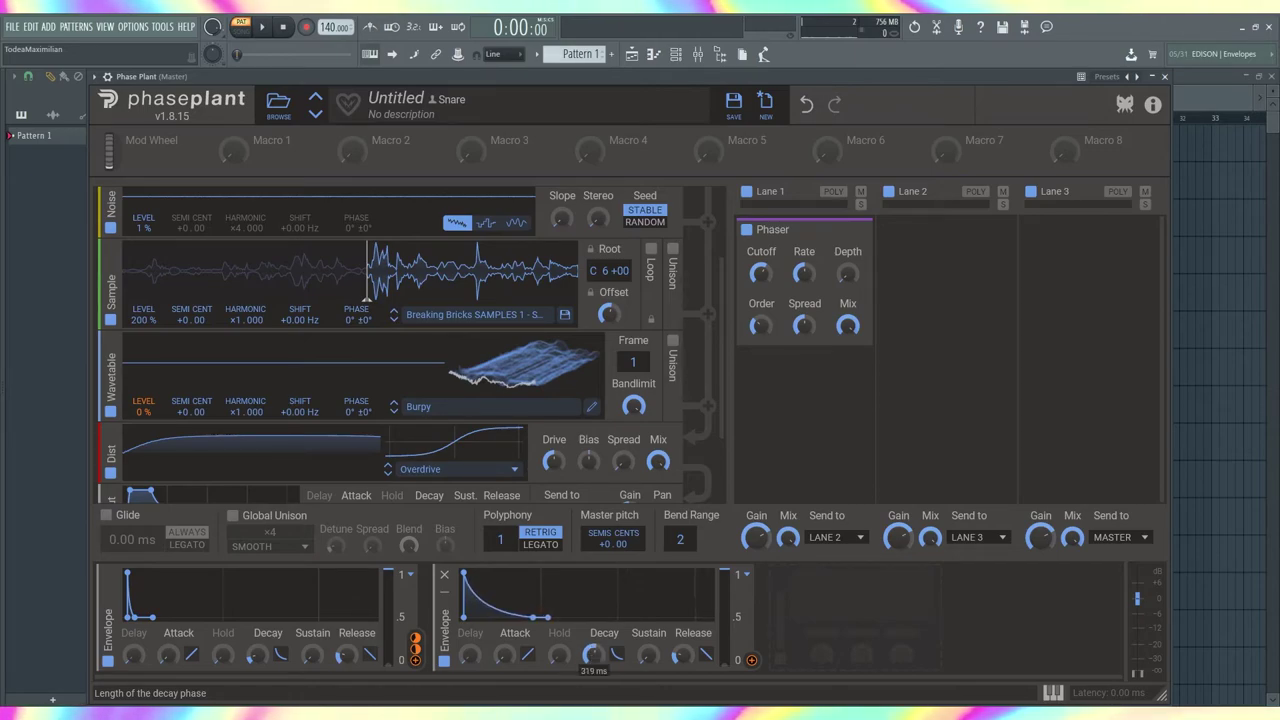
left_click_drag(679, 658, 193, 308)
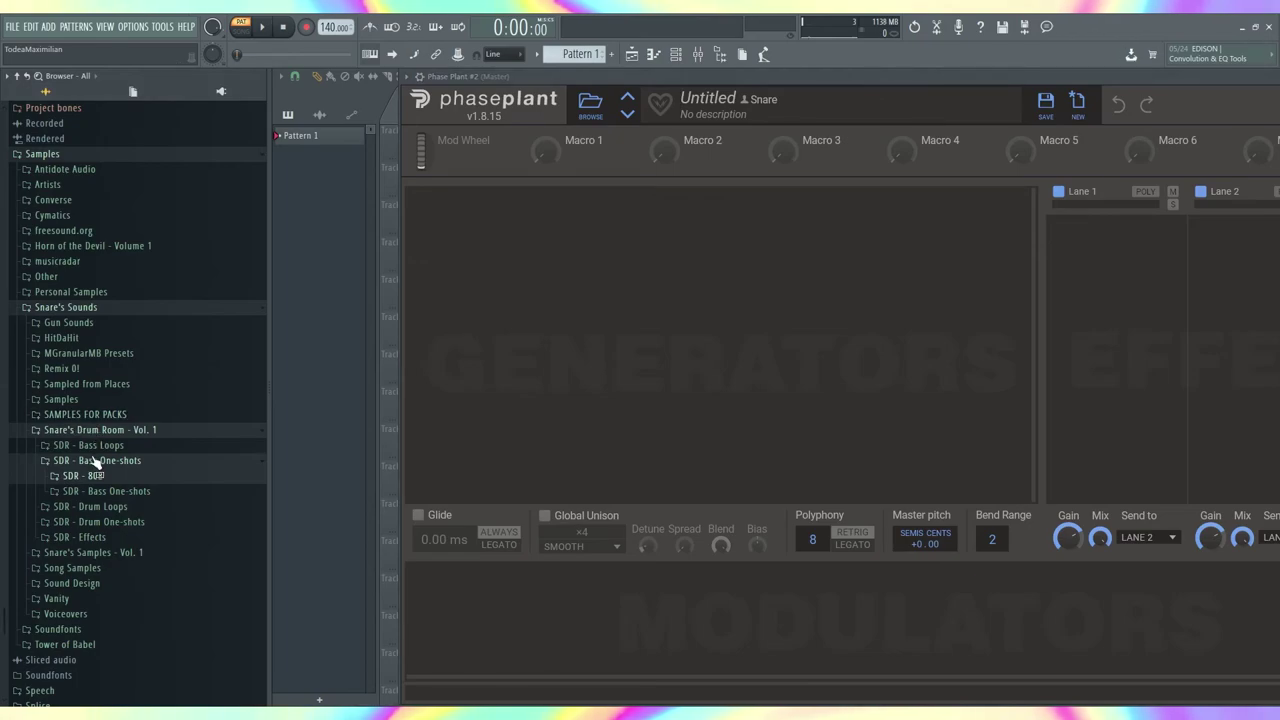
Browse the SDR - Kicks one-shots and load Kick 13 - E - Ether as a sample generator in the second Phase Plant.
left_click(93, 460)
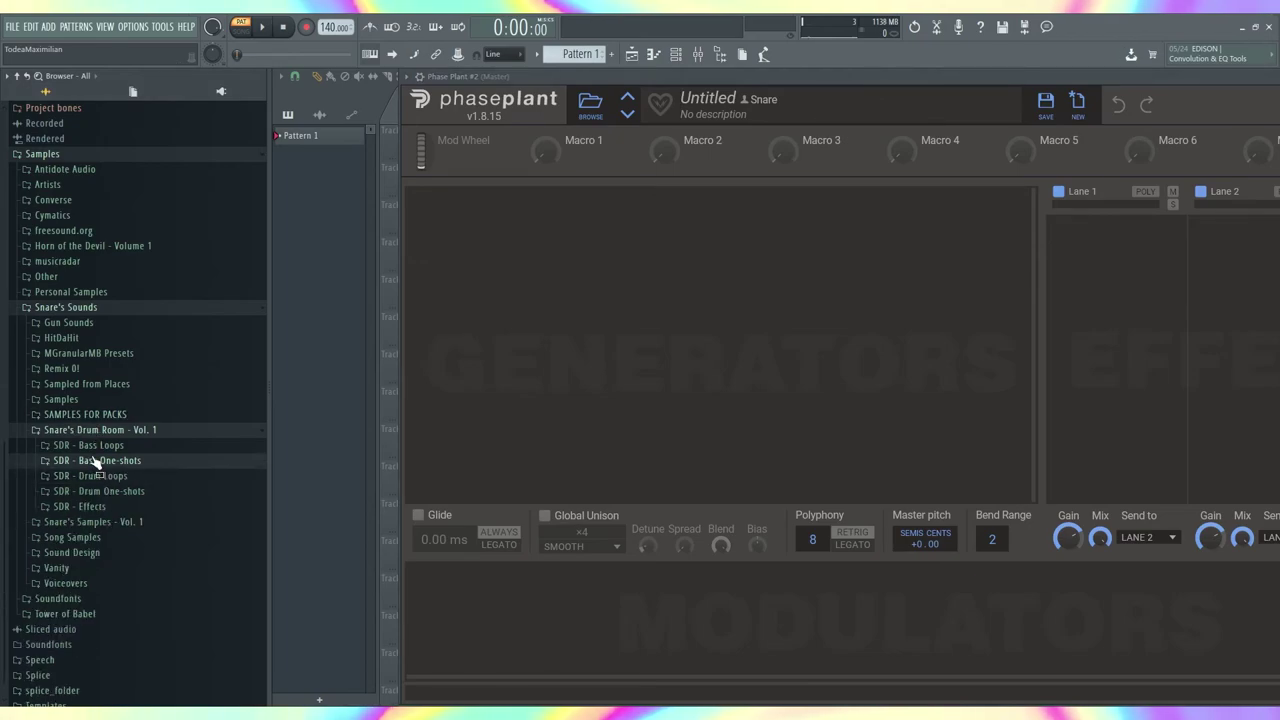
left_click(93, 491)
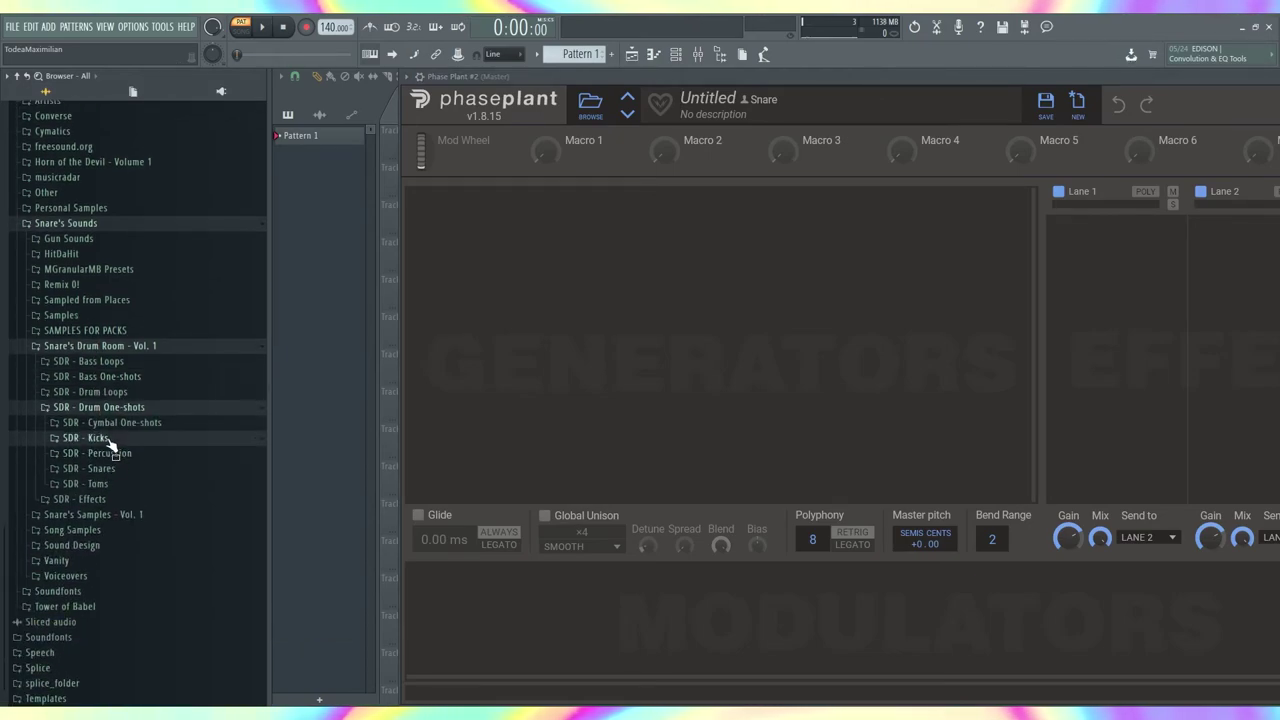
key("alt+F8")
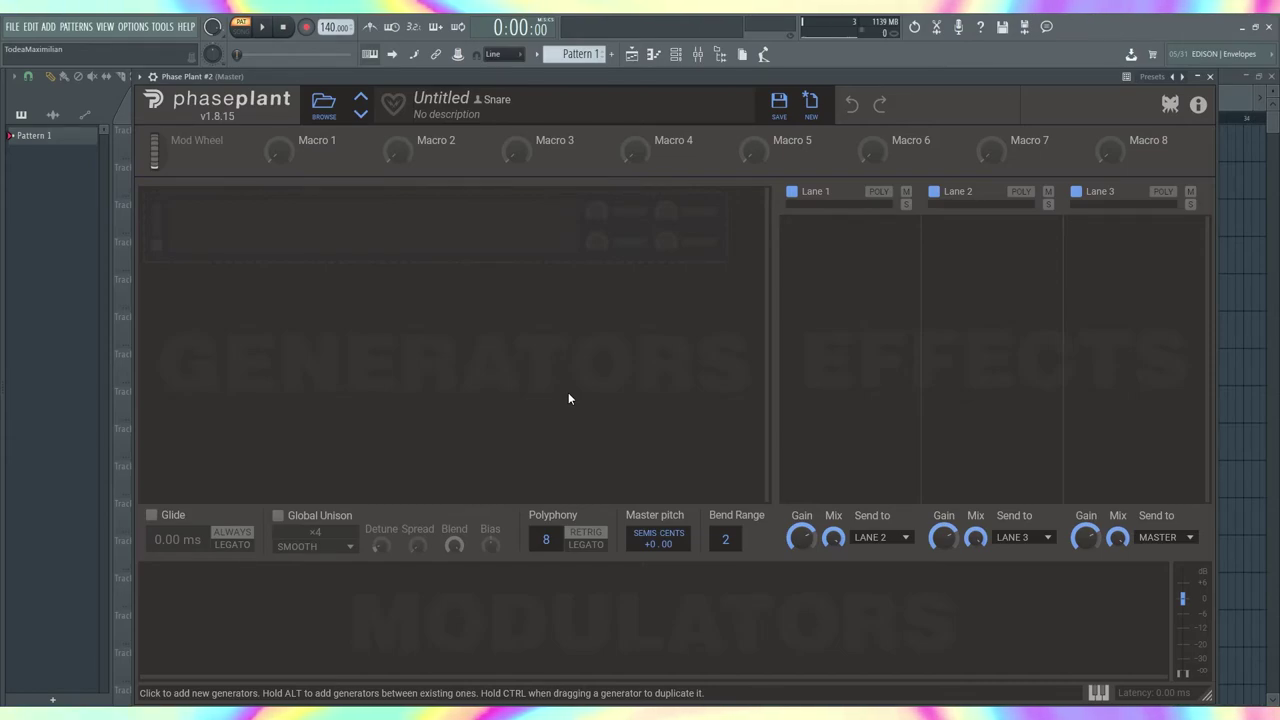
key("alt+F8")
scroll(115, 510, "down", 4)
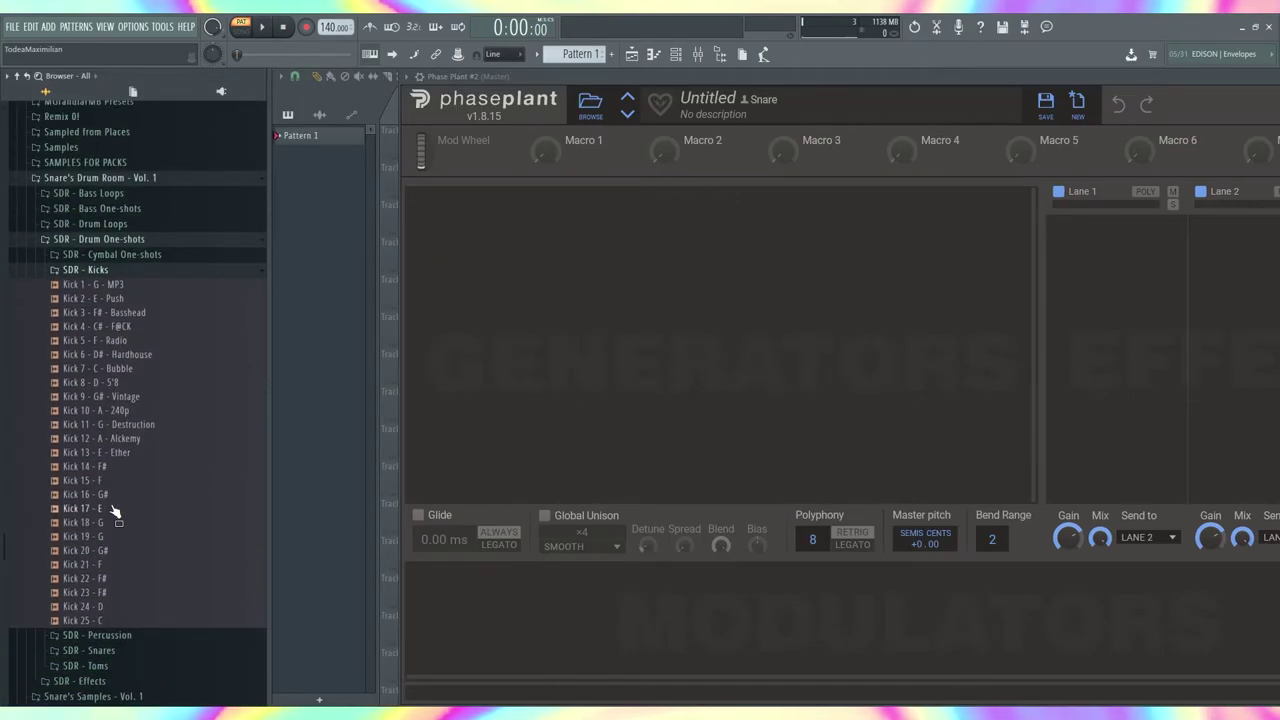
key("alt+F8")
left_click(422, 228)
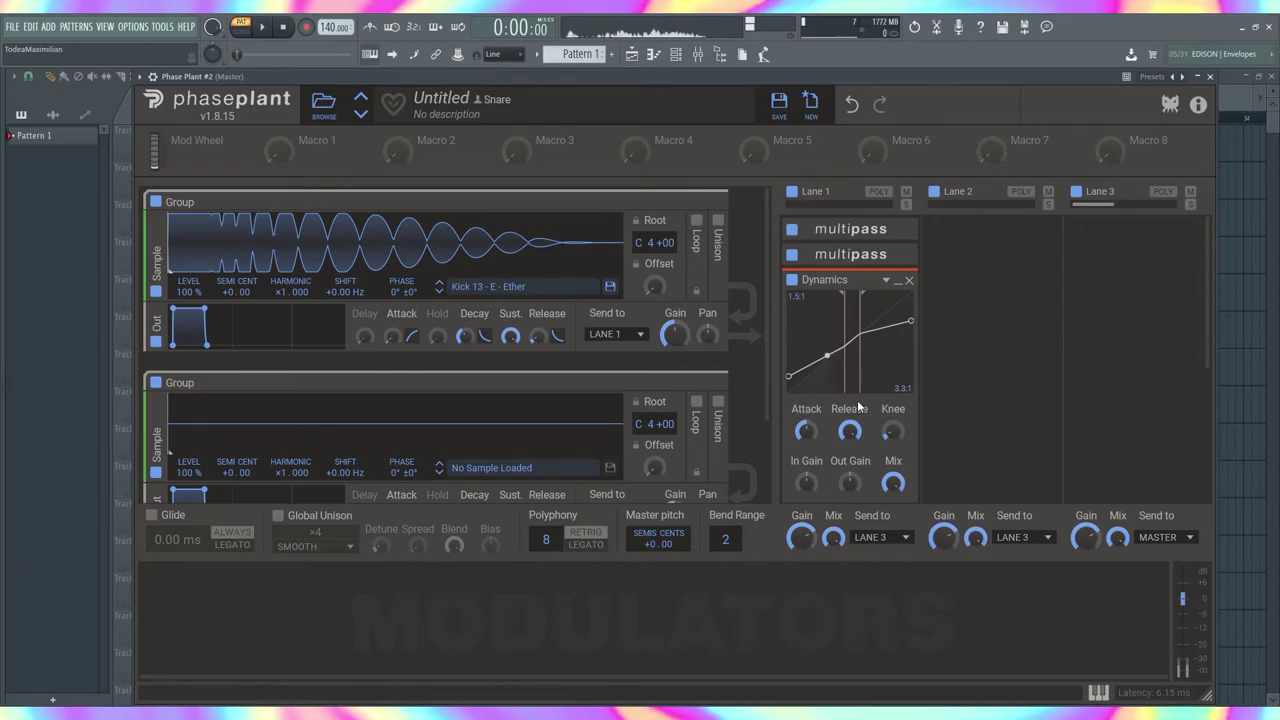
Collapse the Dynamics effect in Lane 1 and load Ride 3 - Analogue into the second group's sampler.
left_click(897, 280)
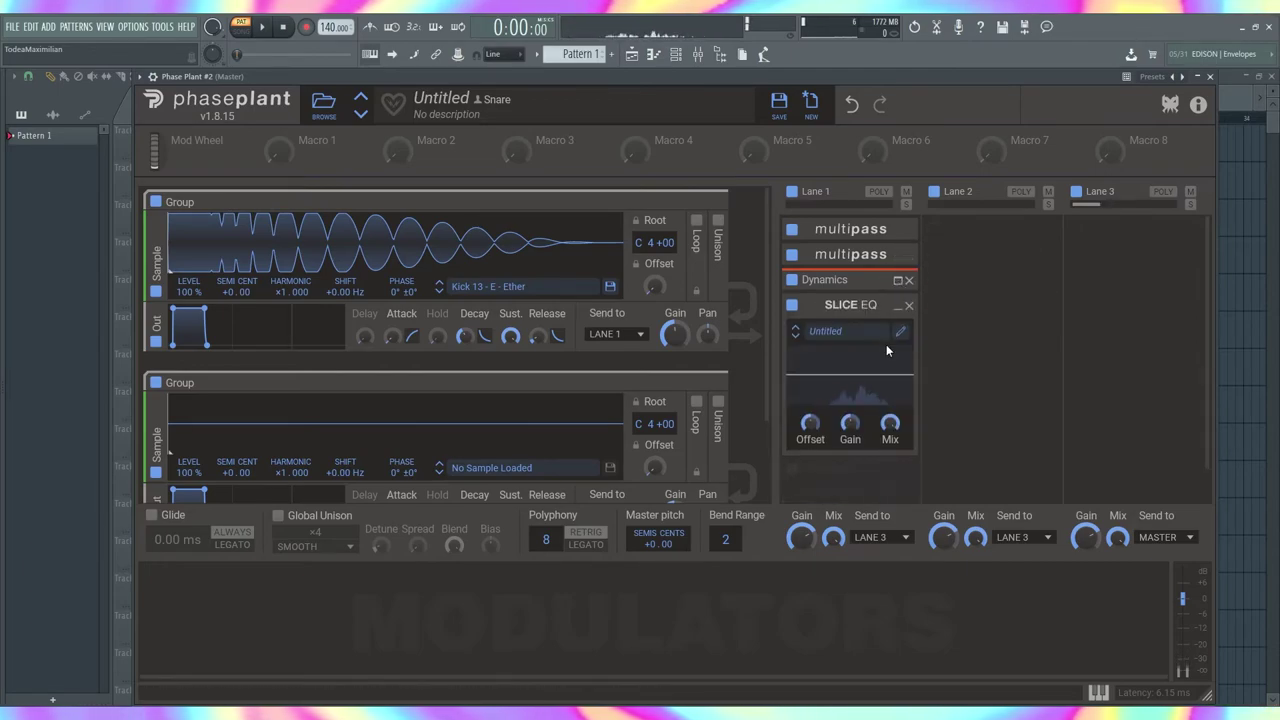
mouse_move(53, 506)
left_click(78, 487)
scroll(84, 504, "down", 3)
left_click(129, 332)
left_click(121, 361)
left_click_drag(118, 362, 365, 423)
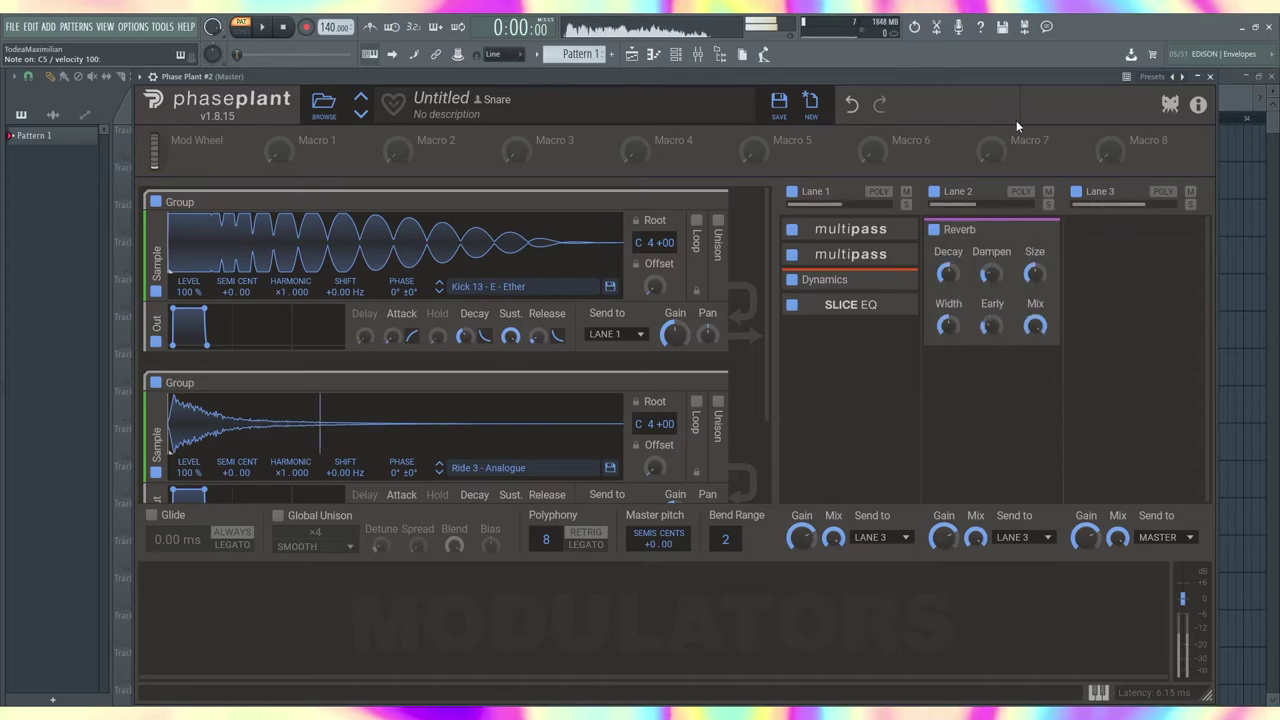
Add another sampler to the ride sample's group, extend the Lane 2 effects chain, and audition the patch.
scroll(220, 405, "down", 2)
left_click(253, 482)
left_click(344, 562)
left_click(982, 384)
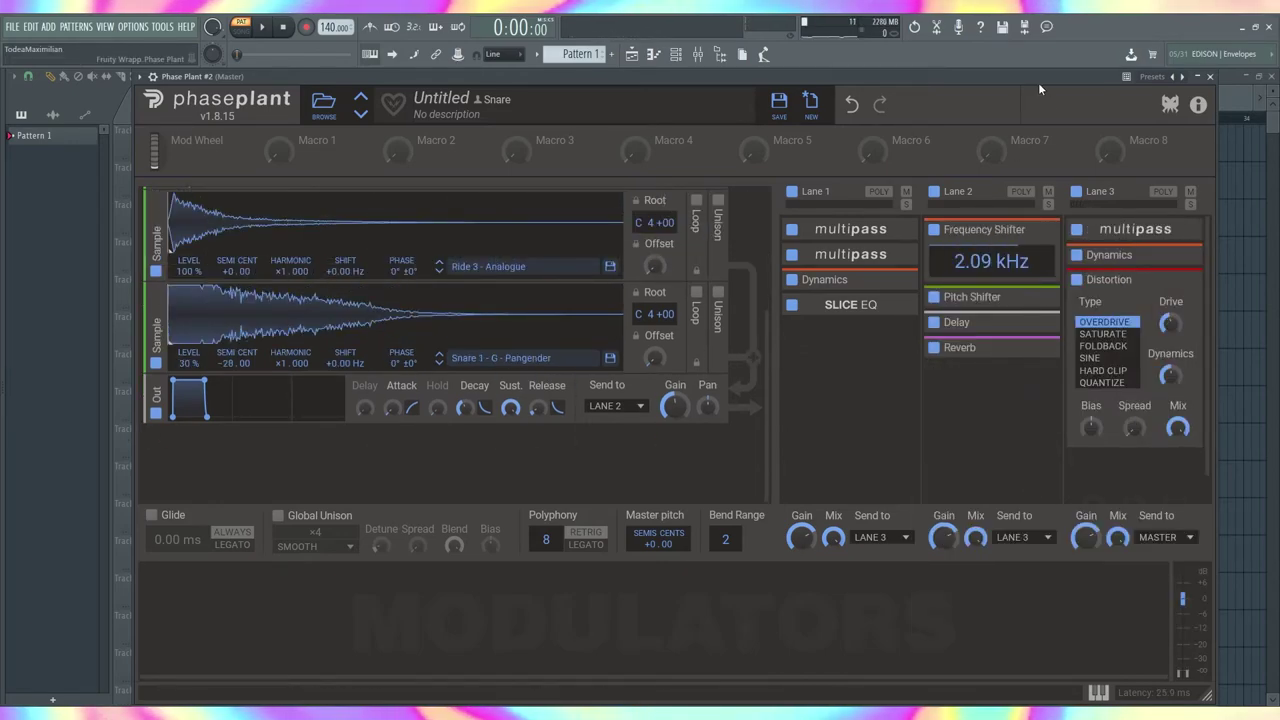
key("z")
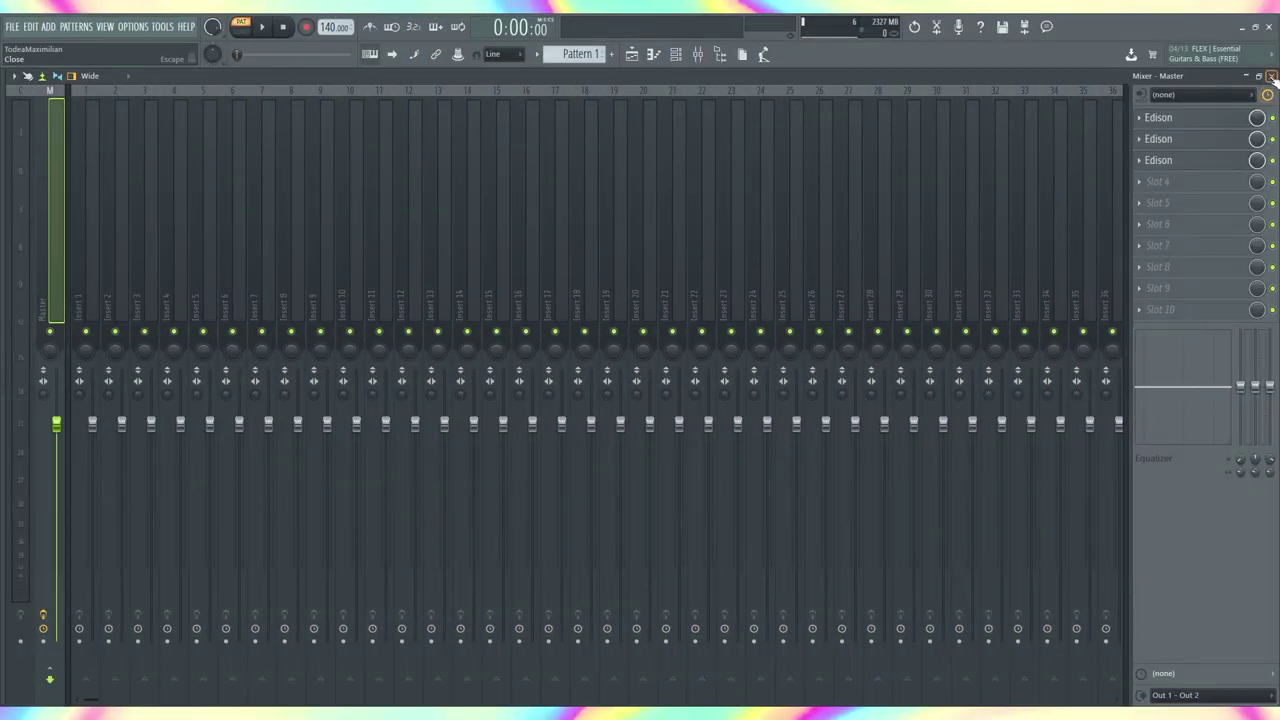
Close the mixer and the second Phase Plant window, and bring up the channel rack for a third Phase Plant.
left_click(1272, 77)
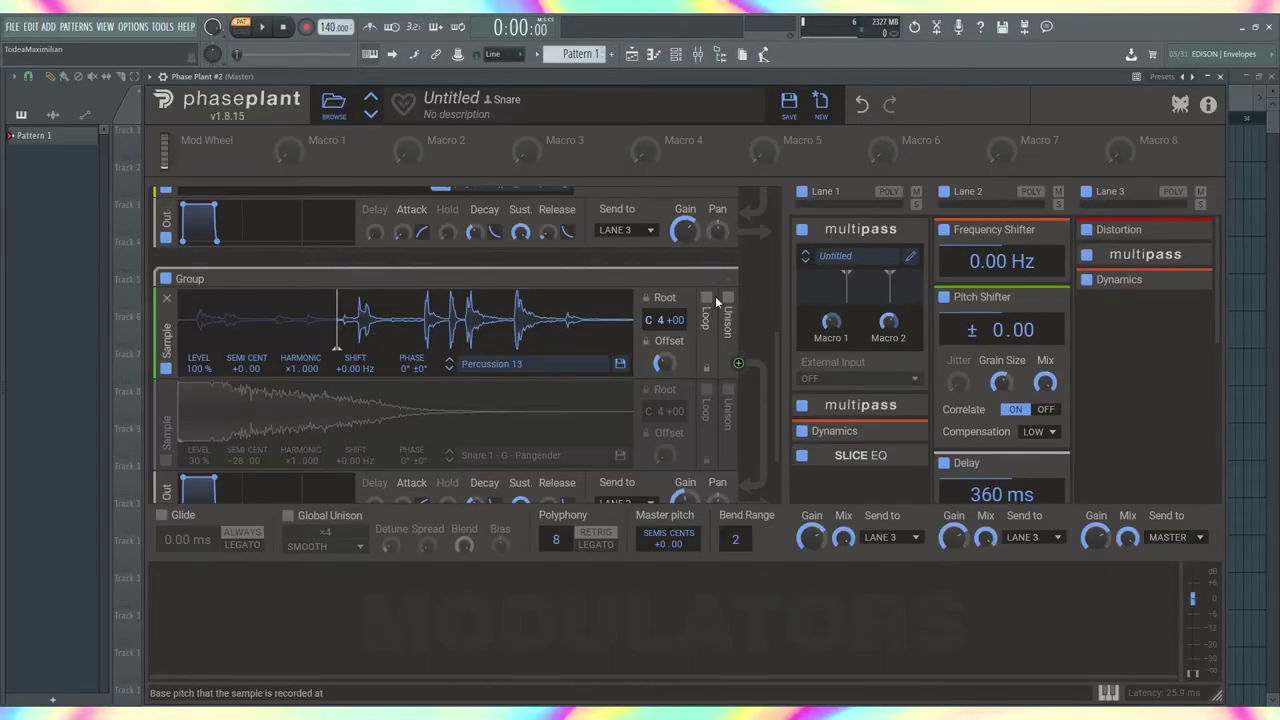
left_click(1220, 76)
left_click(679, 54)
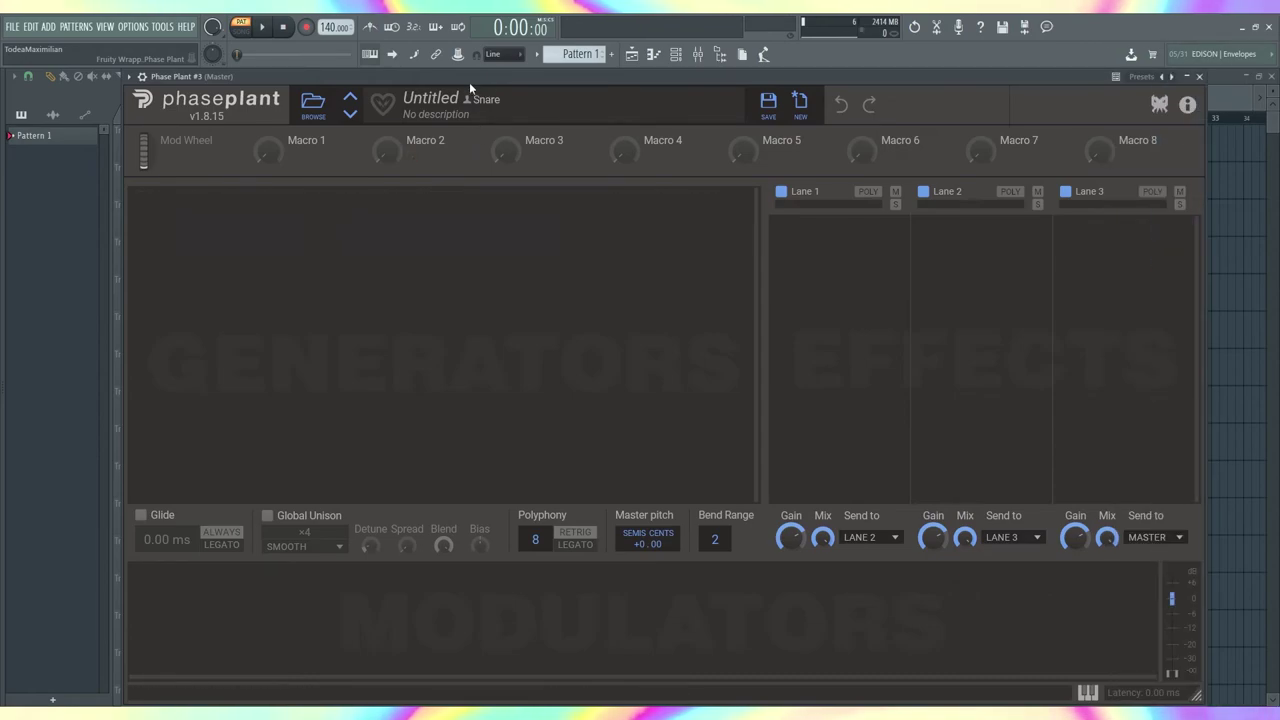
Add an Analog generator followed by a Filter in the third Phase Plant, and add an LFO modulator.
left_click(537, 366)
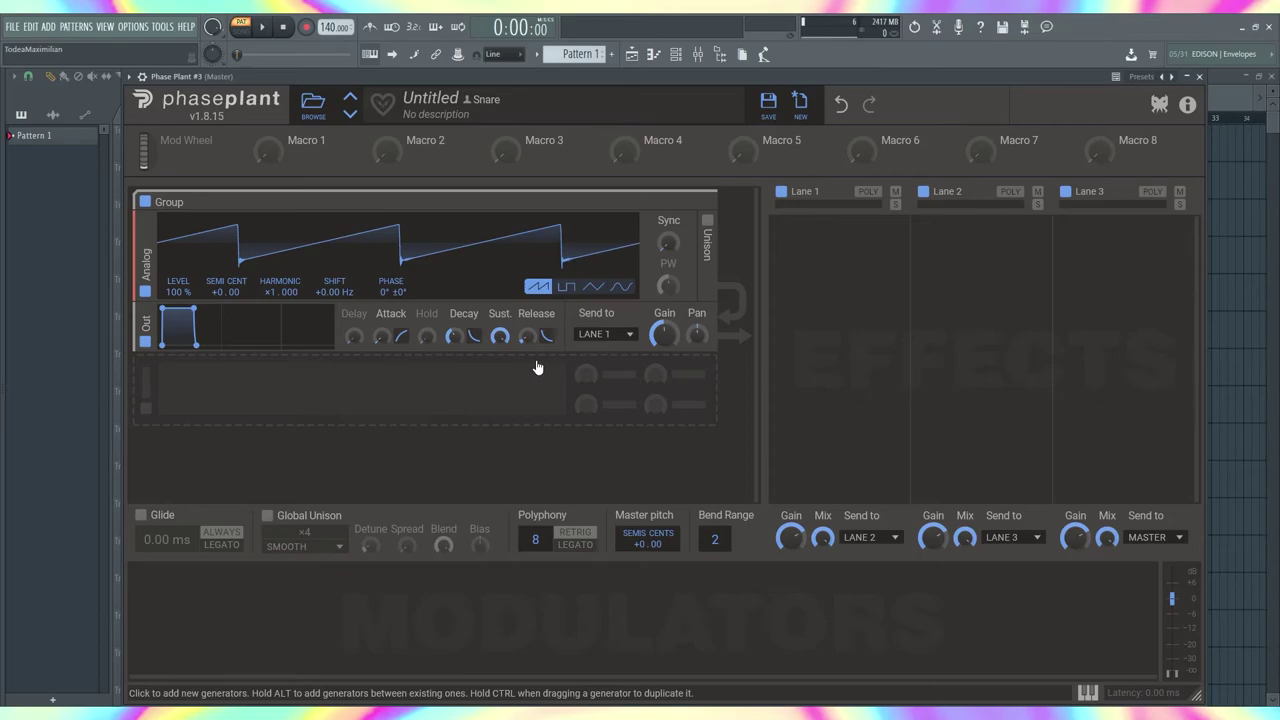
left_click(271, 405)
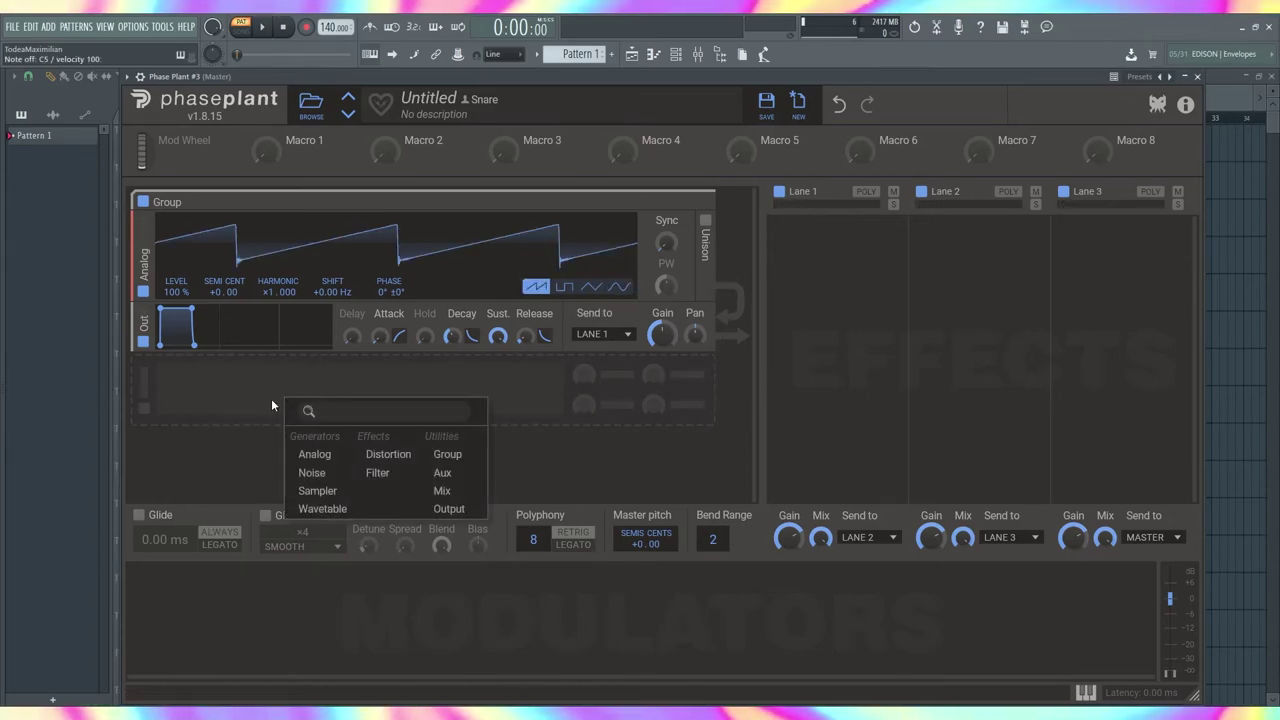
left_click(377, 472)
left_click(228, 620)
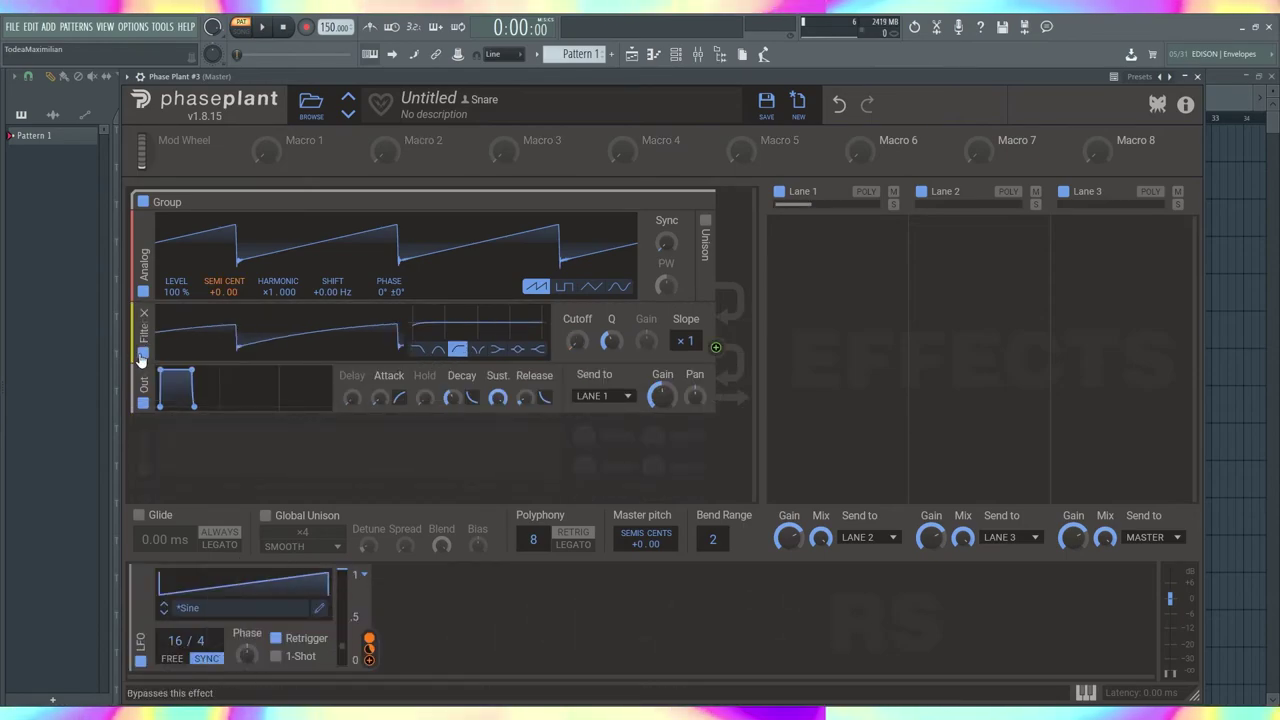
Toggle the high-pass Filter's bypass repeatedly to compare the LFO-modulated saw with and without filtering.
left_click(143, 352)
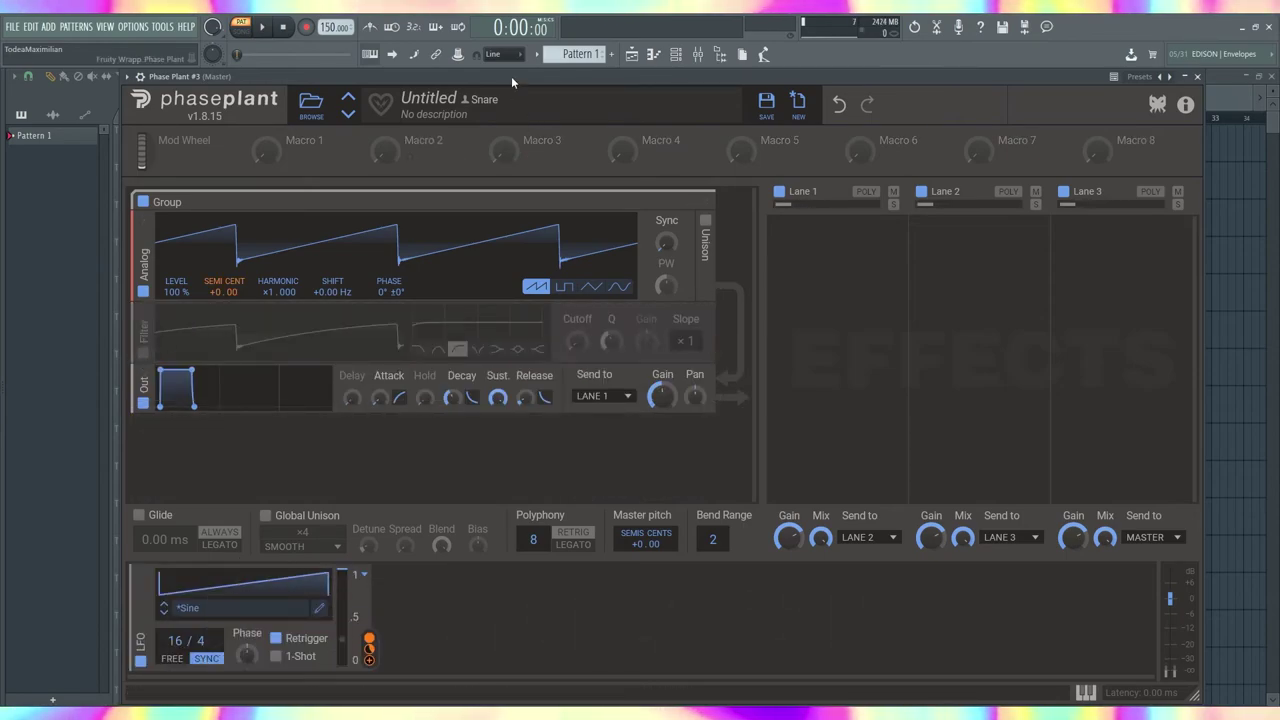
left_click(143, 353)
left_click(143, 355)
left_click(143, 360)
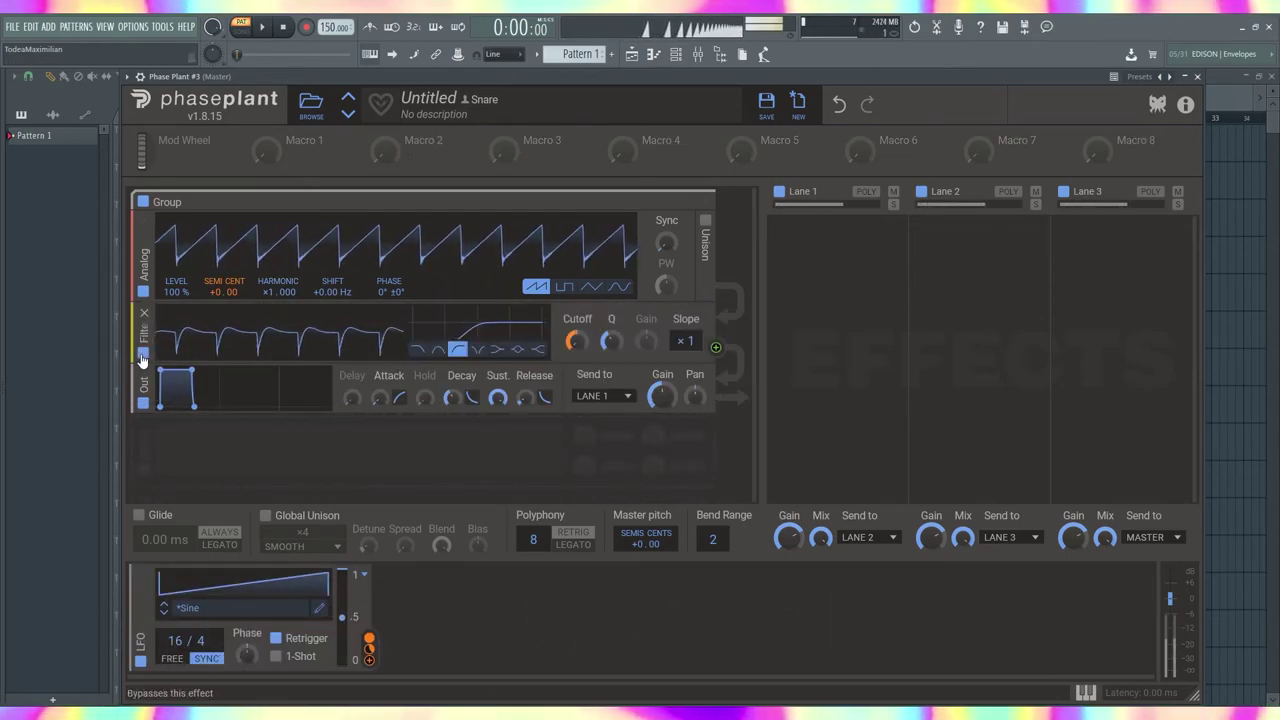
left_click(143, 360)
left_click(143, 360)
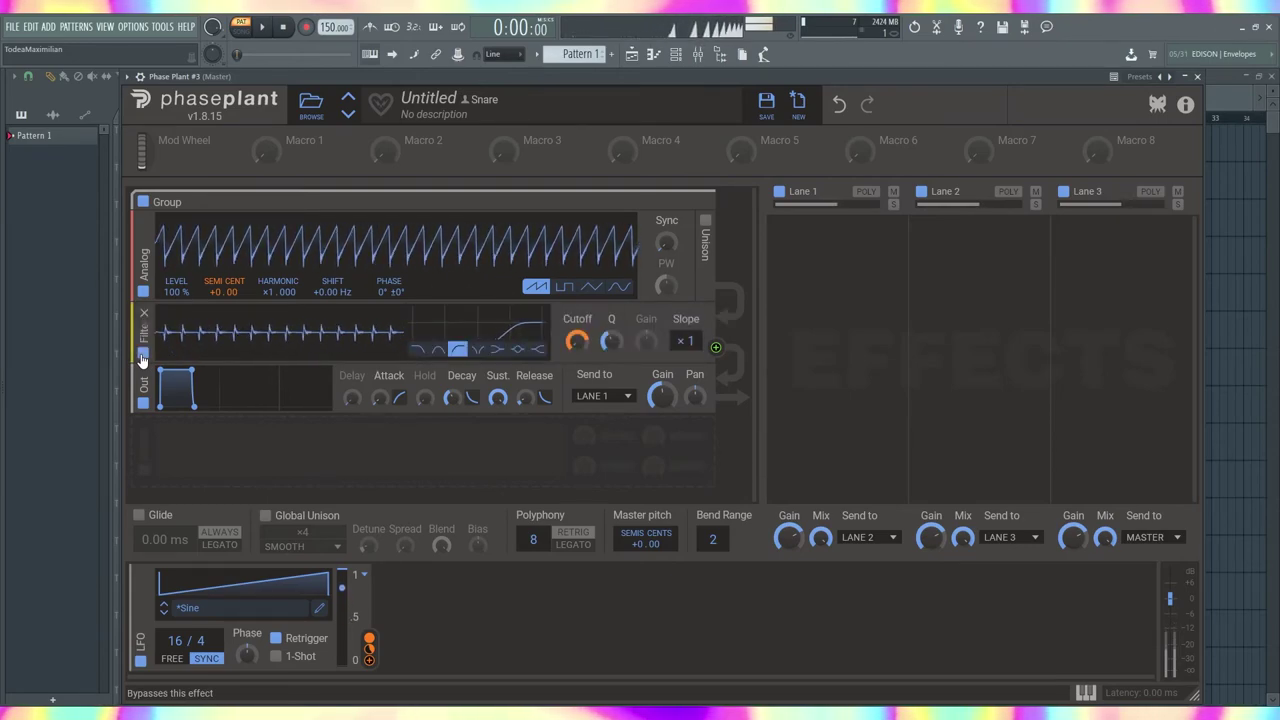
Add a second LFO modulator in the third Phase Plant and look through its Classic shape presets.
left_click(425, 444)
left_click(425, 596)
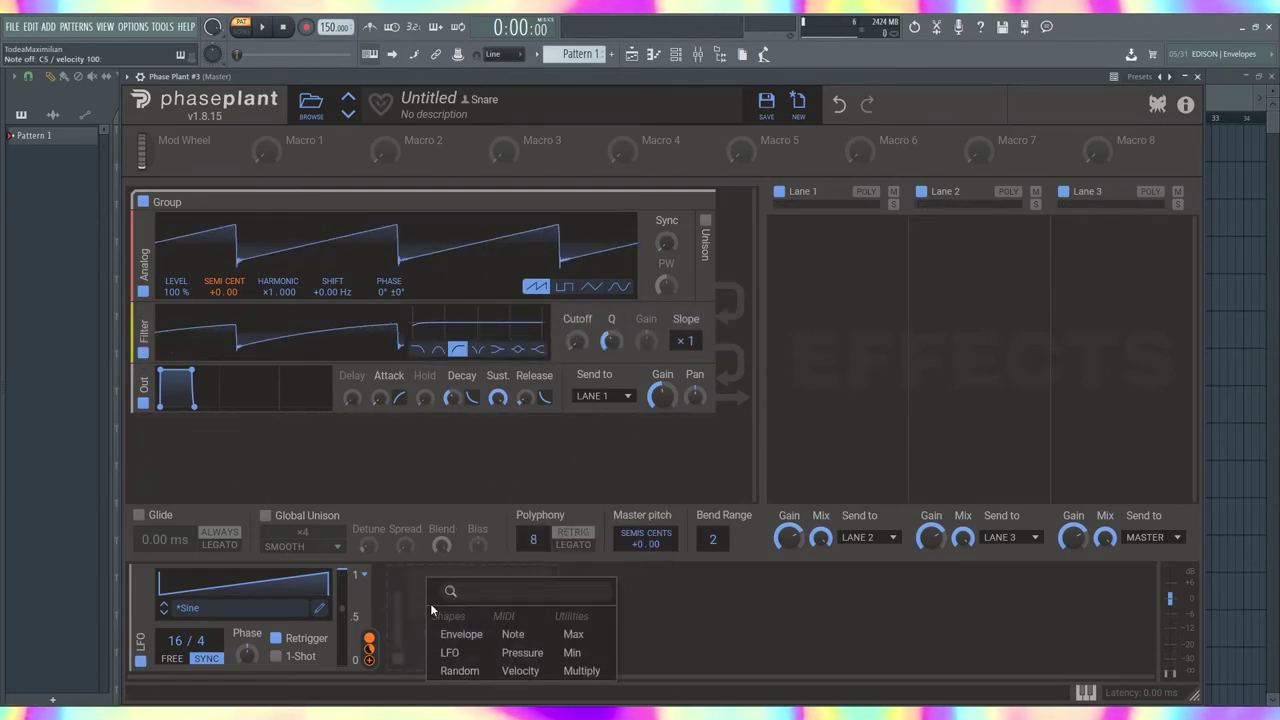
left_click(450, 650)
left_click(481, 612)
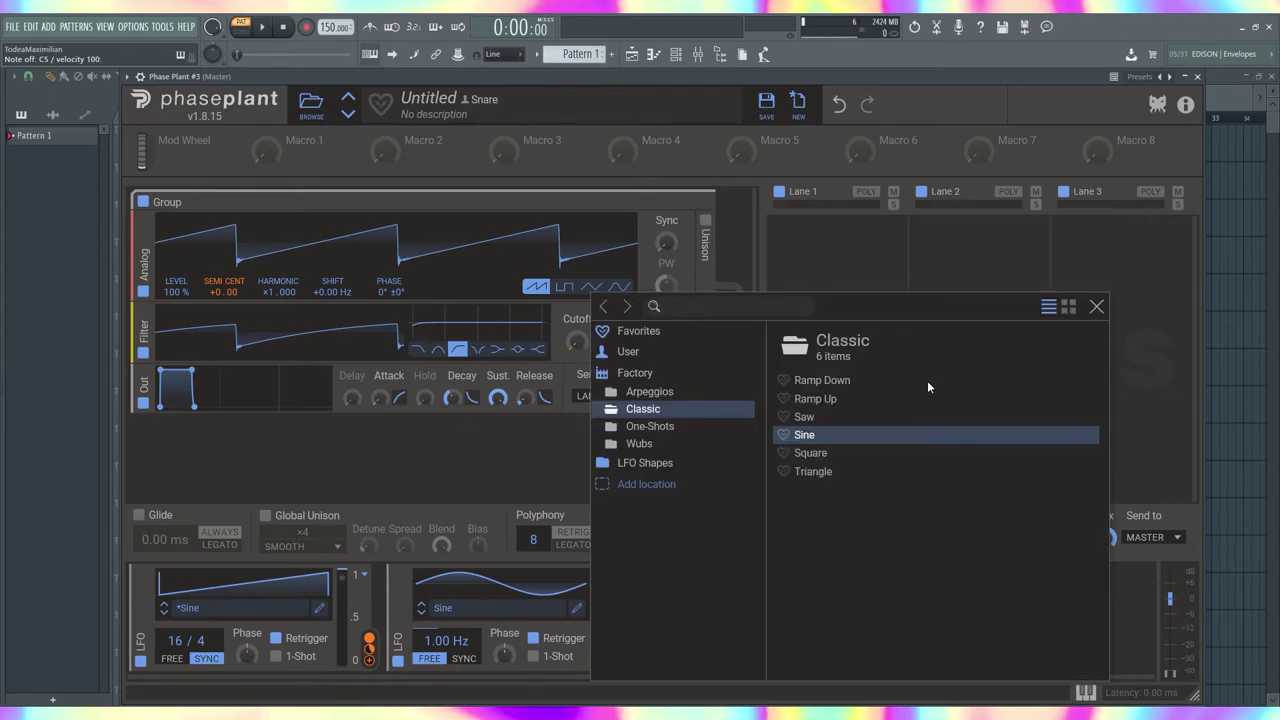
left_click(1096, 306)
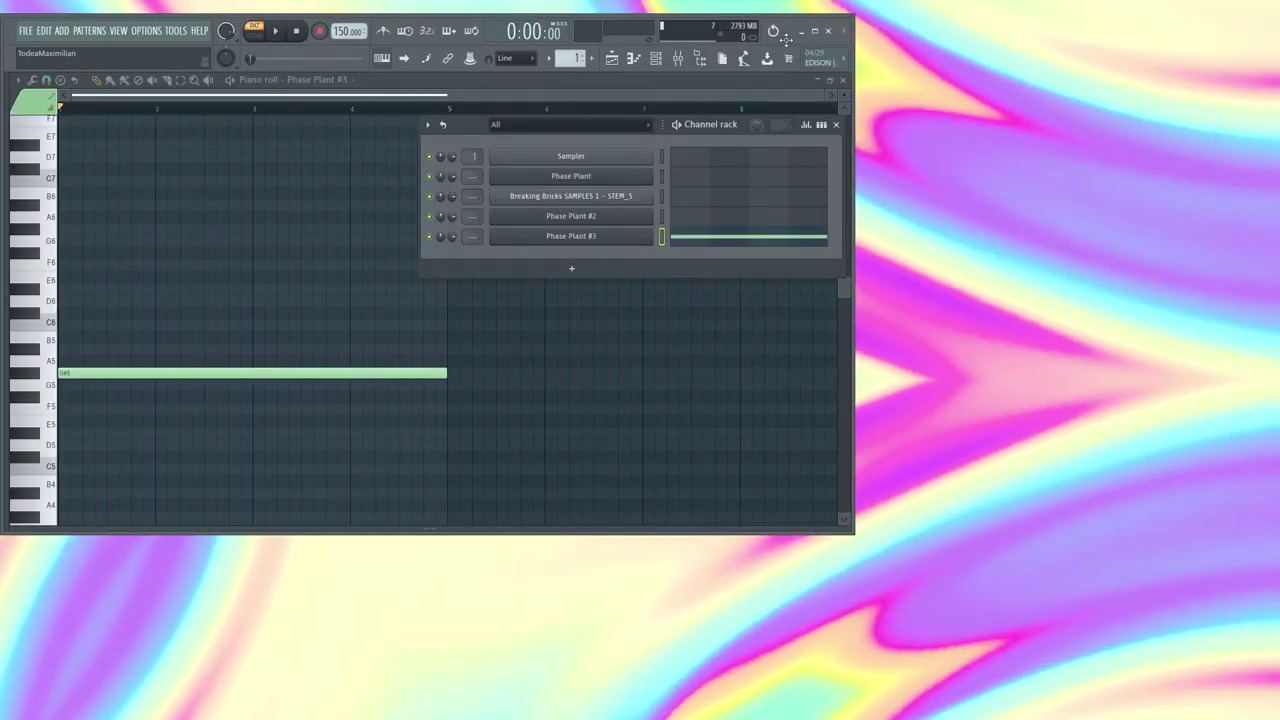
Maximize the FL Studio window, audition the third Phase Plant patch, and play its pattern into Edison for recording.
left_click(815, 31)
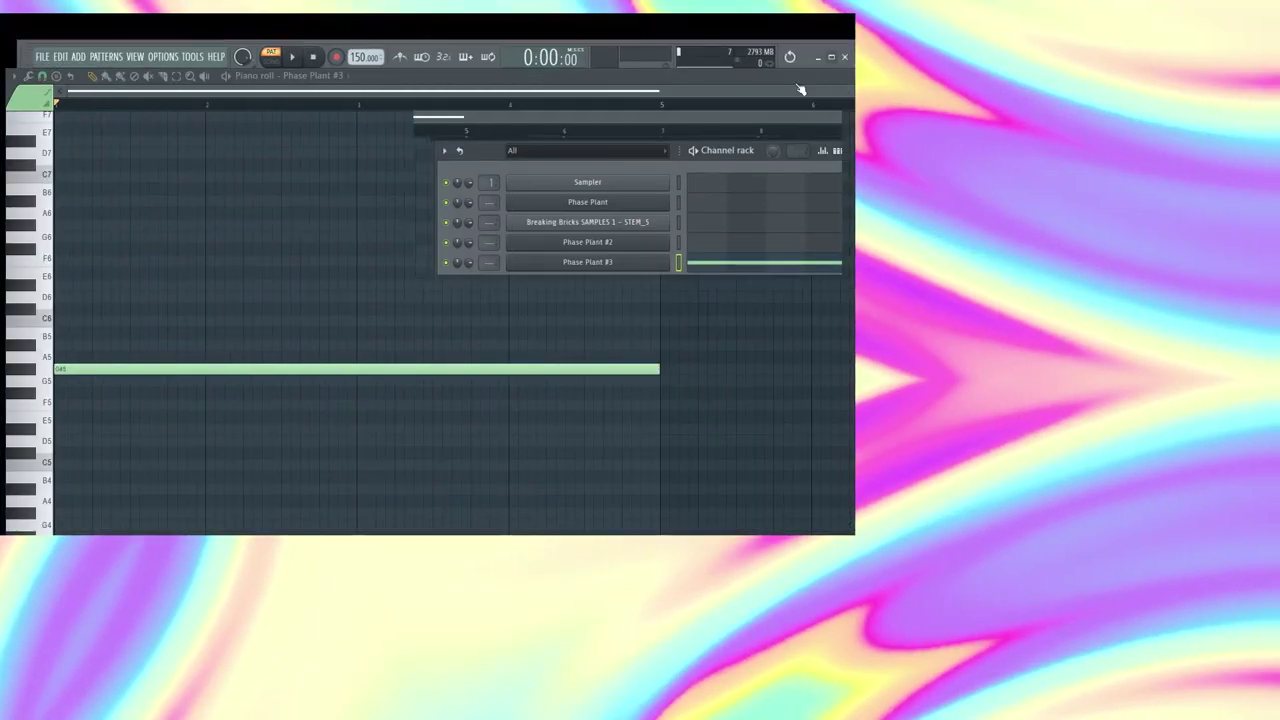
left_click(597, 236)
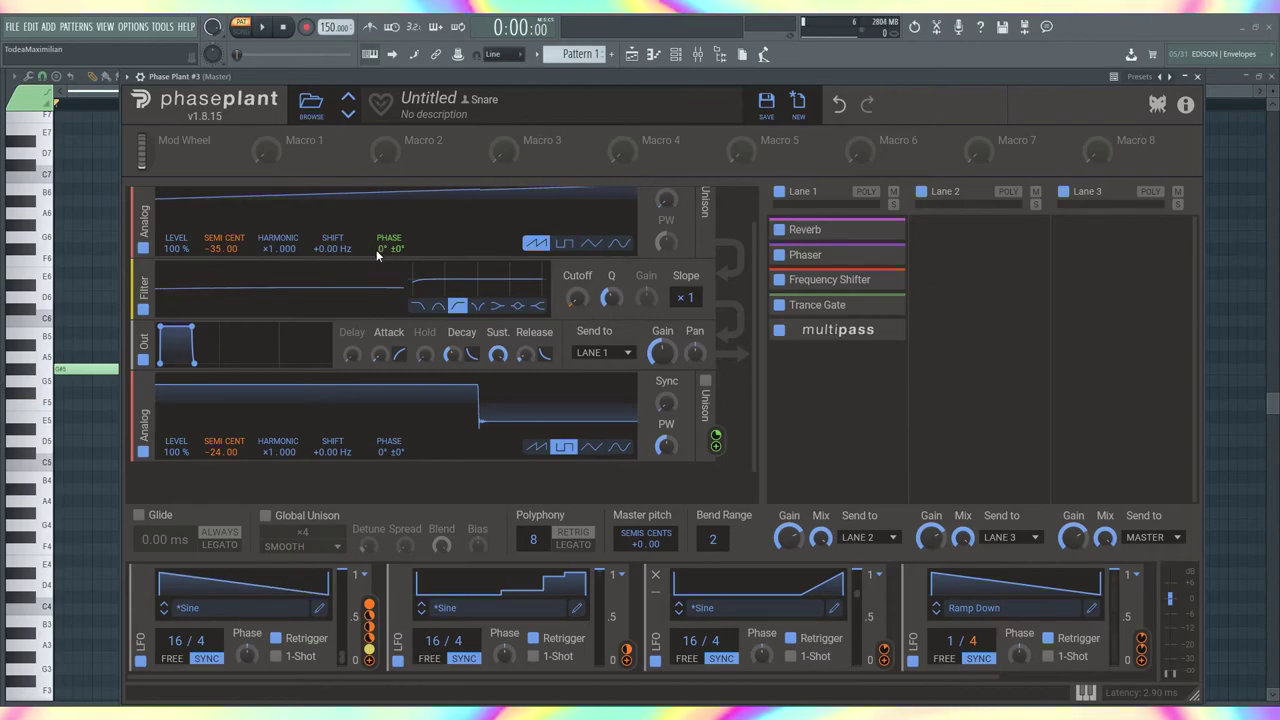
key("z")
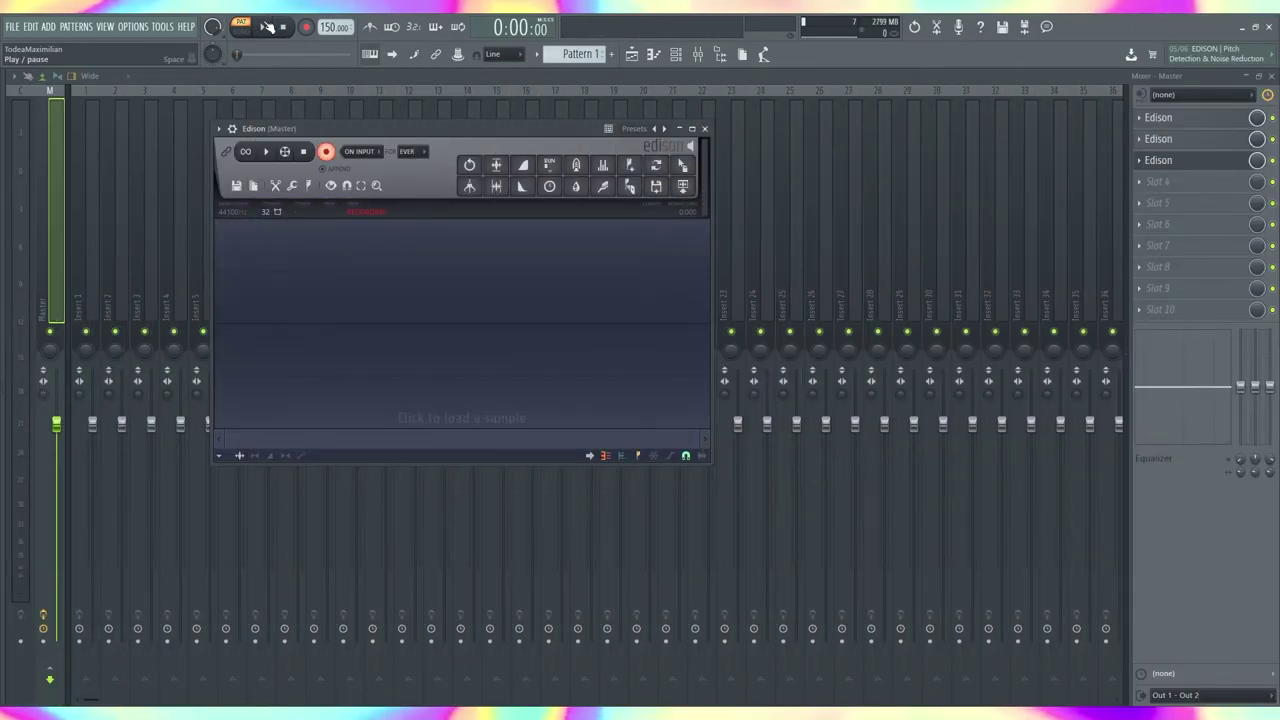
left_click(262, 28)
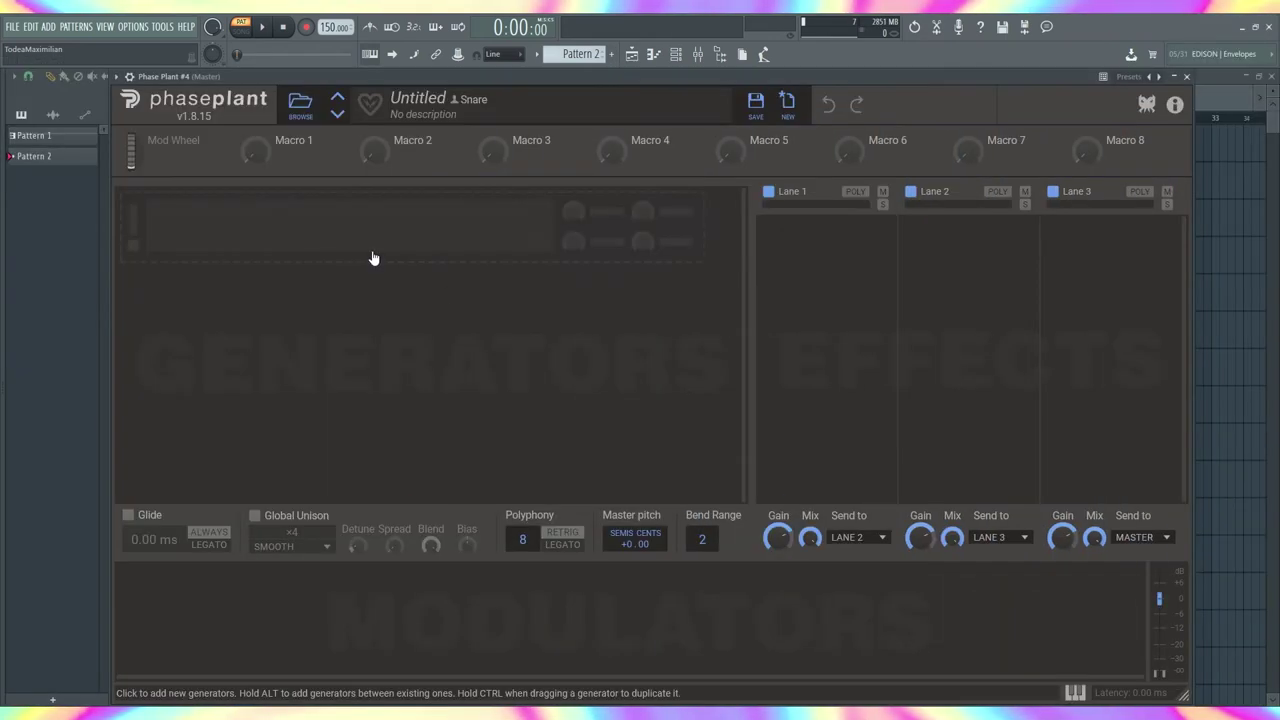
Add a Sample generator in the fourth Phase Plant and load Percussion 6 into it.
left_click(371, 252)
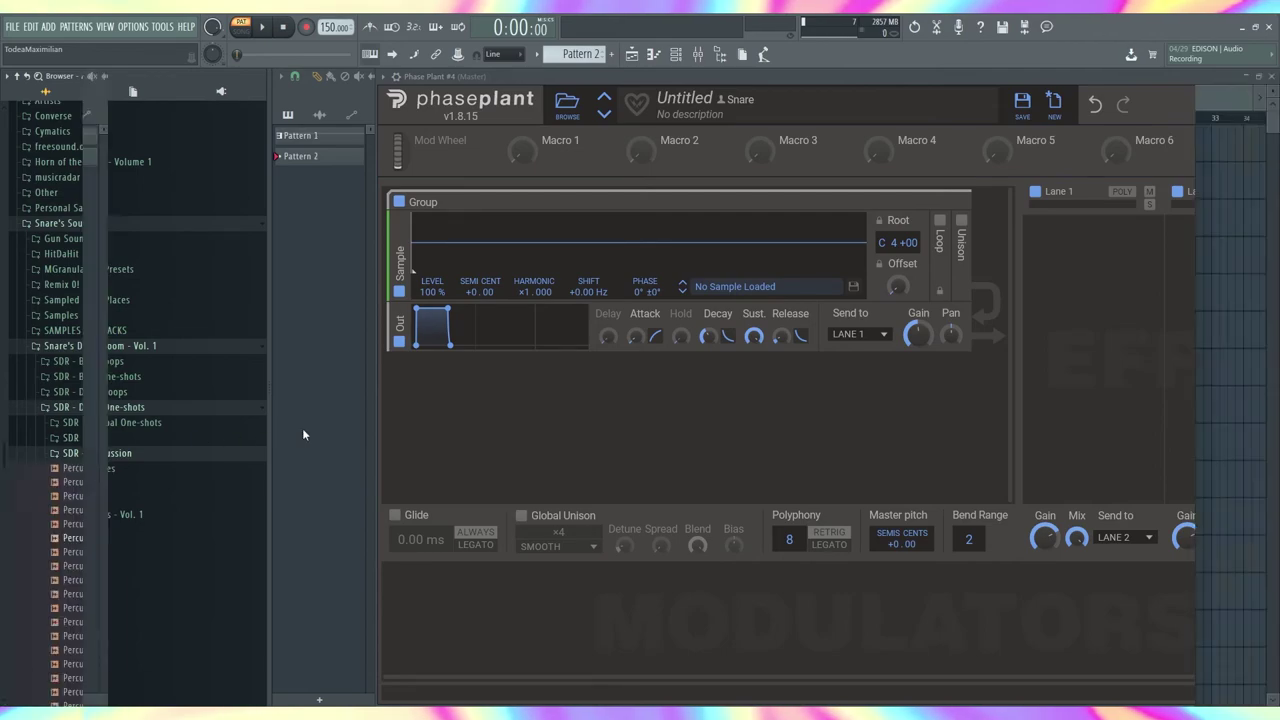
left_click_drag(303, 434, 410, 295)
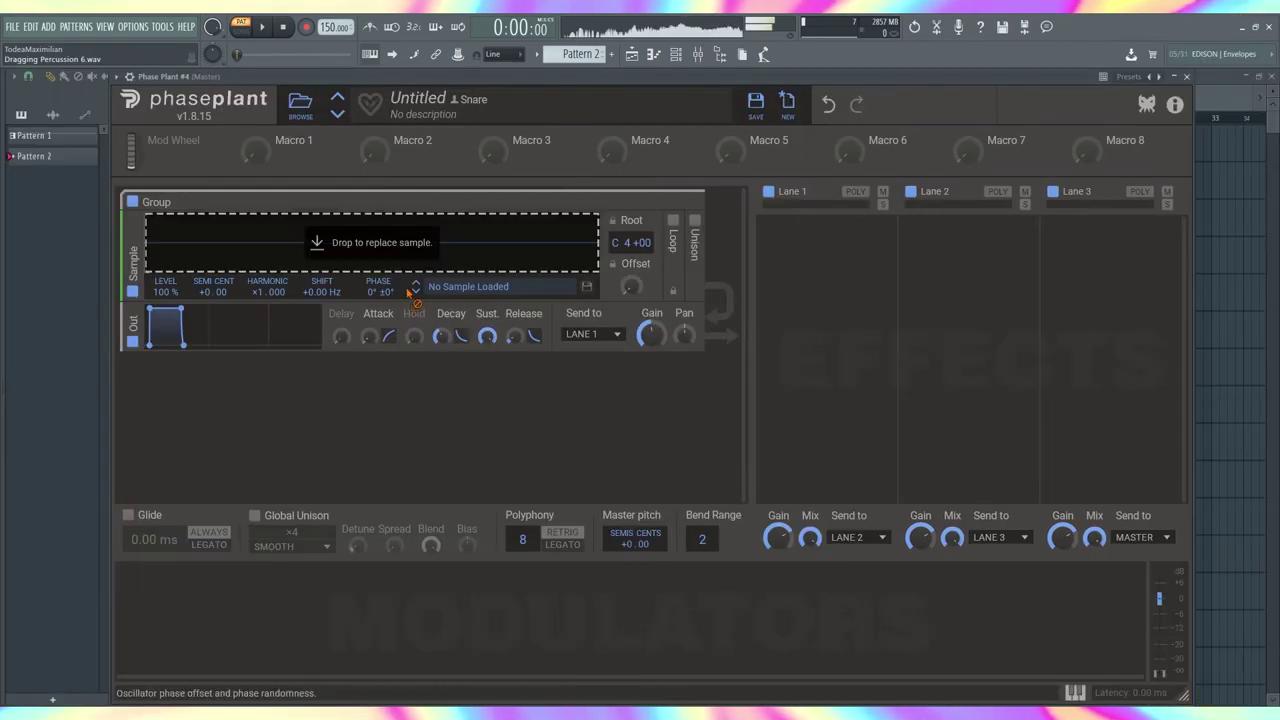
left_click_drag(367, 258, 367, 258)
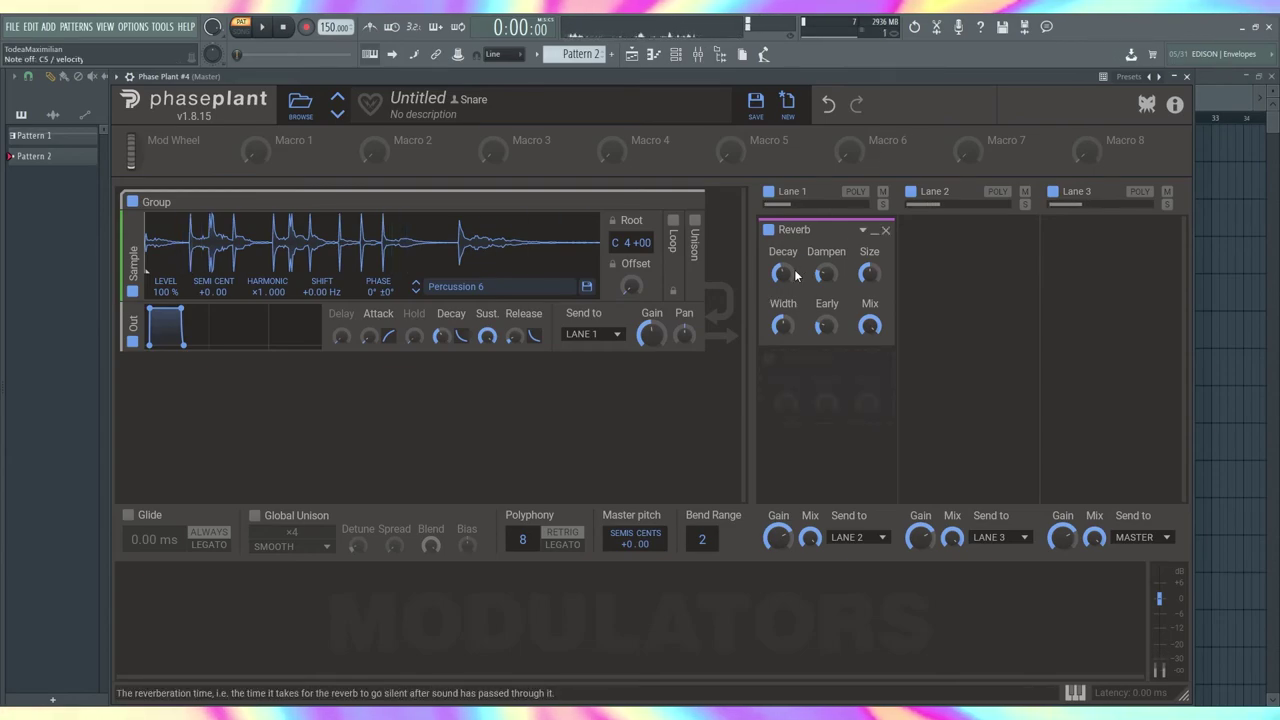
Look through the two Phaseplant Presets folders in the preset browser, including the Glitch and Mech generators, and close it.
left_click(300, 105)
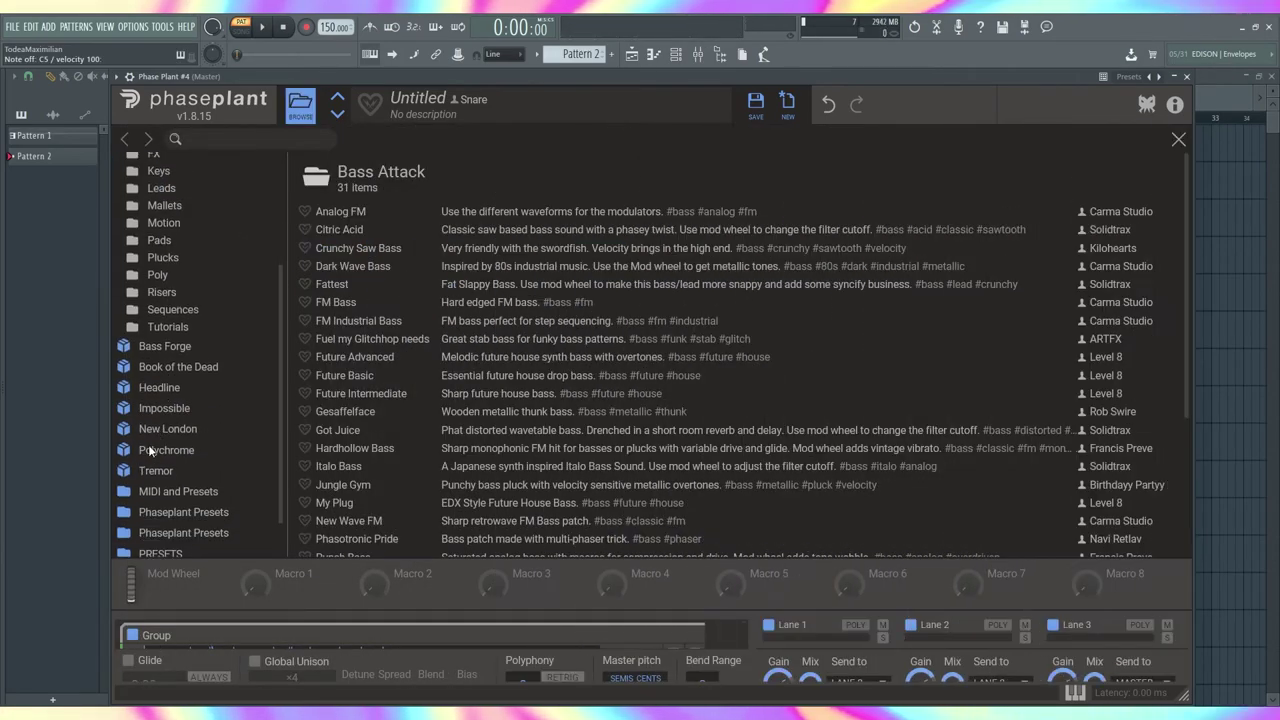
scroll(150, 446, "down", 2)
left_click(176, 468)
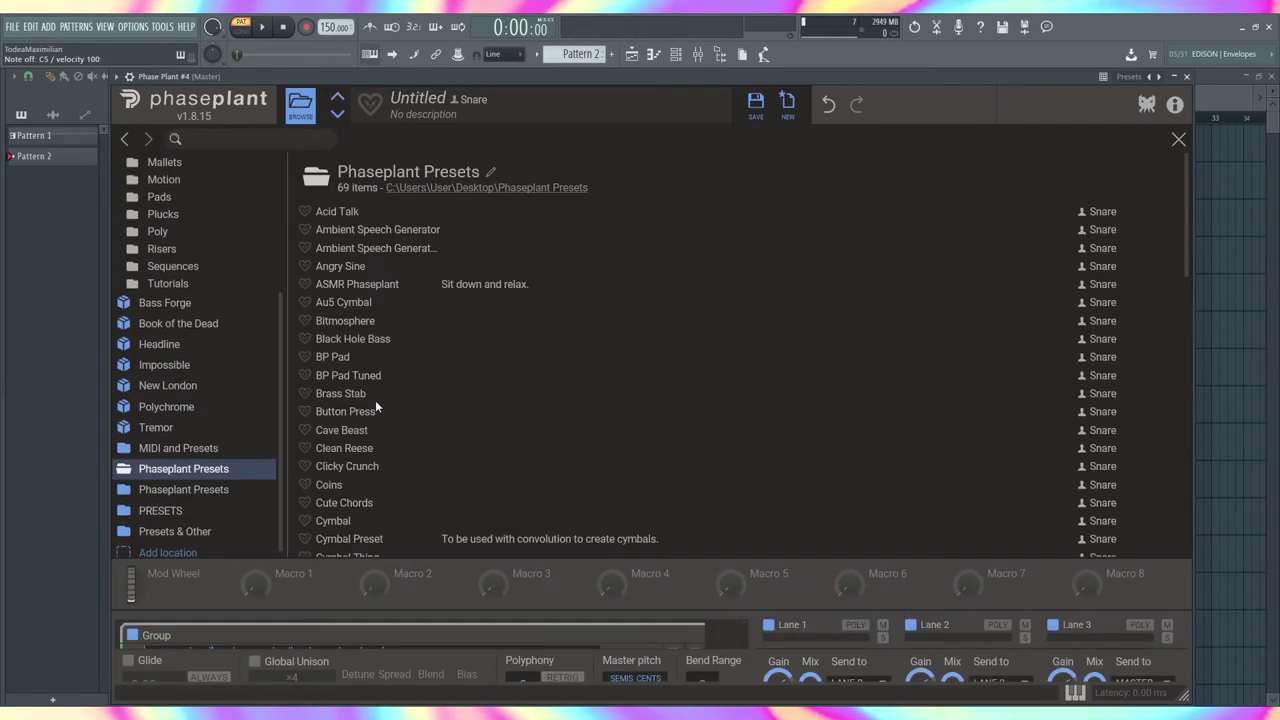
left_click(182, 490)
scroll(646, 373, "down", 9)
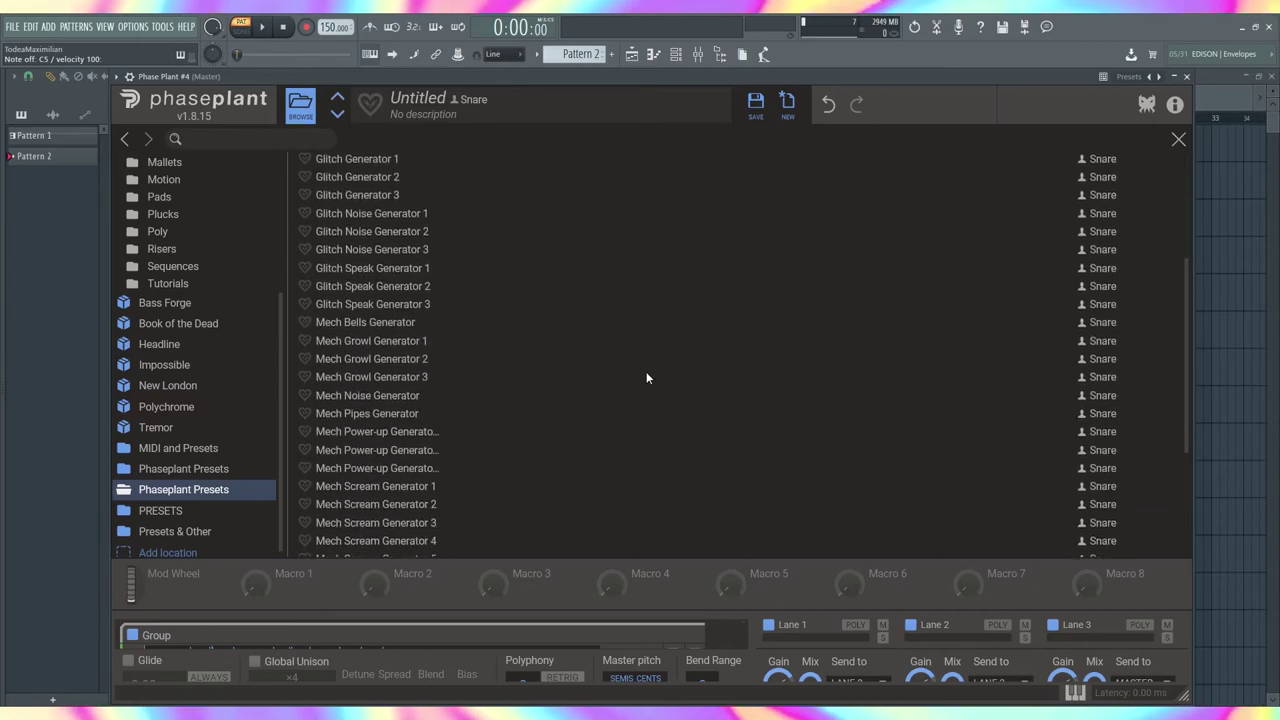
left_click(1180, 139)
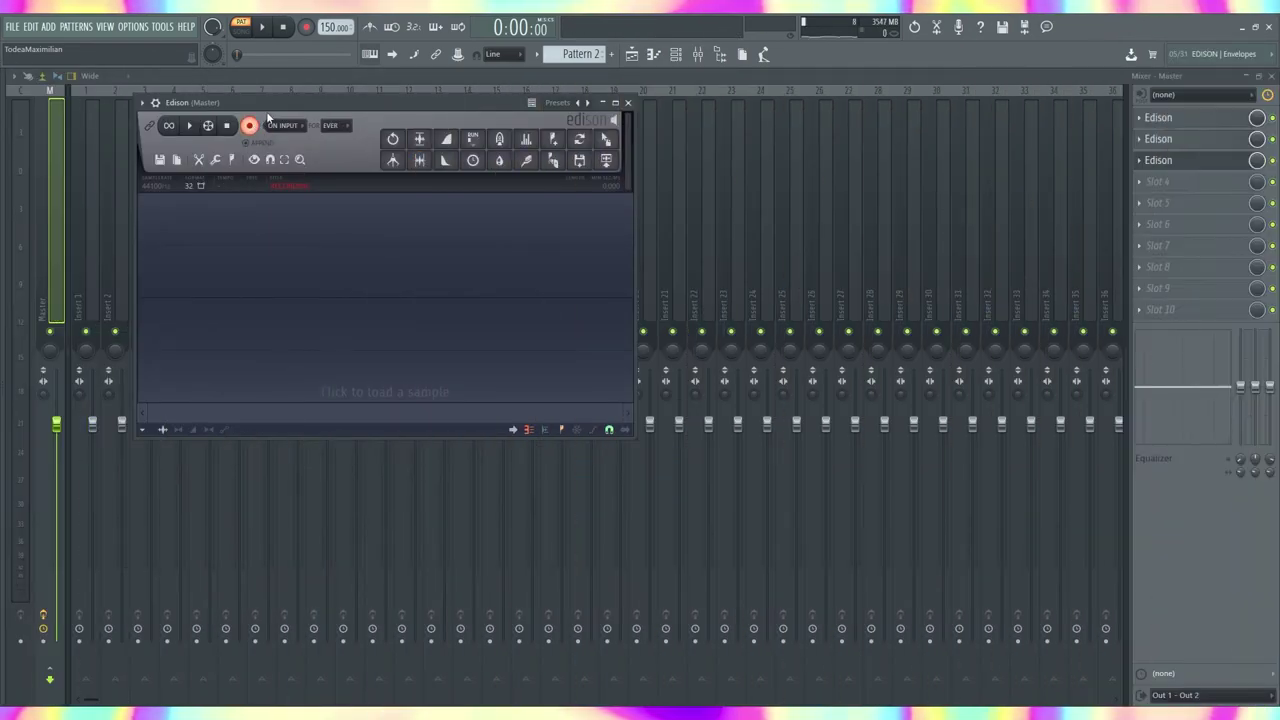
Reposition Edison on the Master track while it records, and bring up Phase Plant #4 from the channel rack.
left_click_drag(267, 118, 329, 183)
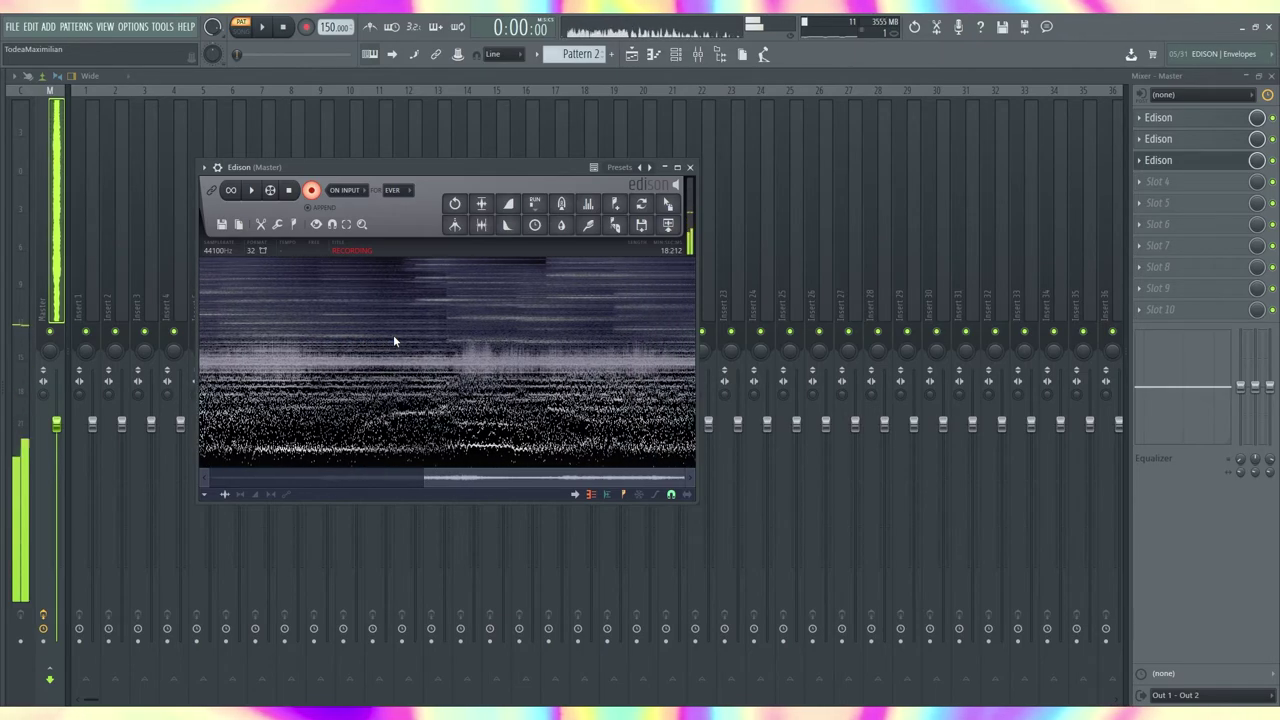
left_click(677, 58)
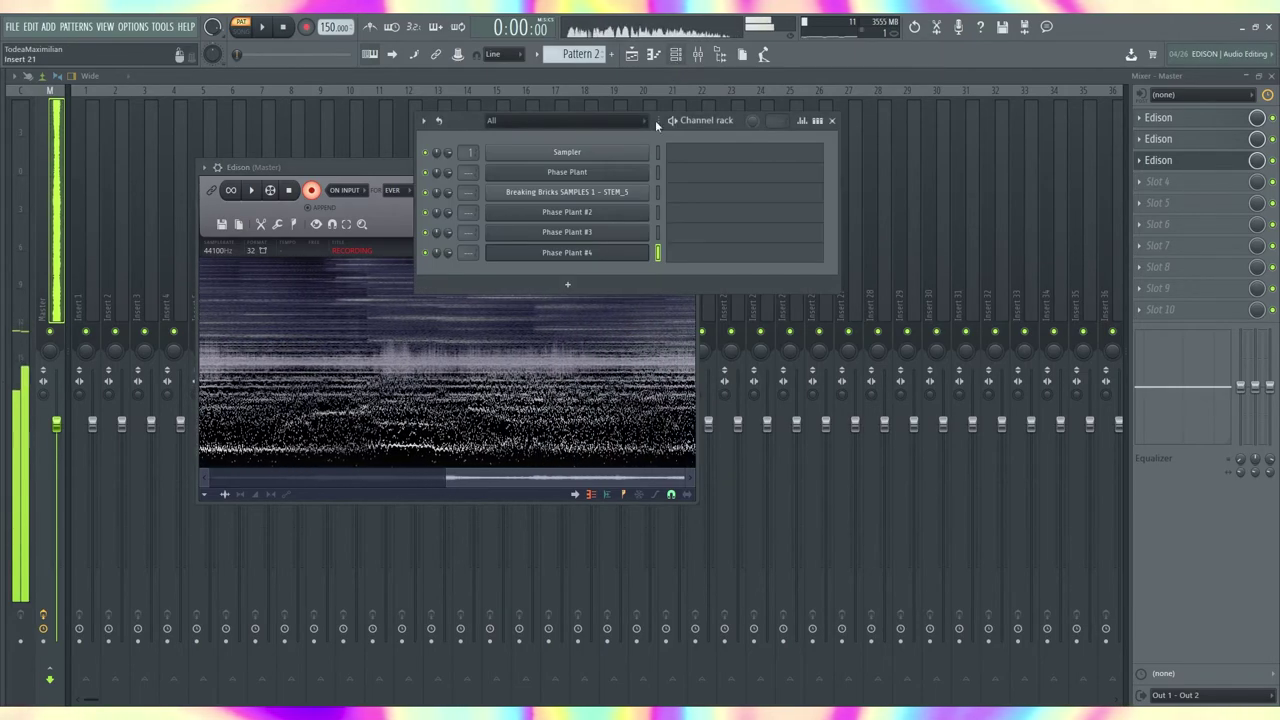
left_click(575, 252)
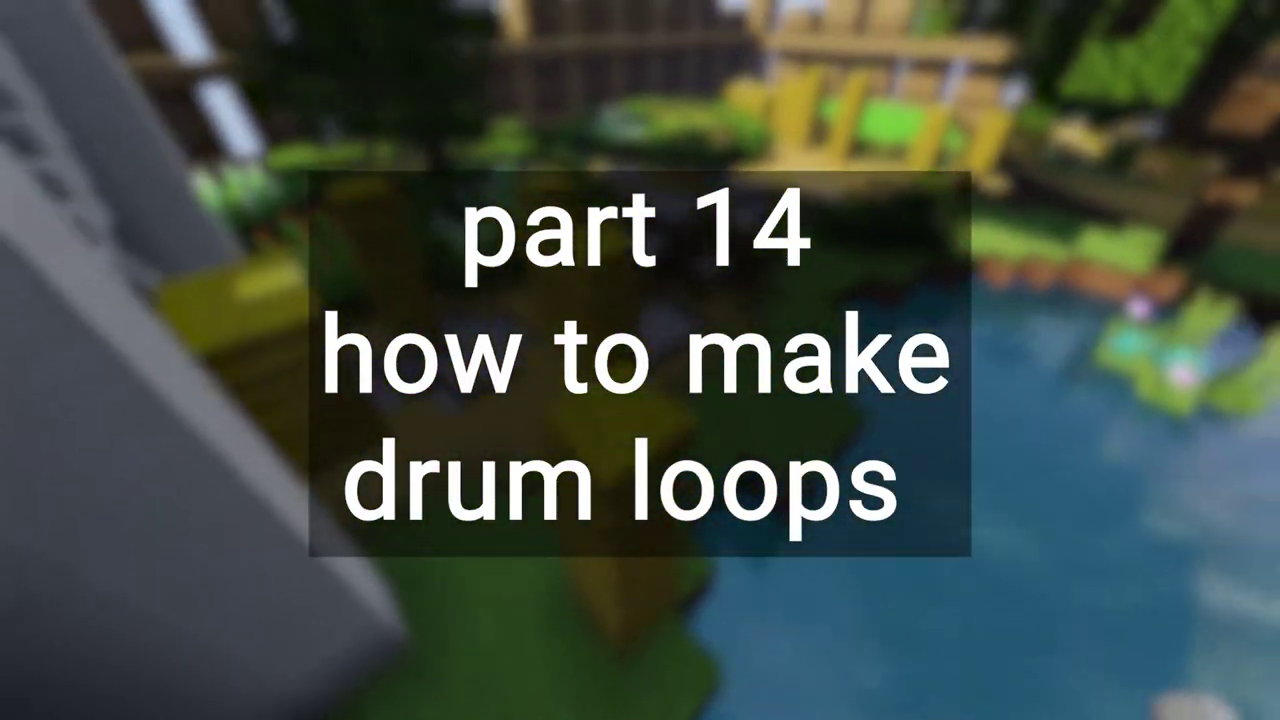
Play the kick and snare pattern in the playlist, then the arrangement layered with hi-hats, crash and ride.
left_click_drag(237, 172, 192, 150)
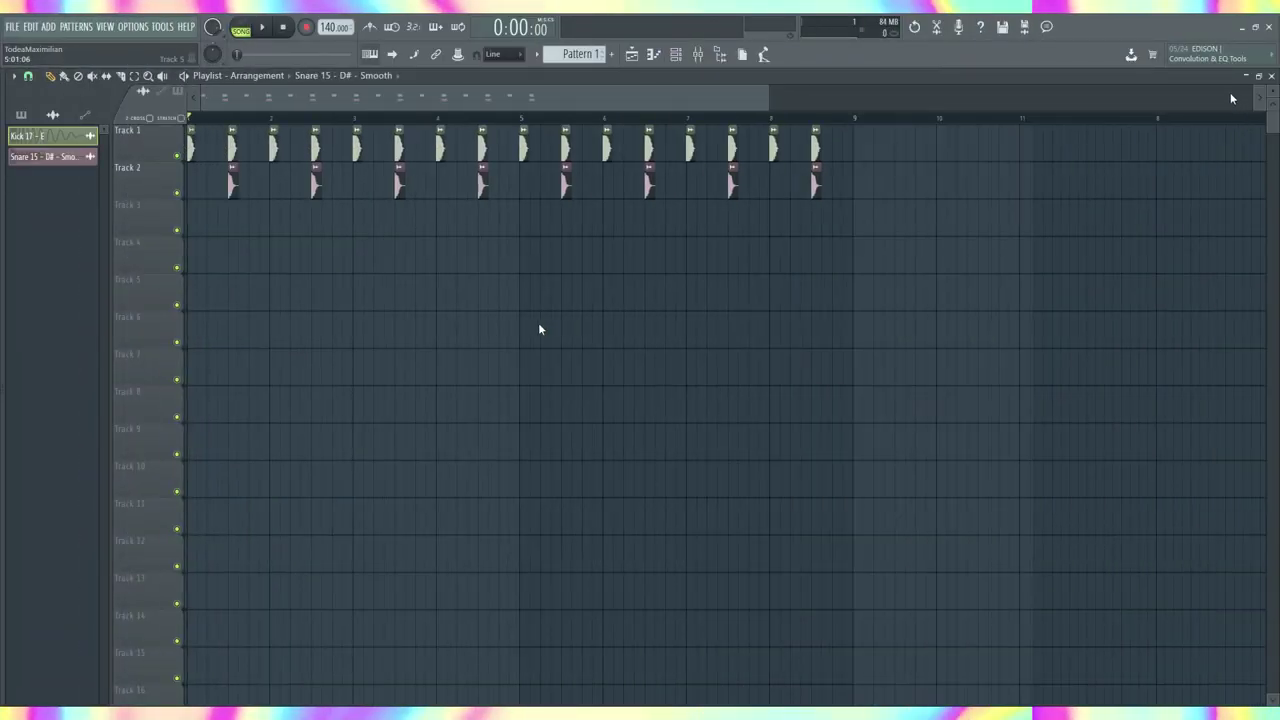
key("space")
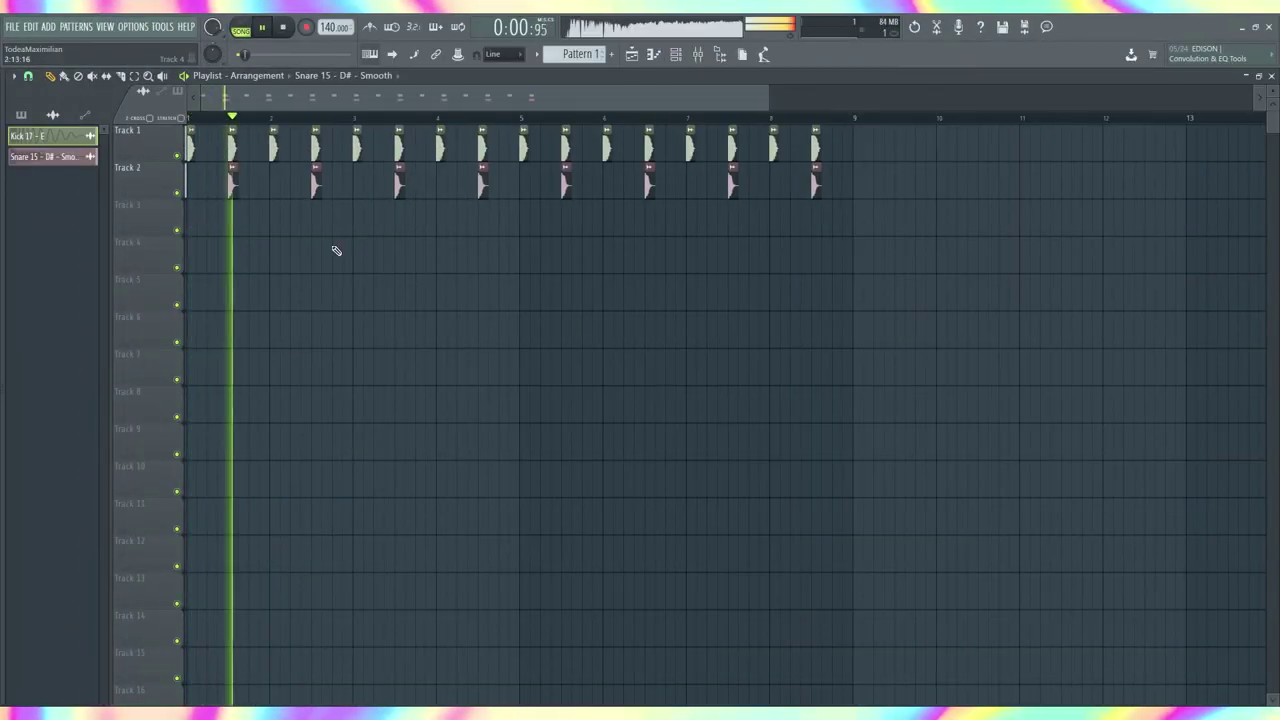
double_click(189, 147)
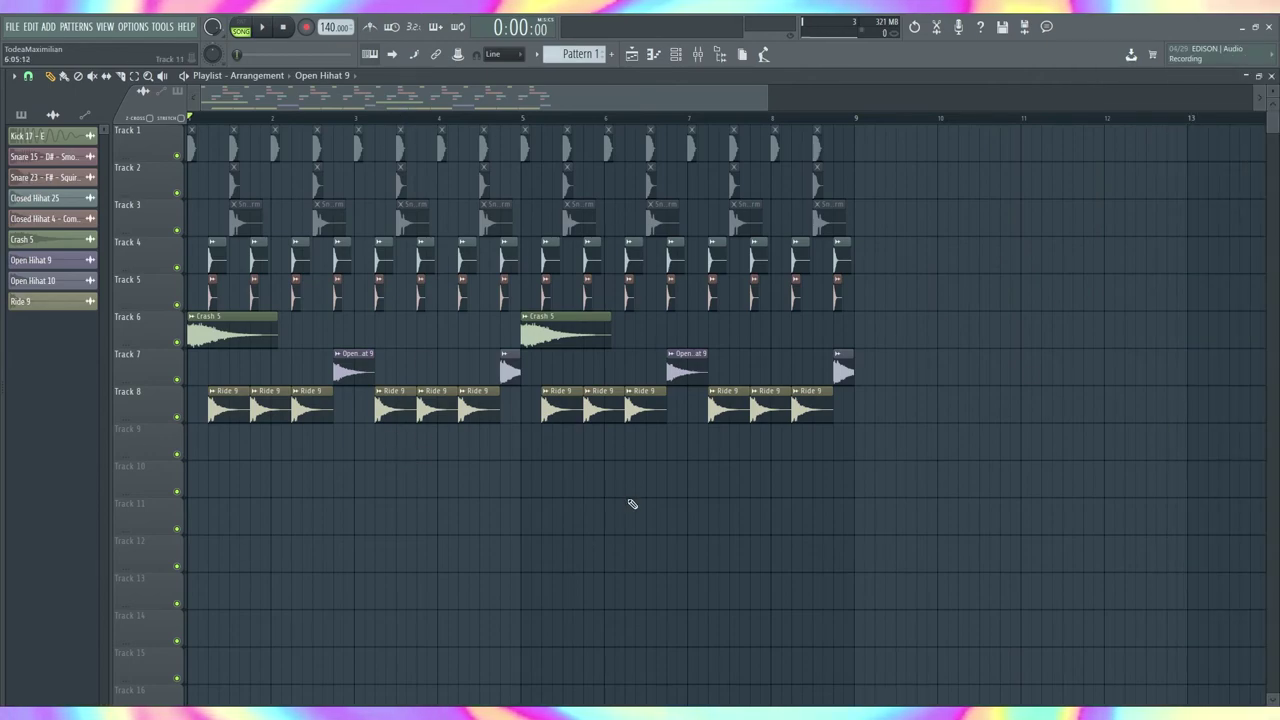
key("space")
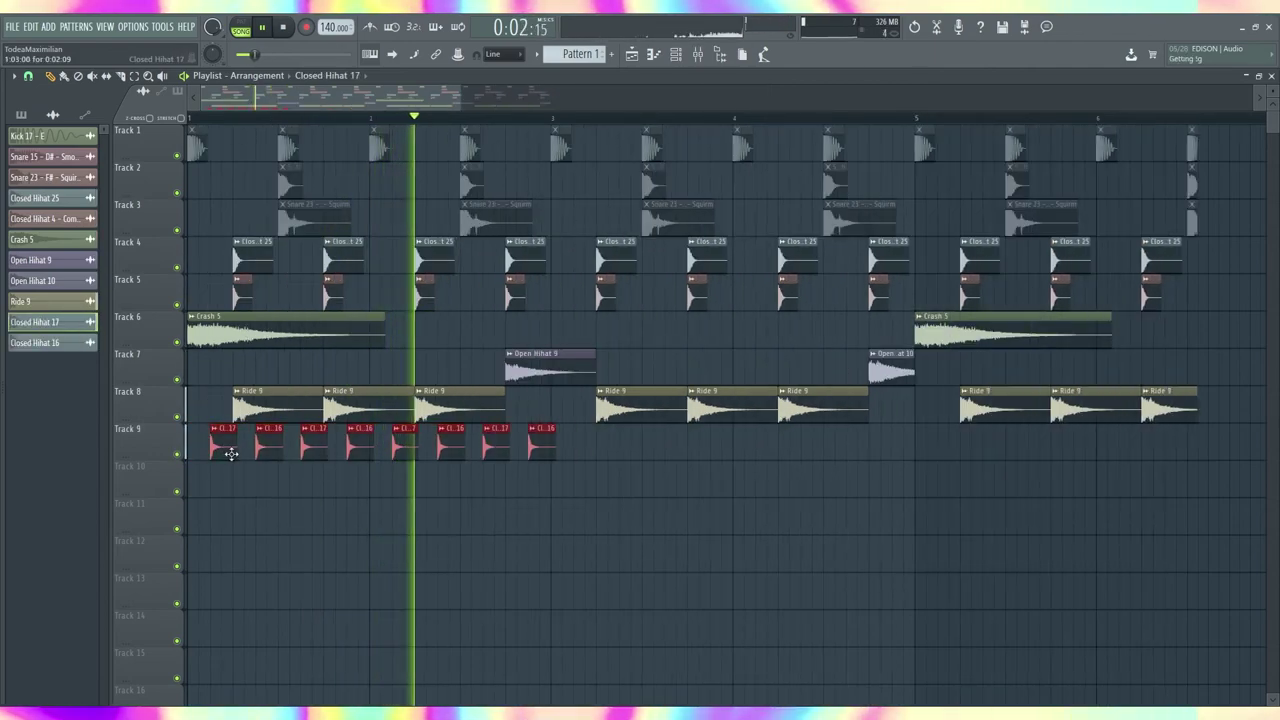
Repeat the Closed Hihat 17 and 16 clips along Track 9 to bar 9, and place another Open Hihat 9 on Track 7.
key("ctrl+b")
scroll(697, 134, "down", 2)
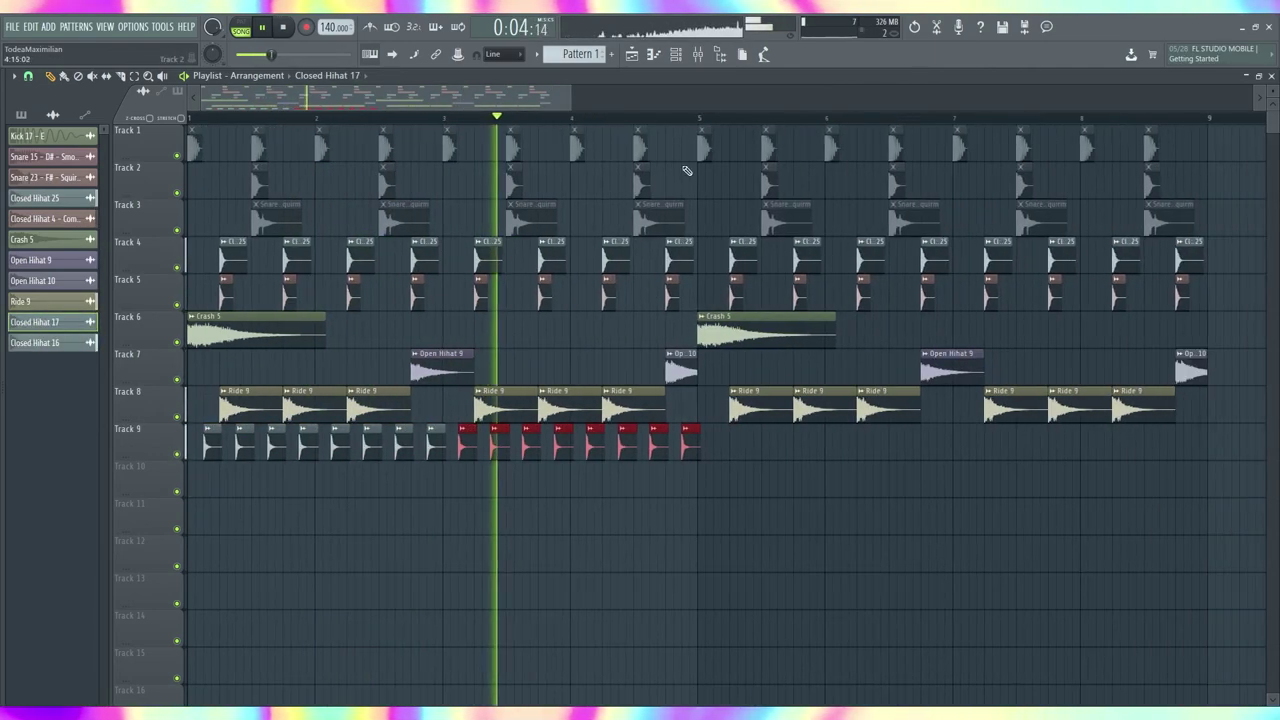
key("ctrl+b")
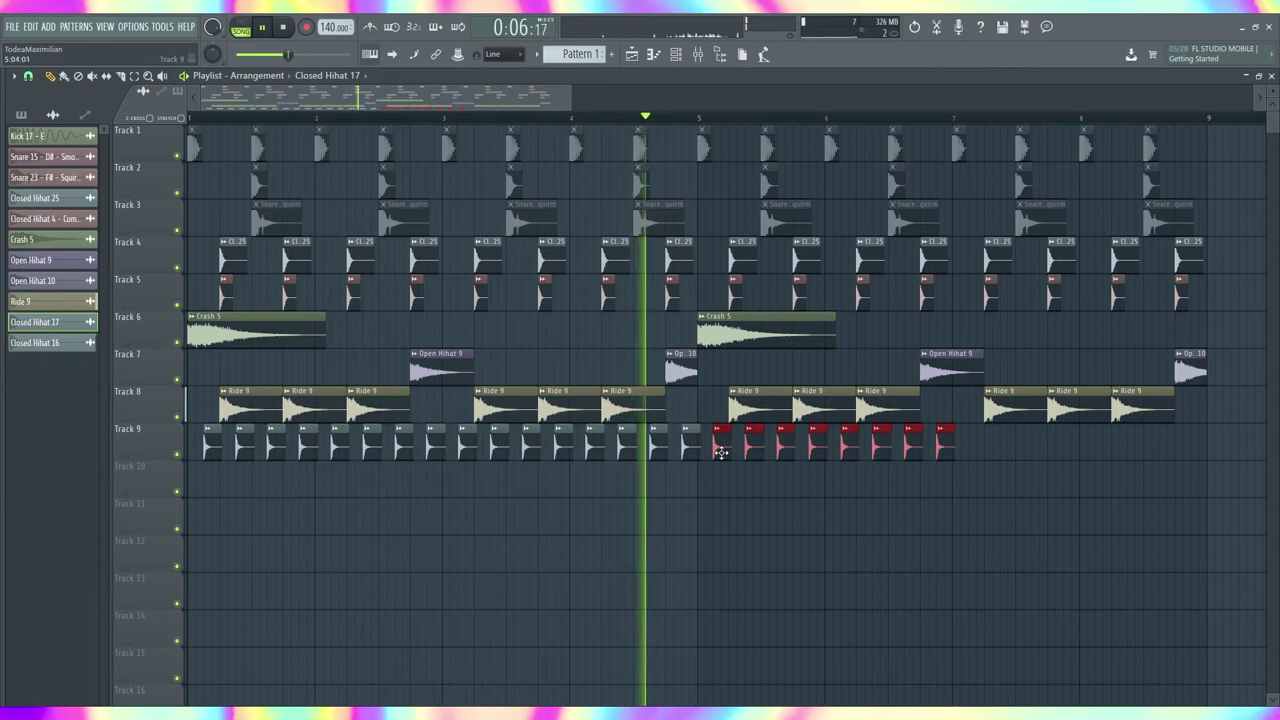
key("ctrl+b")
left_click(956, 517)
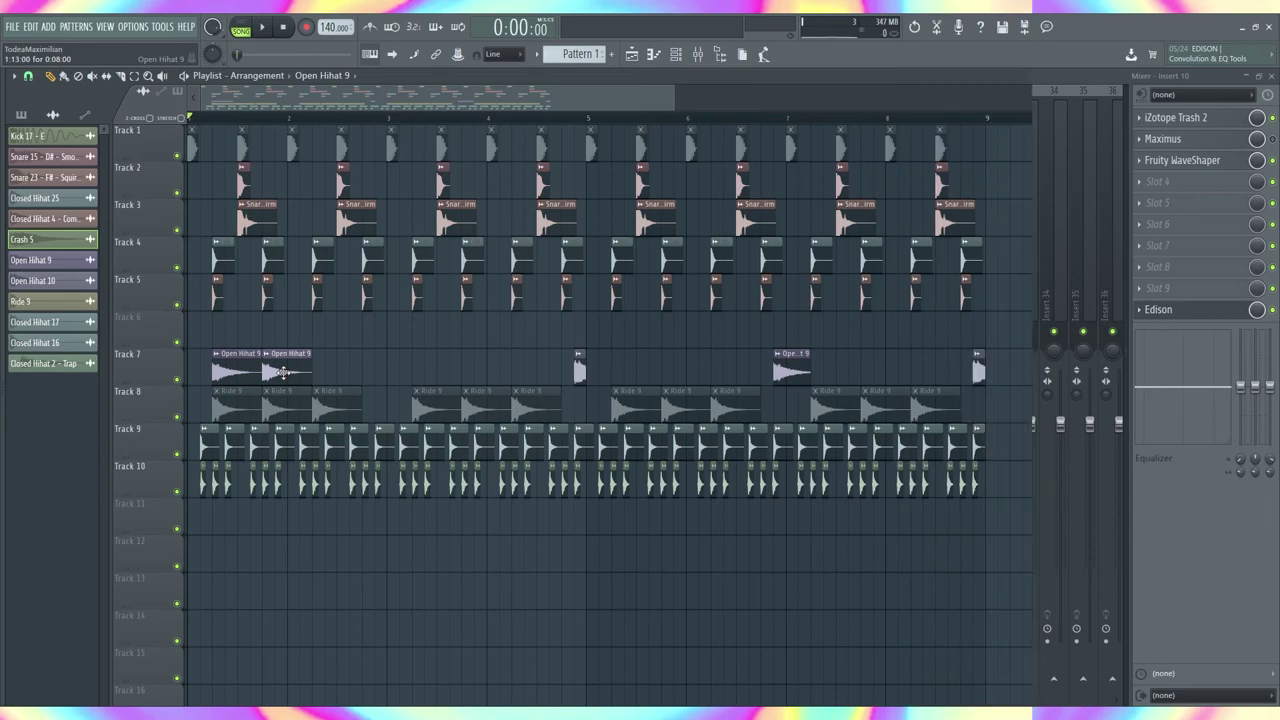
left_click_drag(303, 373, 380, 373)
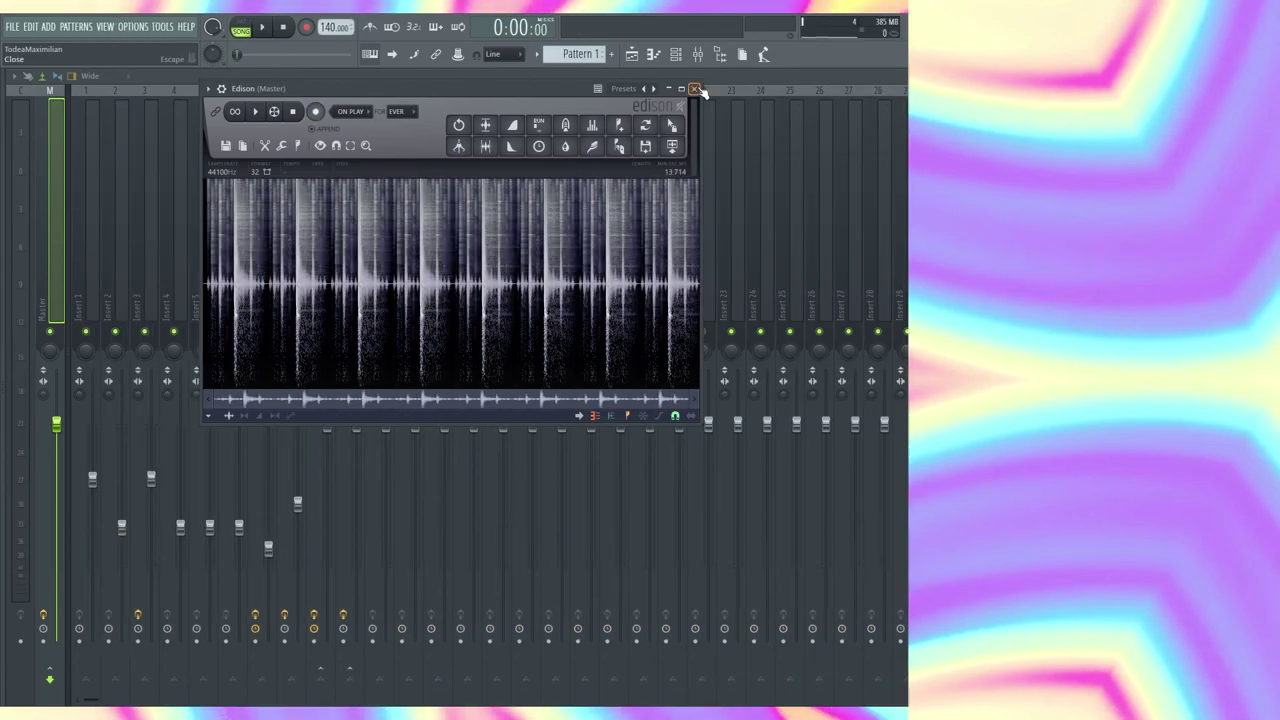
Close the Edison holding the drum loop, open a new Edison on Insert 18 alongside Maximus, and stop playback.
left_click(696, 89)
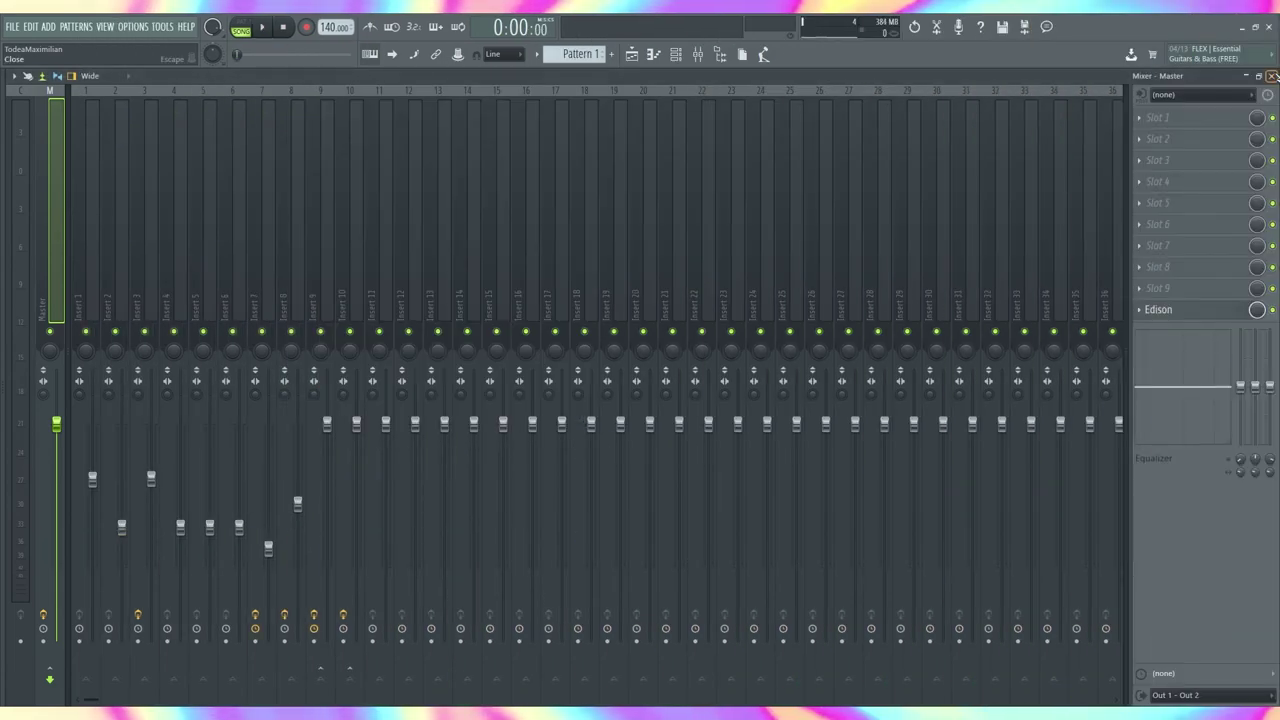
key("F9")
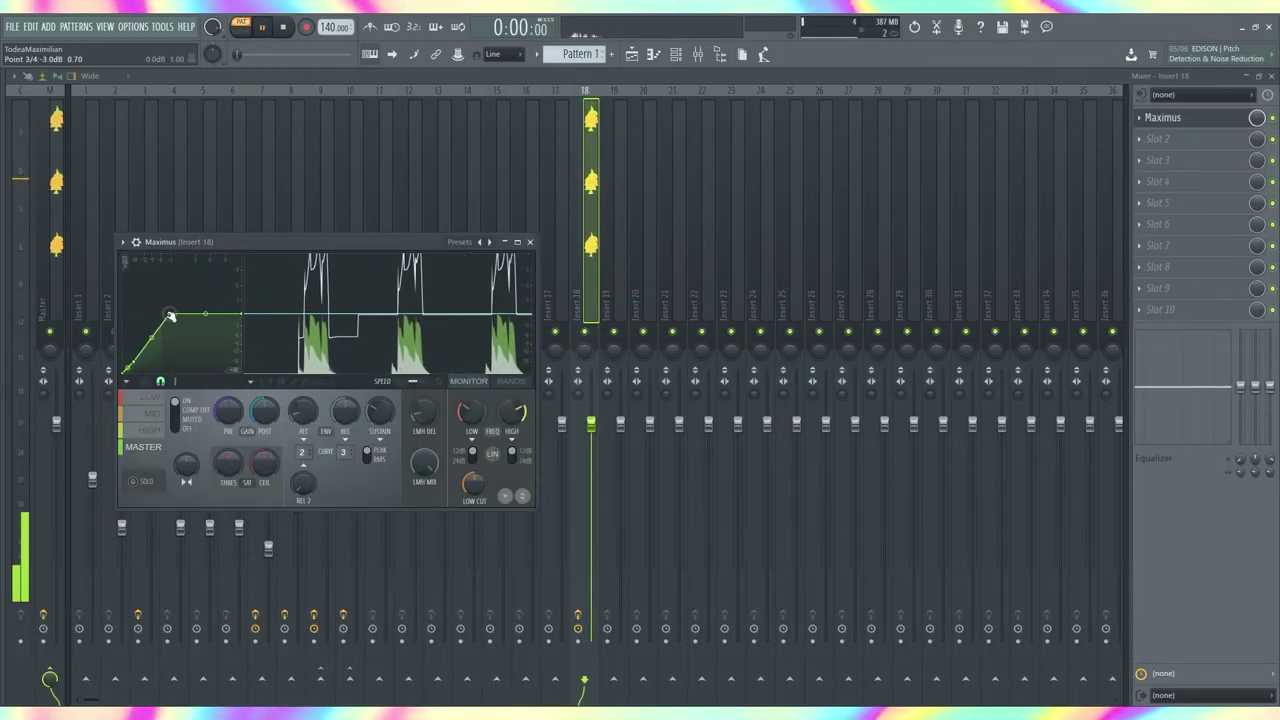
key("ctrl+e")
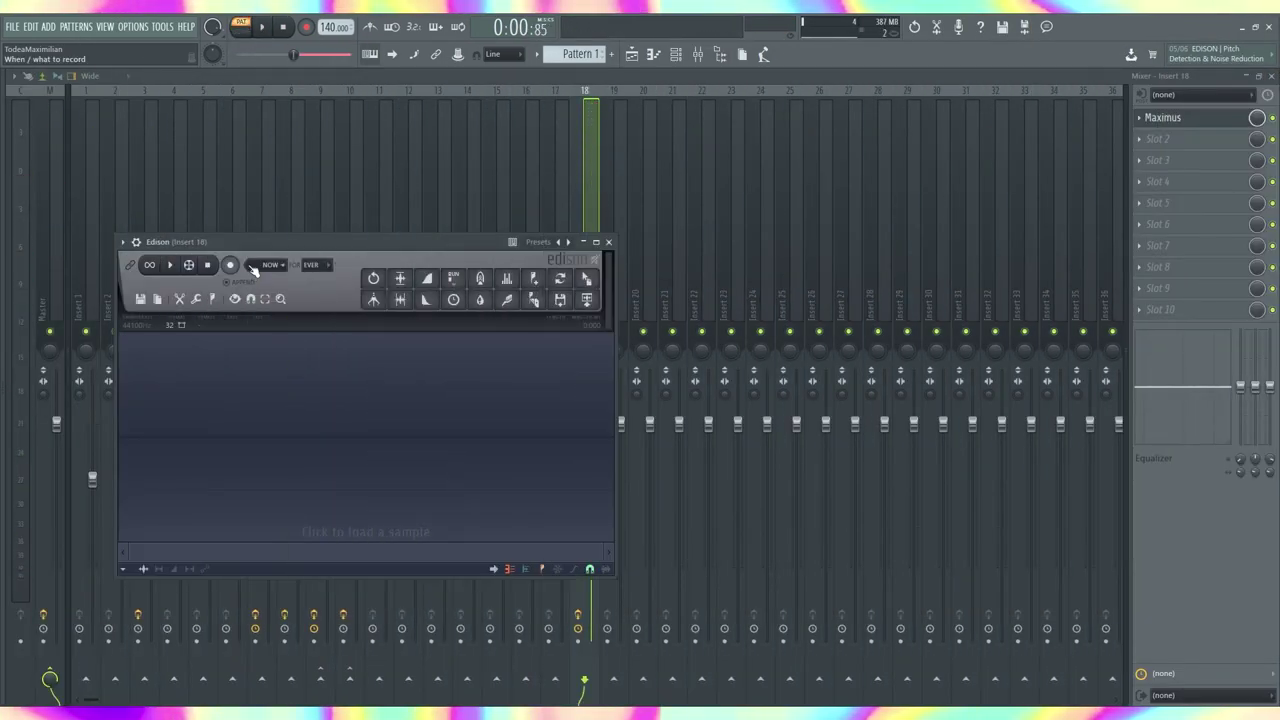
left_click(284, 28)
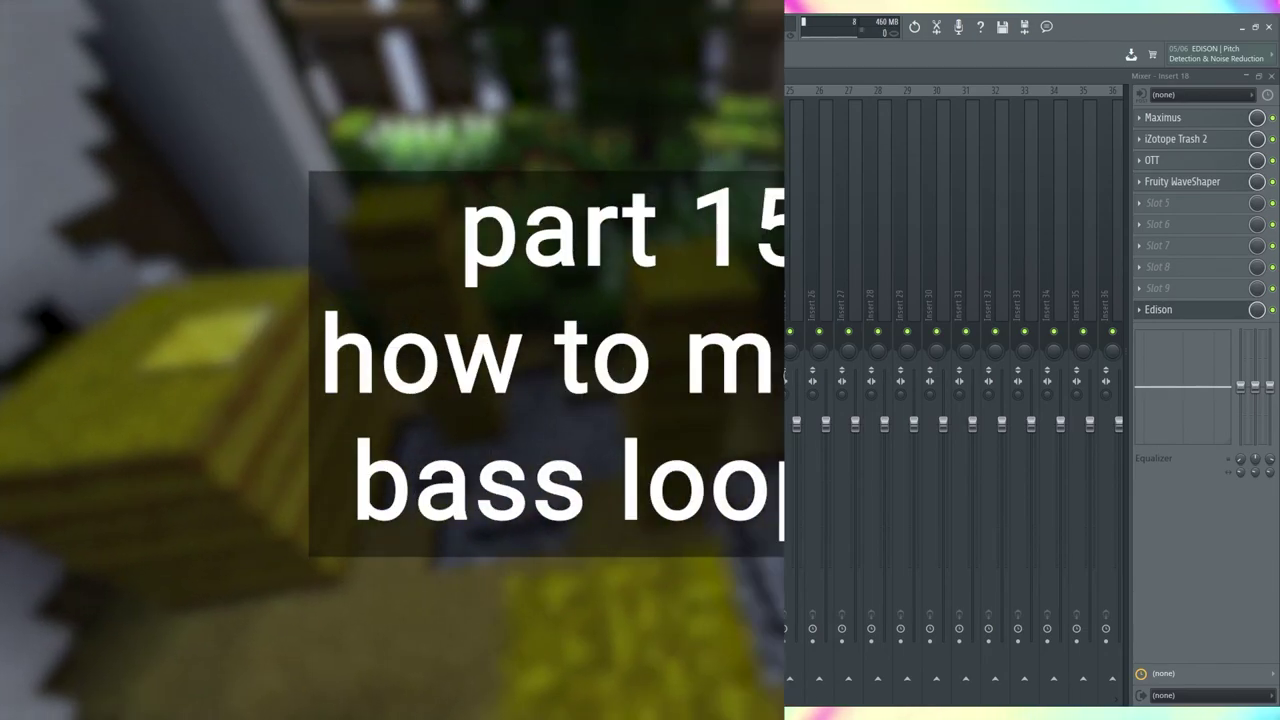